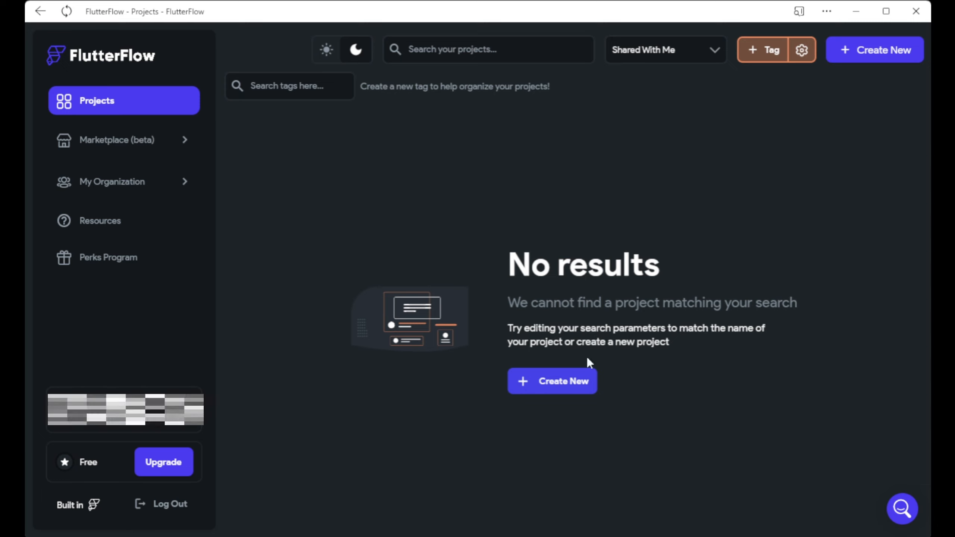
Create a new blank FlutterFlow project named todoapp.
left_click(549, 382)
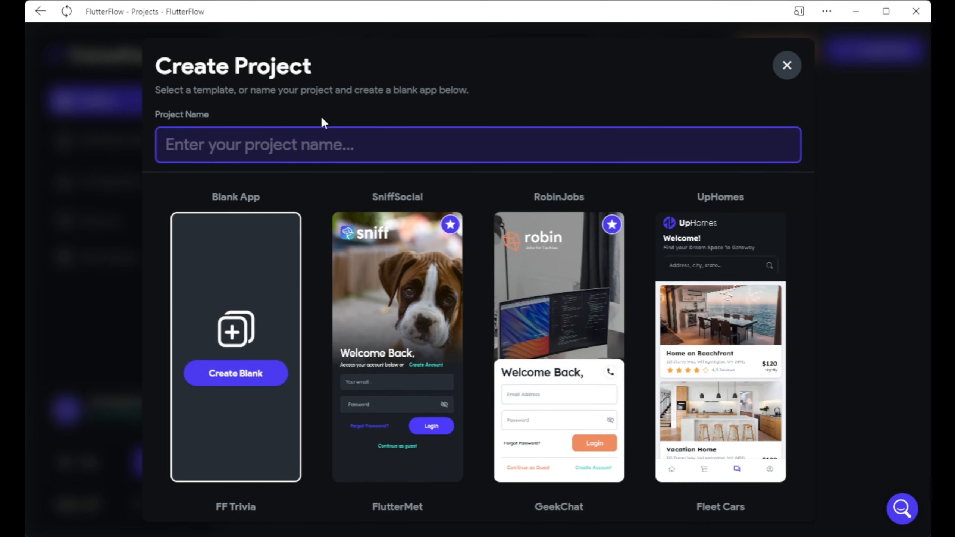
type("todo")
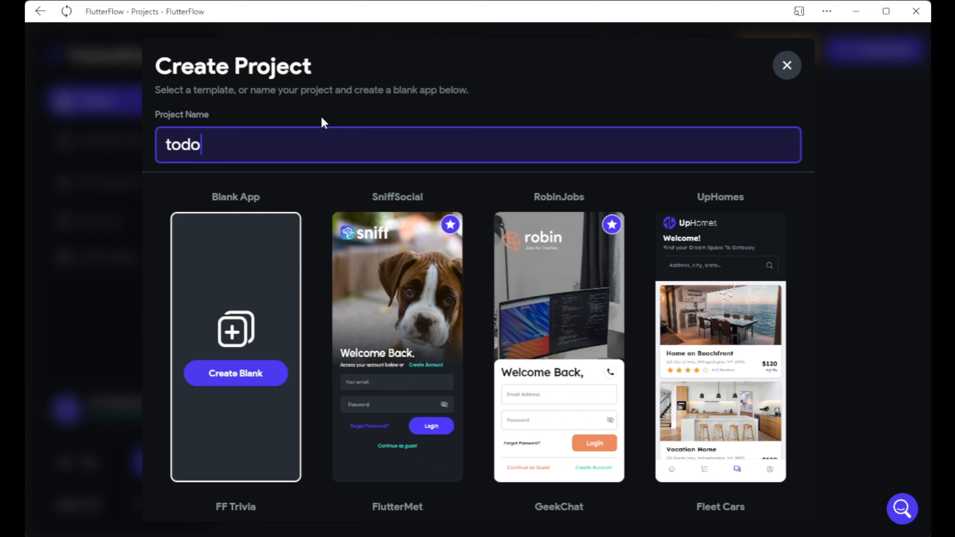
type("app")
scroll(746, 337, "down", 3)
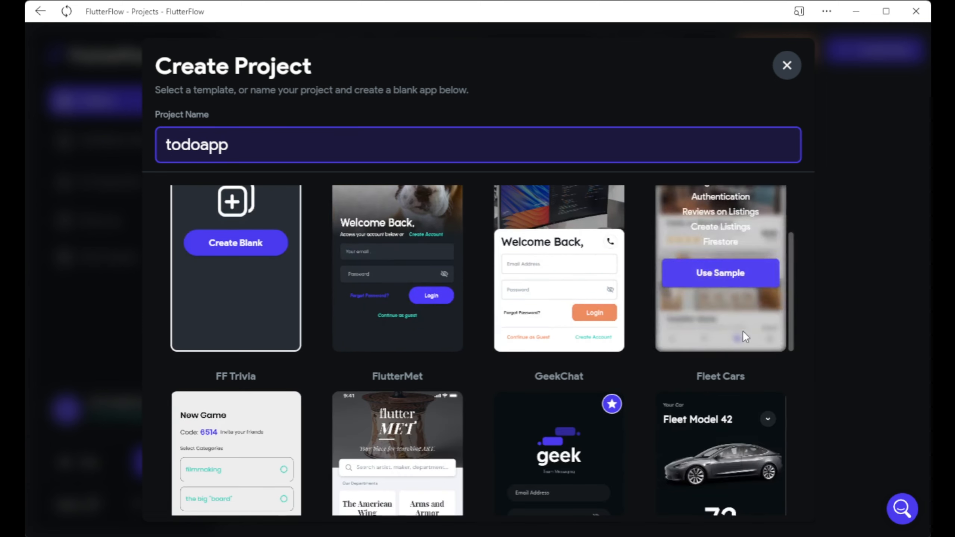
scroll(297, 448, "up", 3)
scroll(601, 358, "down", 2)
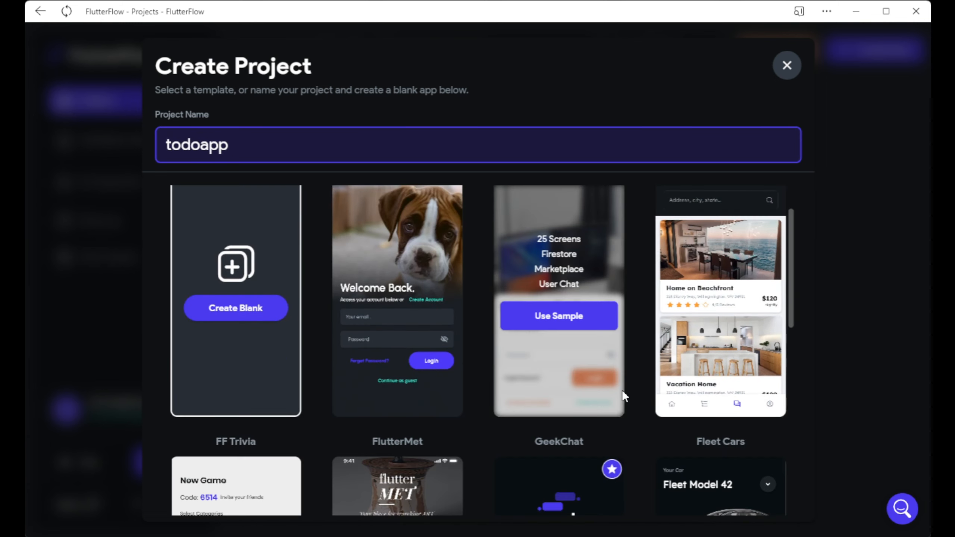
scroll(704, 417, "down", 2)
scroll(564, 421, "up", 3)
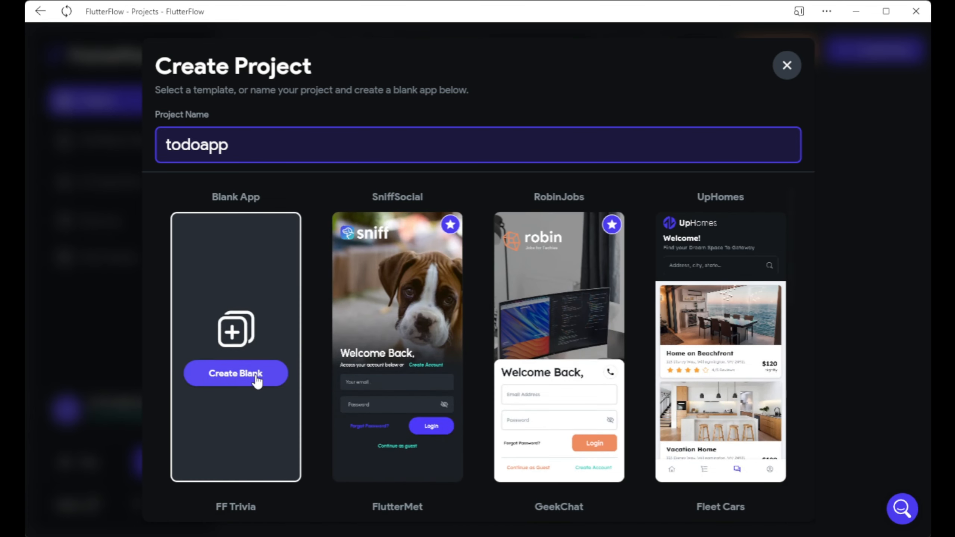
left_click(236, 384)
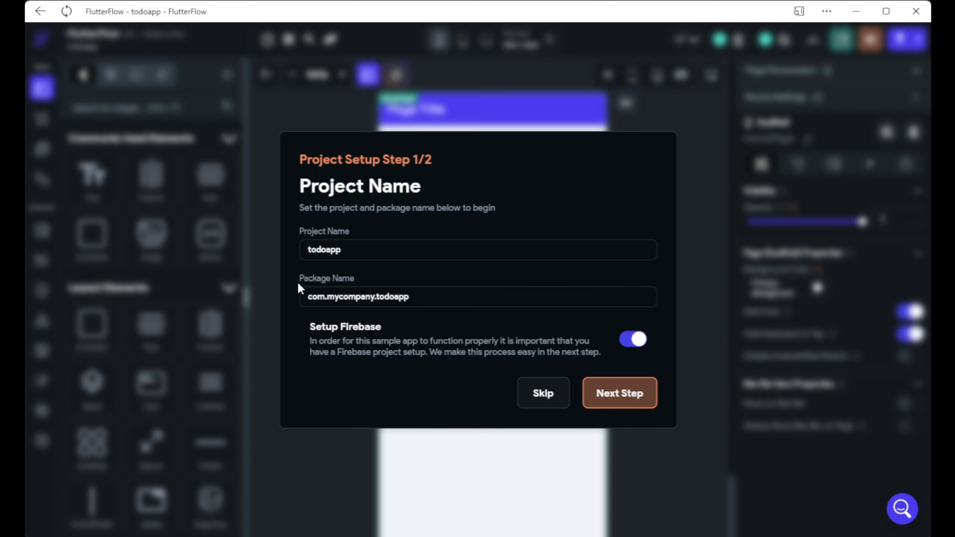
Keep the package name com.mycompany.todoapp and proceed to the Firebase setup step.
left_click(411, 296)
left_click_drag(425, 297, 297, 293)
left_click(302, 313)
left_click(614, 396)
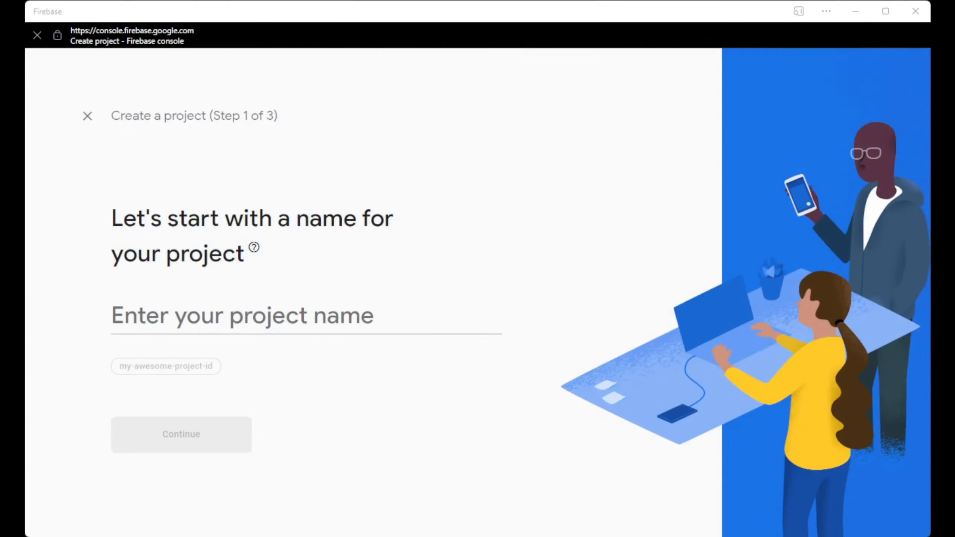
Name the new Firebase project todoapp and continue.
left_click(500, 402)
left_click(385, 318)
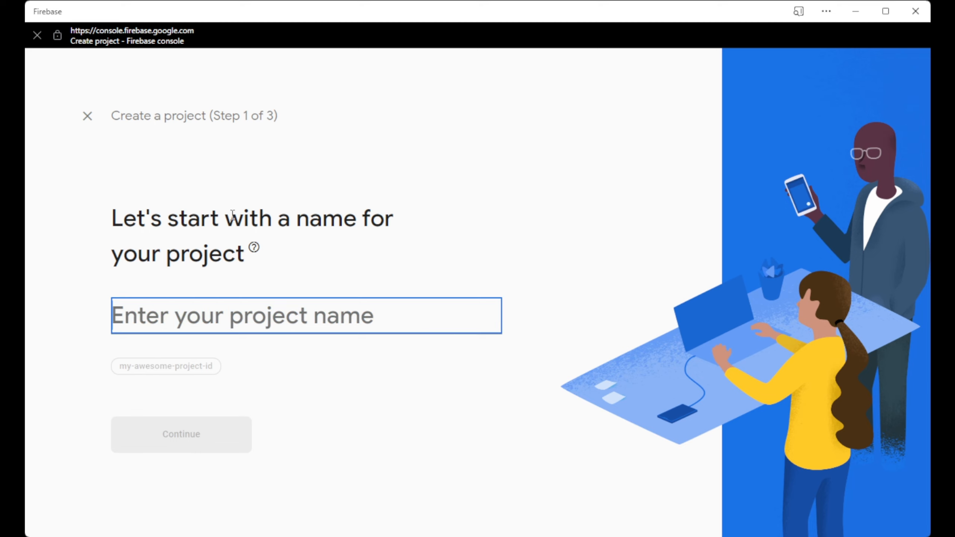
type("todoapp")
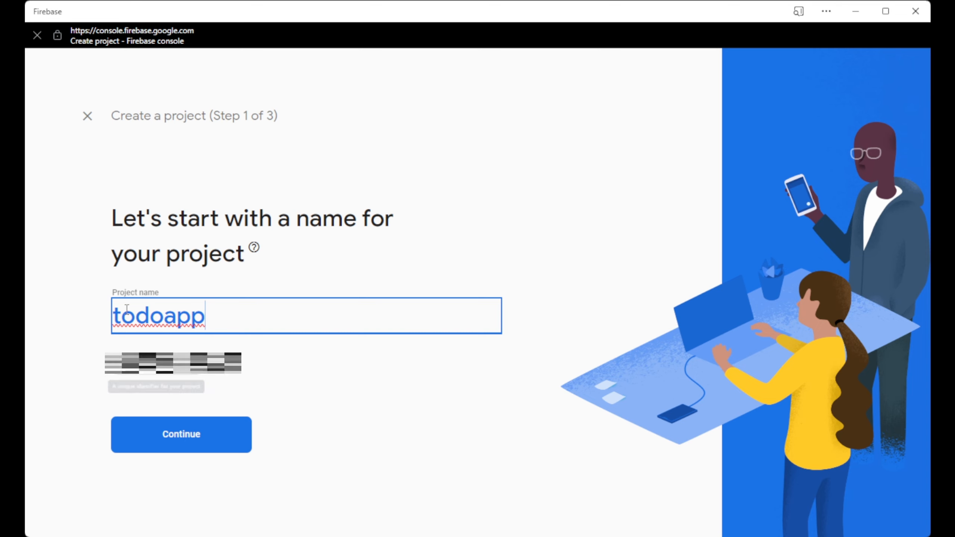
left_click(202, 432)
Keep Google Analytics in United States, accept the terms, and create the project.
scroll(379, 346, "down", 3)
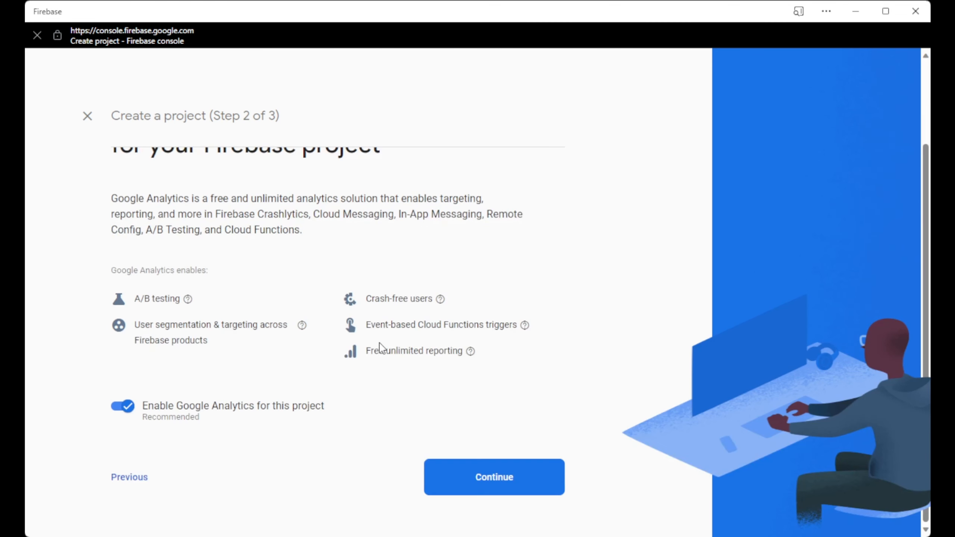
scroll(194, 319, "up", 3)
scroll(444, 268, "down", 2)
scroll(179, 158, "up", 2)
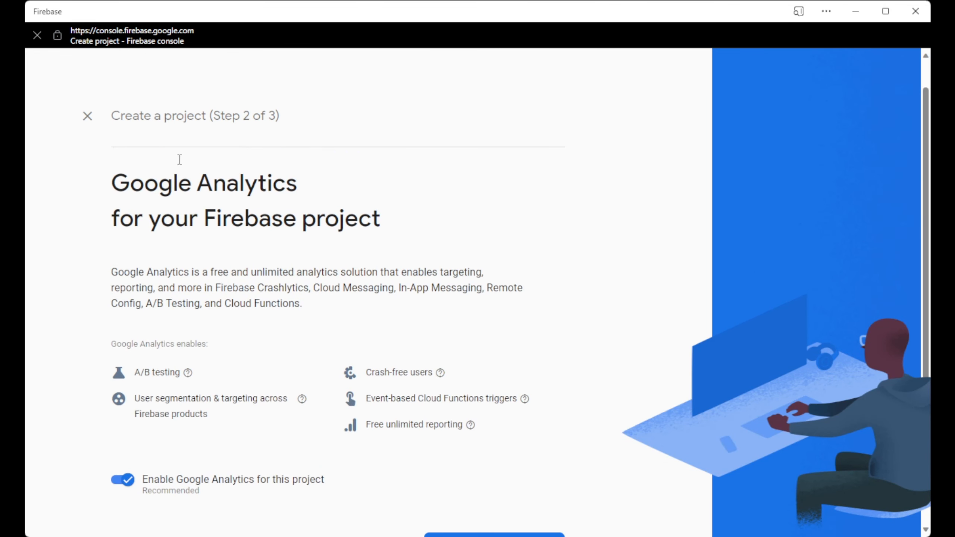
scroll(303, 337, "down", 2)
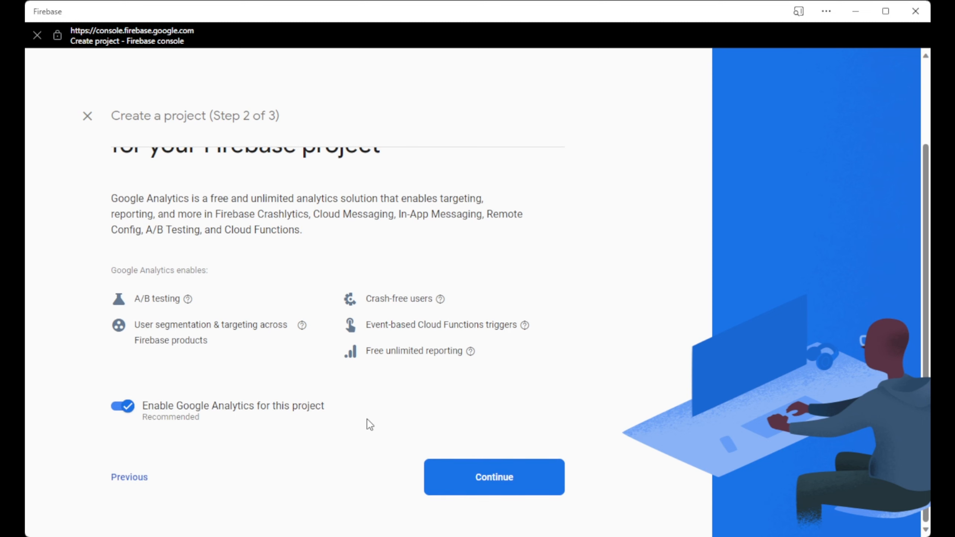
left_click(548, 468)
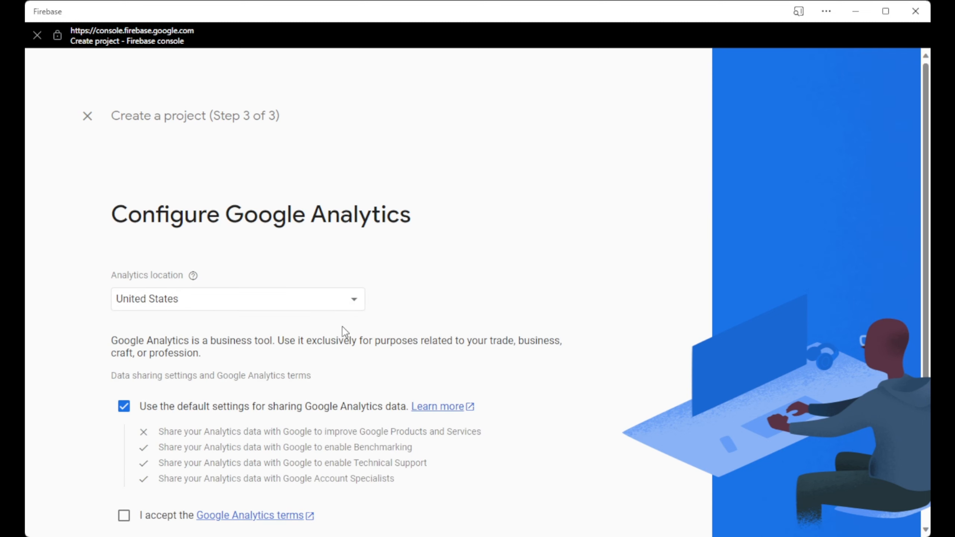
left_click(306, 306)
left_click(431, 343)
scroll(437, 299, "down", 3)
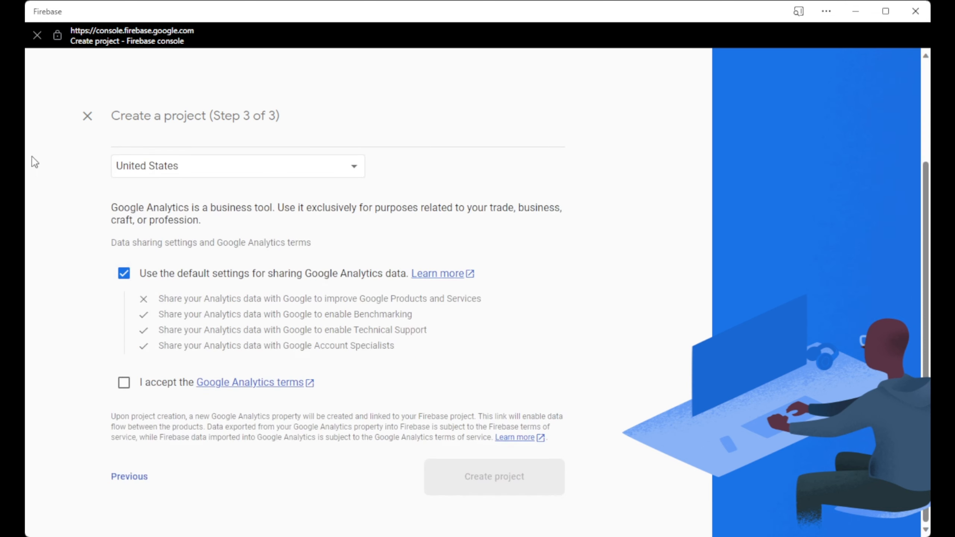
left_click(124, 384)
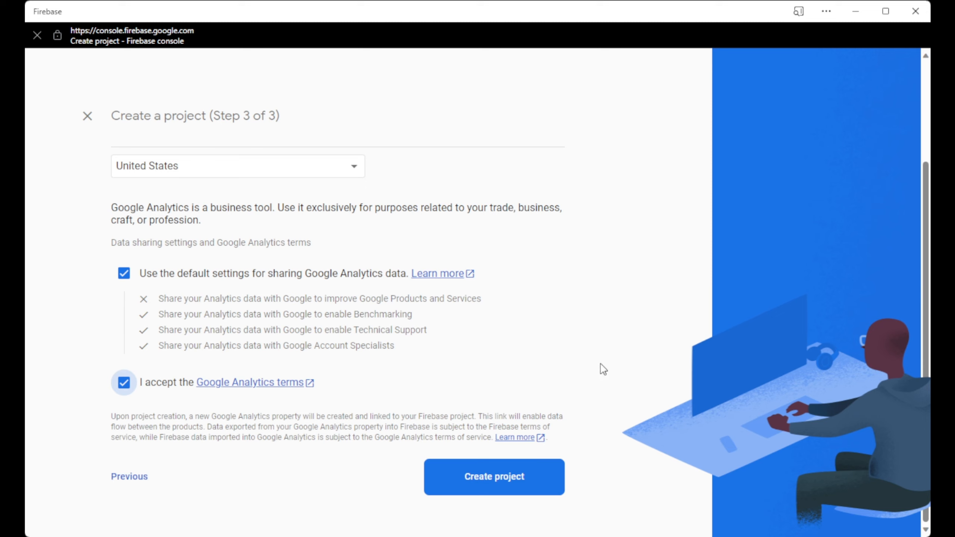
left_click(546, 471)
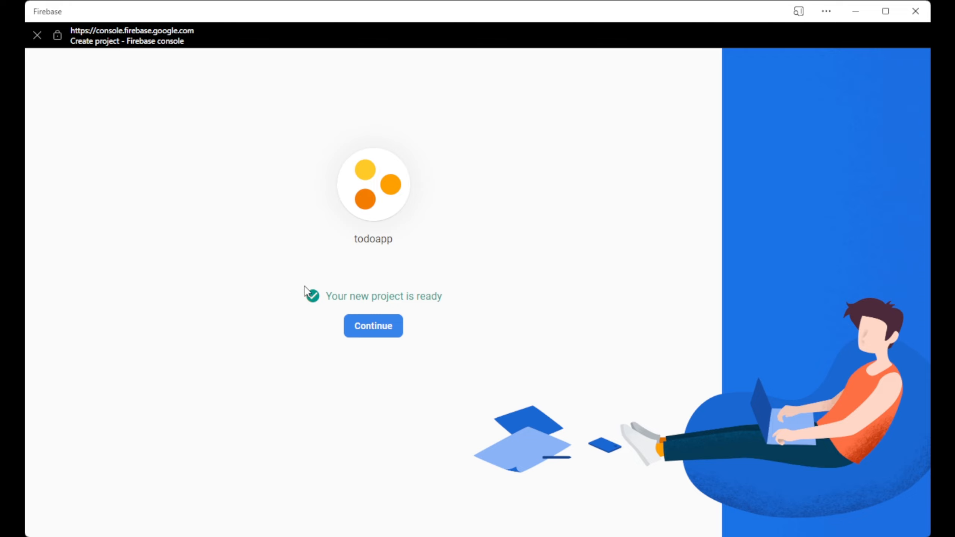
Continue into the todoapp project and scroll to the Authentication and Cloud Firestore cards.
left_click(382, 324)
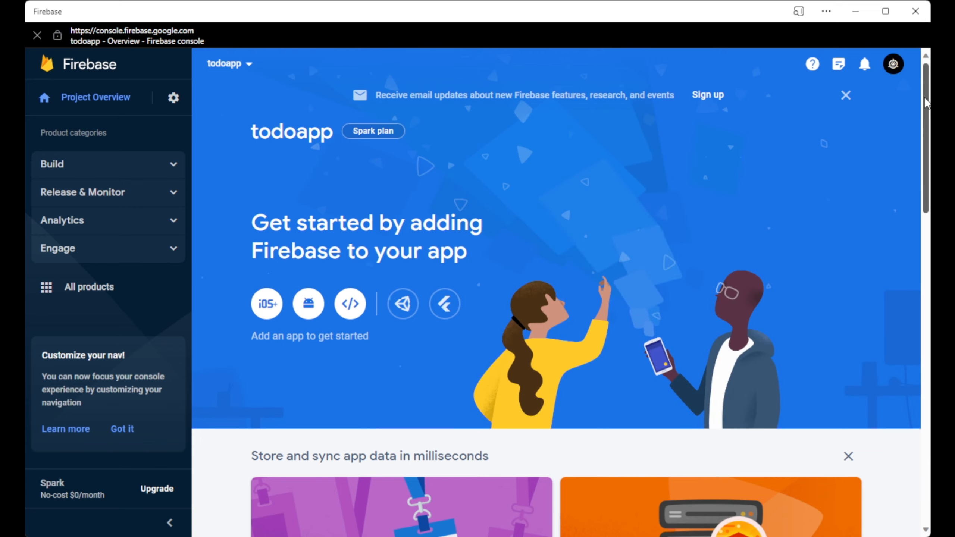
left_click_drag(924, 97, 929, 151)
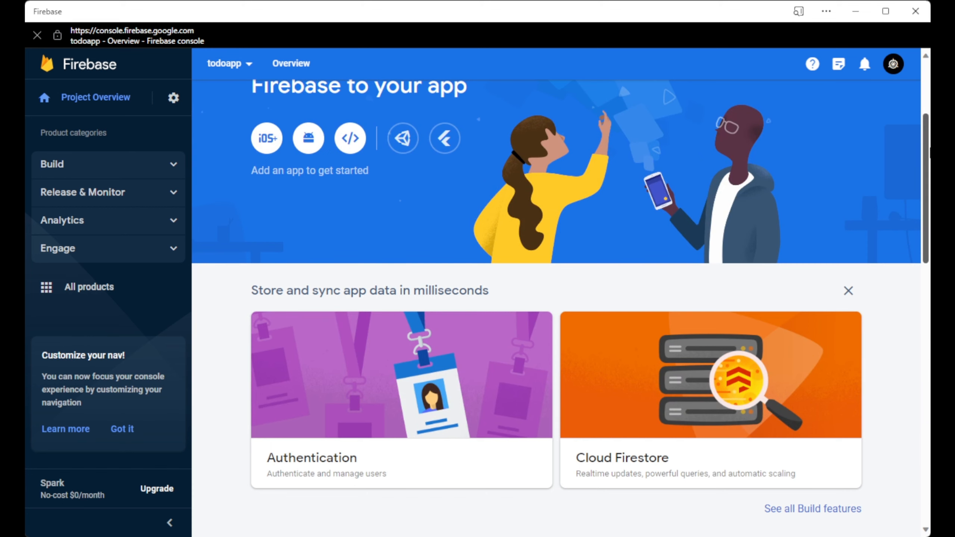
left_click_drag(929, 150, 929, 182)
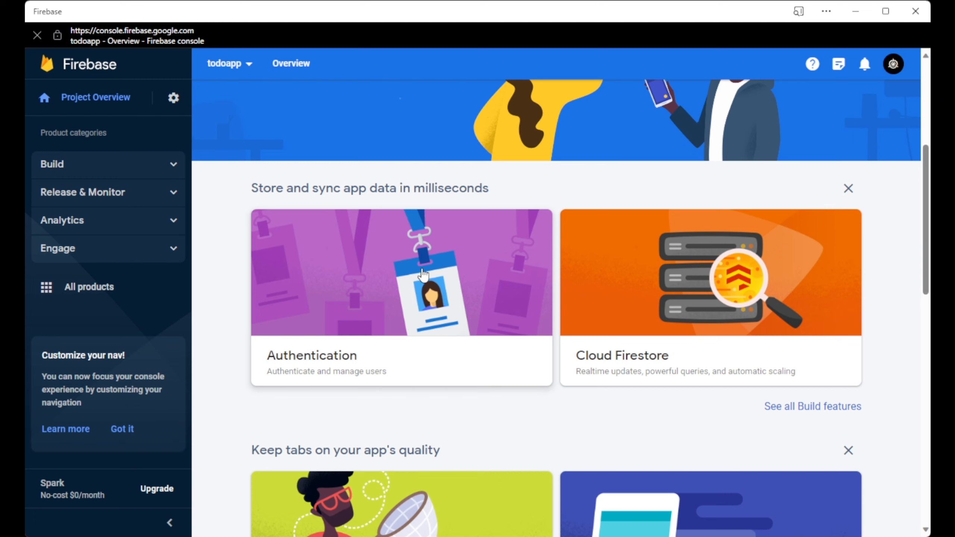
Set up Authentication with Email/Password sign-in enabled and view the empty Users list.
left_click(380, 294)
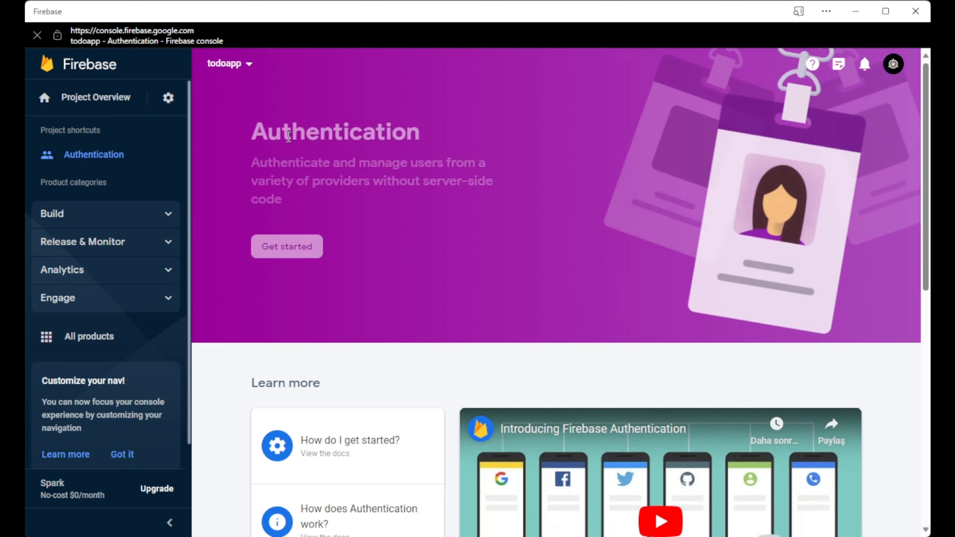
left_click(288, 250)
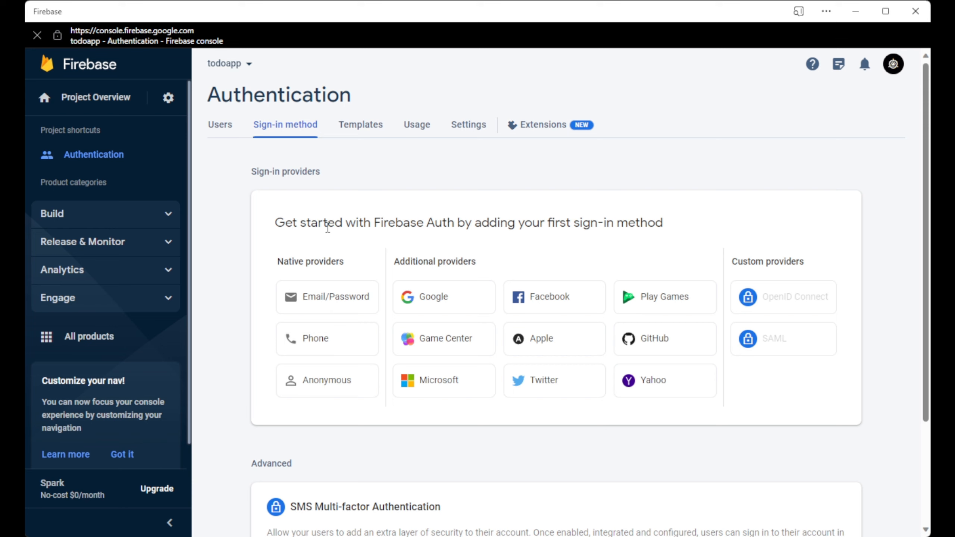
left_click_drag(249, 172, 337, 173)
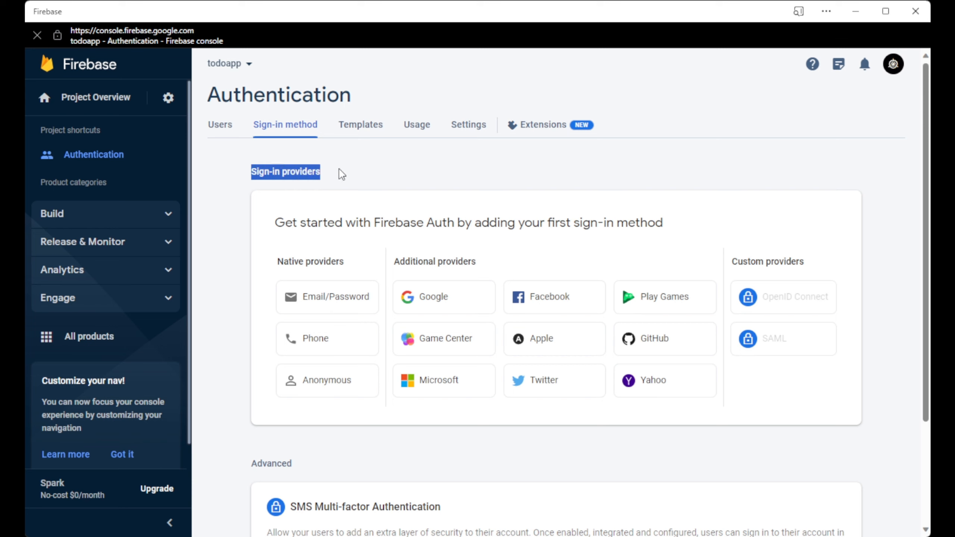
left_click(340, 195)
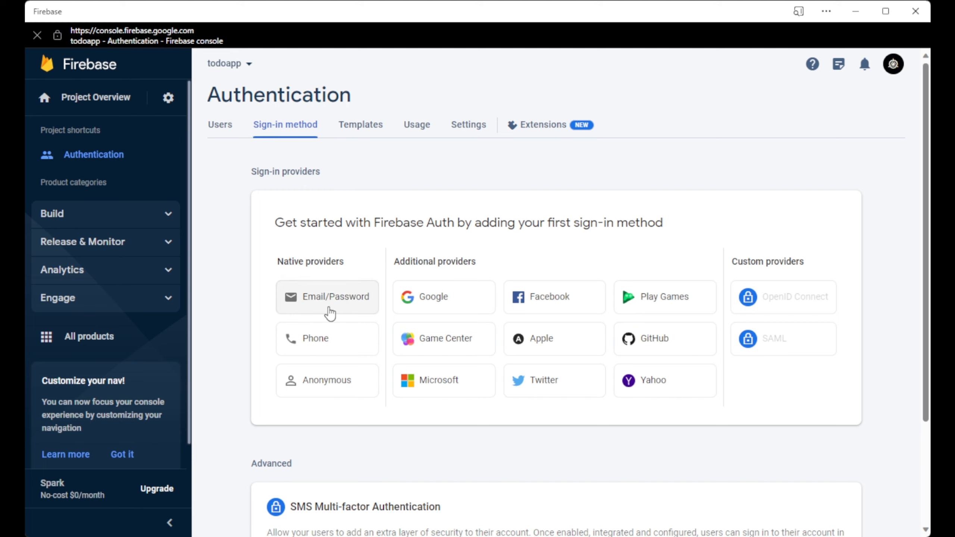
left_click(342, 305)
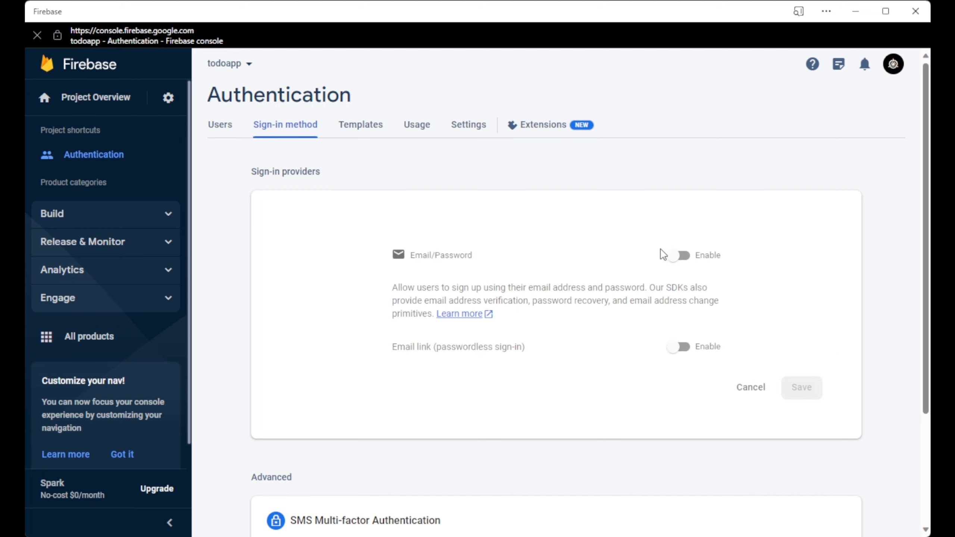
left_click(677, 256)
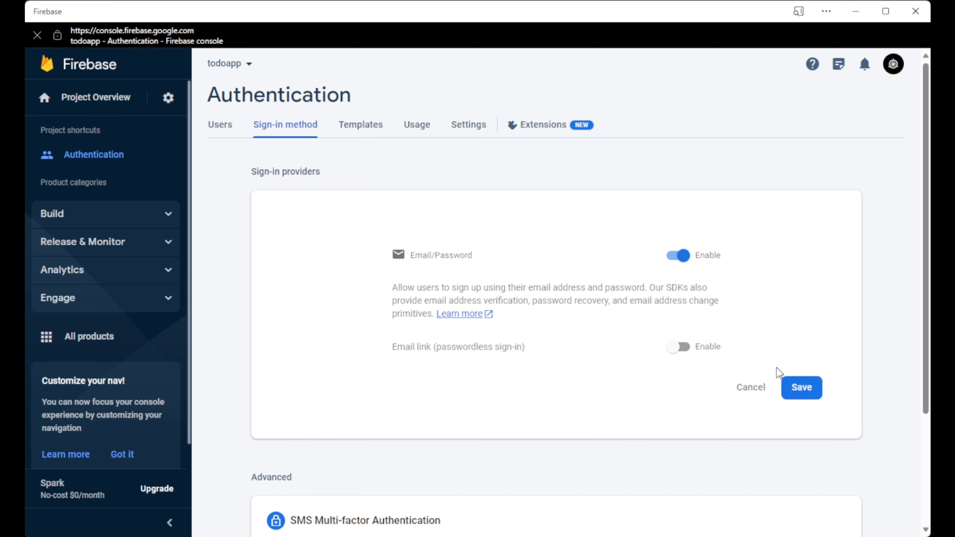
left_click(800, 390)
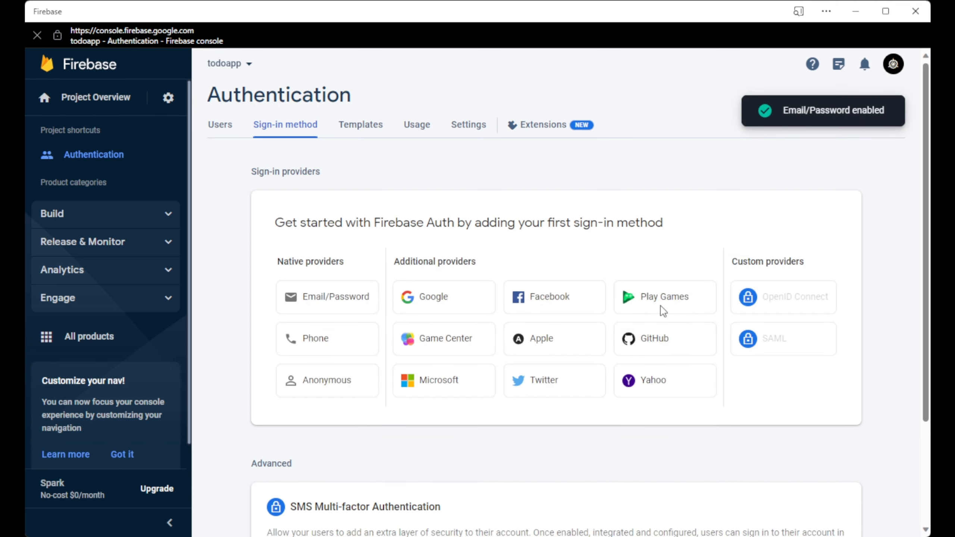
left_click(221, 125)
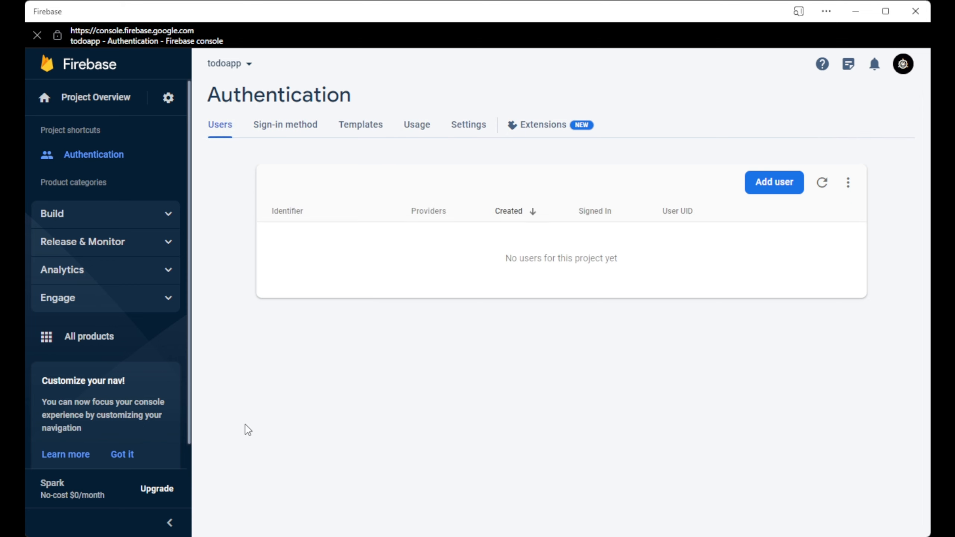
Return to the project overview and open the Cloud Firestore product page.
left_click(92, 101)
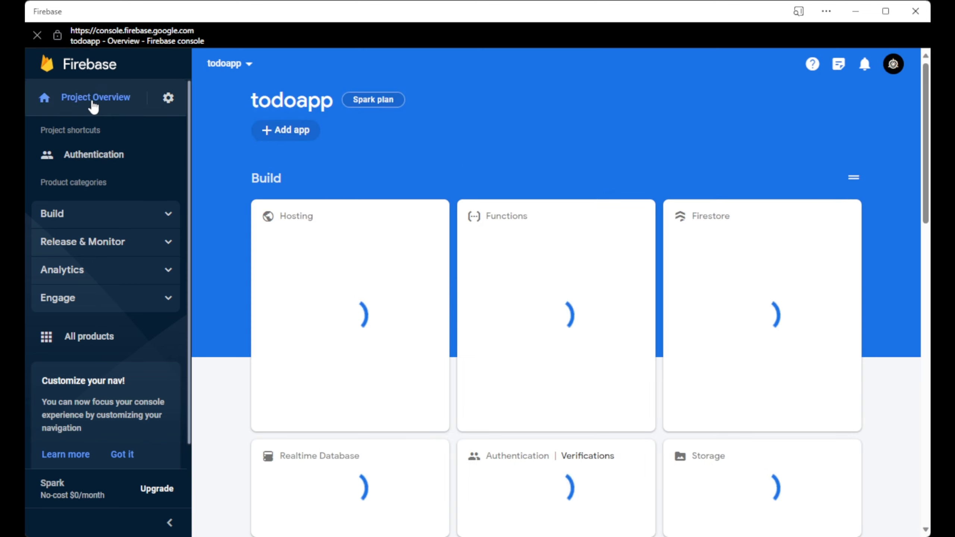
scroll(388, 282, "down", 3)
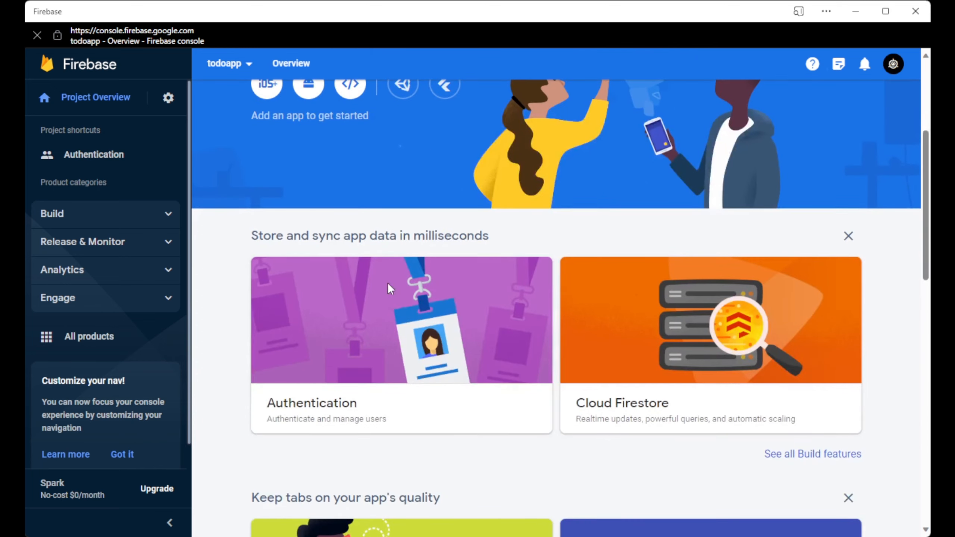
scroll(635, 441, "down", 5)
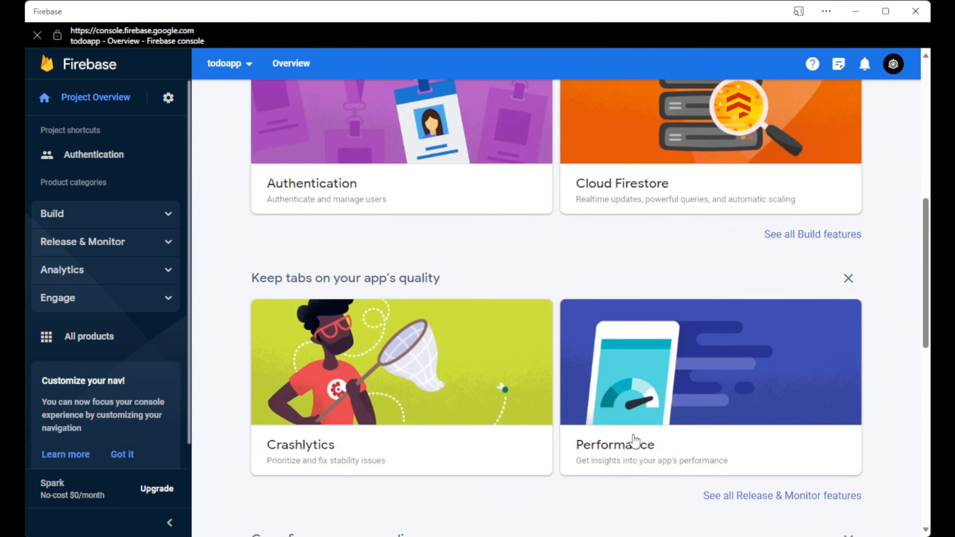
scroll(635, 441, "down", 10)
scroll(635, 441, "up", 11)
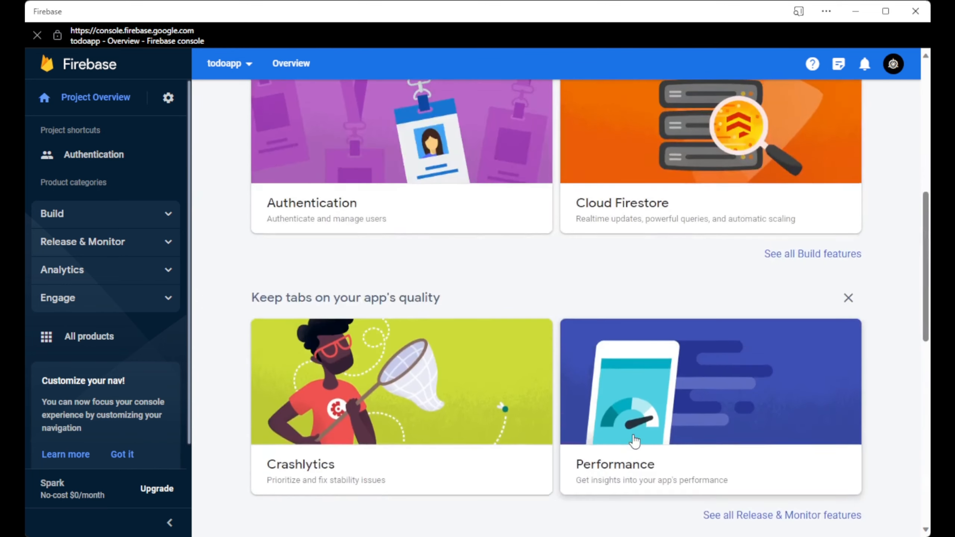
scroll(635, 441, "up", 3)
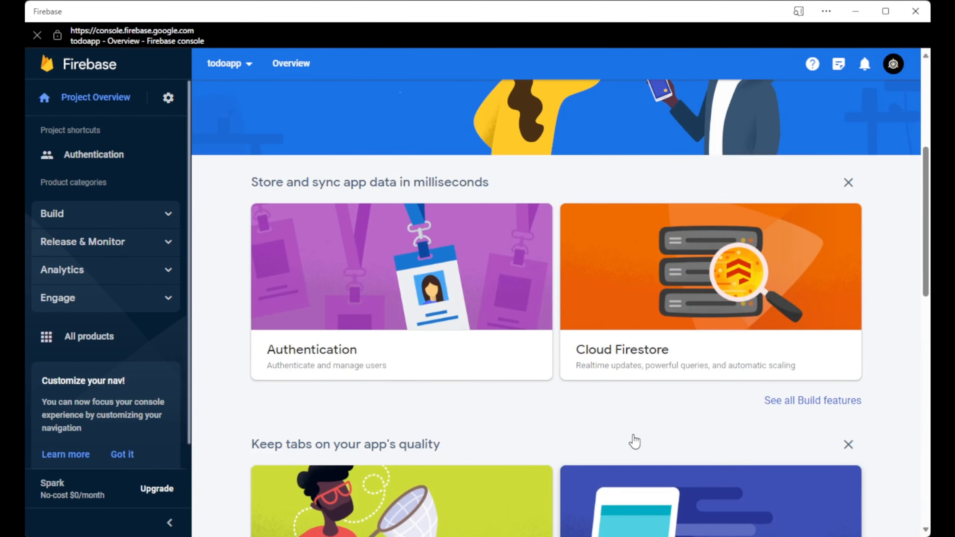
left_click(635, 317)
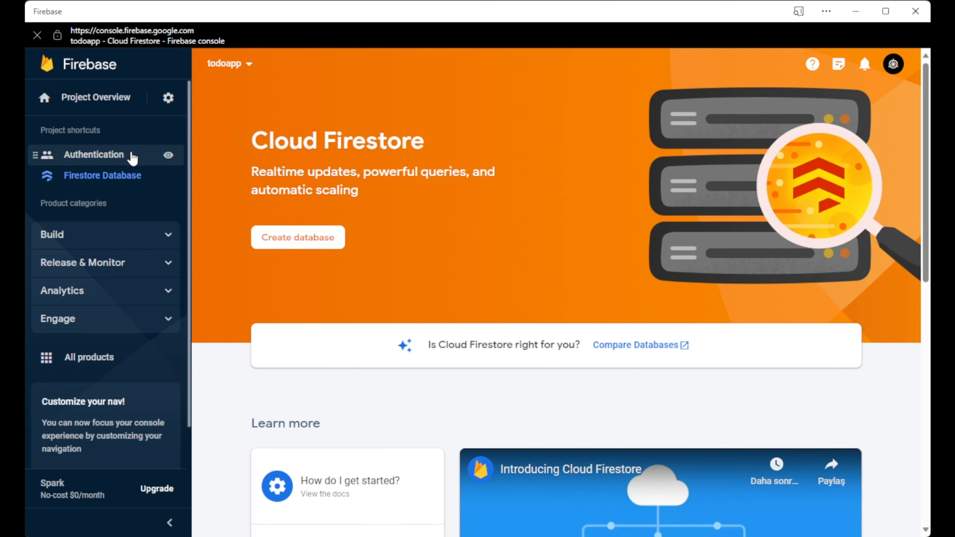
Start creating a Firestore database in production mode.
left_click(272, 242)
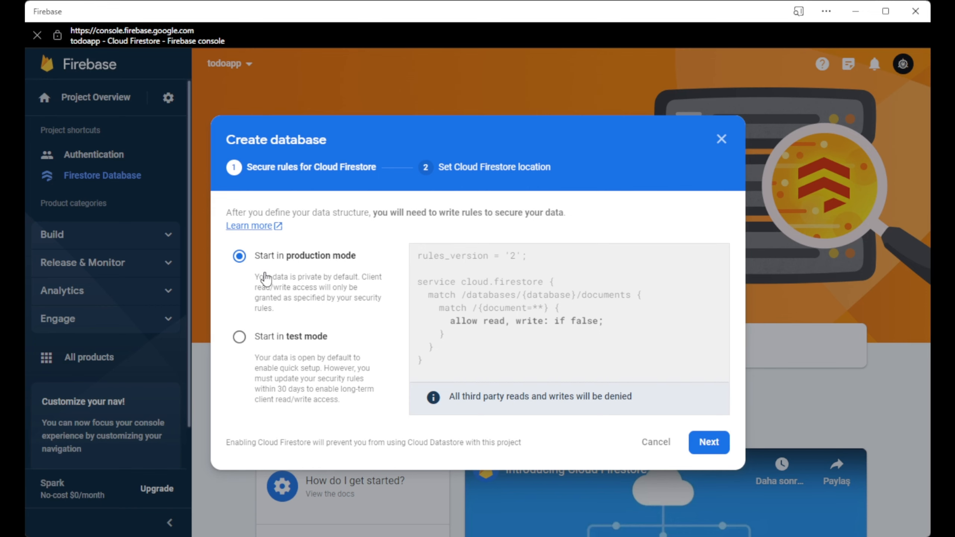
left_click(239, 336)
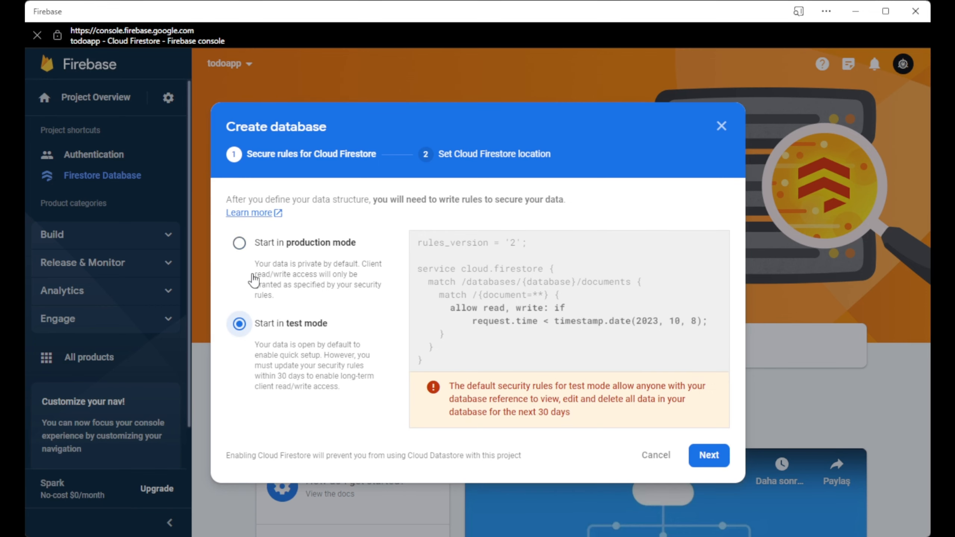
left_click(250, 247)
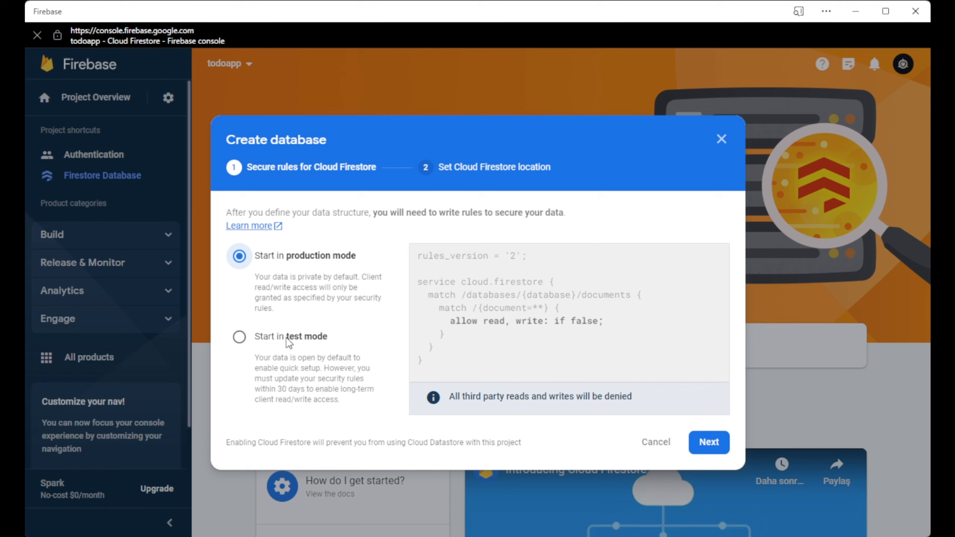
left_click(704, 443)
Set the database location to eur3 (Europe) and create the database.
left_click(284, 365)
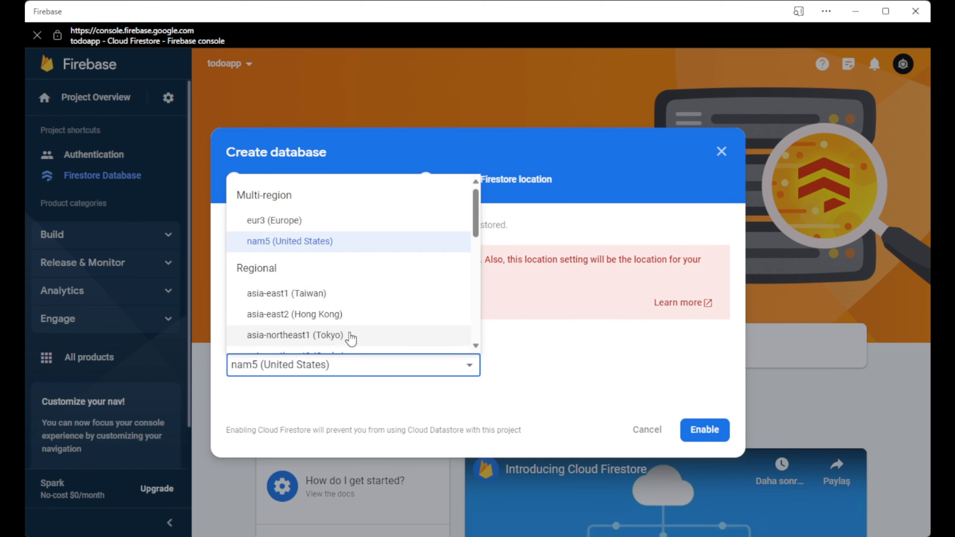
scroll(269, 207, "down", 5)
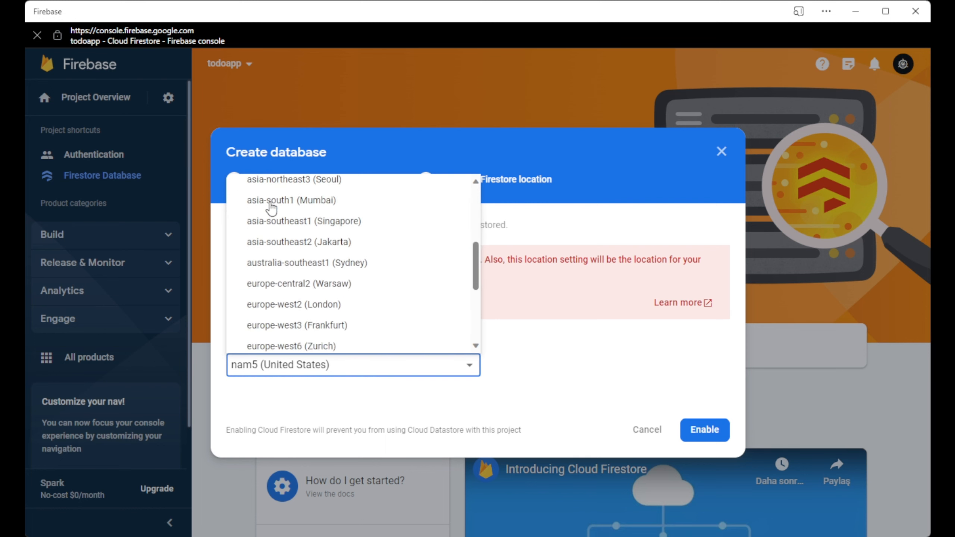
scroll(271, 207, "down", 2)
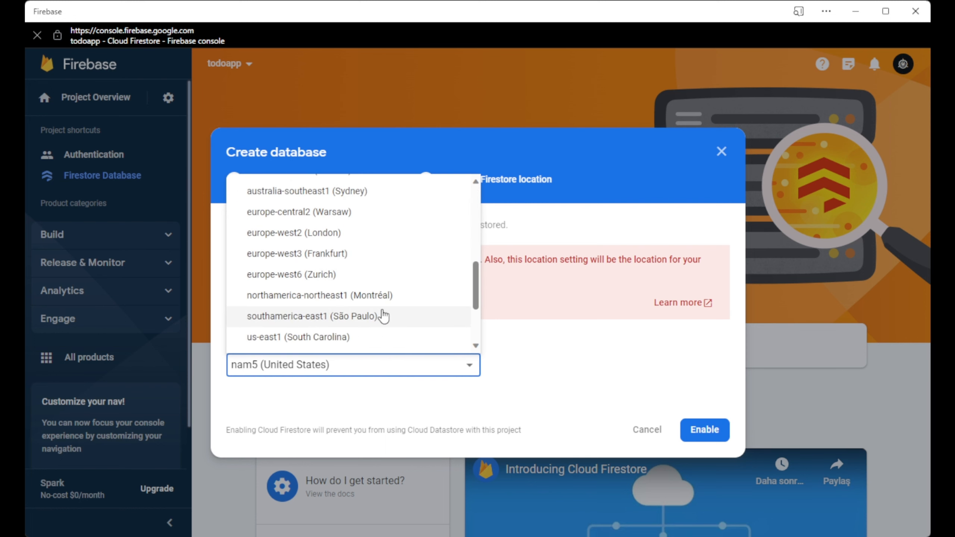
left_click_drag(477, 297, 466, 203)
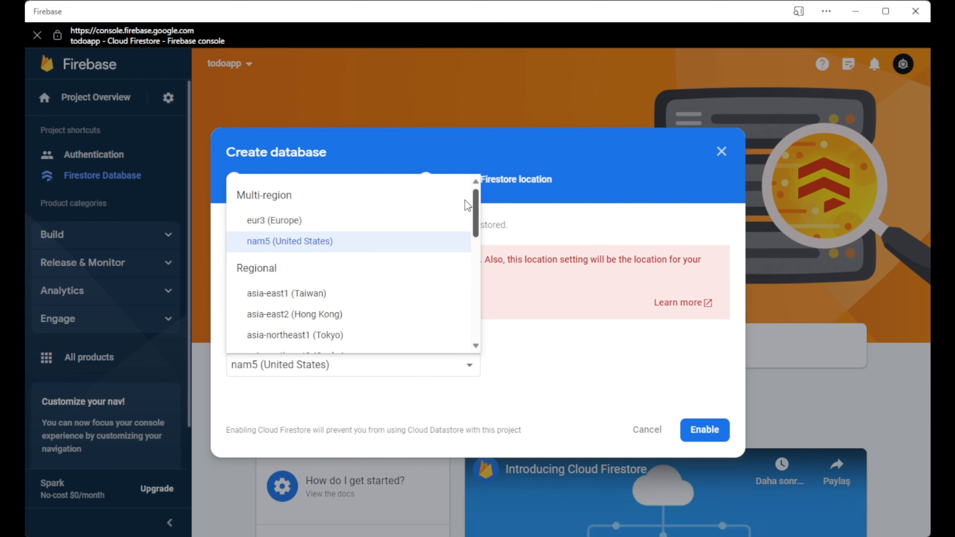
left_click(294, 224)
triple_click(537, 405)
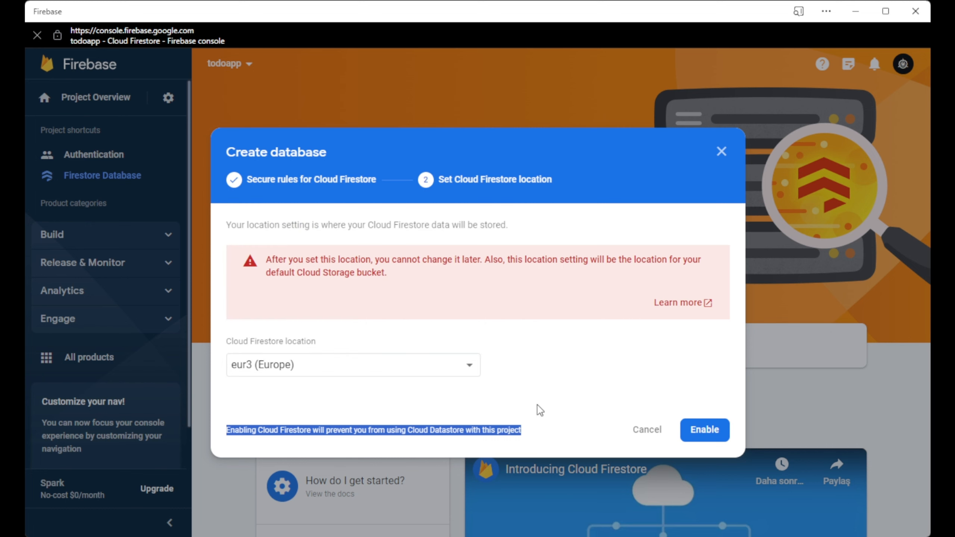
left_click(564, 405)
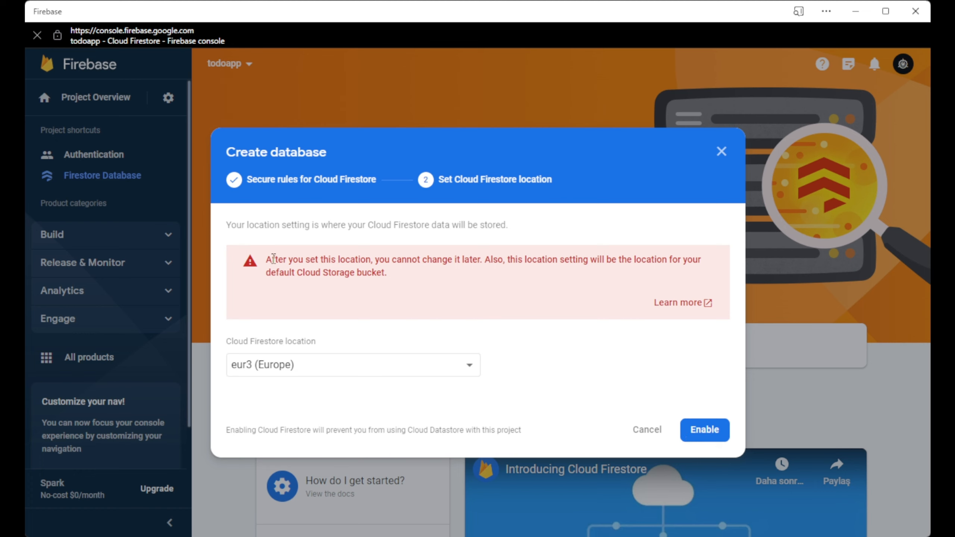
left_click(699, 431)
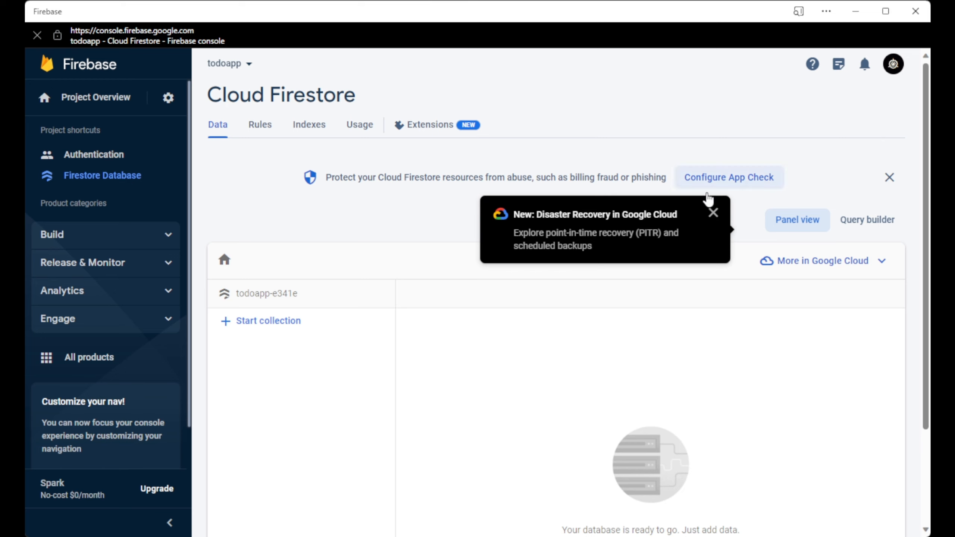
Dismiss the Disaster Recovery notice on the new database.
left_click(713, 212)
scroll(817, 247, "down", 2)
scroll(298, 267, "up", 2)
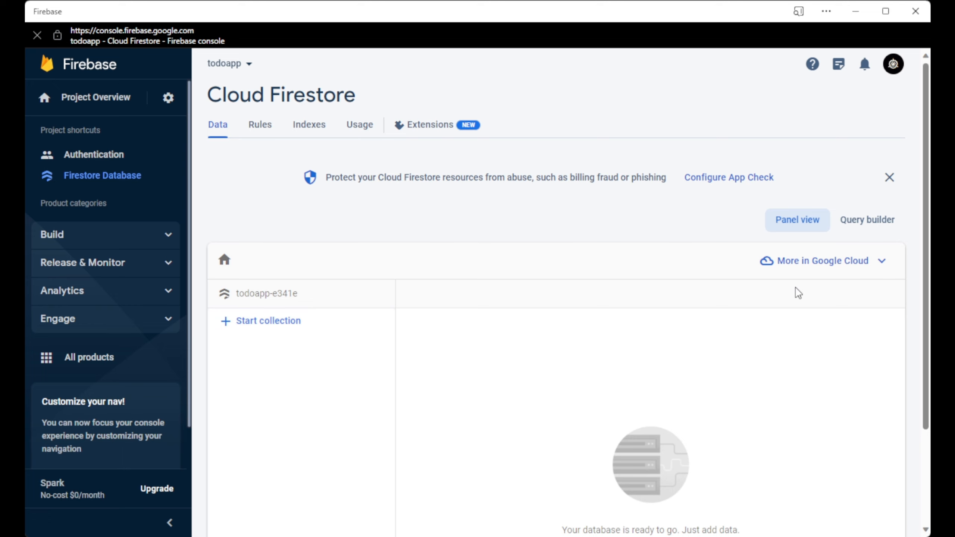
key("alt+Tab")
key("alt+Tab")
Review the Firestore security rules, which deny all reads and writes.
left_click(259, 124)
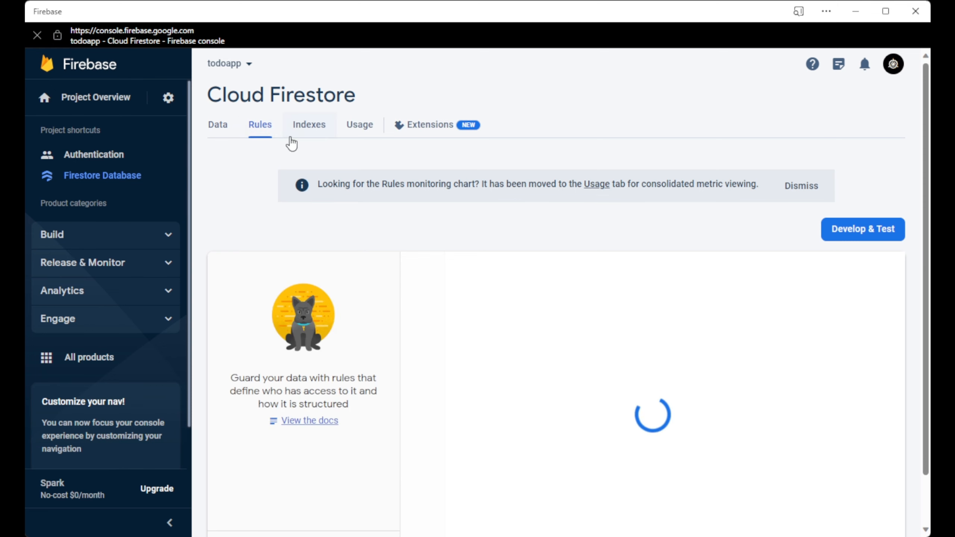
scroll(284, 147, "down", 2)
scroll(284, 148, "down", 1)
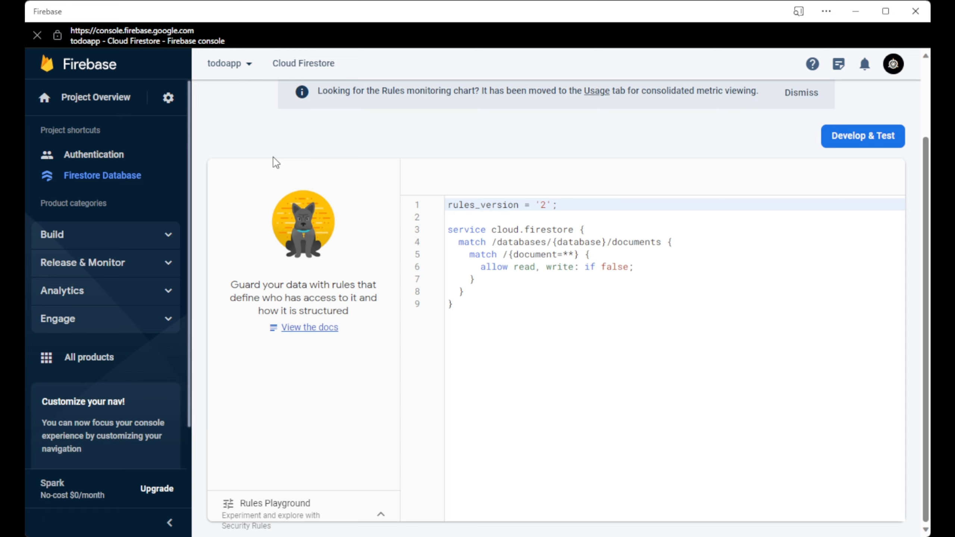
scroll(273, 158, "up", 3)
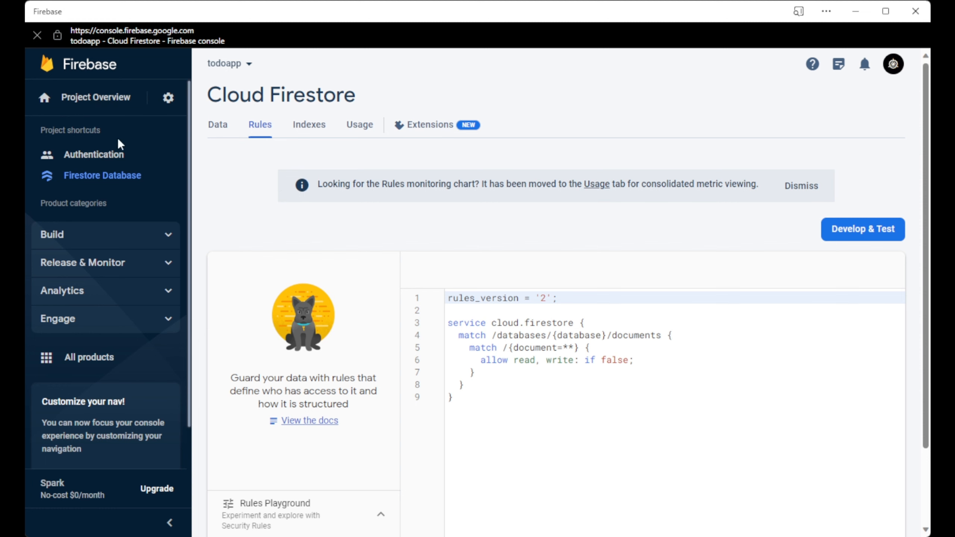
left_click(124, 114)
Open todoapp's project settings and copy the Project ID.
left_click(168, 98)
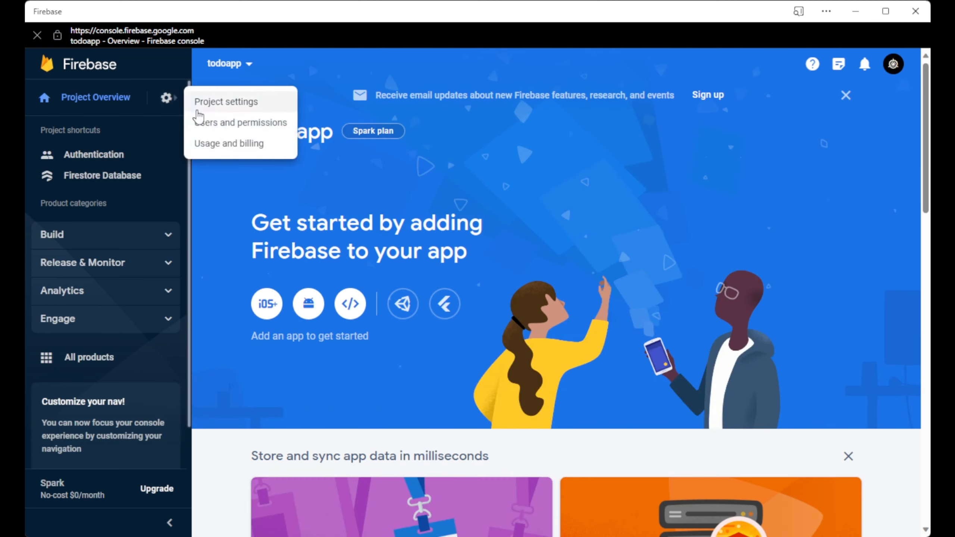
left_click(250, 102)
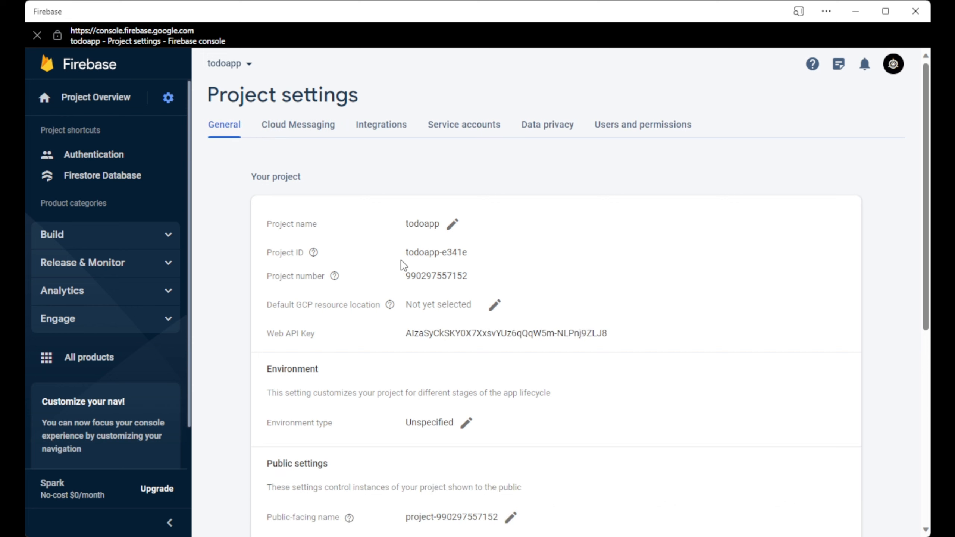
left_click_drag(408, 257, 470, 257)
key("ctrl+c")
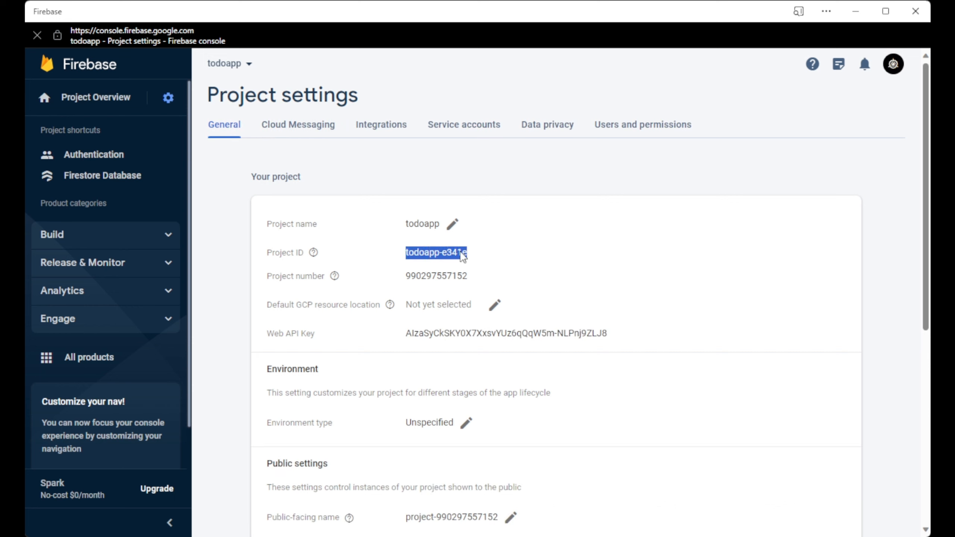
left_click(481, 356)
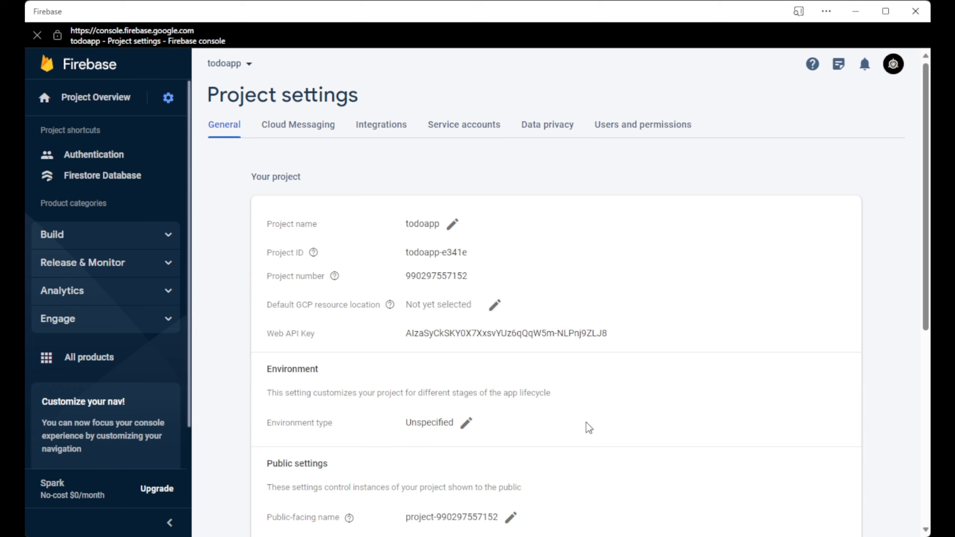
left_click(629, 536)
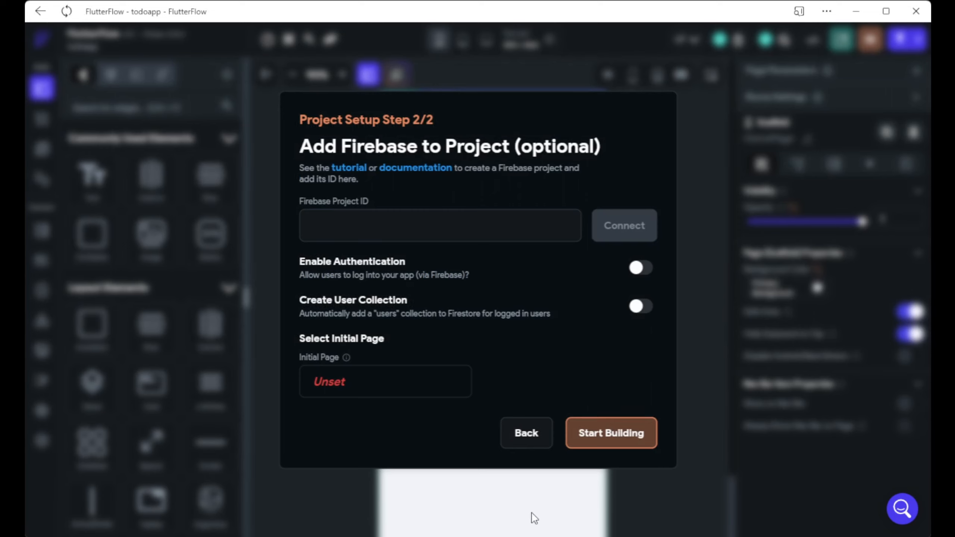
Paste the Firebase project ID and enable authentication with an auto-created users collection.
key("ctrl+v")
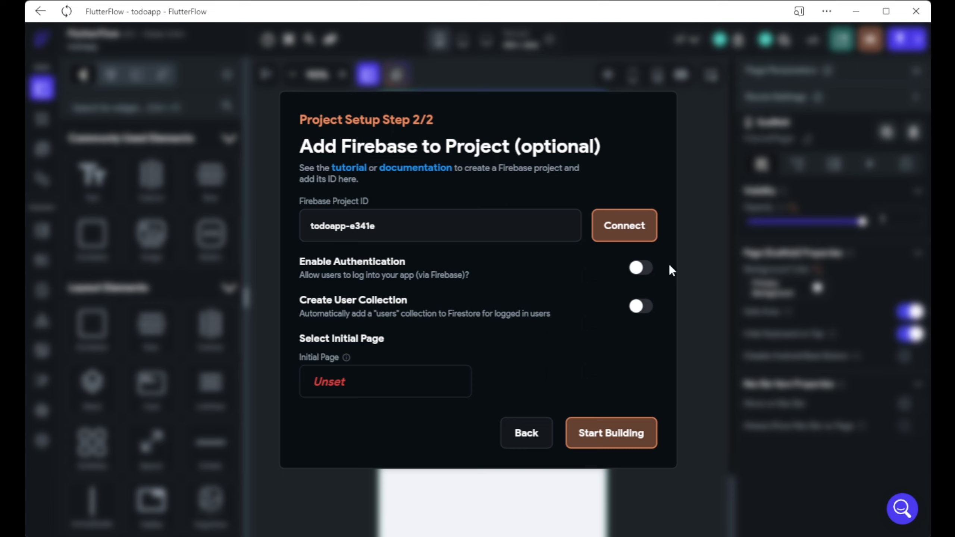
left_click(646, 267)
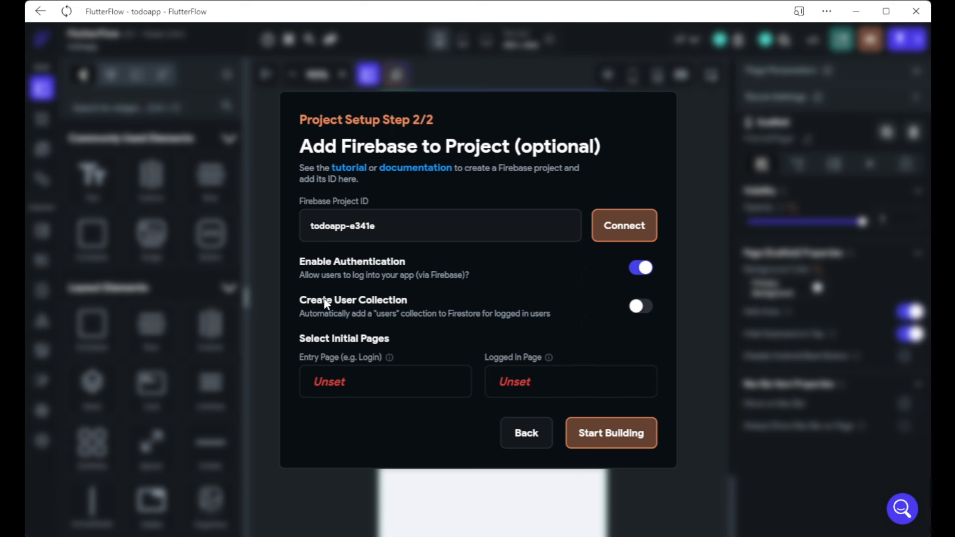
left_click(632, 301)
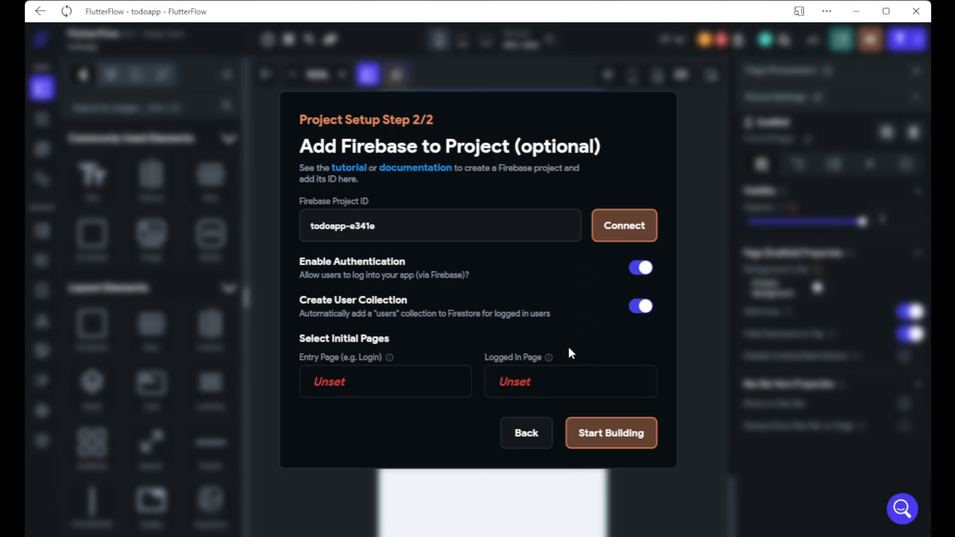
Create blank pages named login and homepage.
left_click(414, 399)
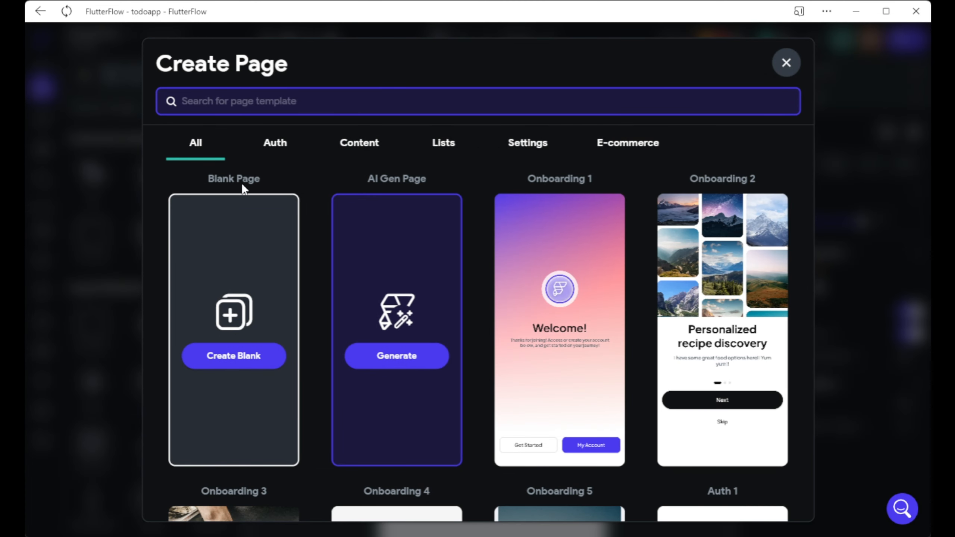
type("login")
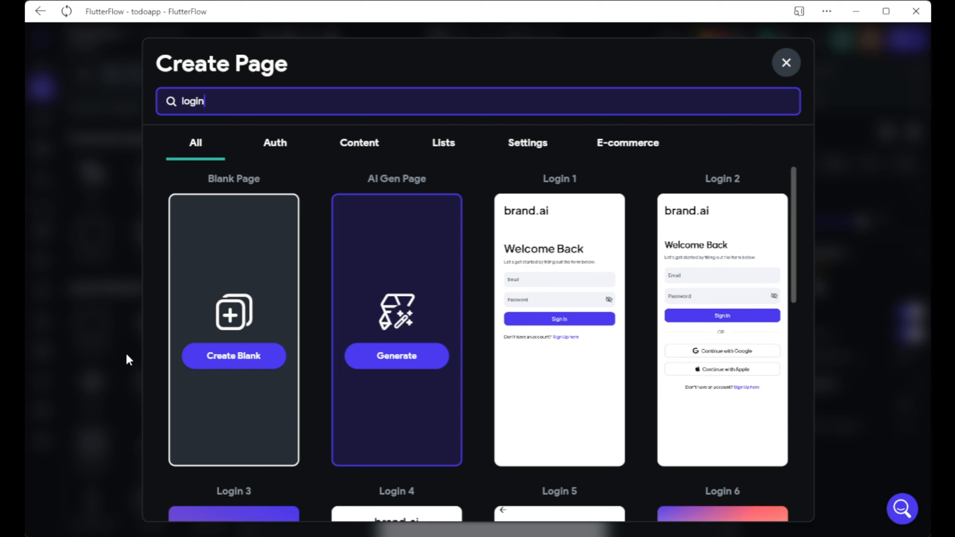
left_click(203, 359)
left_click(595, 318)
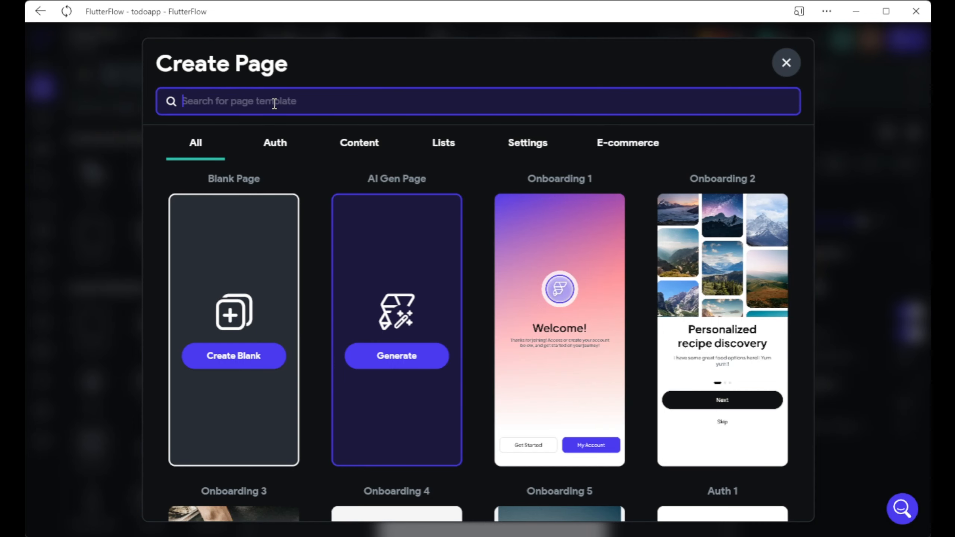
type("h")
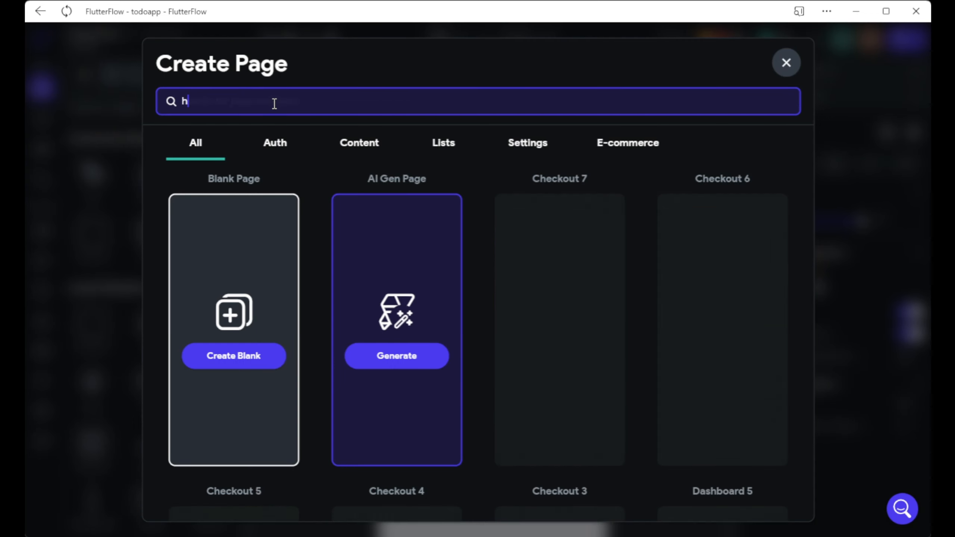
type("omepage")
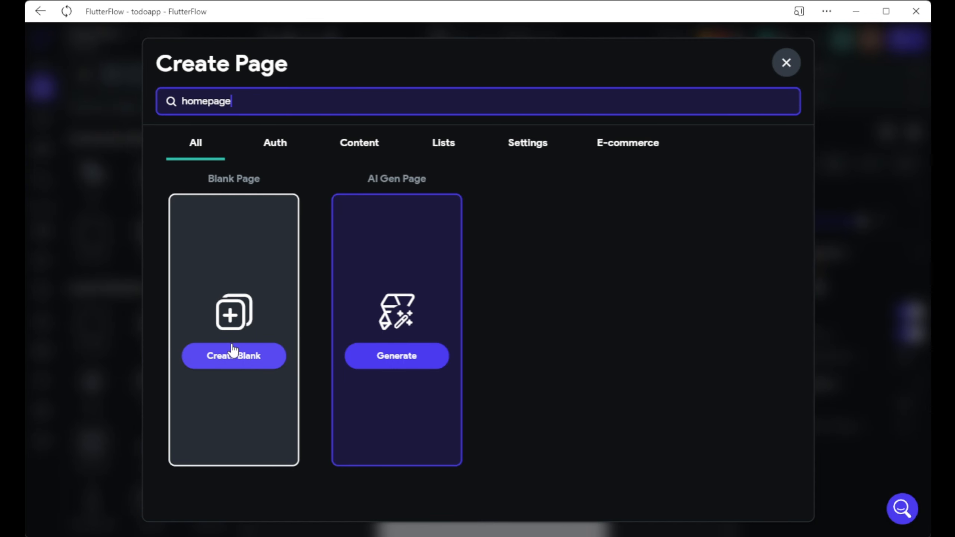
left_click(233, 353)
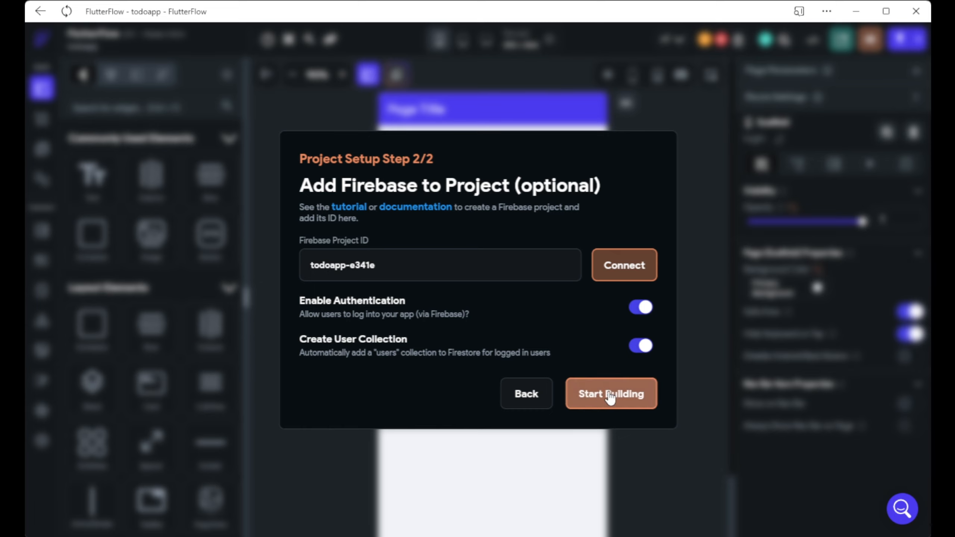
Try connecting to Firebase, then copy the service account e-mail from the access error.
left_click(603, 277)
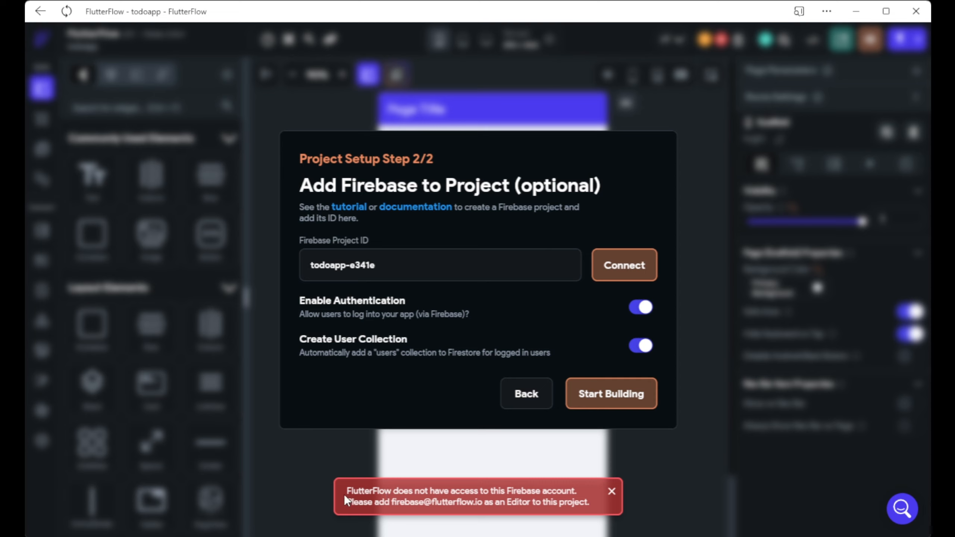
left_click_drag(348, 493, 569, 489)
left_click(547, 490)
left_click(576, 492)
left_click_drag(393, 502, 484, 505)
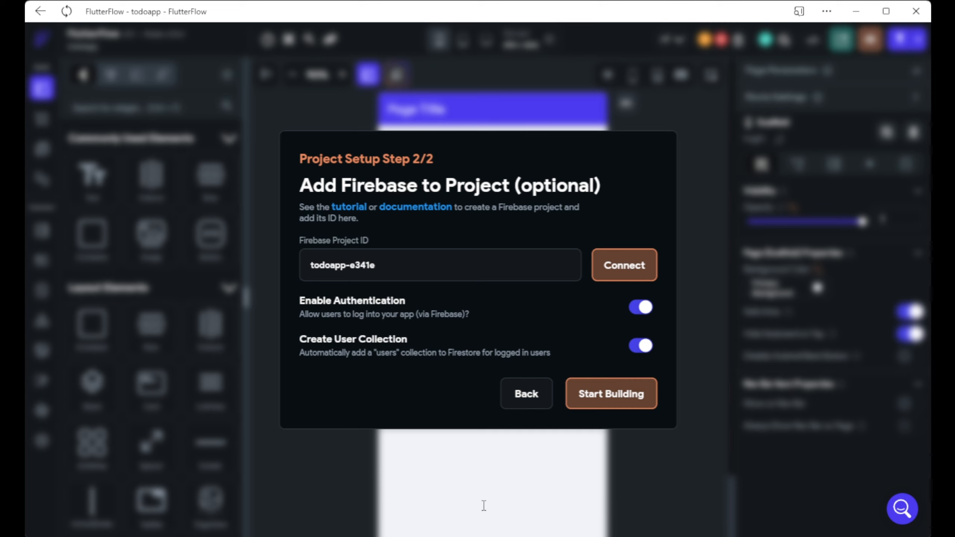
left_click(597, 278)
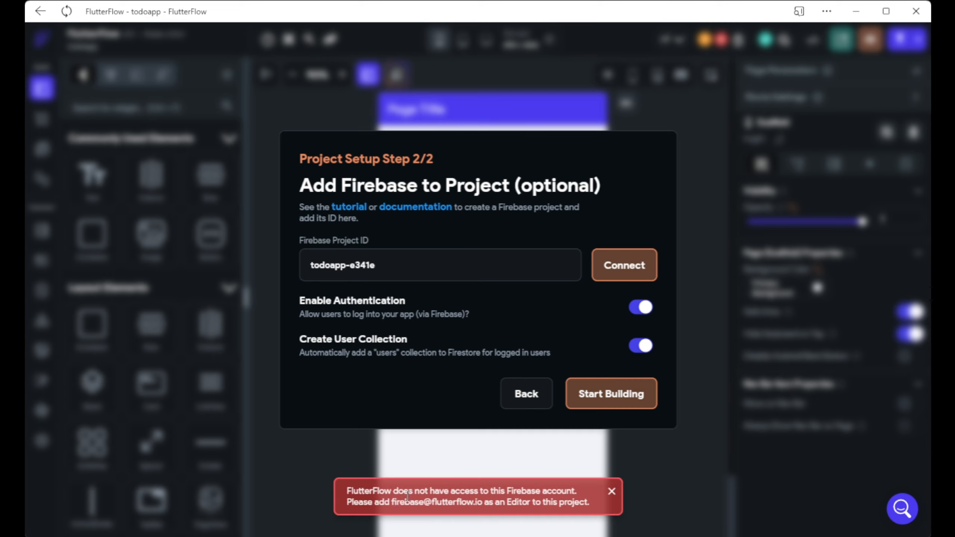
left_click_drag(393, 500, 481, 502)
key("ctrl+c")
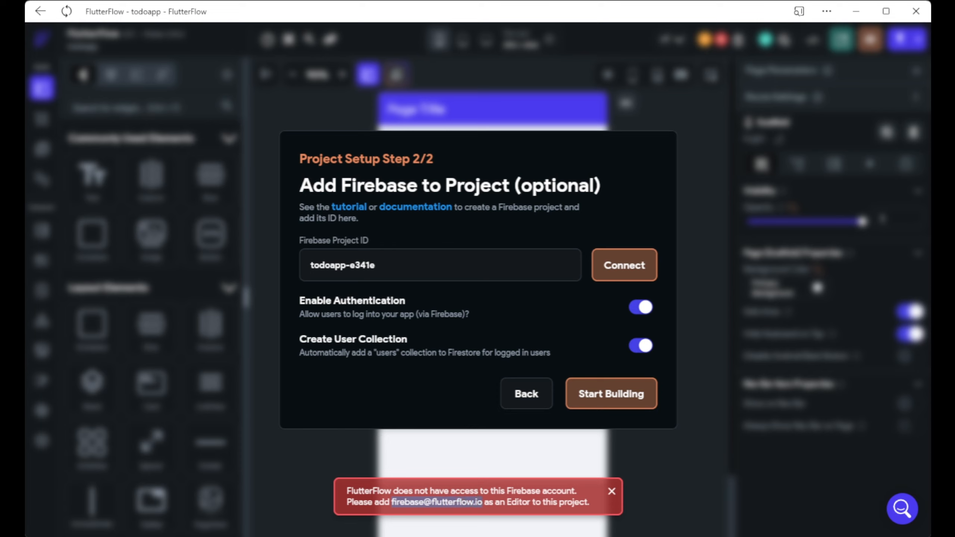
key("alt+Tab")
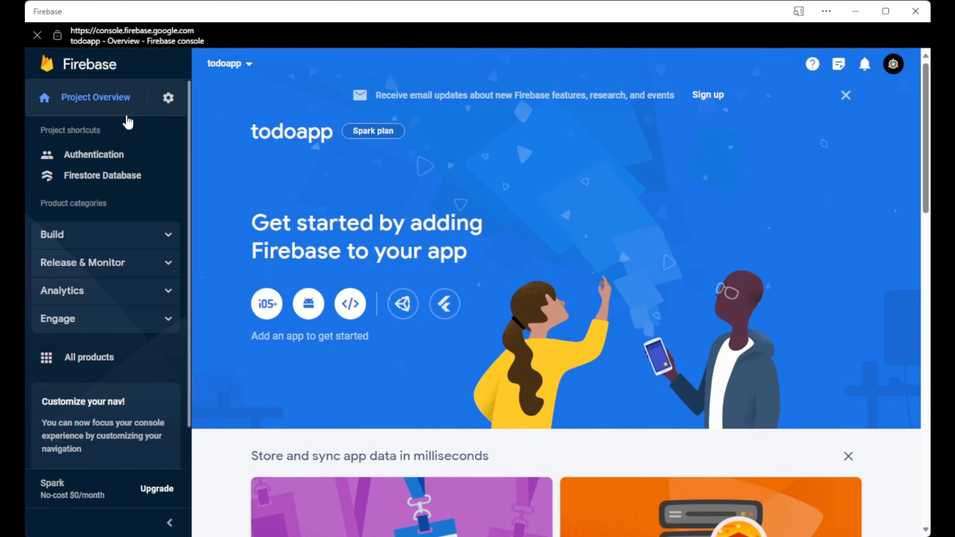
Add the copied FlutterFlow service account to todoapp's users and permissions with the Editor role.
left_click(168, 98)
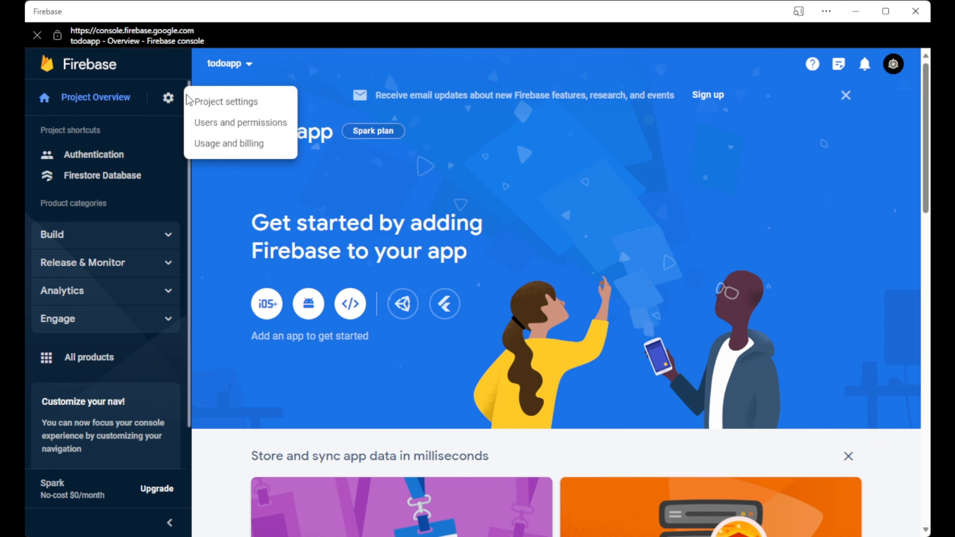
left_click(213, 123)
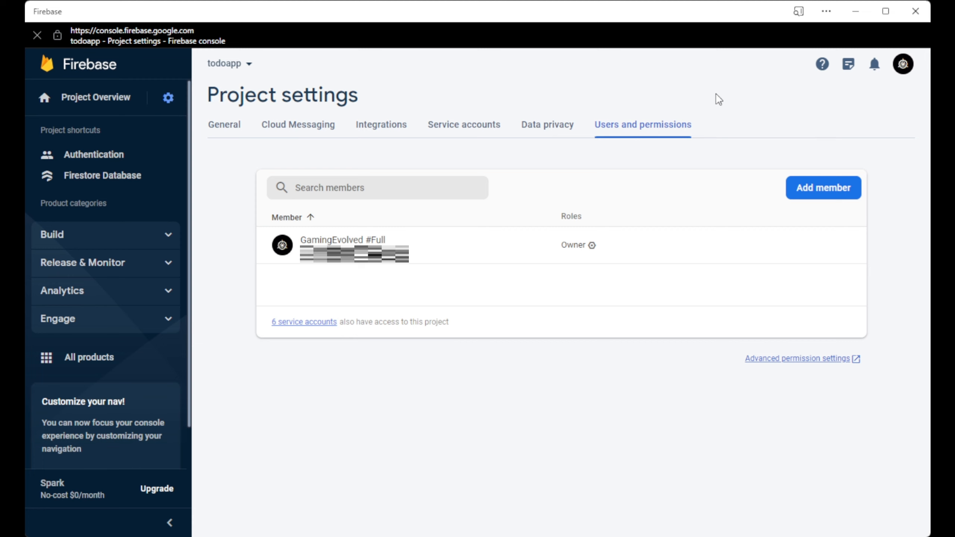
left_click(804, 187)
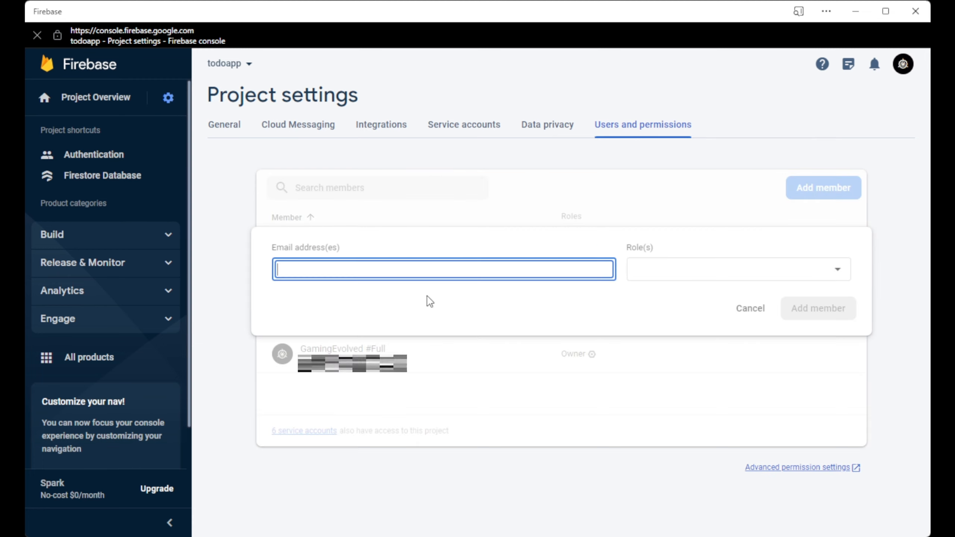
key("ctrl+v")
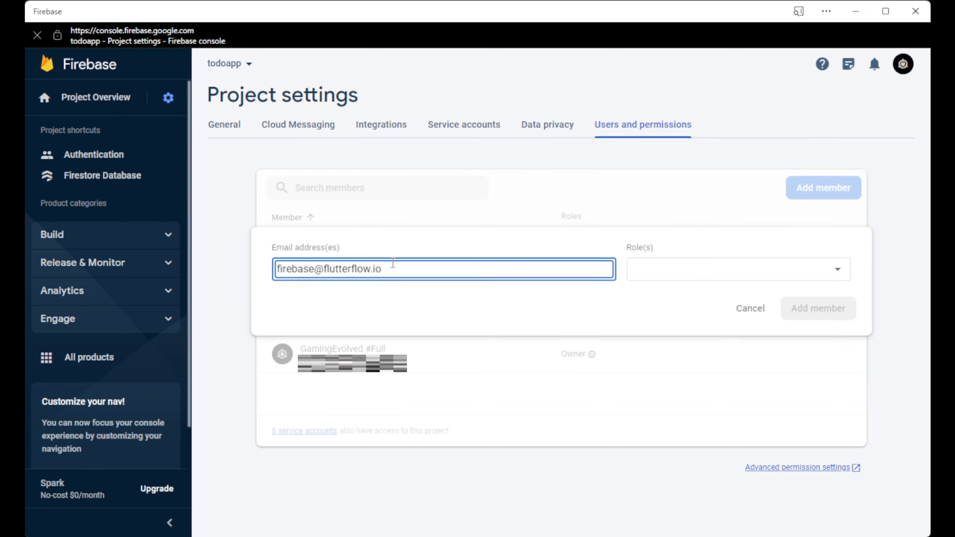
left_click(671, 278)
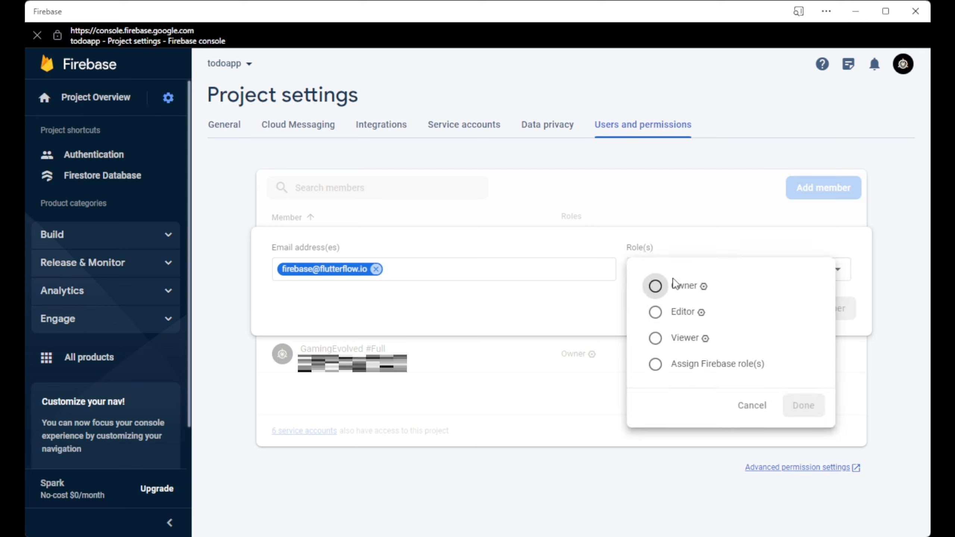
left_click(656, 313)
left_click(809, 432)
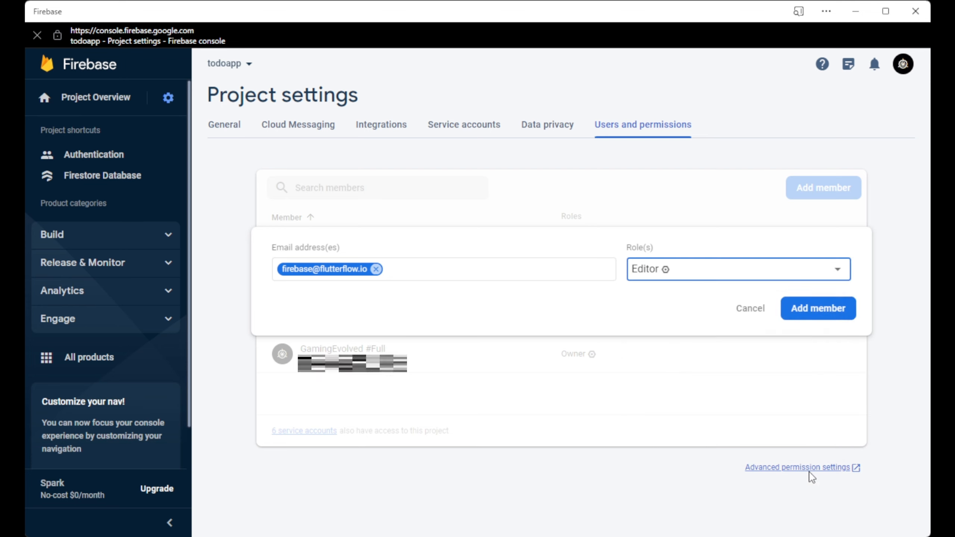
left_click(828, 318)
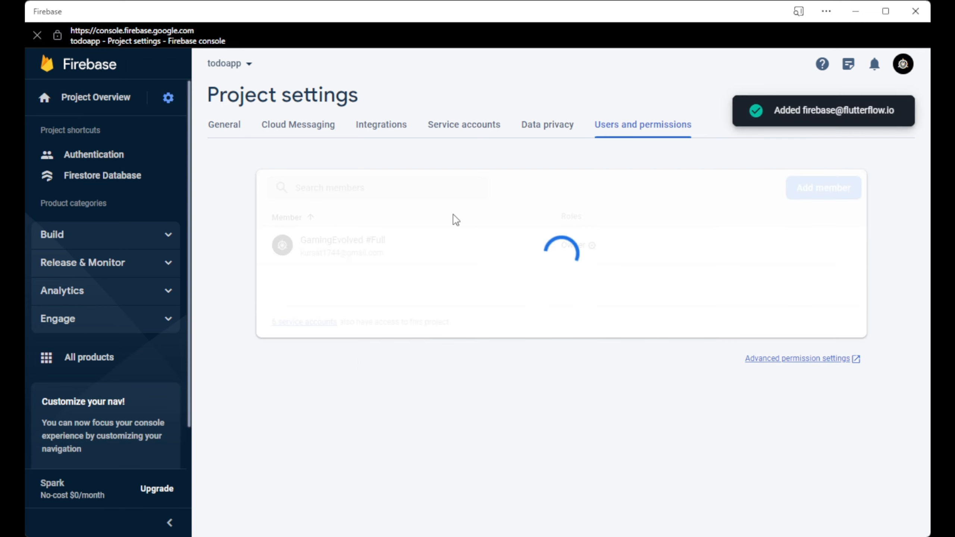
left_click(96, 98)
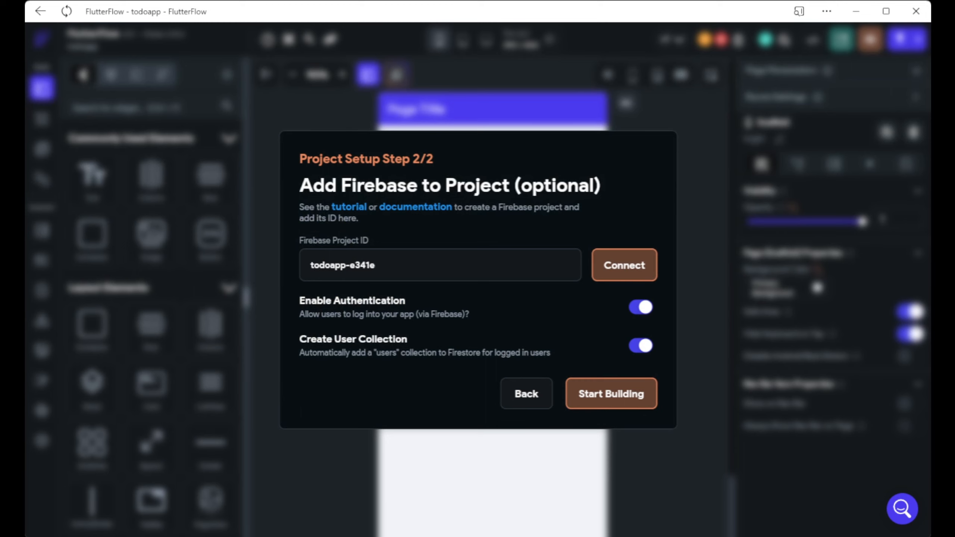
Connect the todoapp-e341e project and auto-generate config files for com.mycompany.todoapp.
left_click(612, 272)
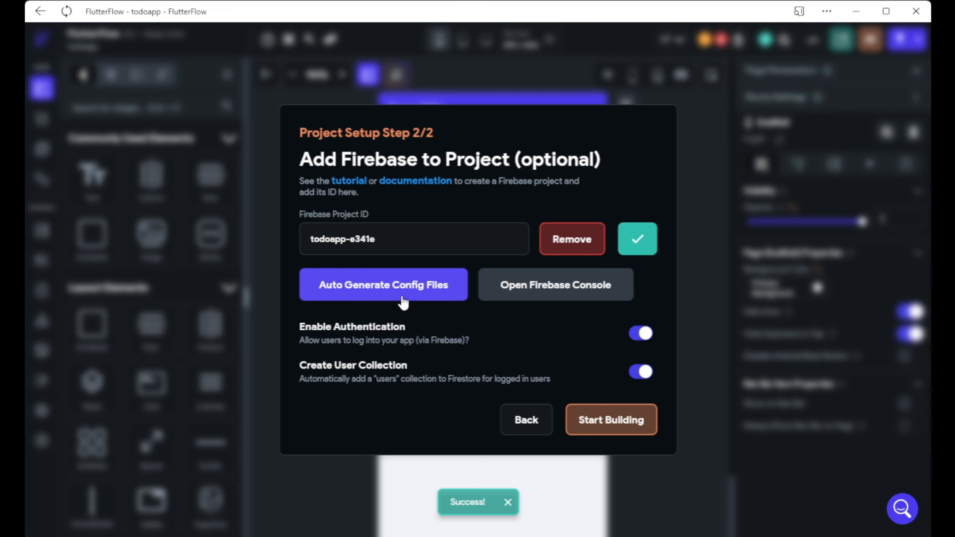
left_click(378, 289)
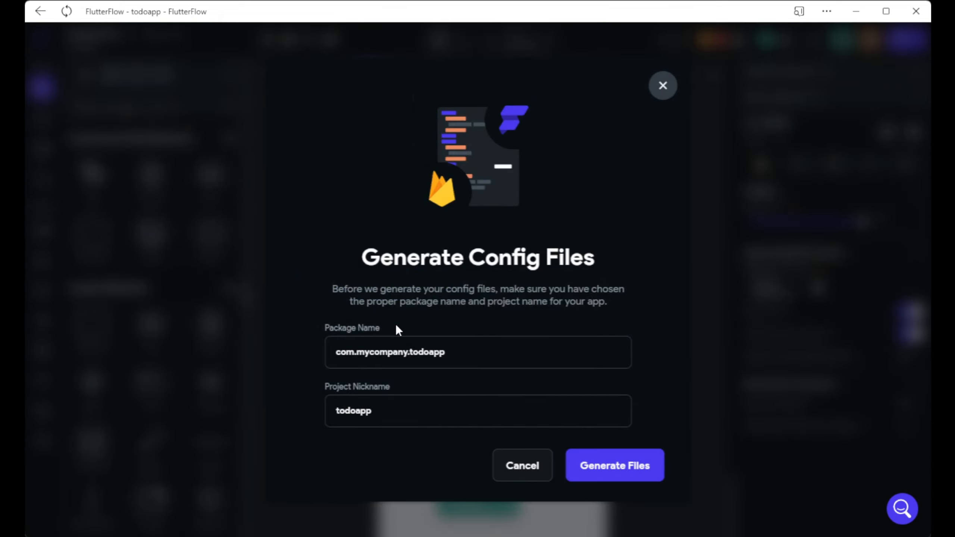
left_click(578, 470)
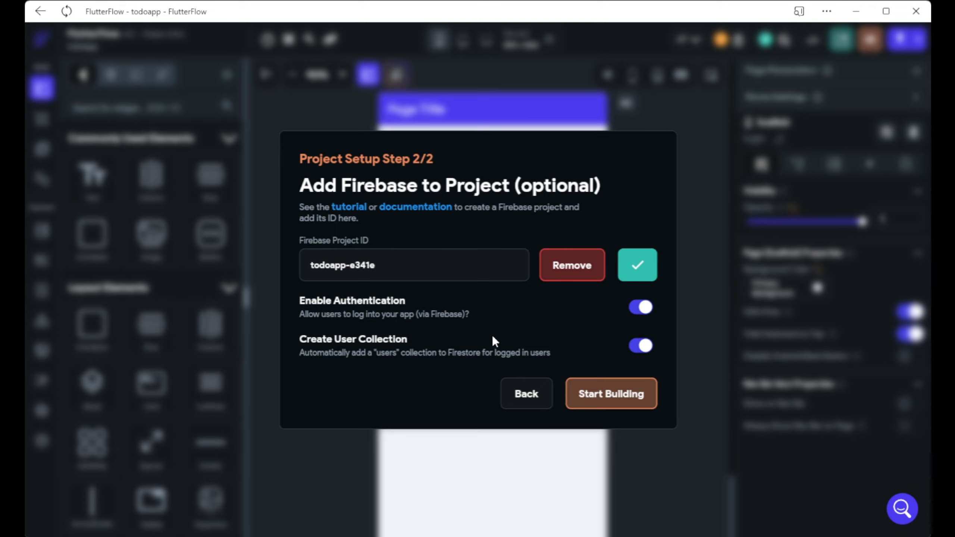
Finish setup, zoom the page preview to 80%, and view the users collection in Firestore.
left_click(602, 410)
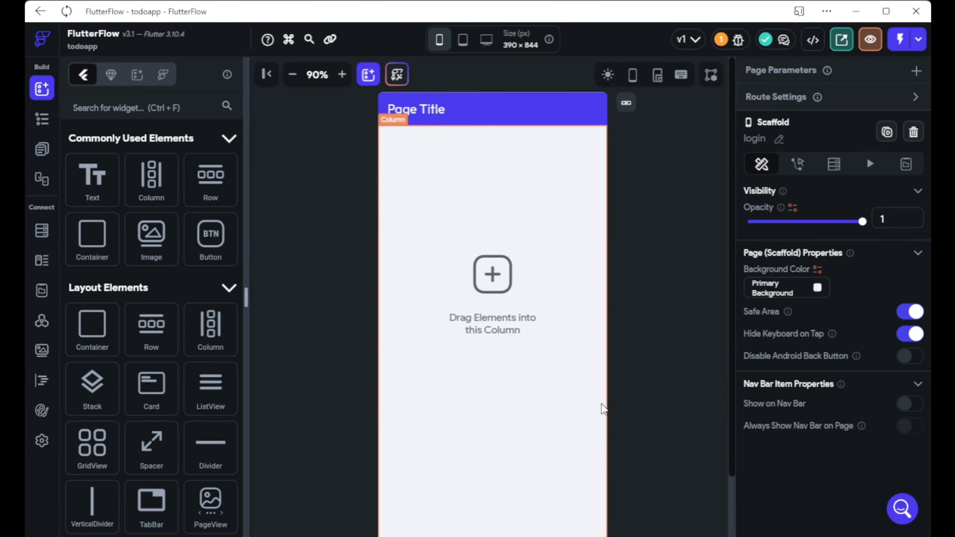
left_click(291, 75)
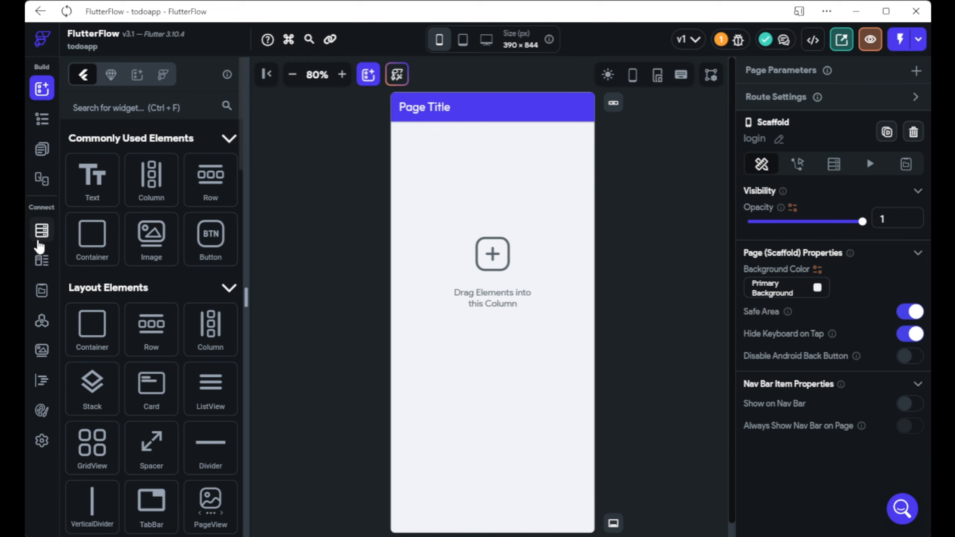
left_click(39, 242)
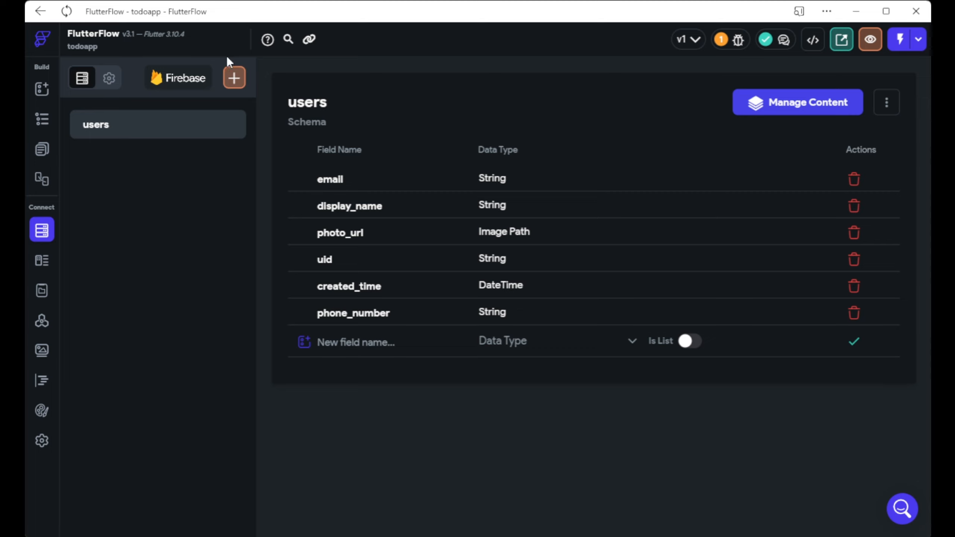
Create a Firestore collection named todolist, starting its schema from scratch.
left_click(234, 79)
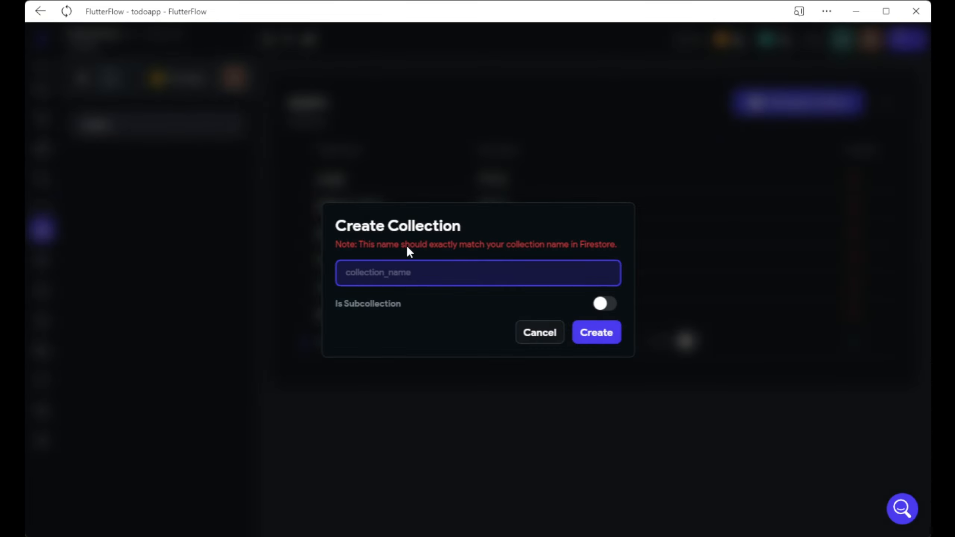
type("todolist")
left_click(480, 316)
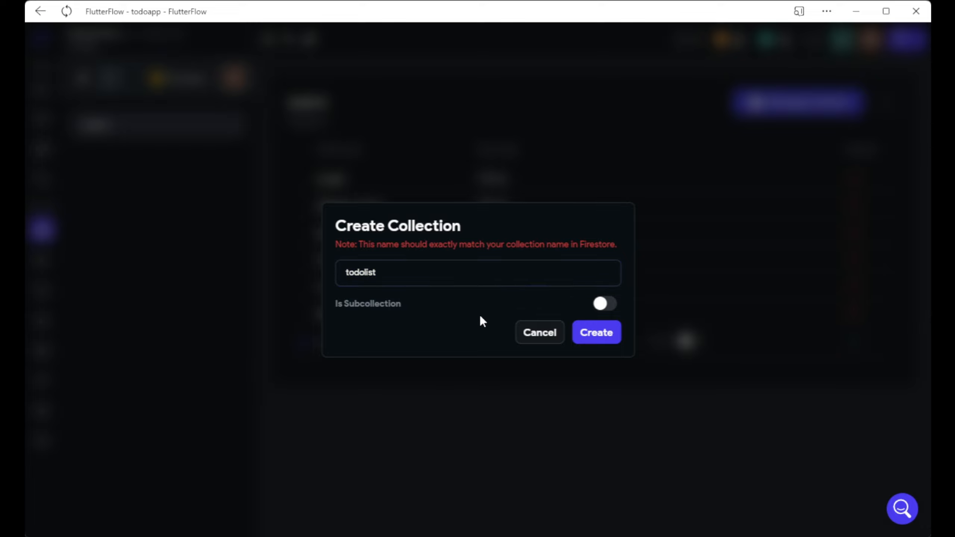
left_click(595, 333)
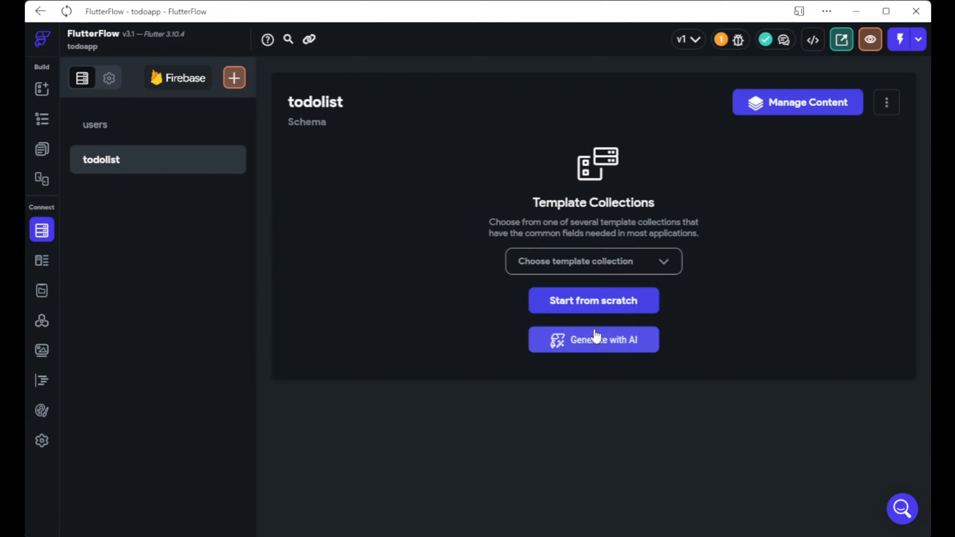
left_click(573, 305)
left_click(395, 182)
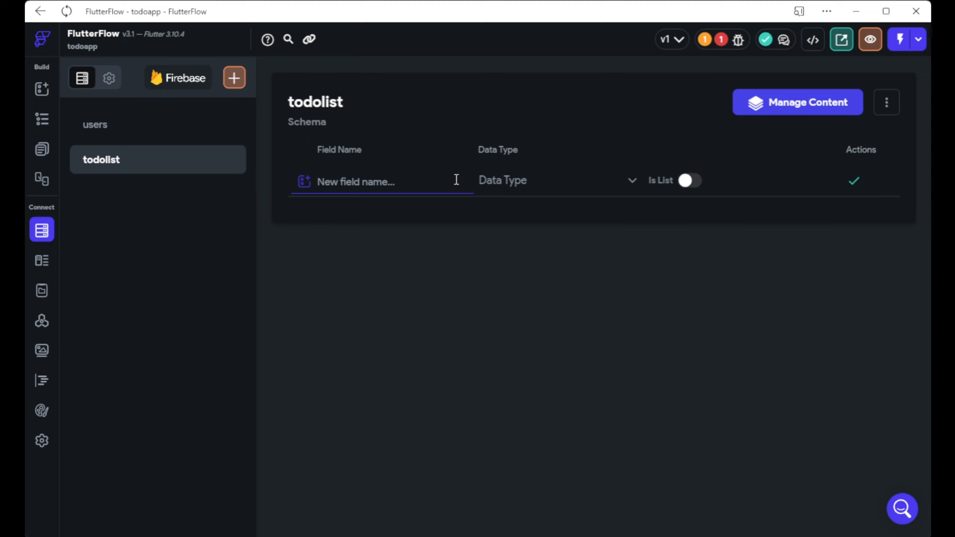
Add String fields title and description to the todolist collection.
type("title")
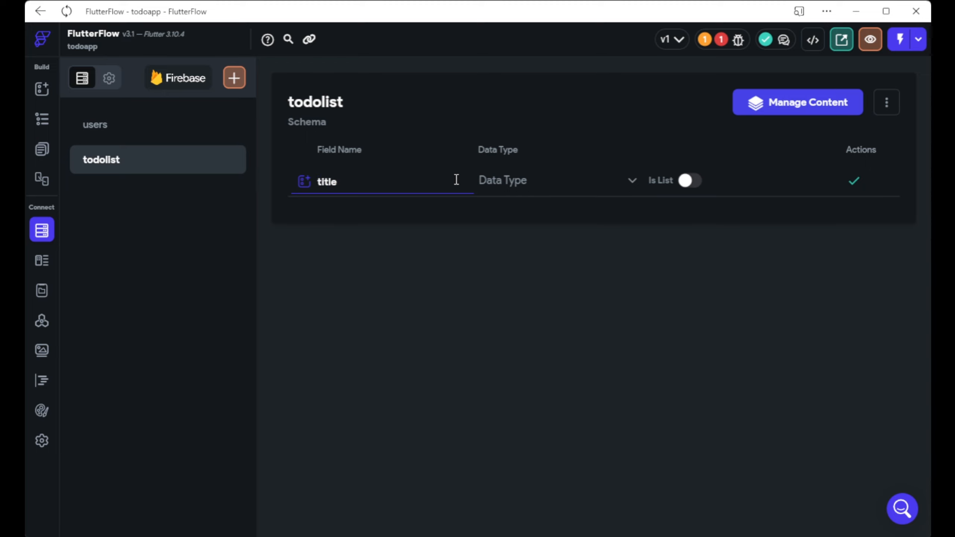
left_click(479, 179)
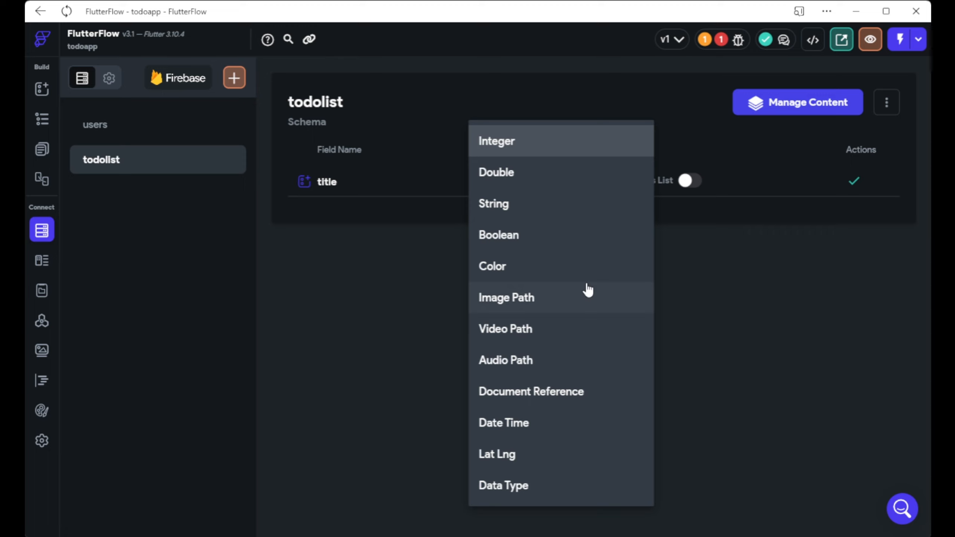
left_click(506, 211)
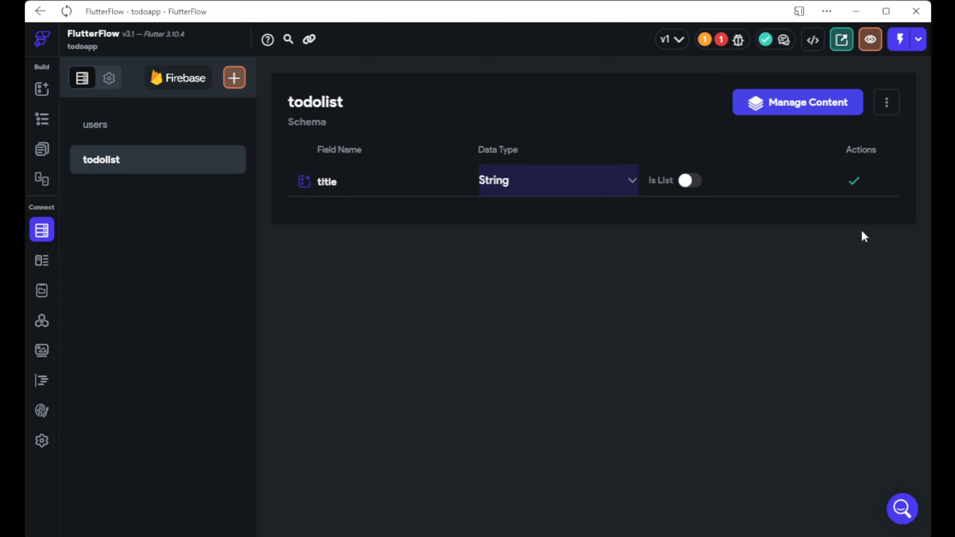
left_click(854, 182)
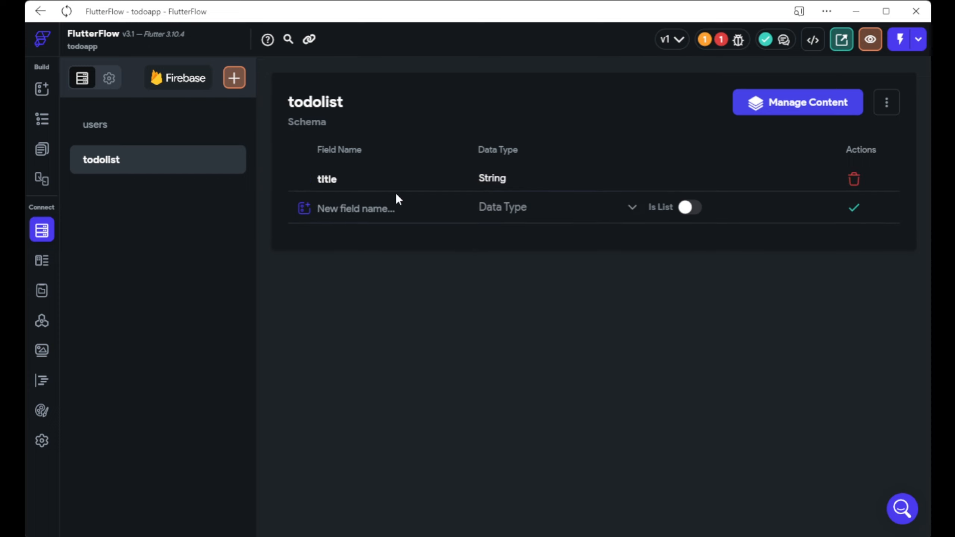
left_click(396, 213)
type("descripti")
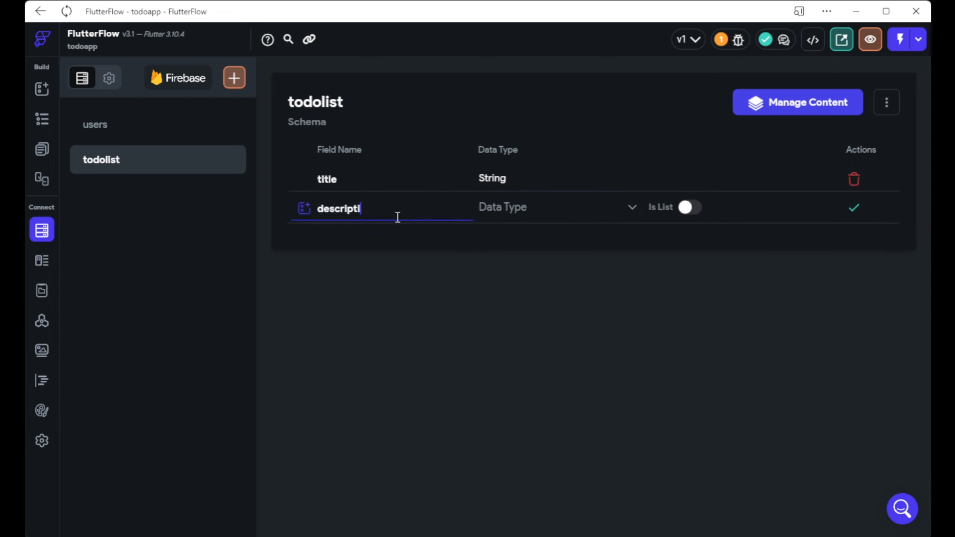
type("on")
left_click(500, 209)
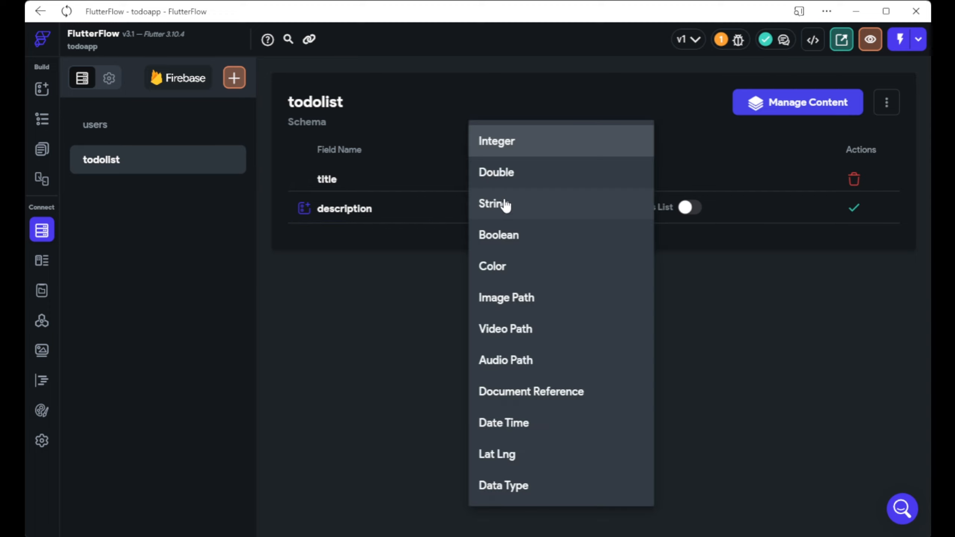
left_click(520, 213)
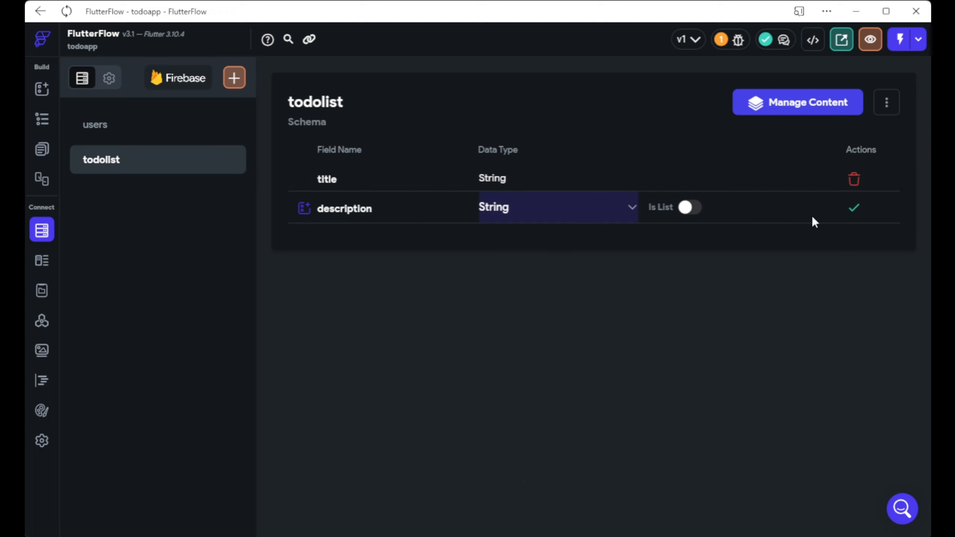
left_click(854, 208)
left_click(385, 230)
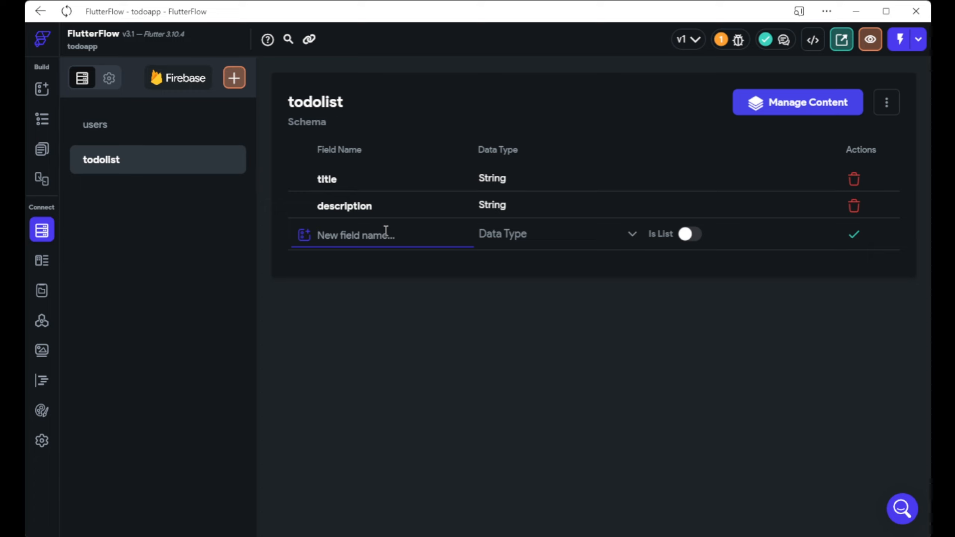
Add an author field referencing Users documents, then go to the login page builder.
type("author")
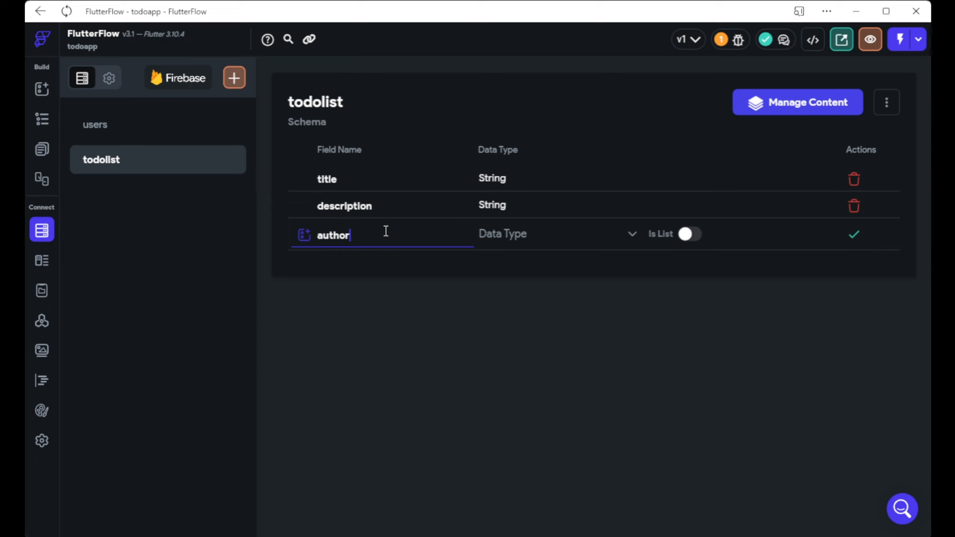
left_click(487, 243)
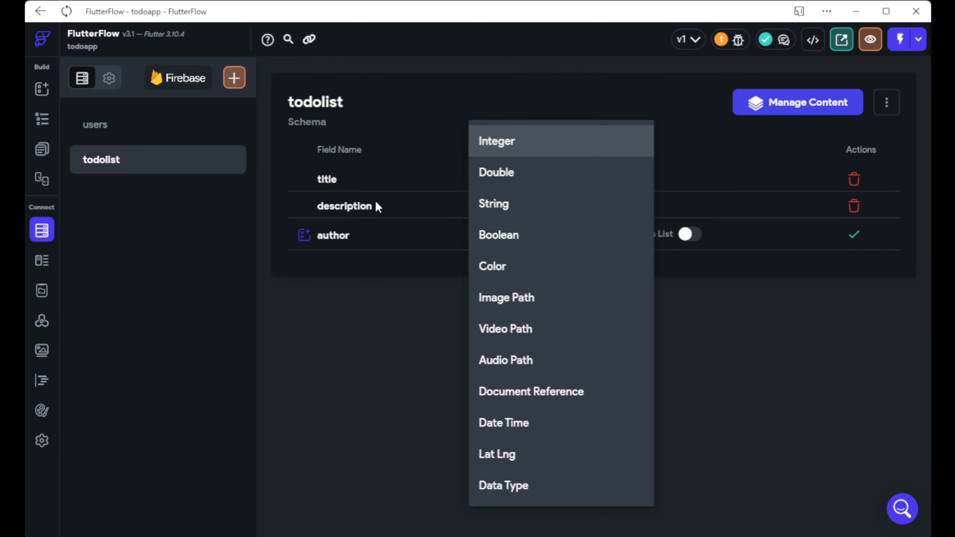
left_click(555, 402)
left_click(731, 242)
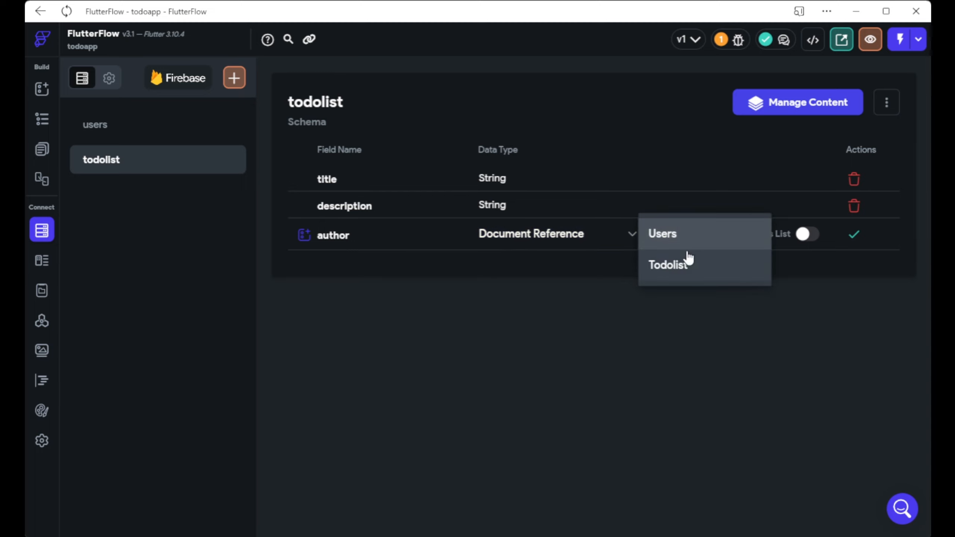
left_click(678, 242)
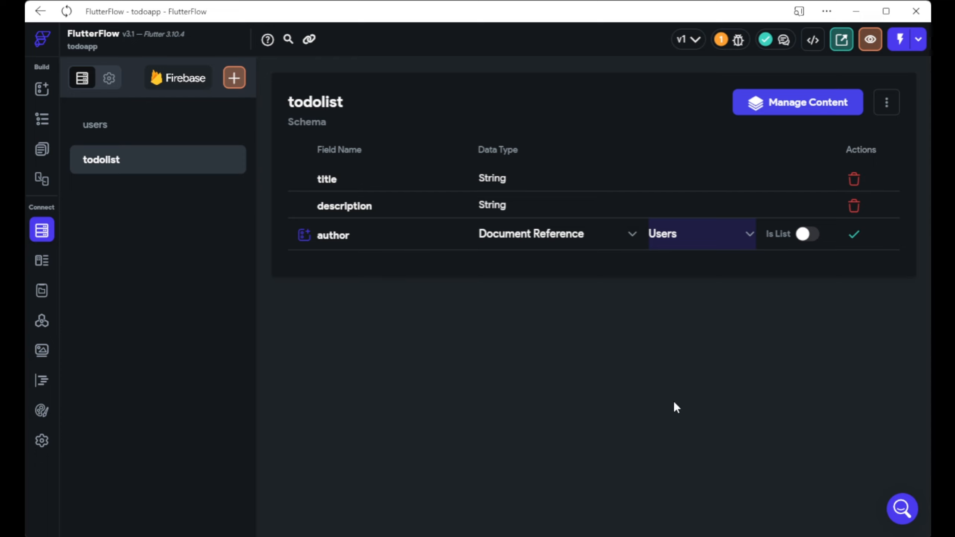
left_click(854, 237)
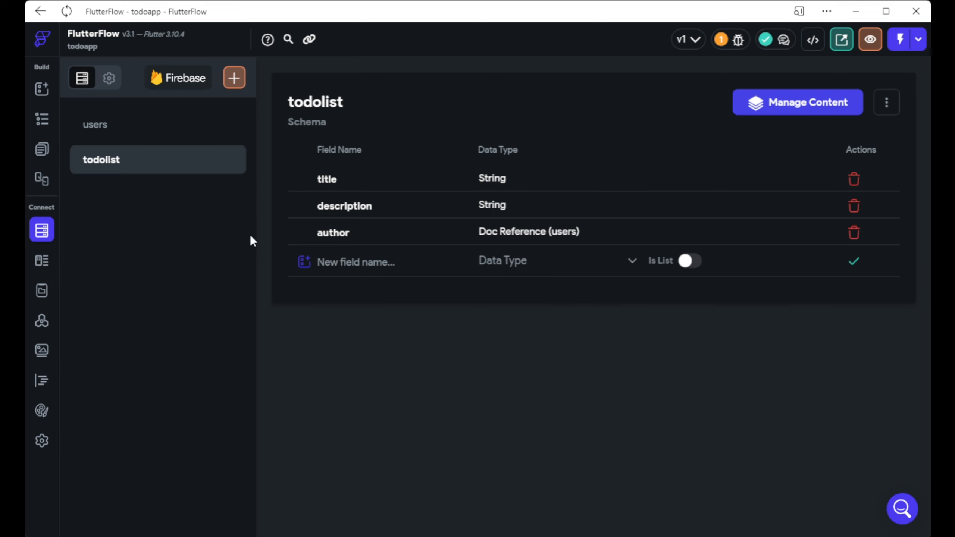
left_click(44, 97)
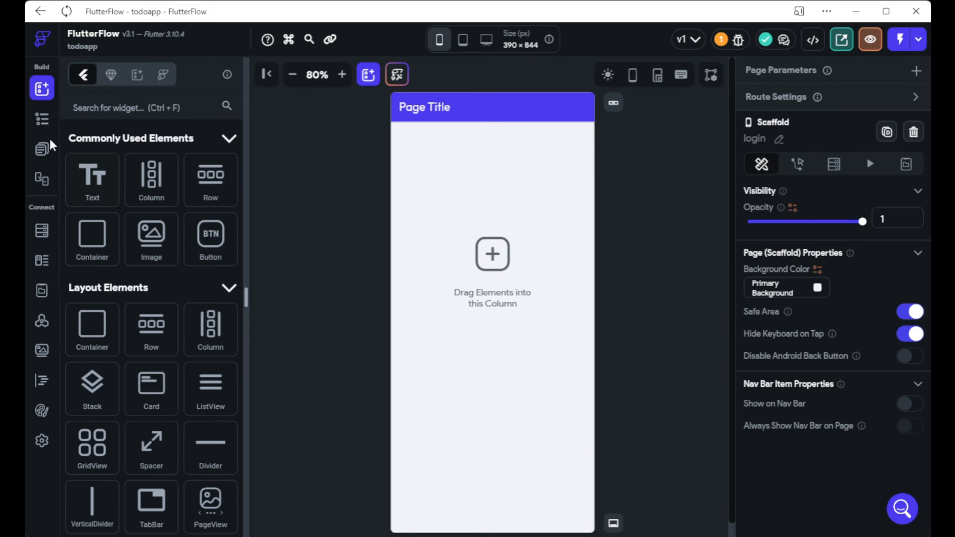
Replace the login page's app bar title 'Page Title' with 'Log in'.
left_click(46, 148)
left_click(45, 123)
left_click(49, 151)
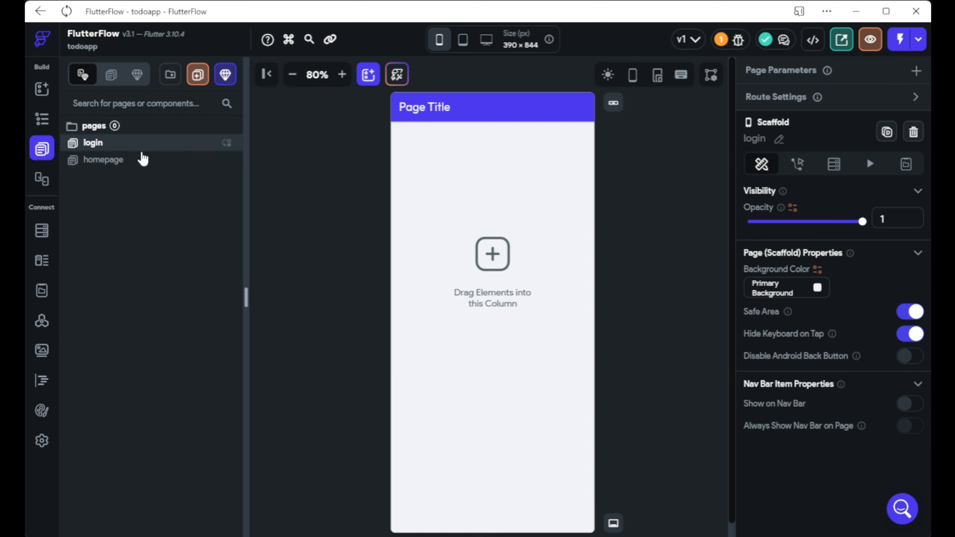
left_click(420, 108)
left_click_drag(828, 213, 672, 212)
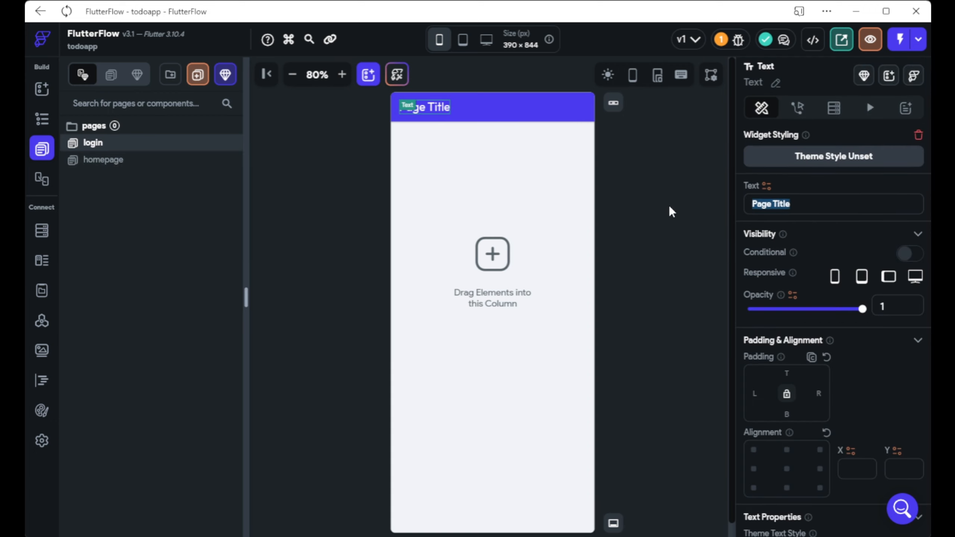
type("Log in")
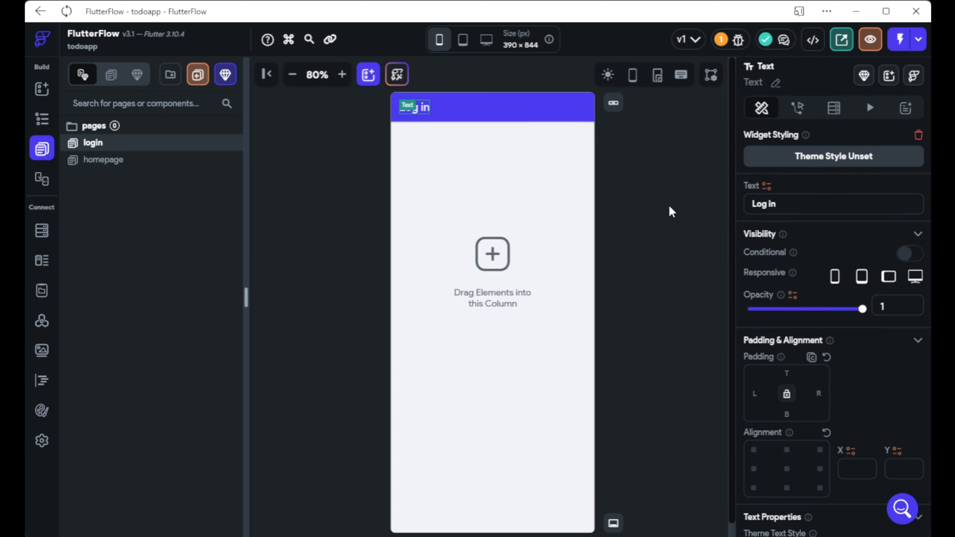
left_click(565, 249)
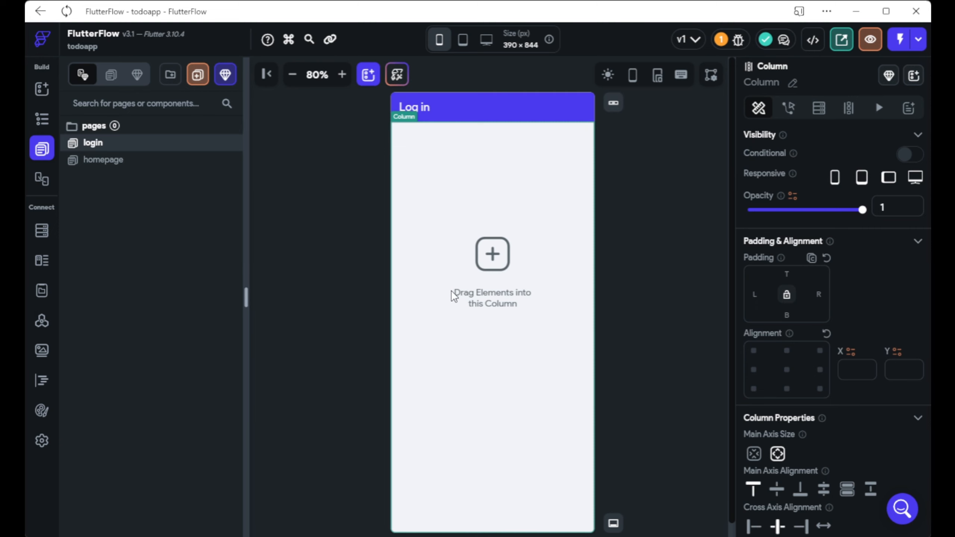
left_click(44, 91)
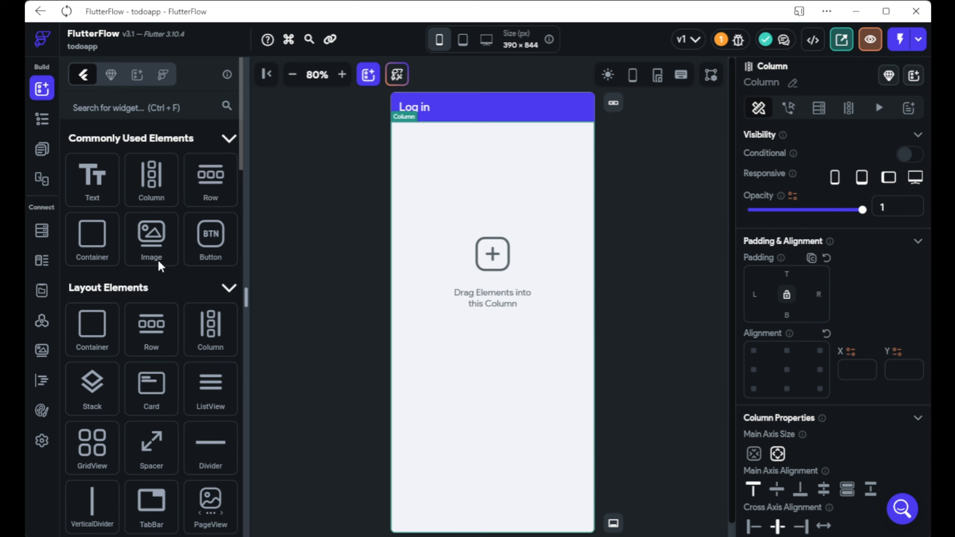
scroll(190, 310, "down", 3)
scroll(194, 314, "up", 3)
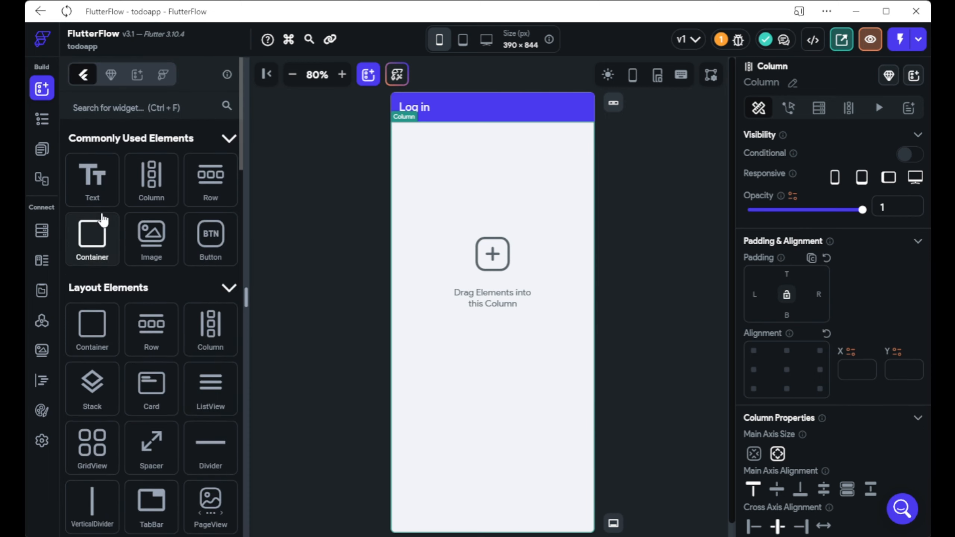
Add three TextFields to the login column and centre them vertically.
left_click(154, 109)
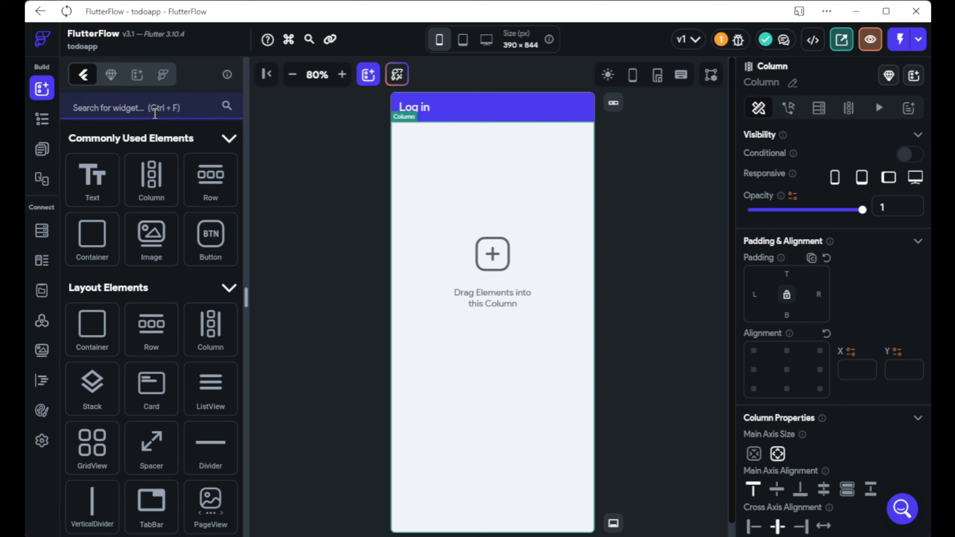
type("textfie")
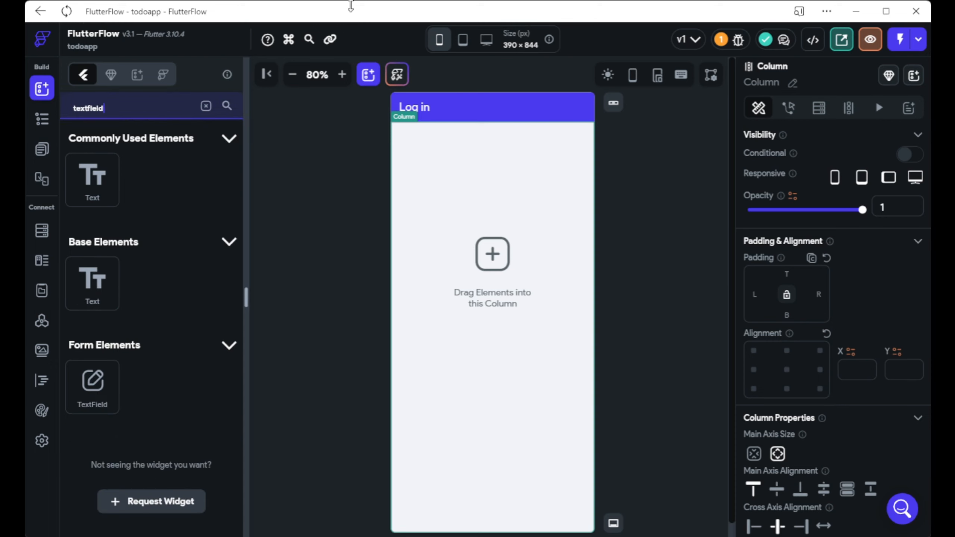
type("ld")
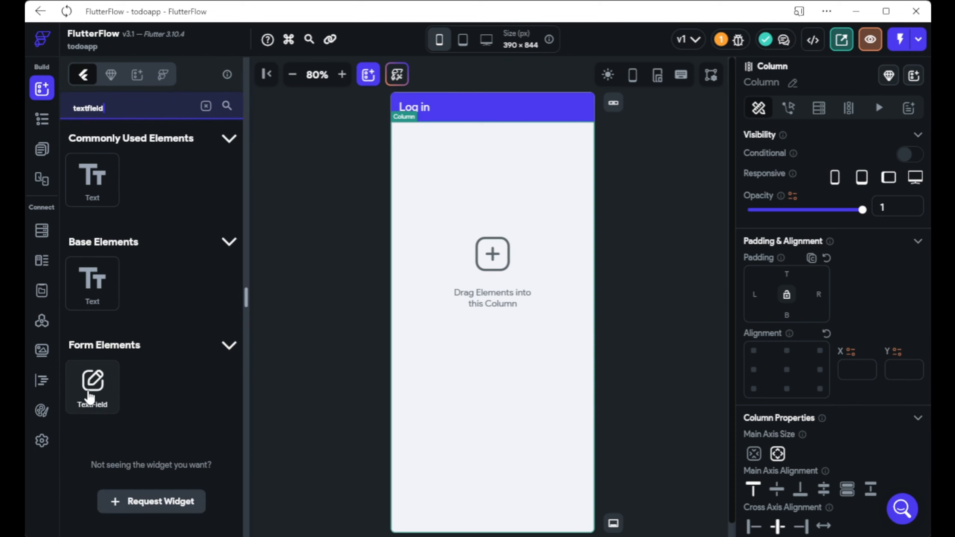
left_click_drag(90, 396, 526, 303)
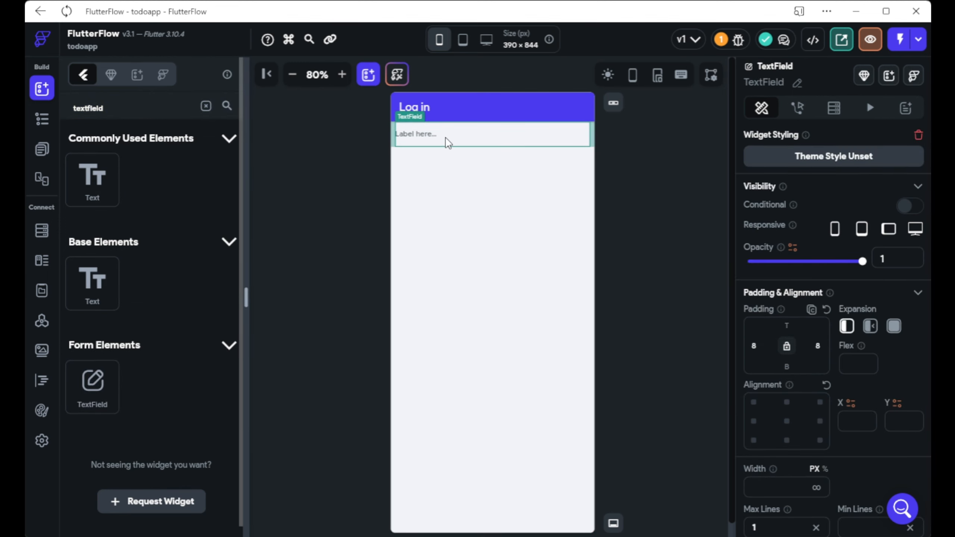
left_click_drag(90, 395, 435, 181)
left_click_drag(92, 391, 494, 207)
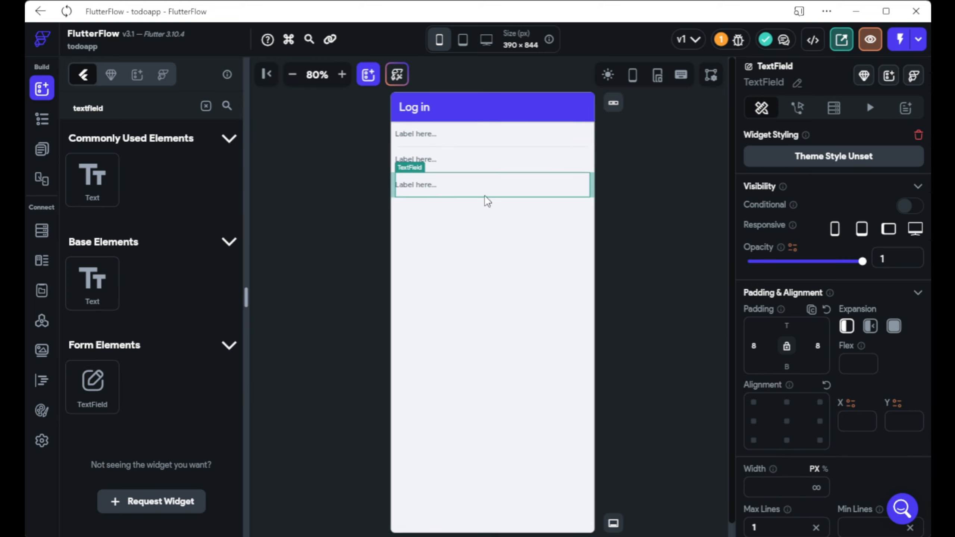
left_click(522, 324)
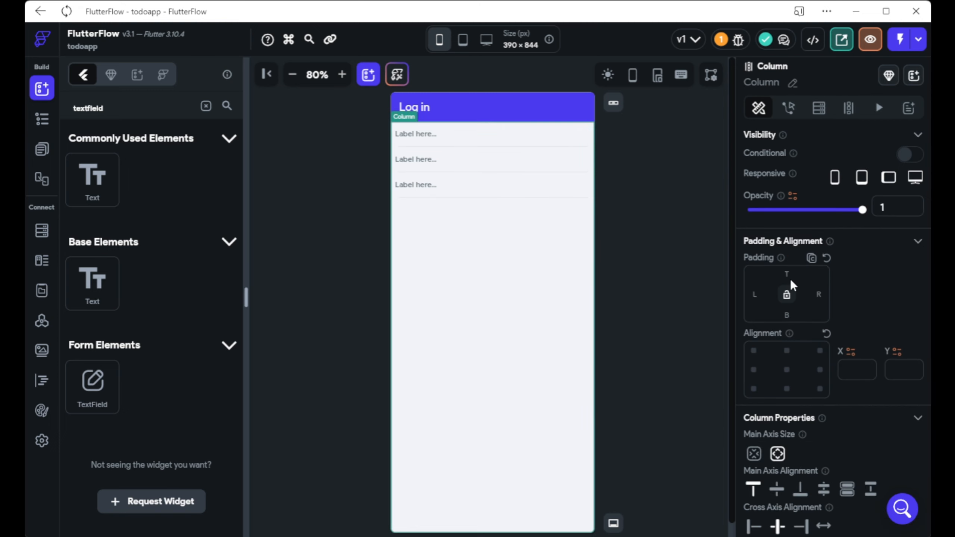
scroll(797, 497, "down", 4)
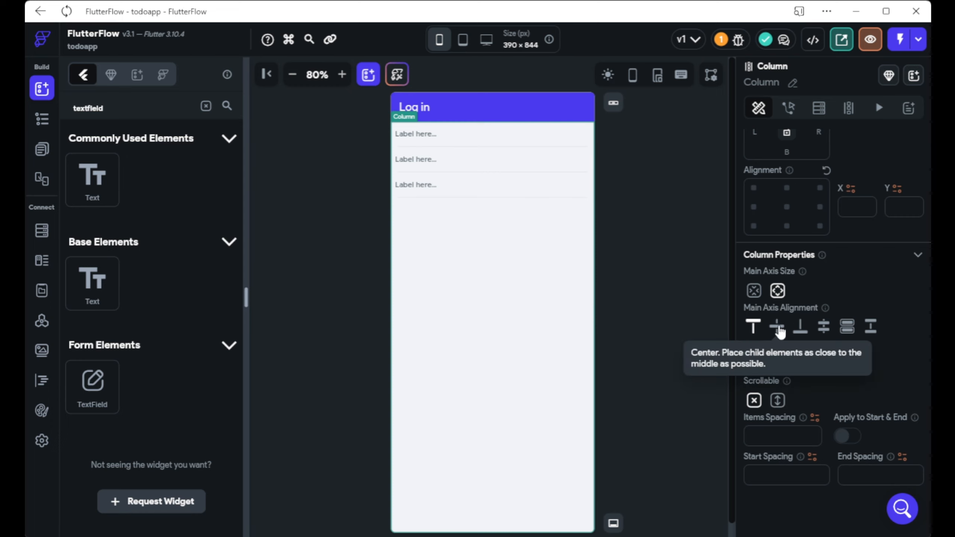
left_click(778, 327)
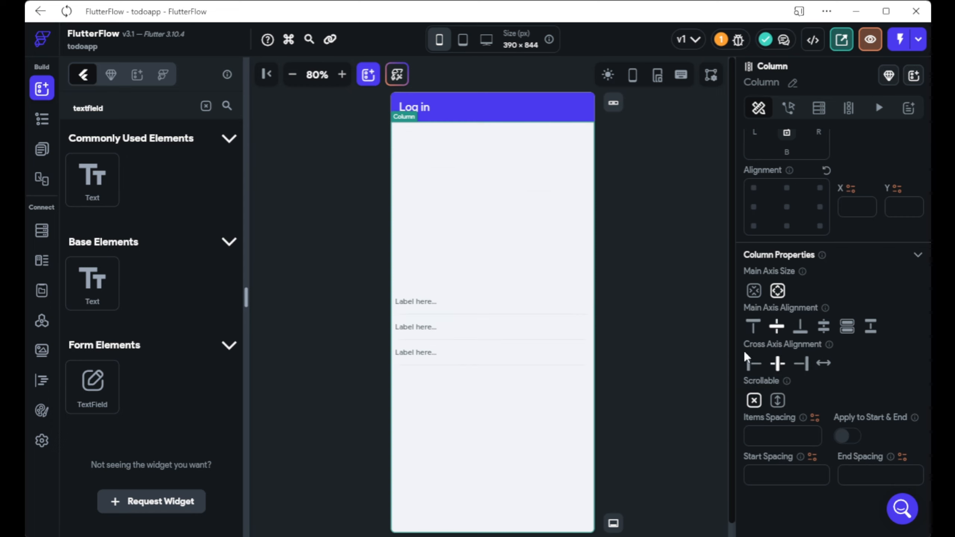
Give each of the three text fields a bottom padding of 10.
left_click(432, 303)
left_click(788, 203)
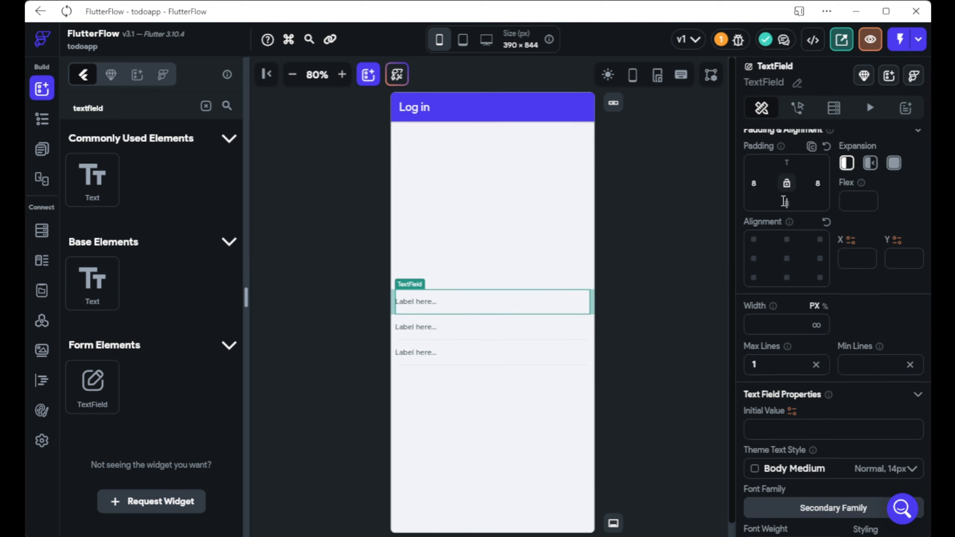
type("10")
left_click(520, 335)
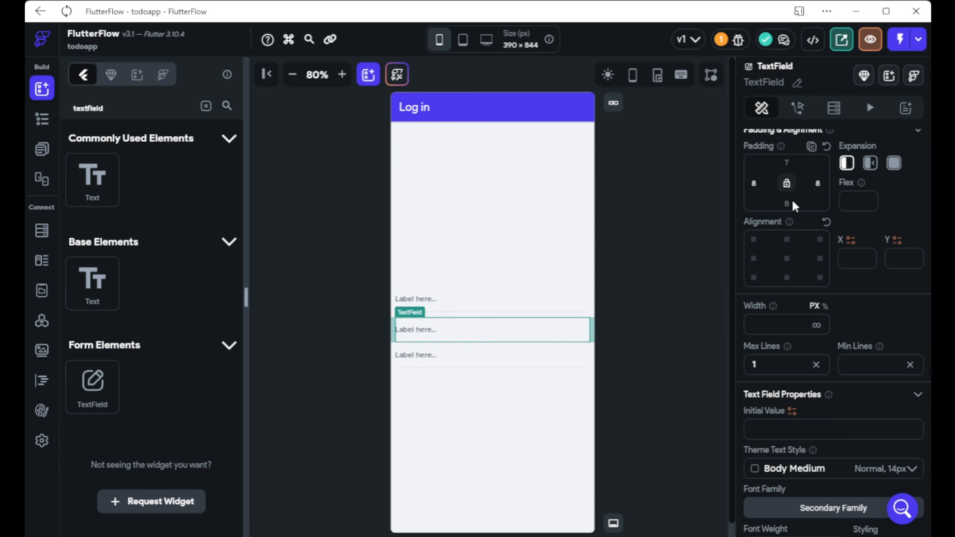
type("10")
left_click(537, 366)
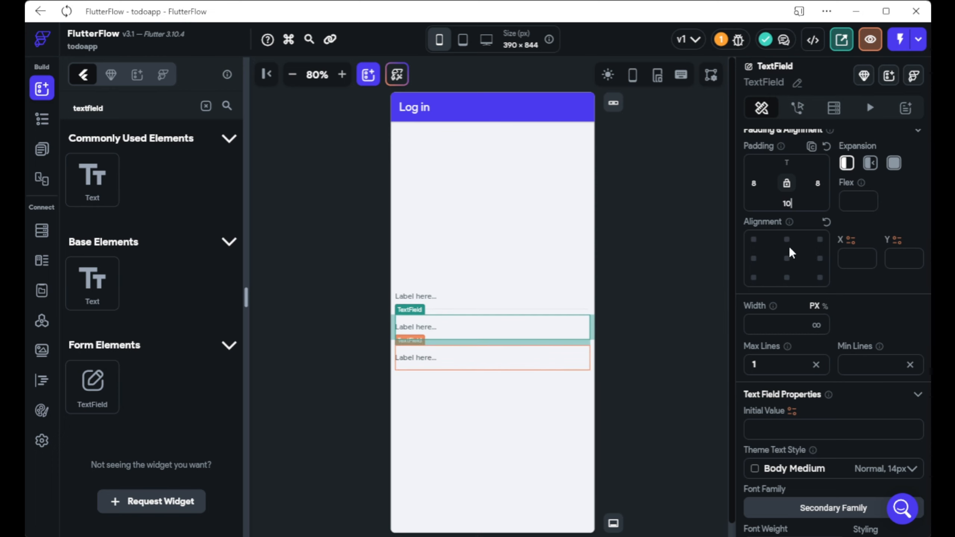
type("10")
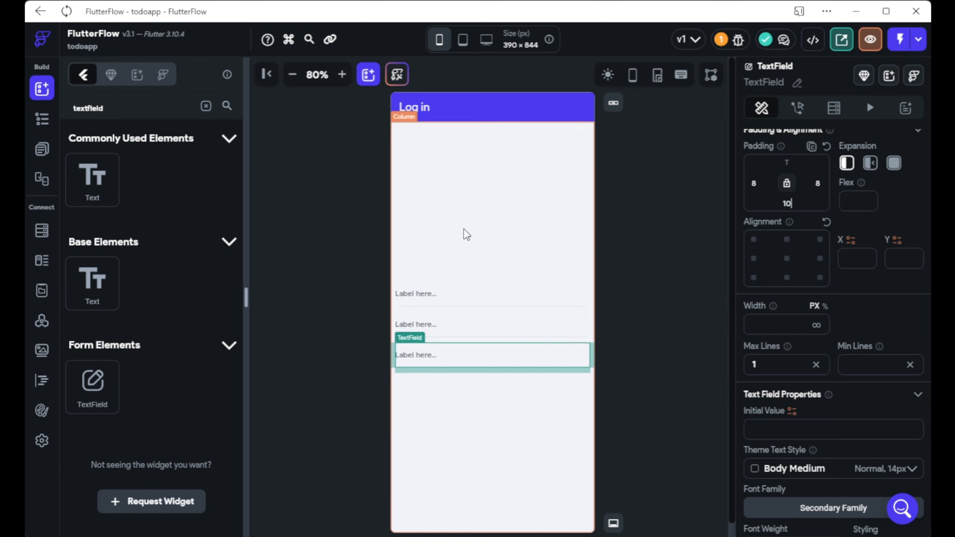
left_click(357, 260)
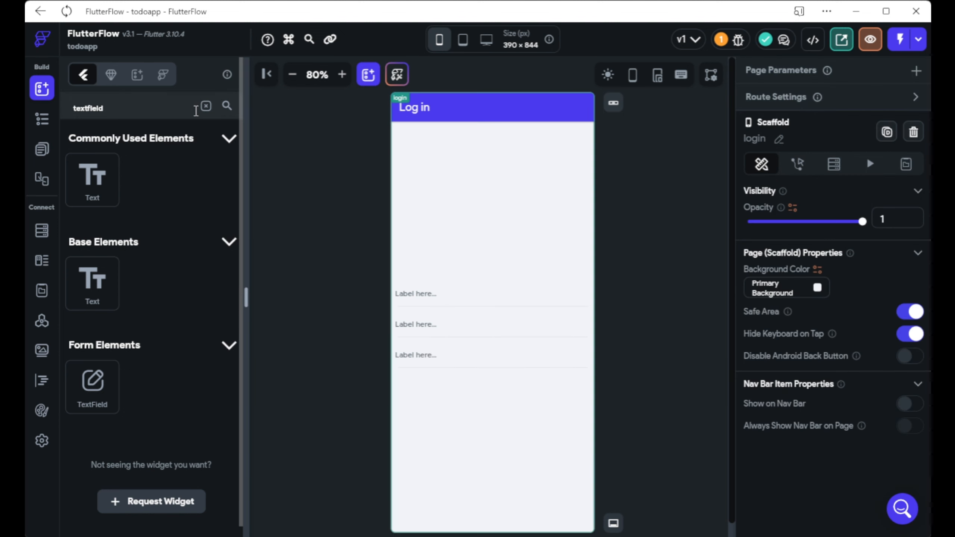
left_click(206, 105)
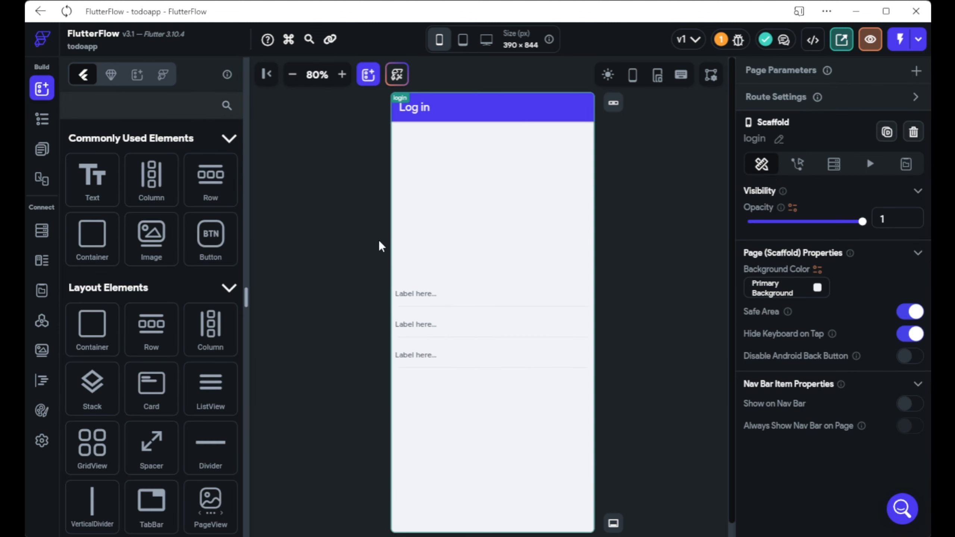
Add a button labelled 'Giriş Yapma' below the three text fields.
left_click(454, 307)
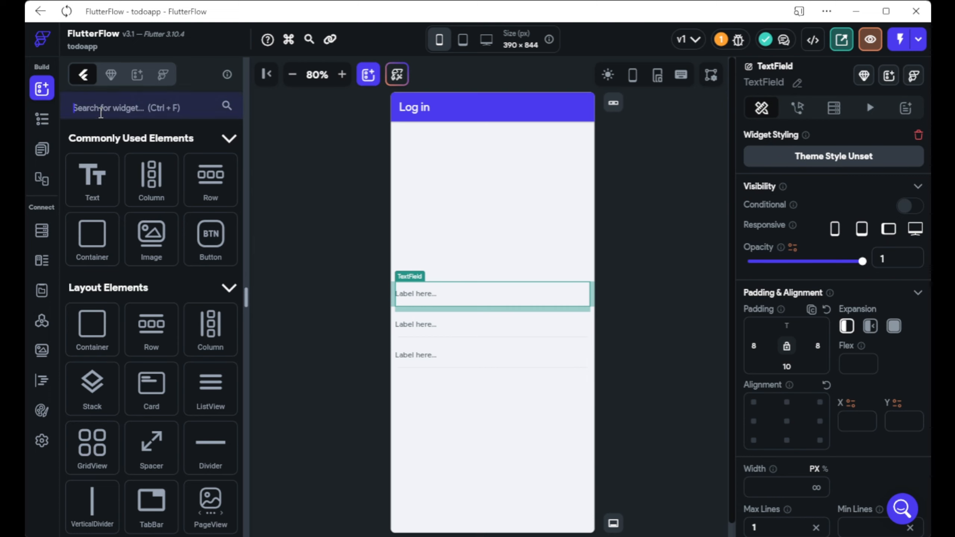
left_click(101, 113)
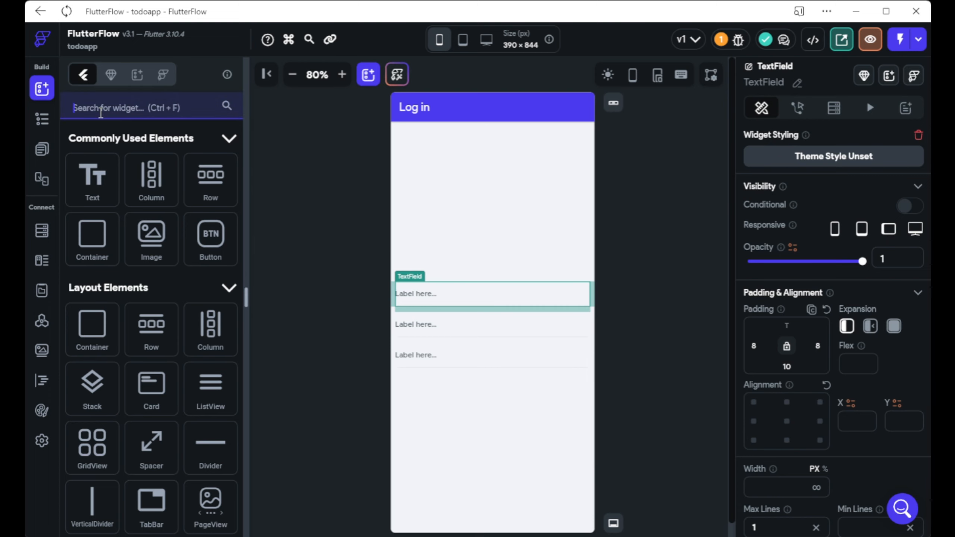
type("button")
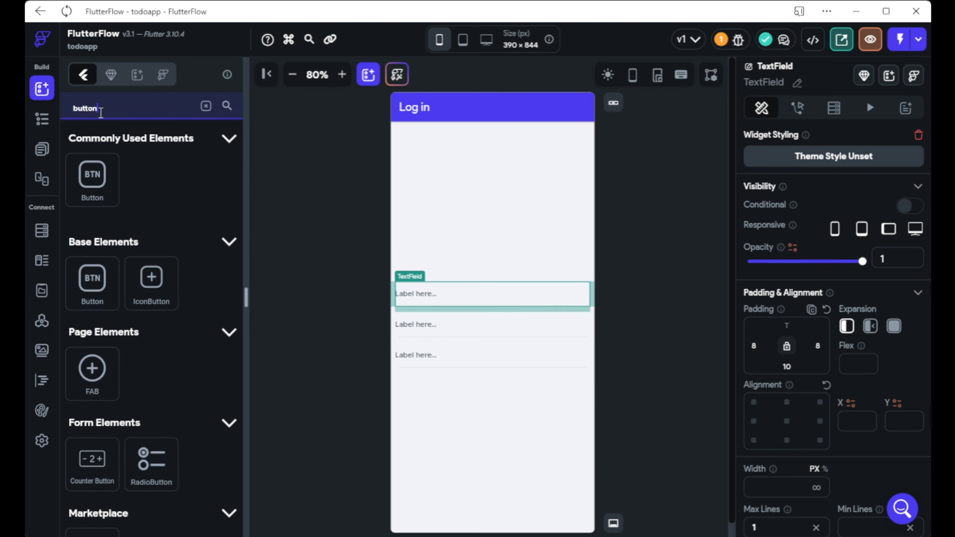
left_click_drag(92, 175, 496, 418)
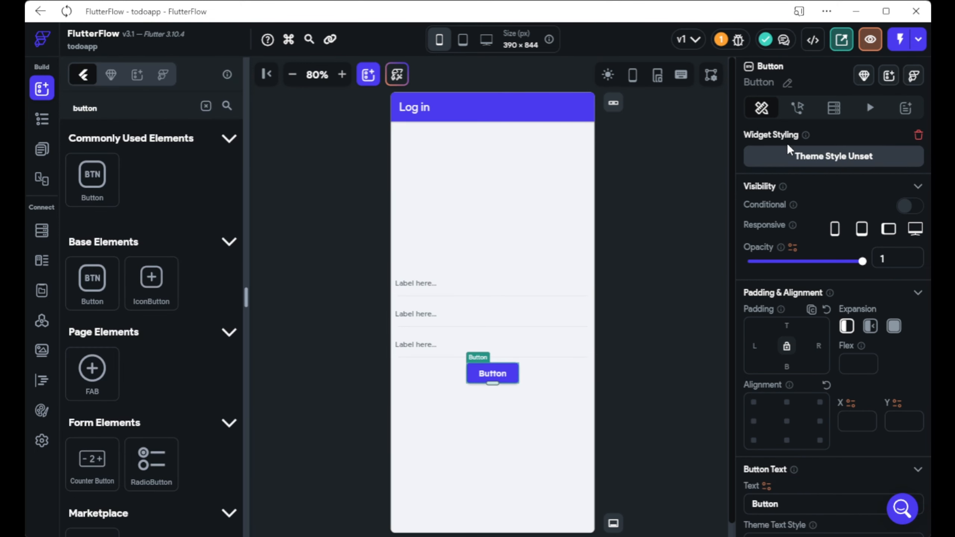
scroll(809, 203, "down", 2)
scroll(811, 213, "down", 2)
double_click(513, 381)
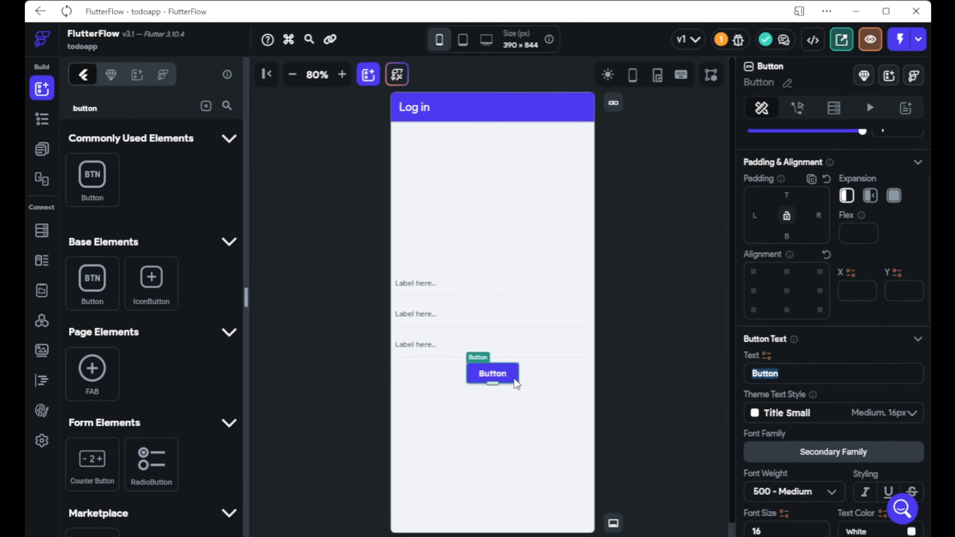
type("Giriş Yapma")
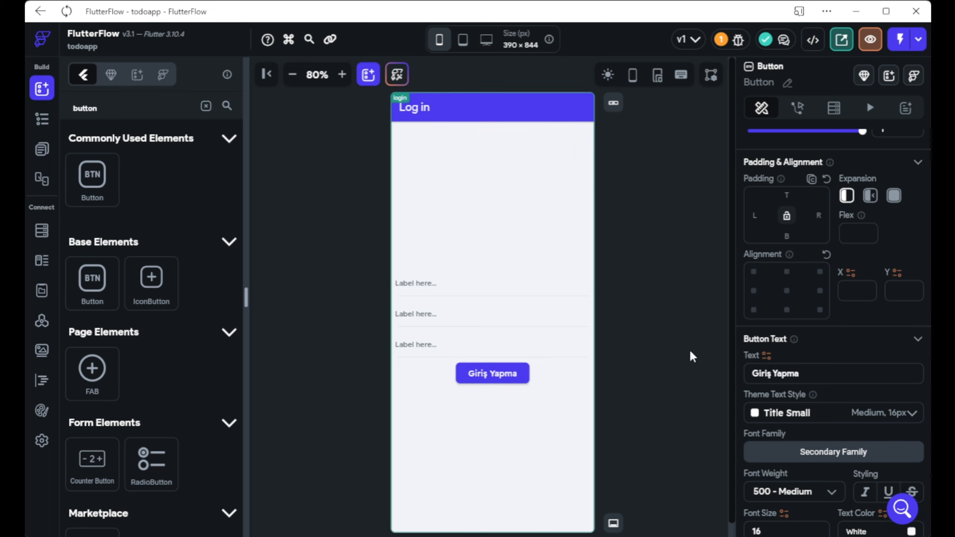
Delete the 'Log in' app bar from the login page.
left_click(425, 108)
left_click(424, 111)
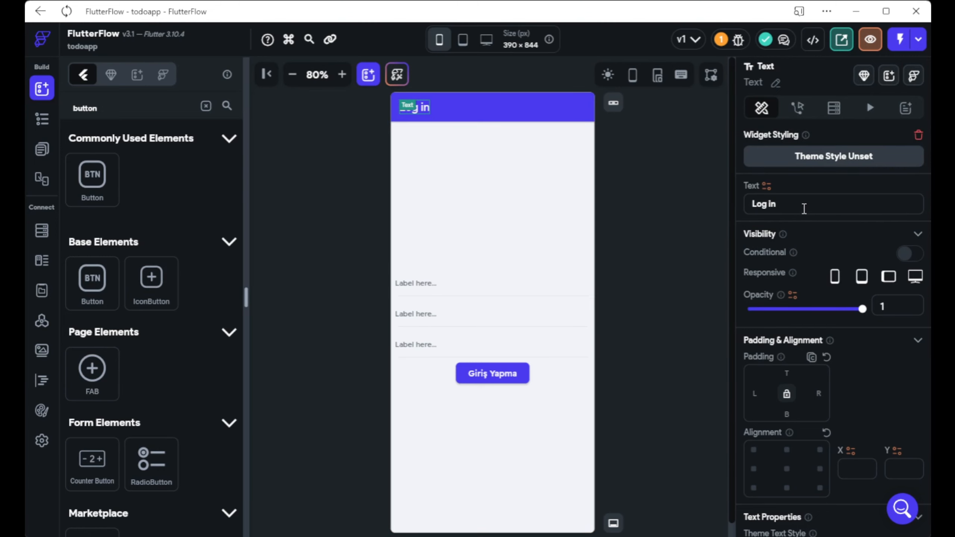
left_click(612, 102)
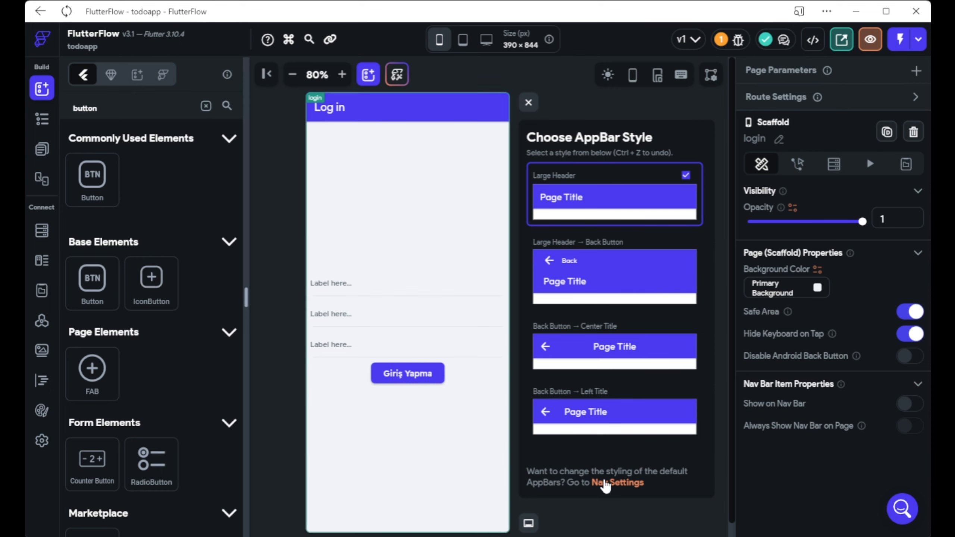
left_click(399, 109)
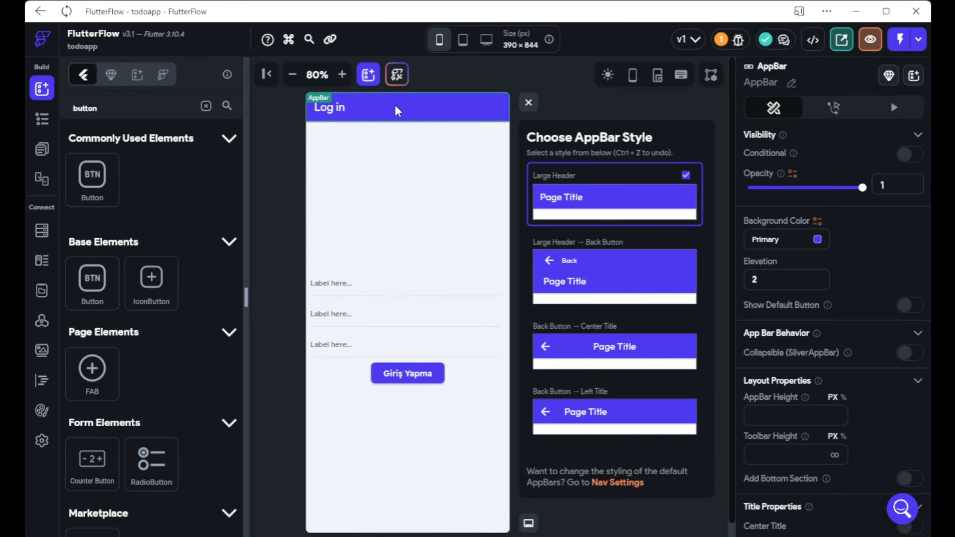
key("Delete")
left_click(528, 102)
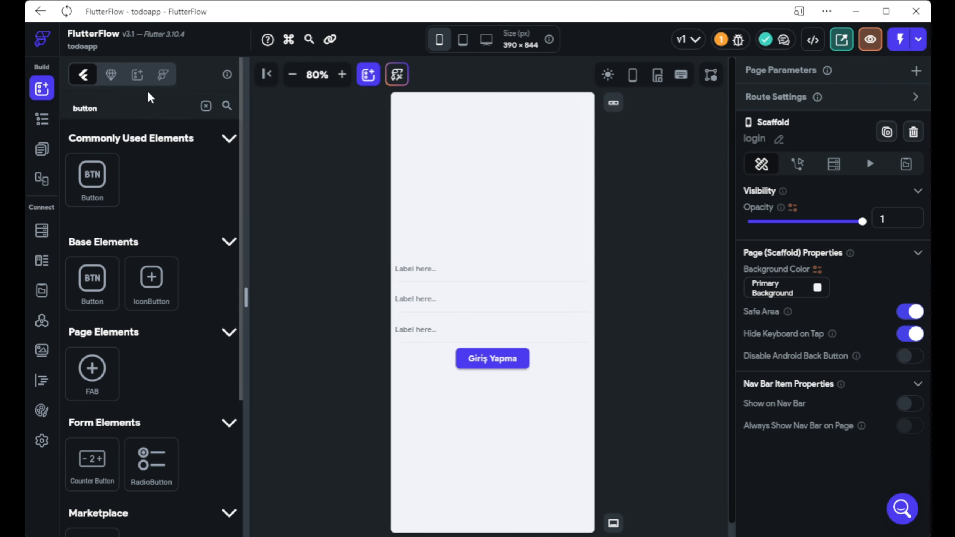
Cut the Column holding the text fields and button from the login page.
left_click(42, 119)
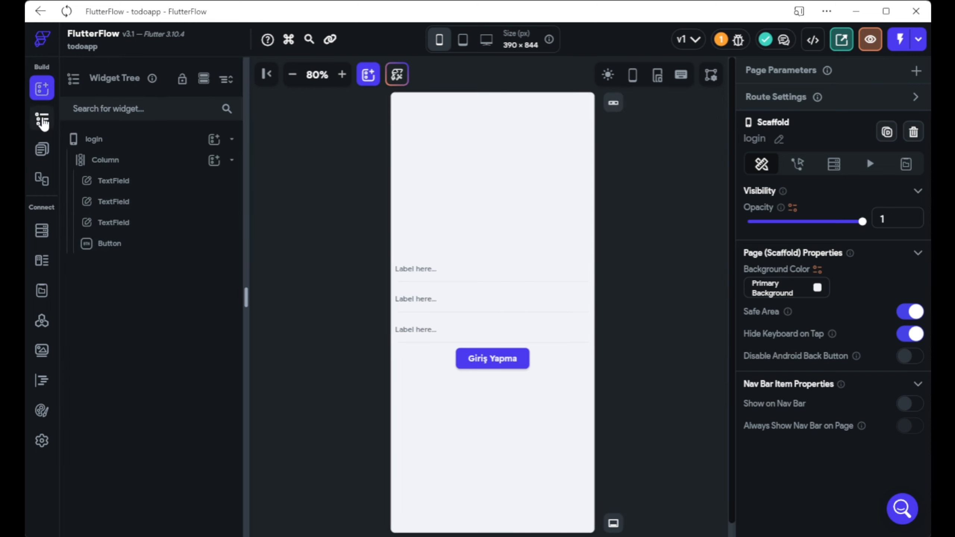
left_click_drag(122, 173, 118, 172)
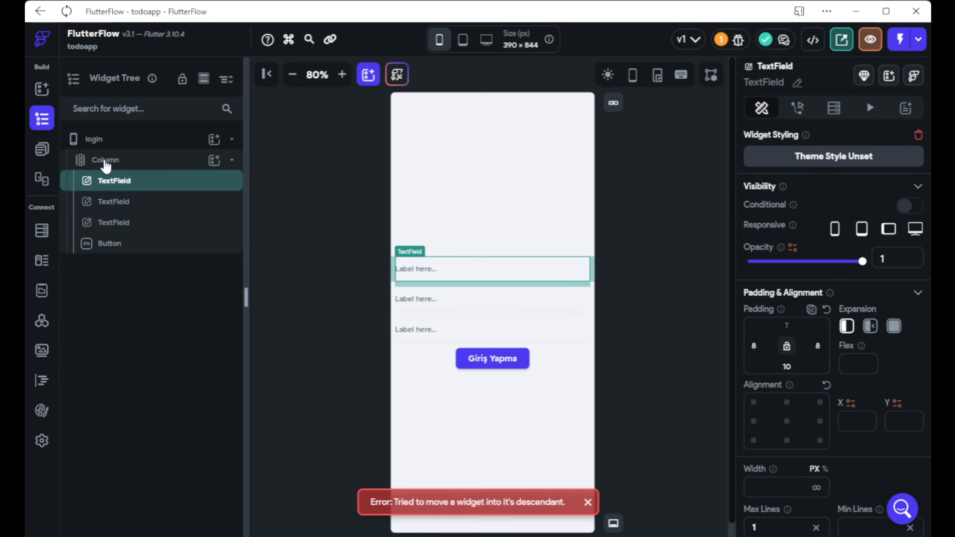
left_click(104, 162)
right_click(105, 165)
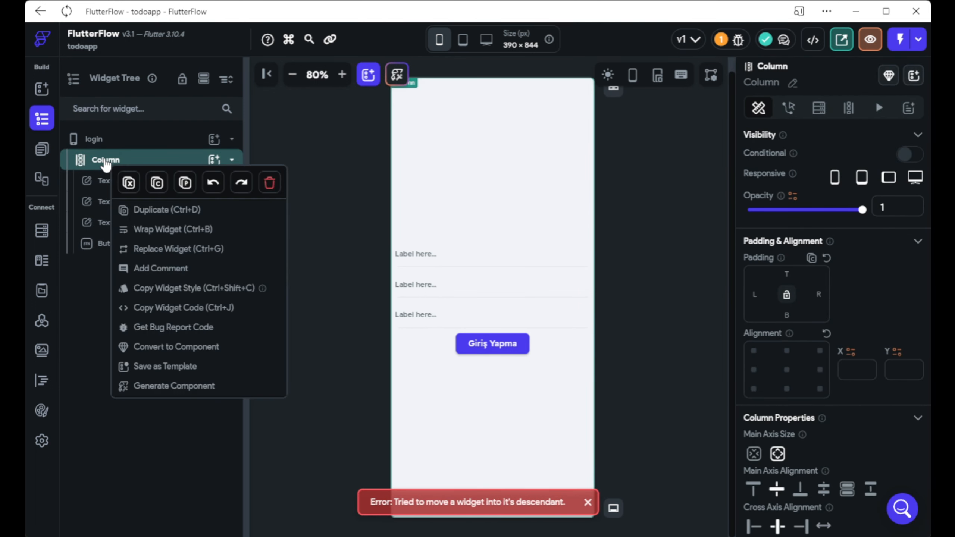
left_click(128, 182)
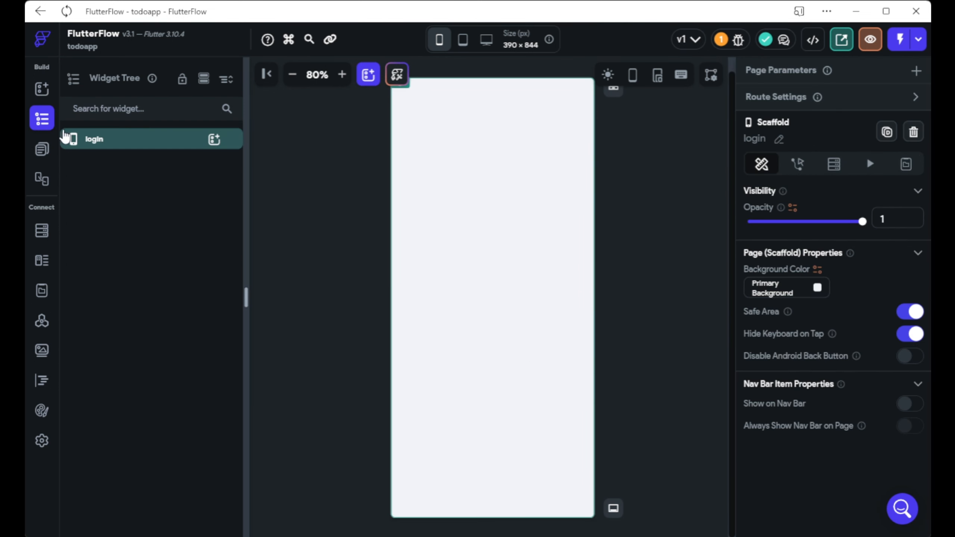
Search the widget list for 'tabview' to find the TabBar widget.
left_click(42, 89)
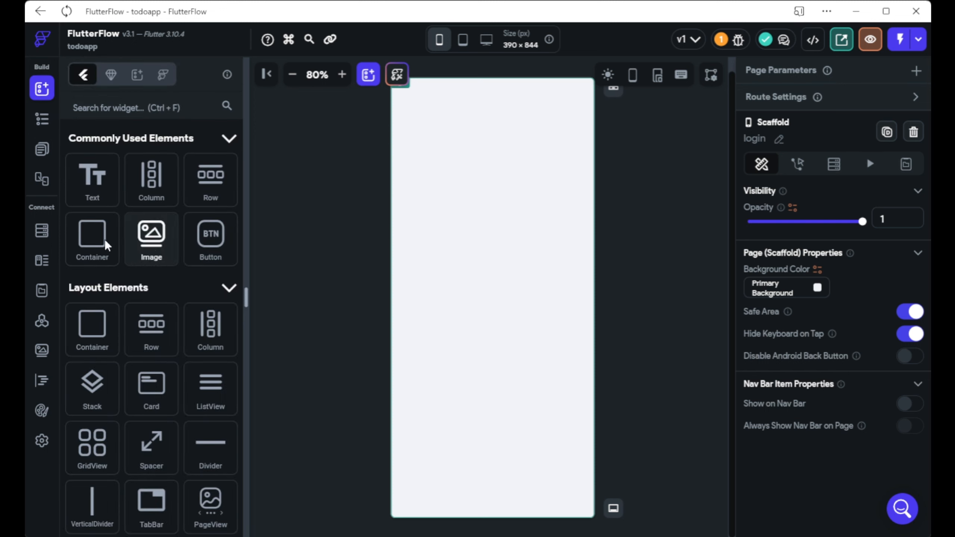
left_click(116, 109)
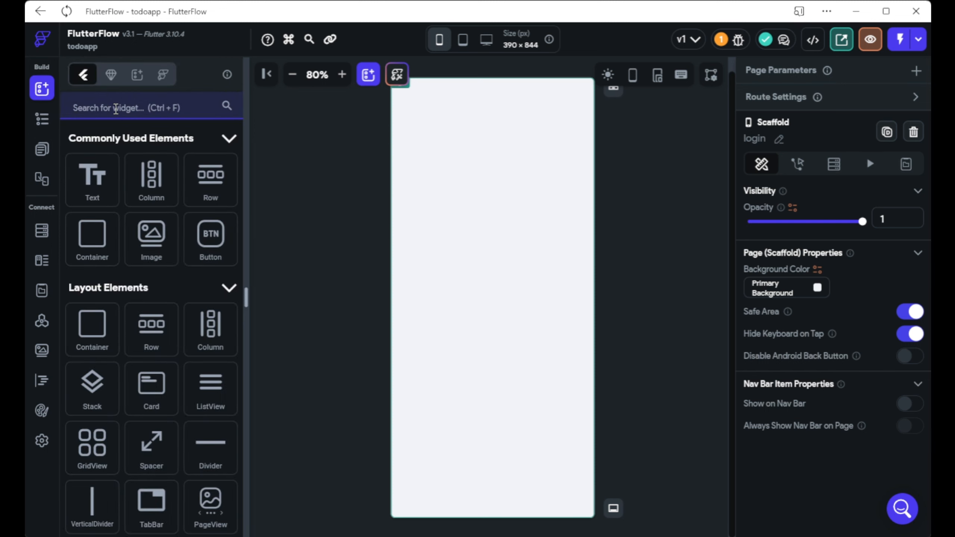
type("page")
key("BackSpace")
key("BackSpace")
key("BackSpace")
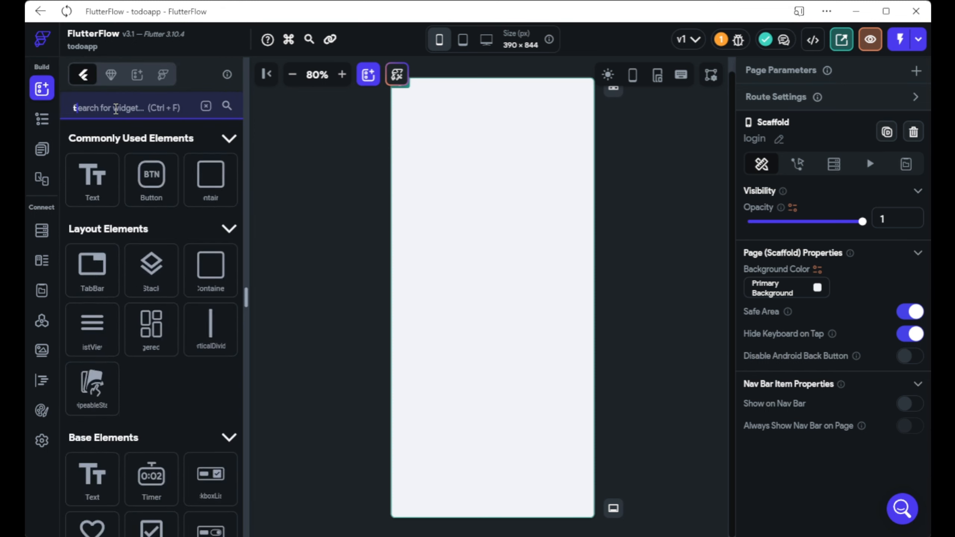
type("tabview")
key("BackSpace")
key("BackSpace")
key("BackSpace")
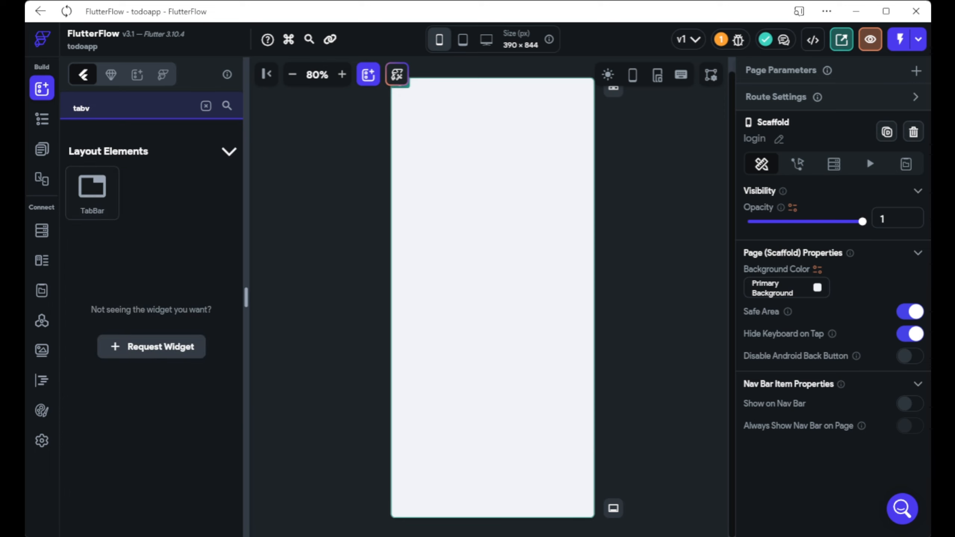
Place a TabBar on the login page and delete its third tab.
left_click_drag(109, 205, 536, 250)
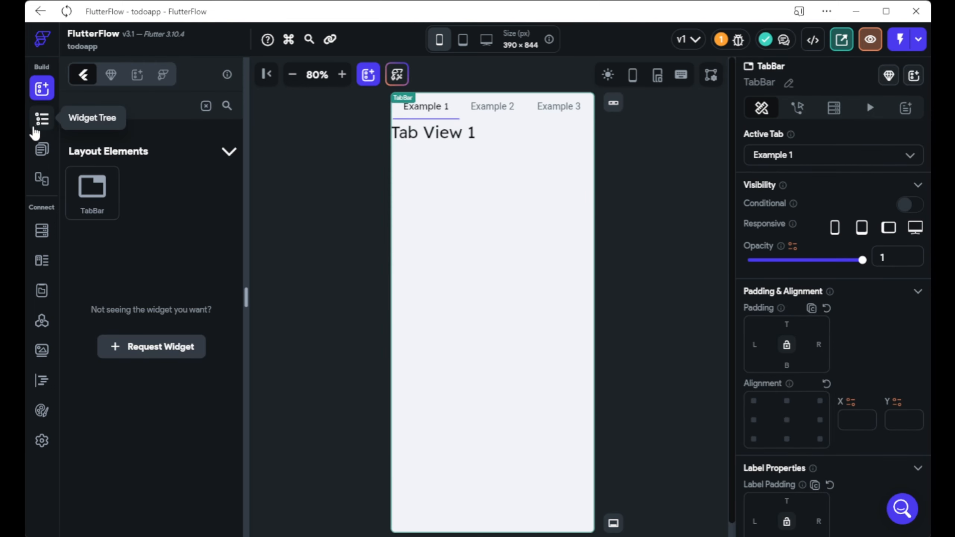
left_click(39, 125)
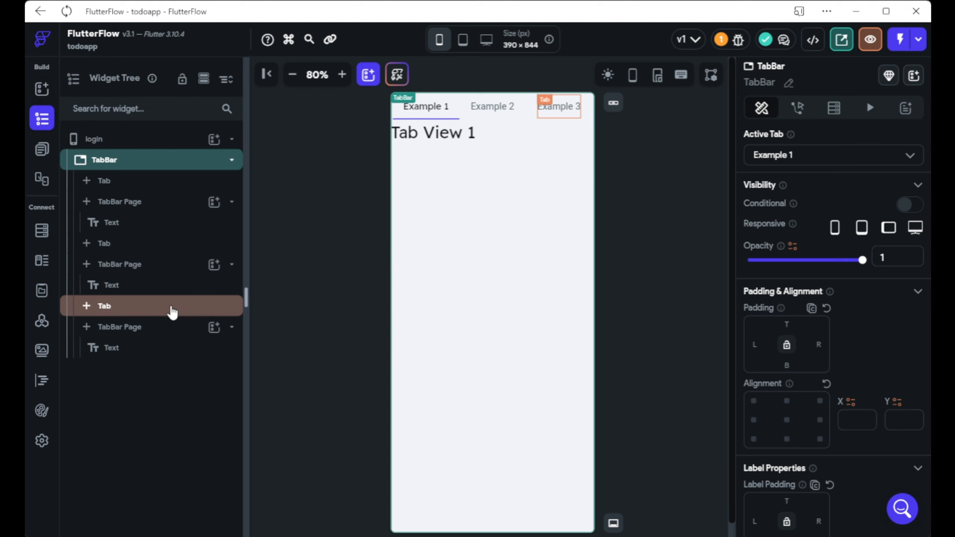
left_click(175, 310)
key("Delete")
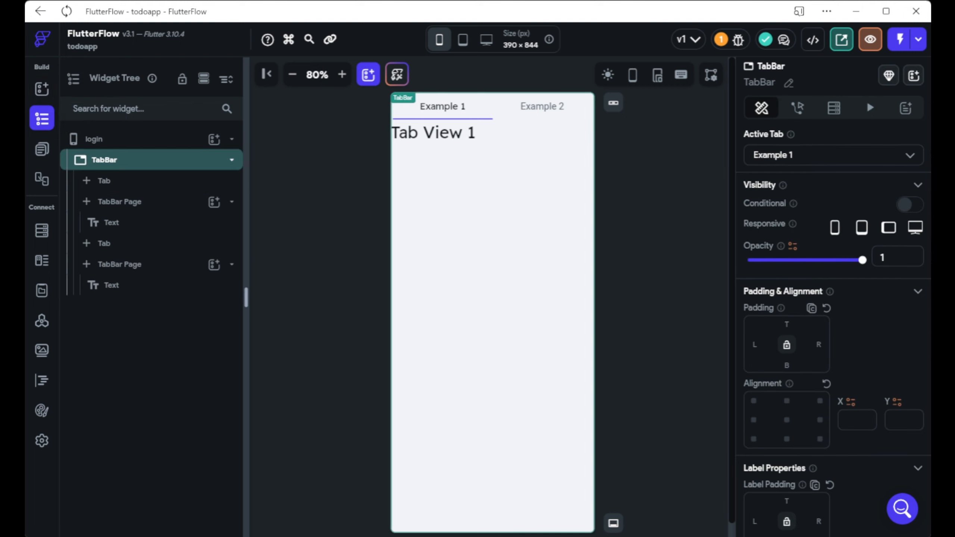
Label the two tabs Log-in and Sign-up.
left_click(171, 204)
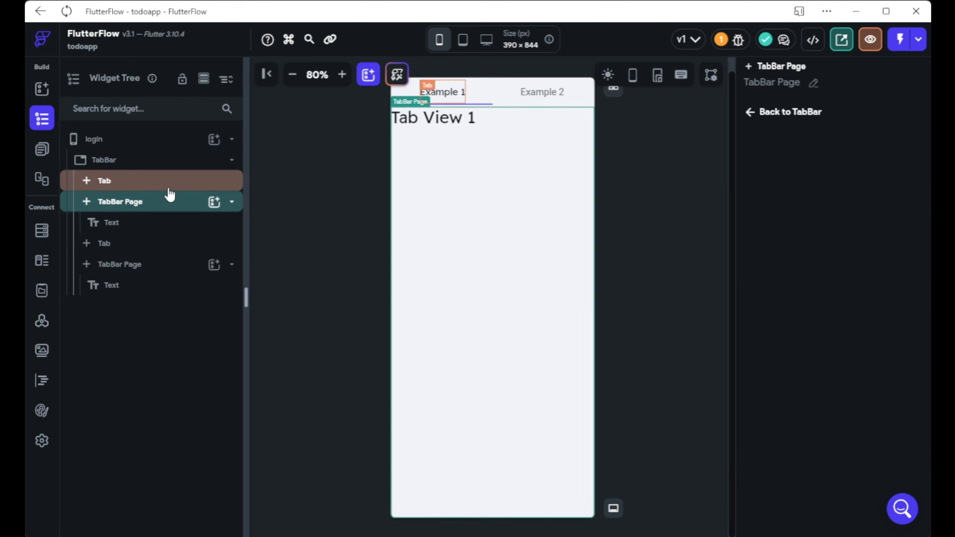
left_click(170, 188)
left_click_drag(809, 232, 700, 233)
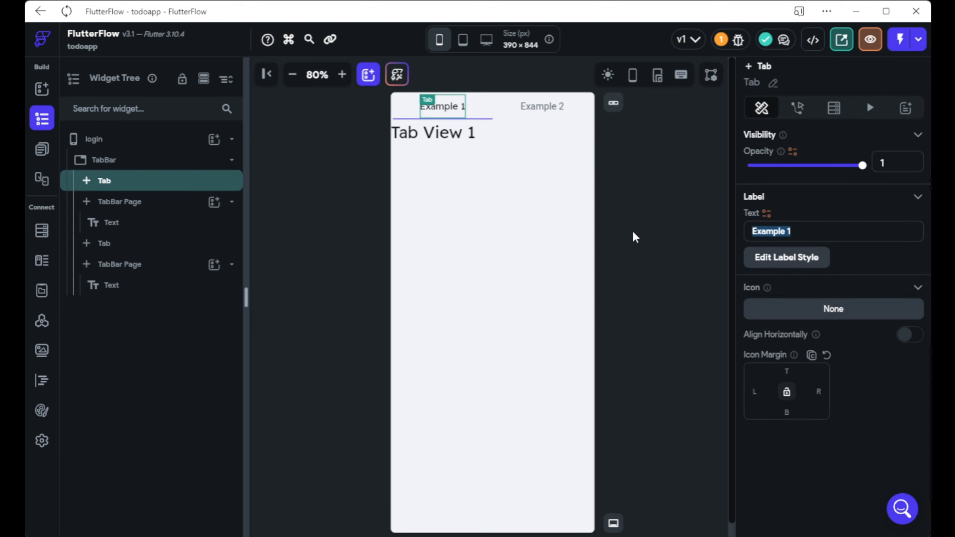
type("Log-i,n")
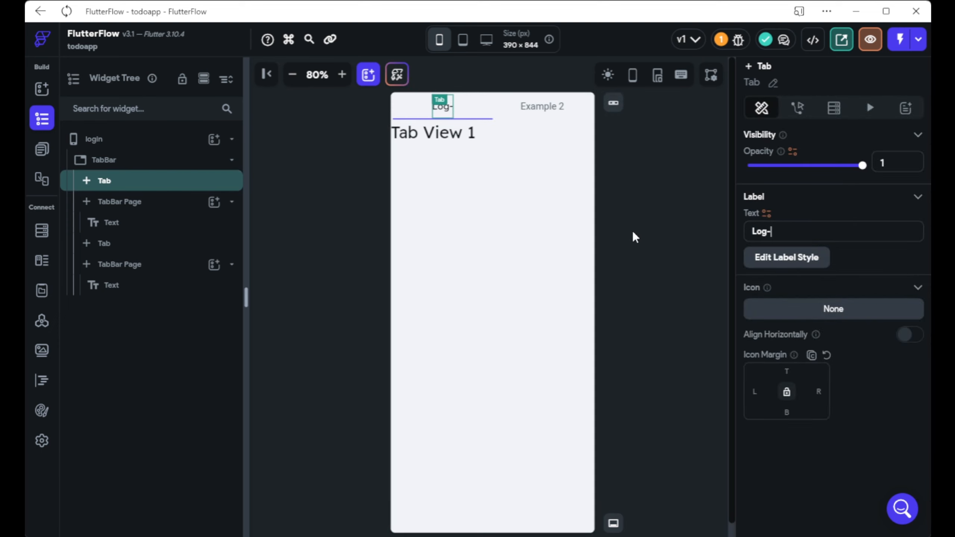
key("BackSpace")
key("BackSpace")
type("n")
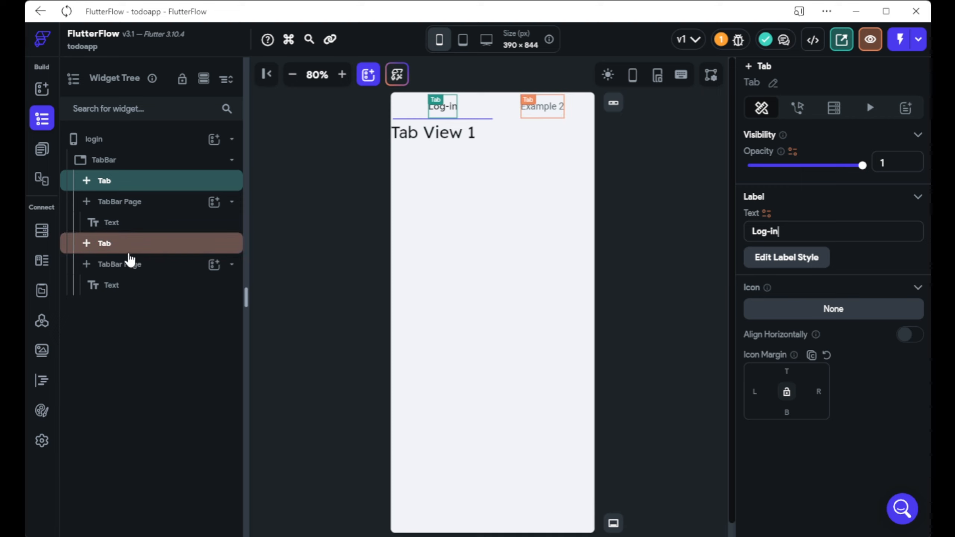
left_click(129, 250)
triple_click(850, 228)
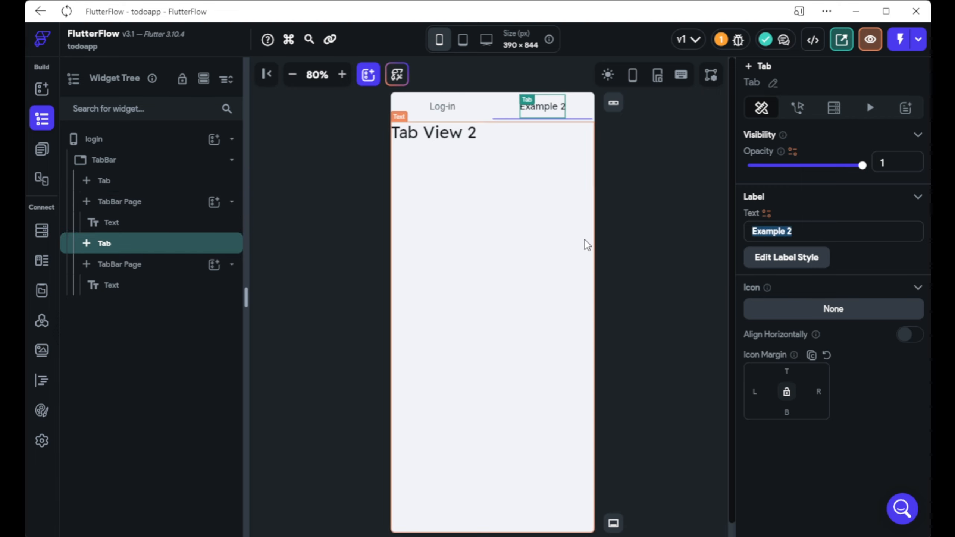
type("Sign")
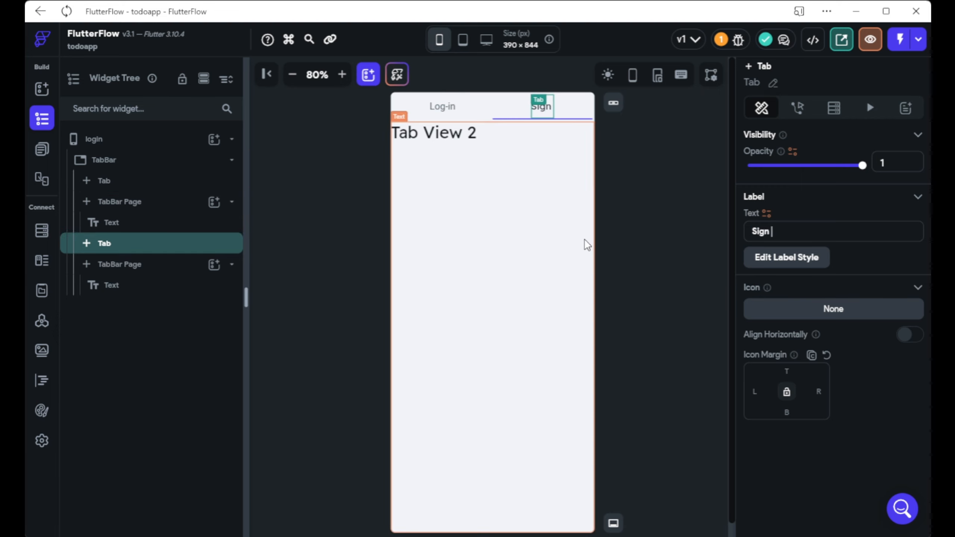
type("-up")
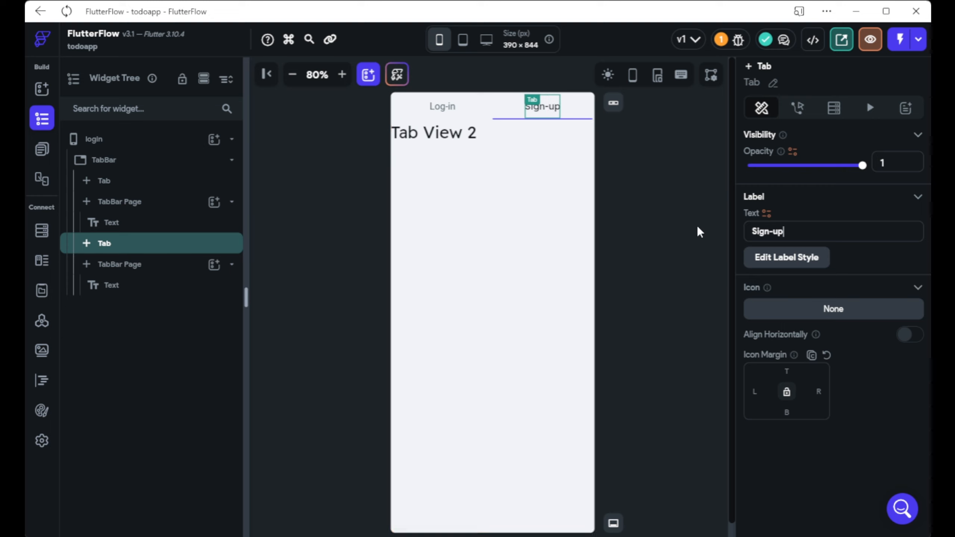
Remove the Tab View placeholder texts from the tab pages.
left_click(470, 155)
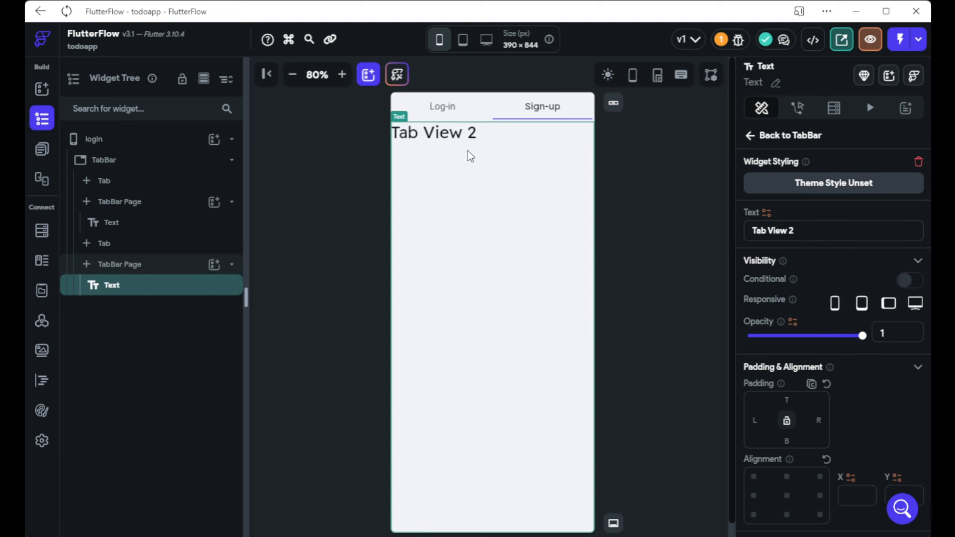
left_click(463, 152)
left_click(442, 106)
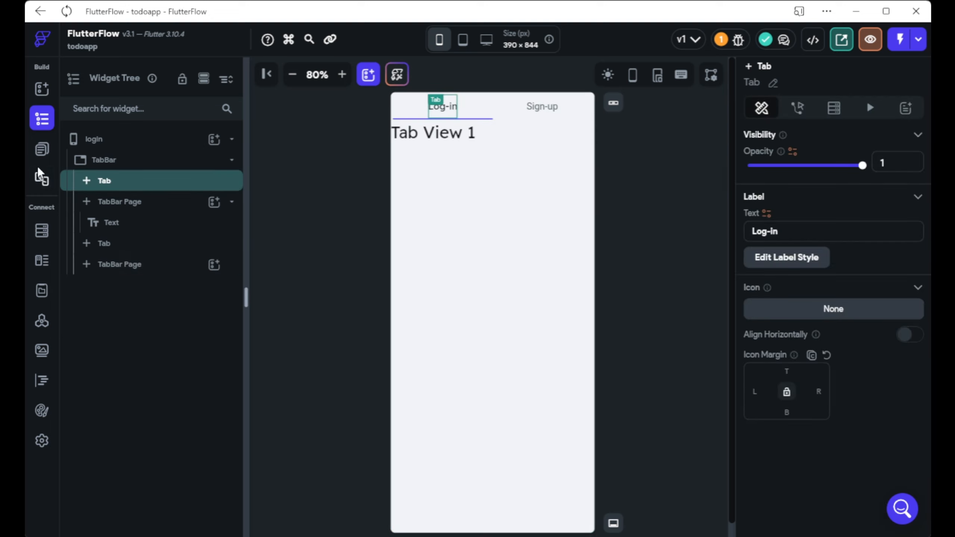
left_click(428, 175)
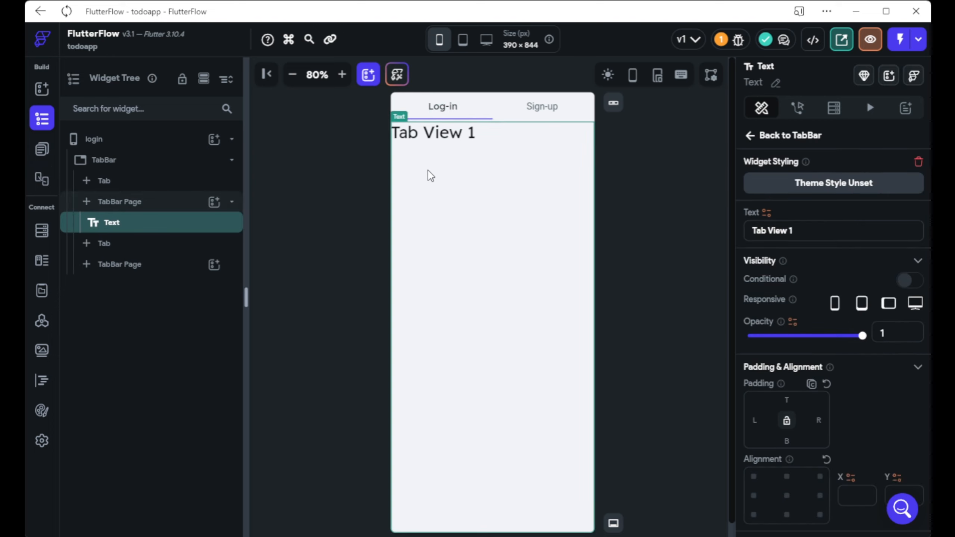
key("Delete")
Paste the cut form Column into both the Log-in and Sign-up tab pages.
right_click(476, 292)
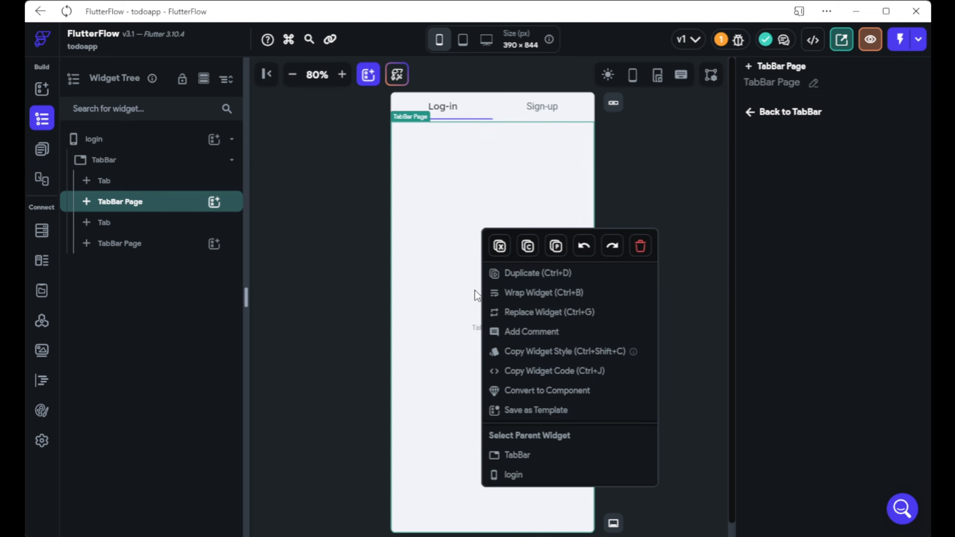
left_click(556, 246)
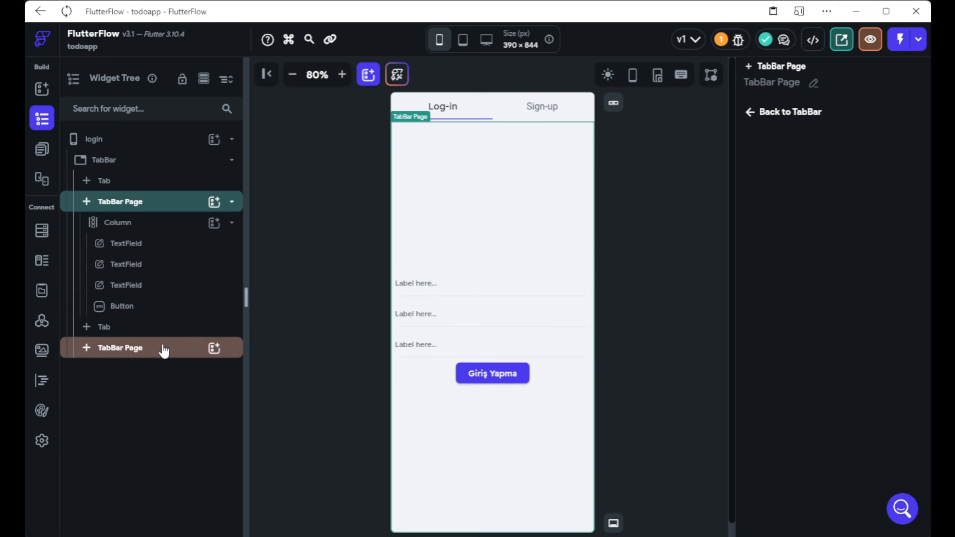
left_click(154, 347)
left_click(156, 328)
right_click(451, 322)
left_click(516, 246)
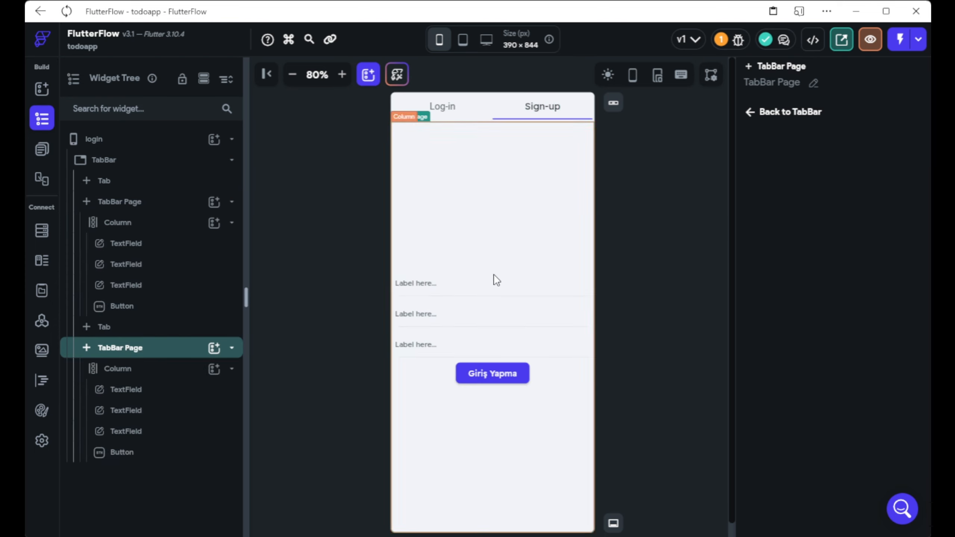
left_click(541, 285)
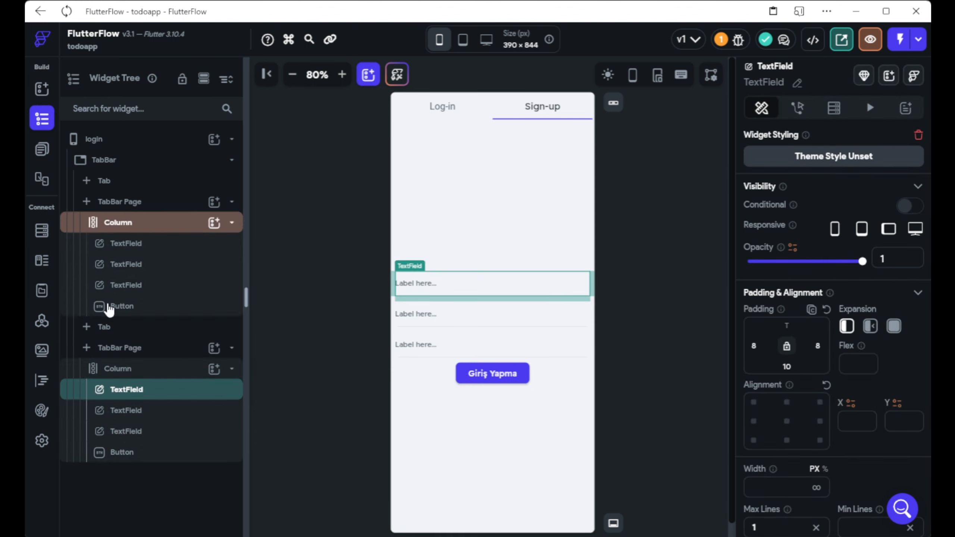
Delete the third text field from the Log-in form.
left_click(132, 211)
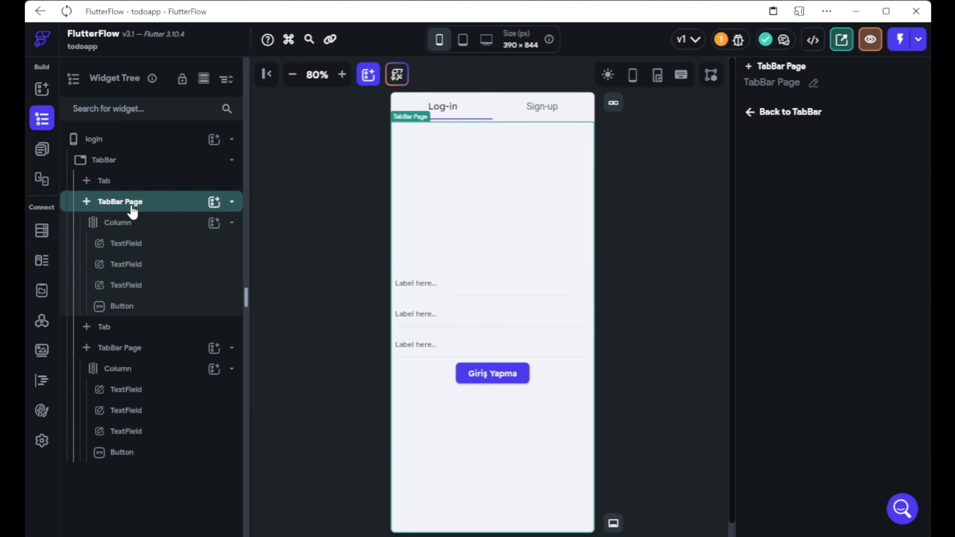
left_click(139, 242)
left_click(125, 282)
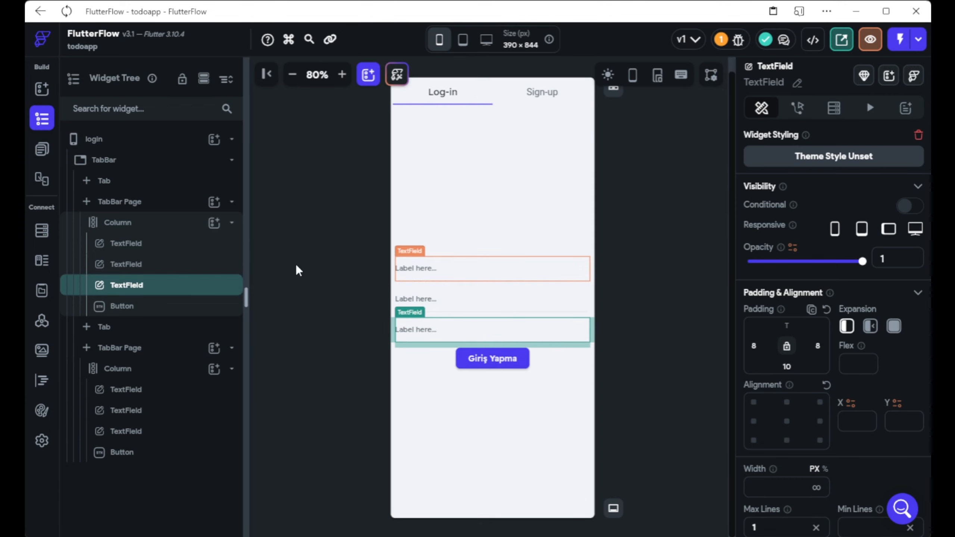
key("Delete")
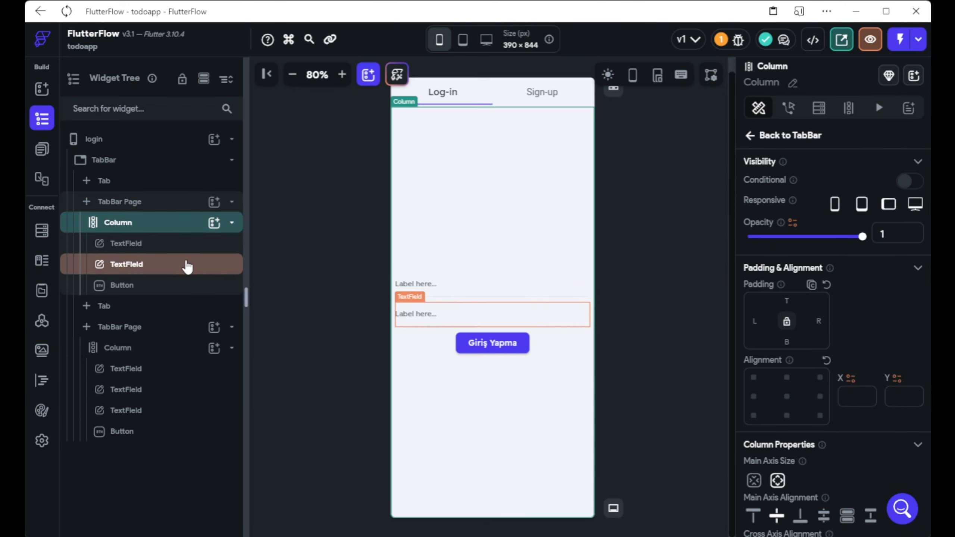
Change the Log-in form's button caption to Giriş Yap.
left_click(519, 348)
scroll(884, 319, "down", 3)
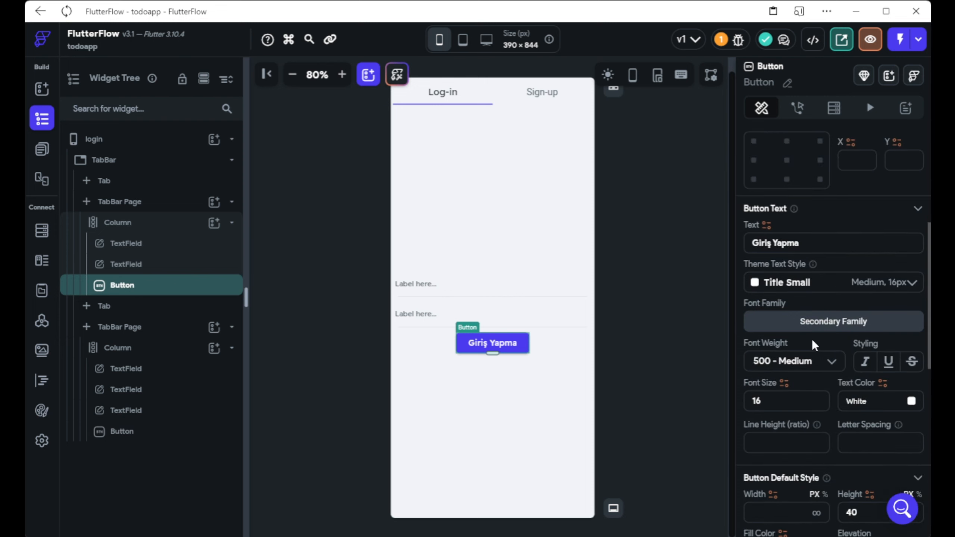
left_click(801, 242)
key("BackSpace")
key("BackSpace")
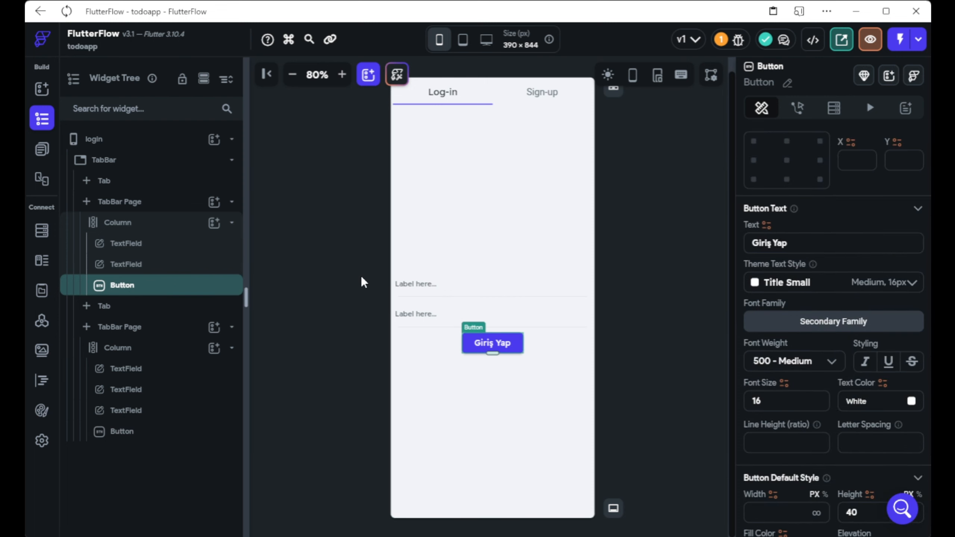
left_click(432, 284)
scroll(853, 237, "up", 5)
scroll(853, 238, "up", 2)
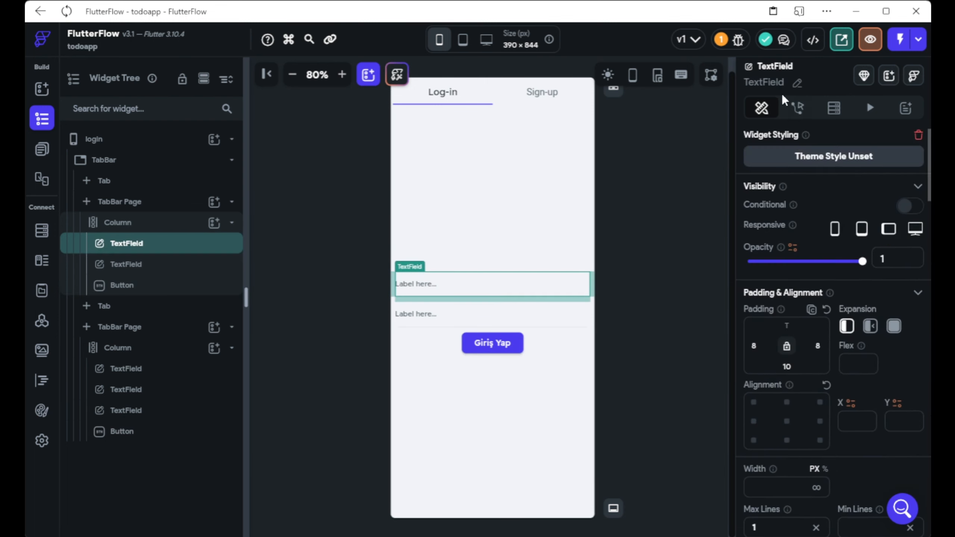
Rename the Log-in text fields to girismail and girissifre.
left_click(798, 84)
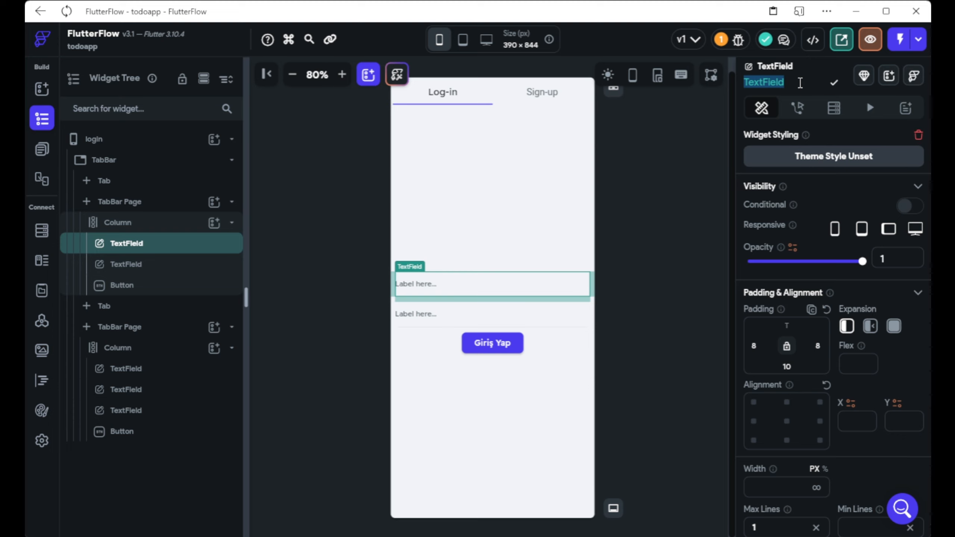
type("giris")
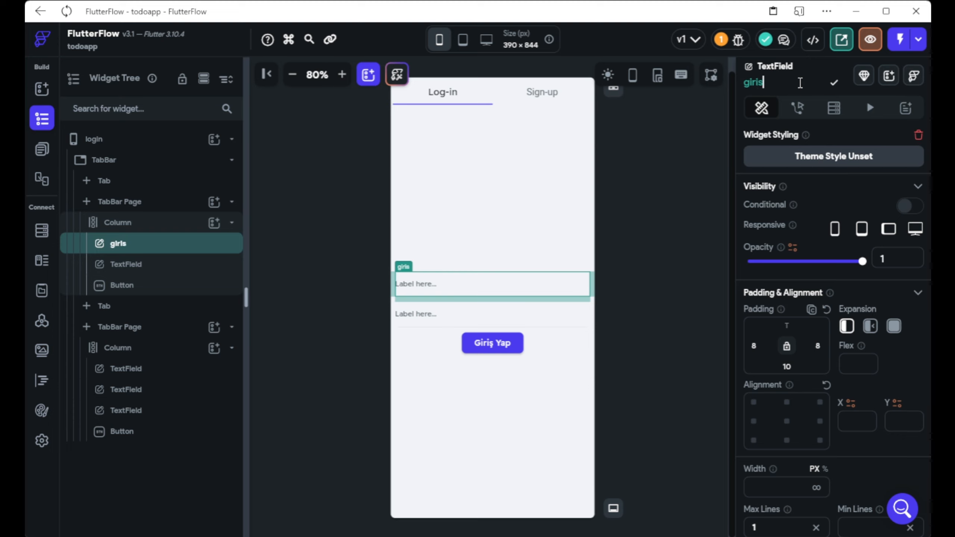
type("mail")
left_click(834, 85)
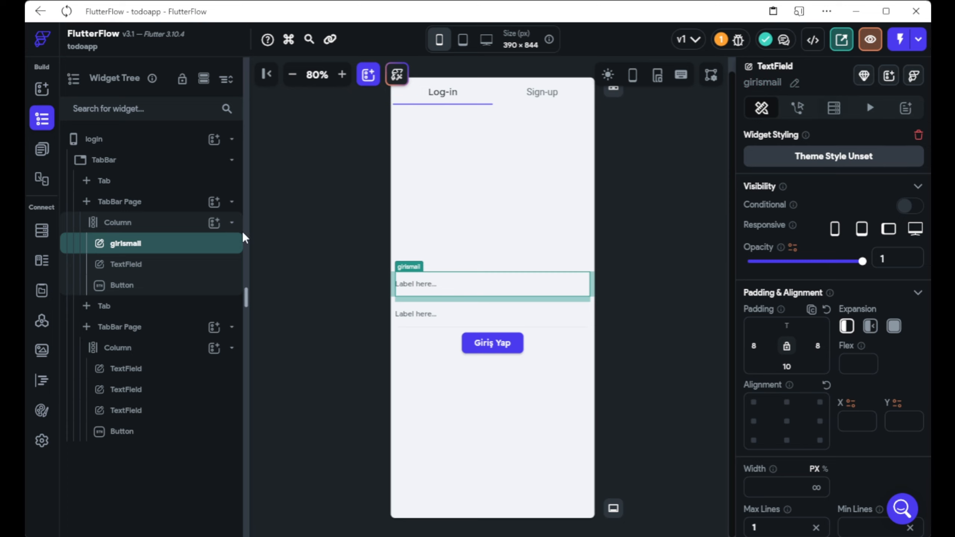
left_click(137, 264)
left_click(794, 83)
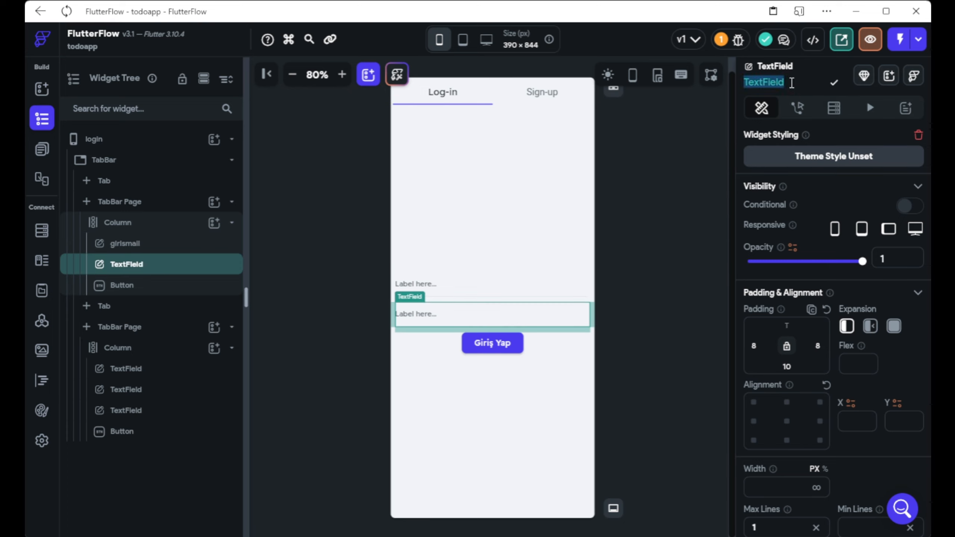
type("girissifre")
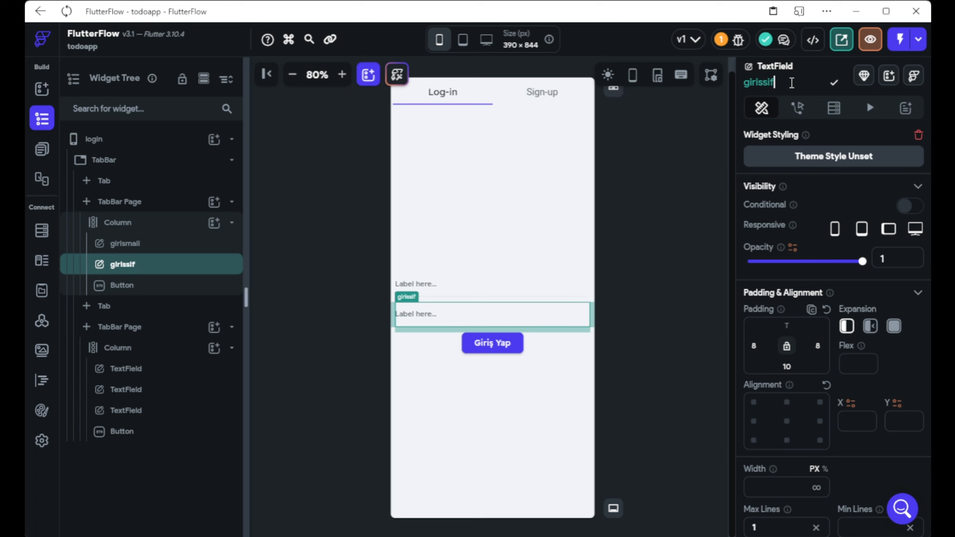
left_click(833, 85)
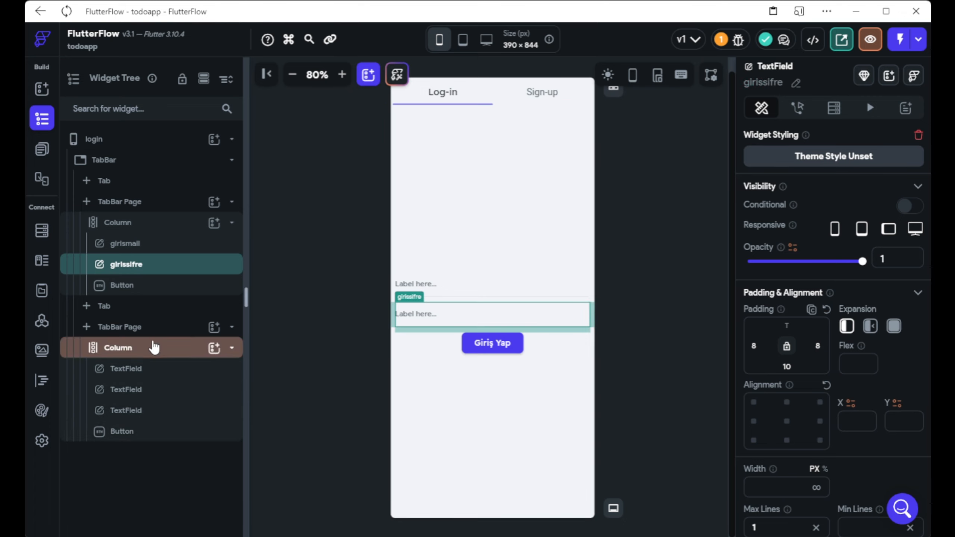
Rename the Sign-up text fields to kayitmail, kayitsifre and kayitsifreonay.
left_click(181, 369)
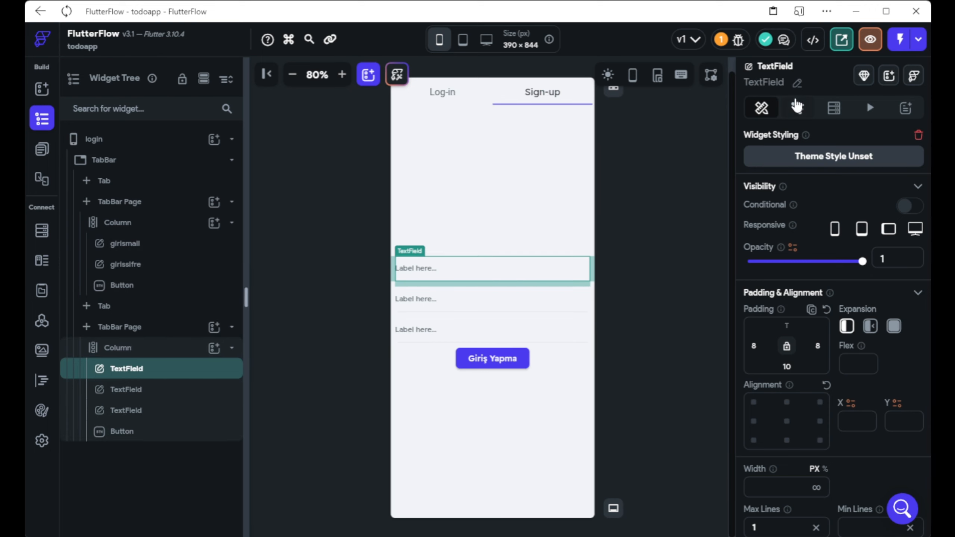
left_click(798, 83)
type("kayitmail")
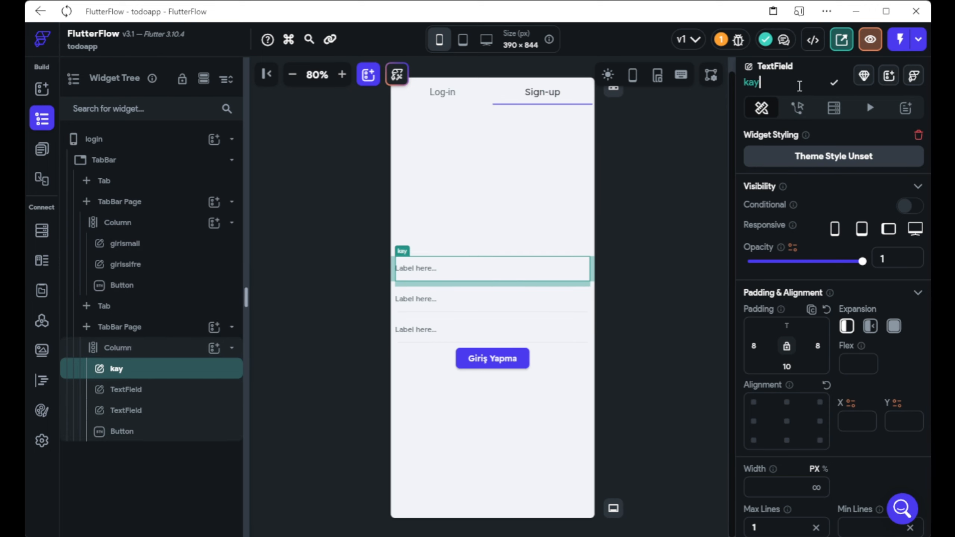
left_click(834, 83)
left_click(143, 388)
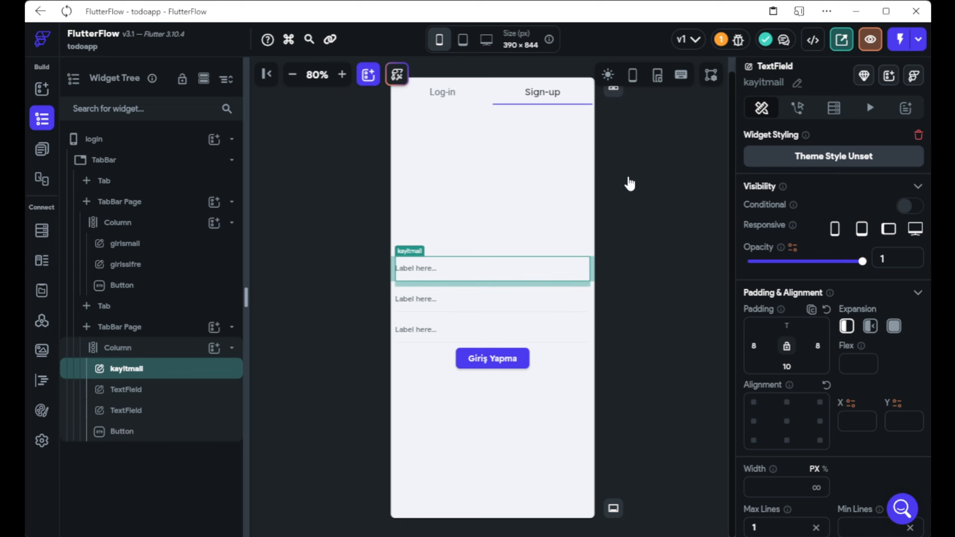
left_click(797, 84)
type("kayitsifre")
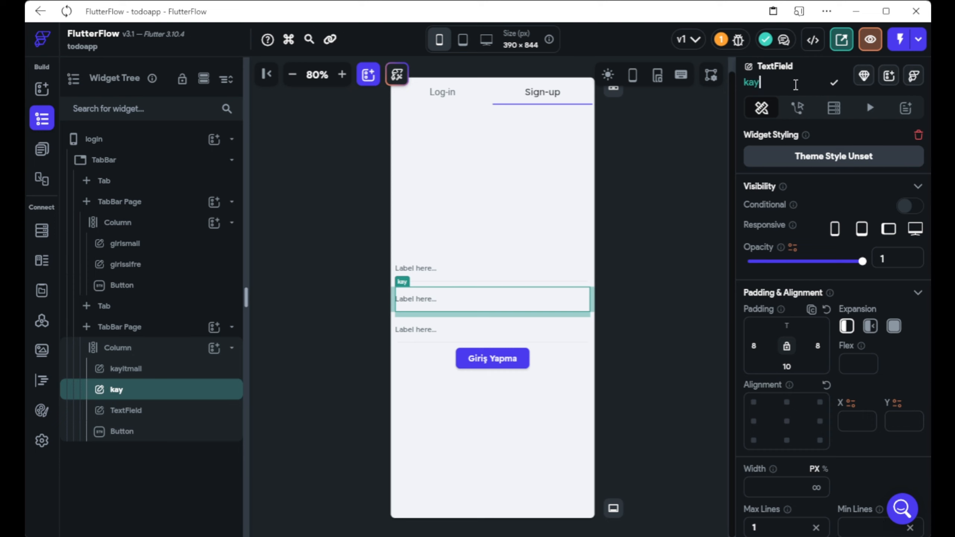
left_click(834, 87)
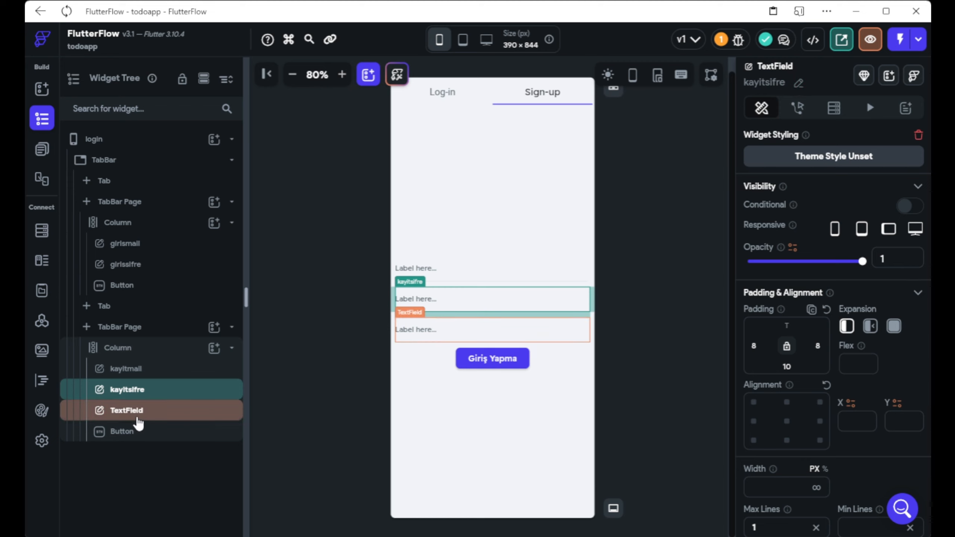
left_click(136, 412)
left_click(798, 84)
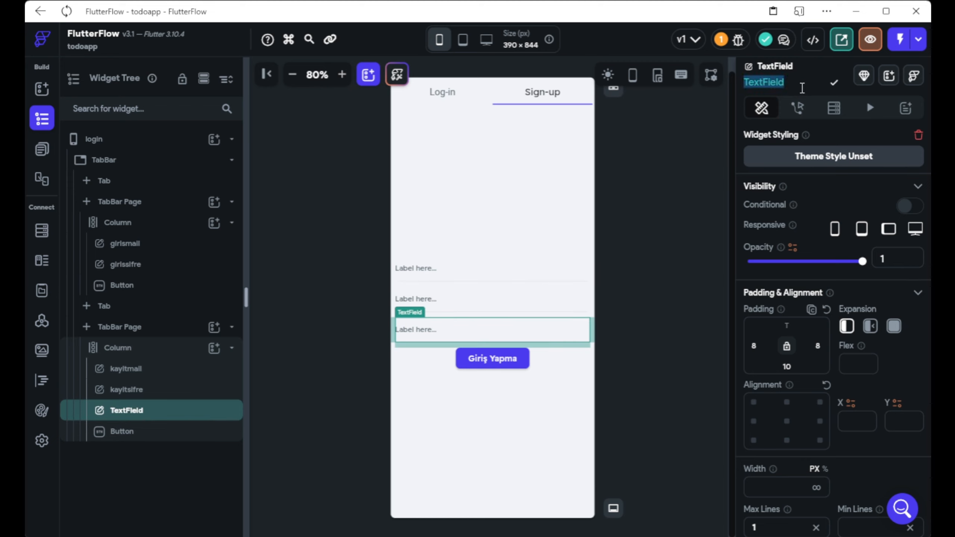
type("kay")
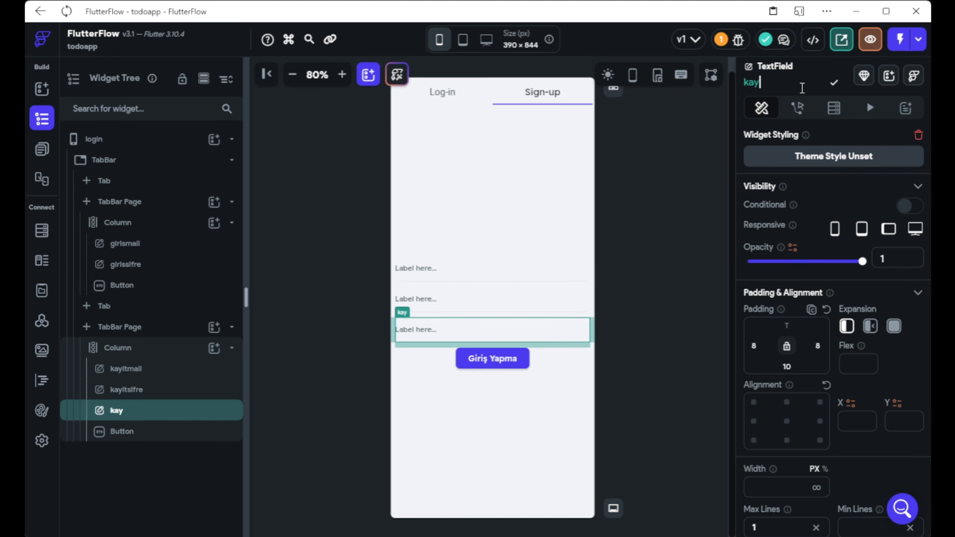
type("itsifreonay")
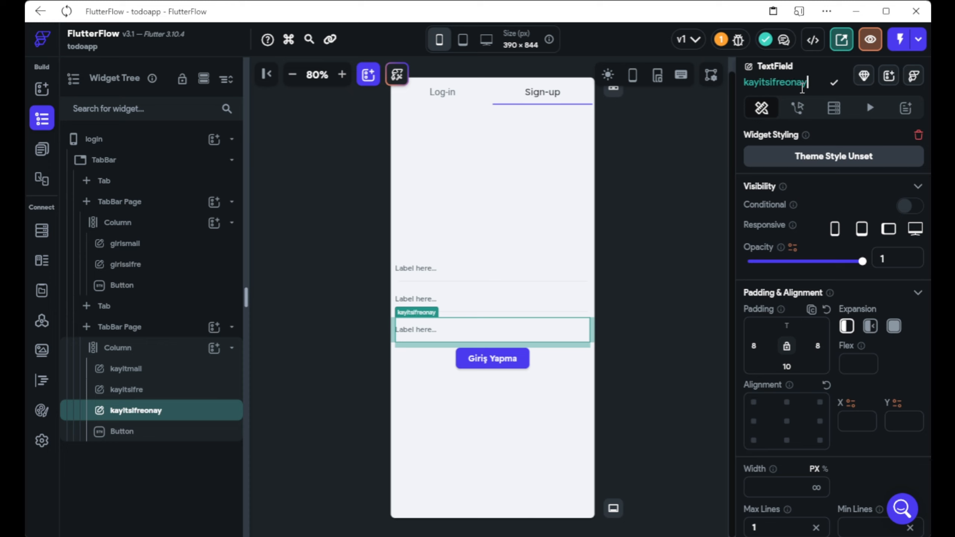
left_click(834, 82)
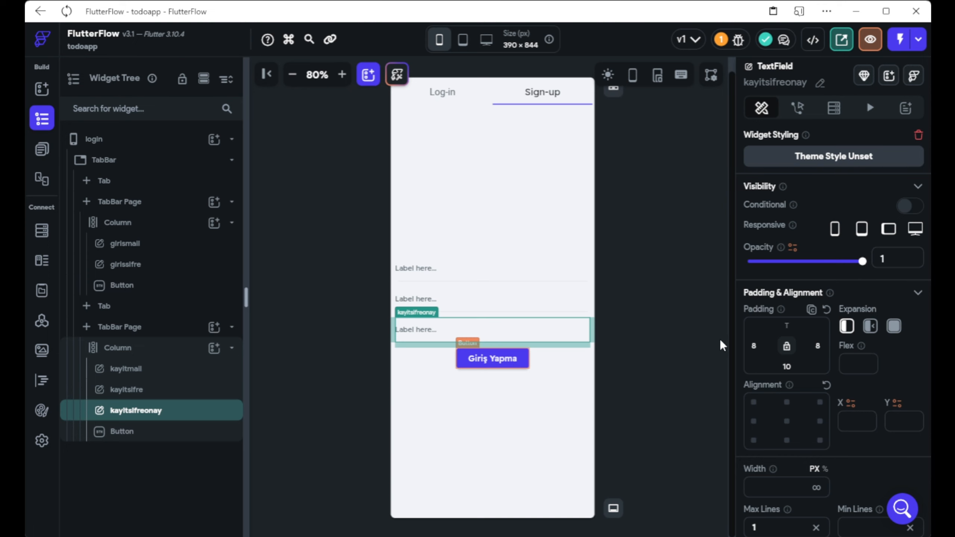
Change the Sign-up button's text to Kayıt ol.
left_click(493, 358)
scroll(795, 342, "down", 3)
left_click_drag(805, 383, 741, 392)
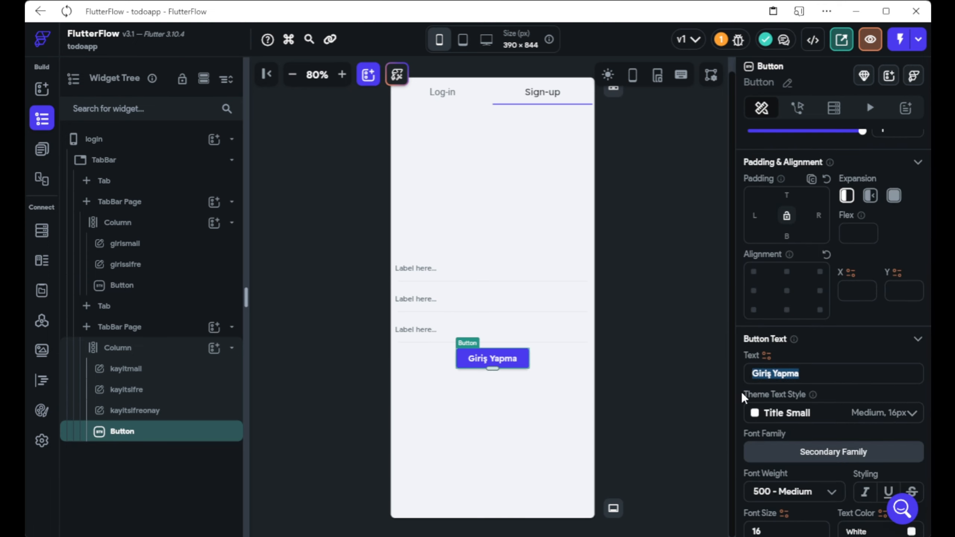
type("Kayıt ol")
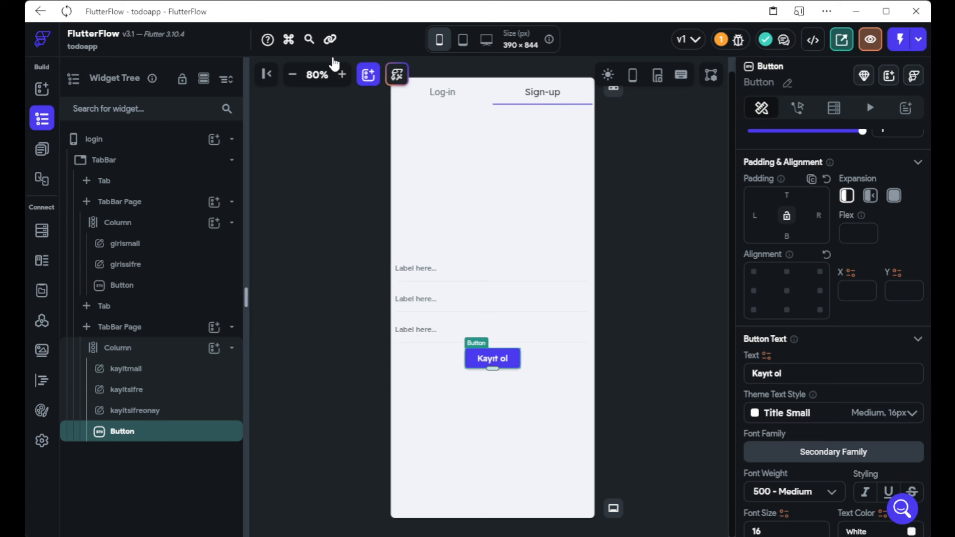
left_click(662, 177)
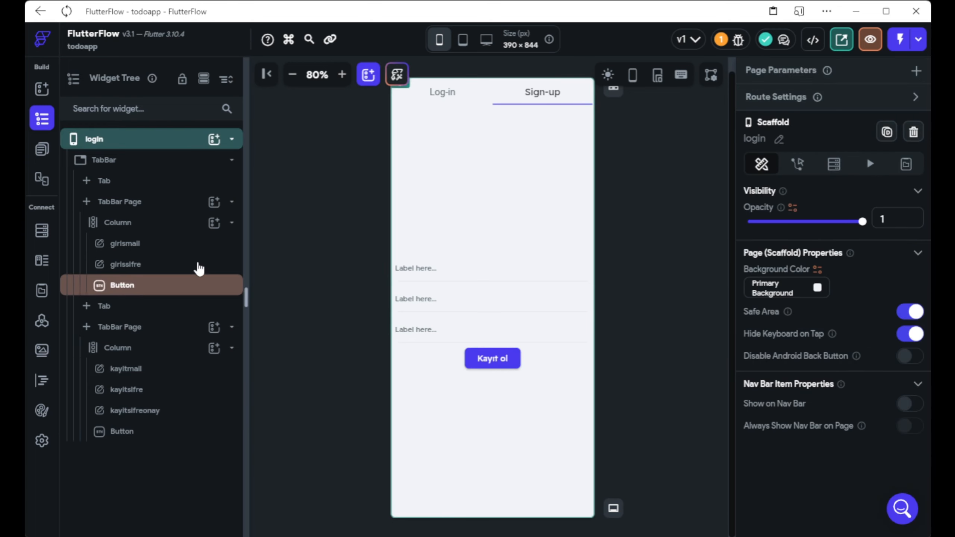
left_click(148, 183)
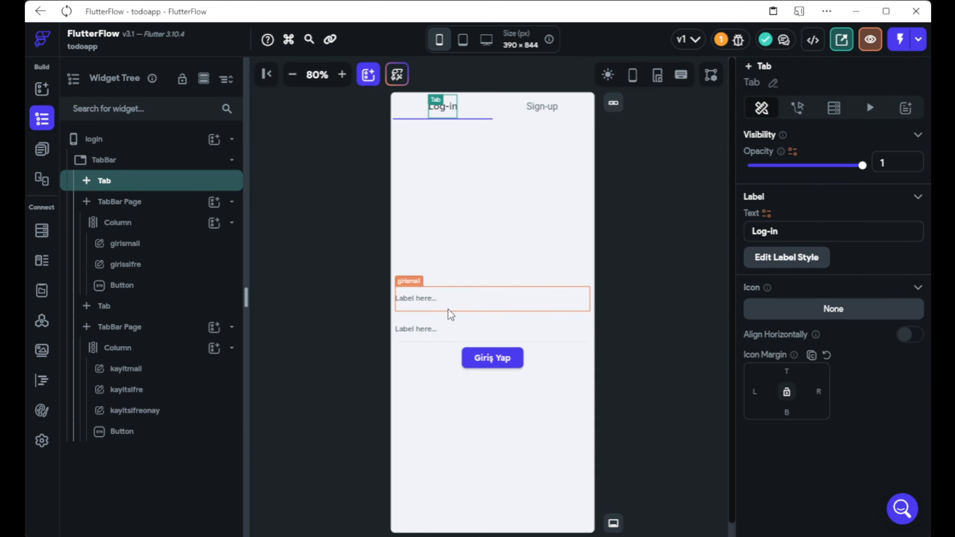
Add a Firebase Authentication Log In action to the Giriş Yap button.
left_click(489, 358)
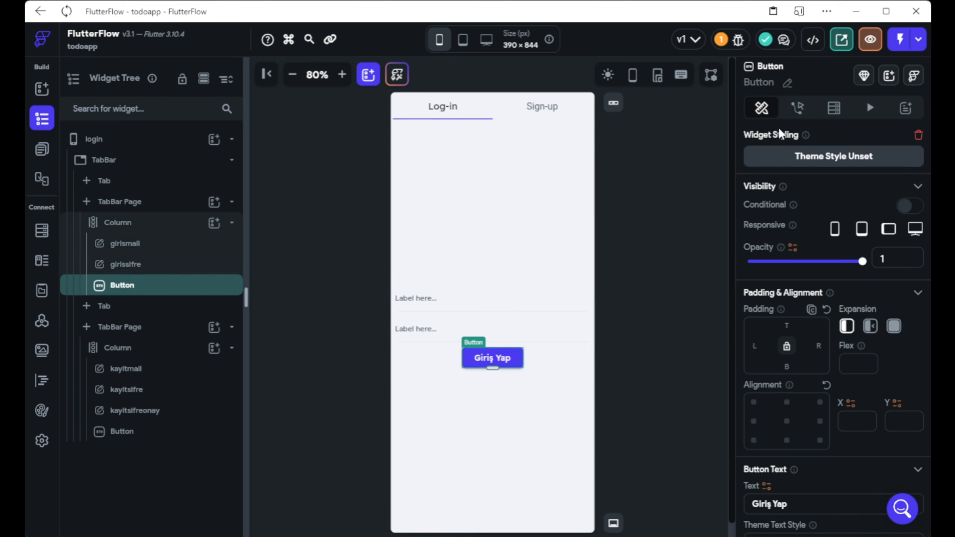
left_click(794, 109)
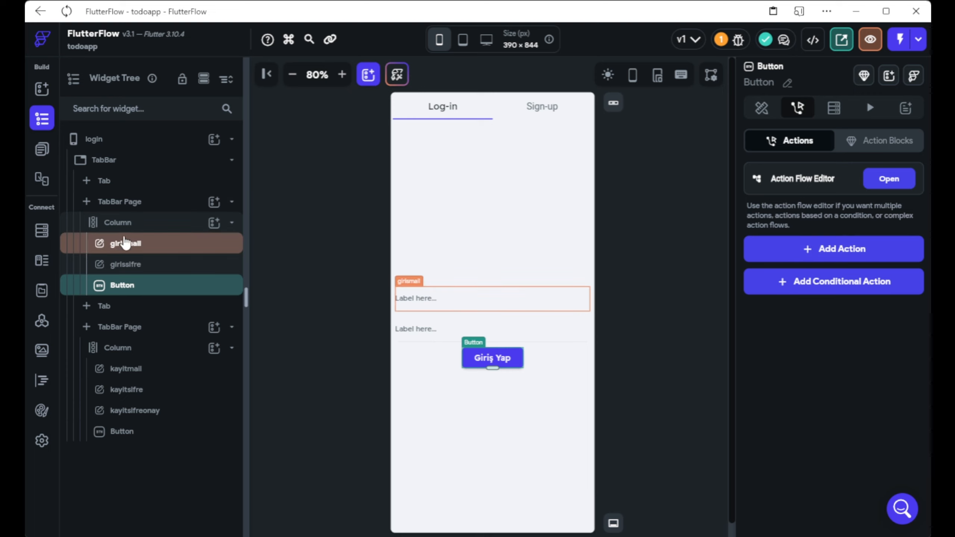
left_click(127, 212)
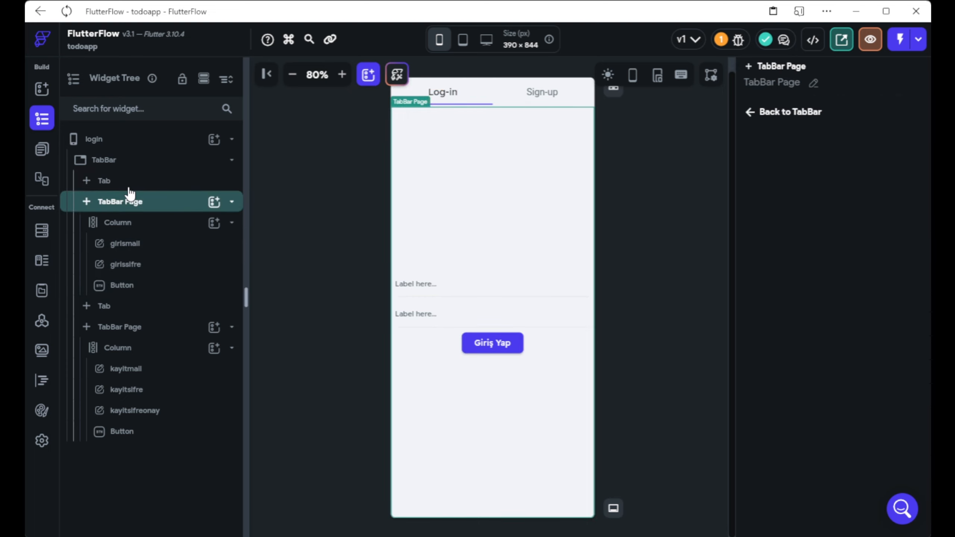
left_click(129, 192)
left_click(485, 358)
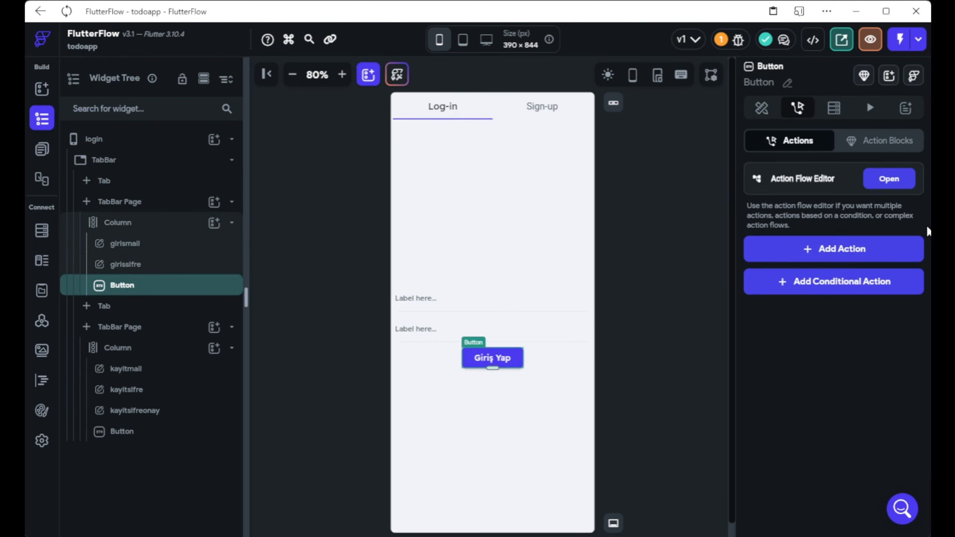
left_click(806, 248)
scroll(774, 288, "down", 2)
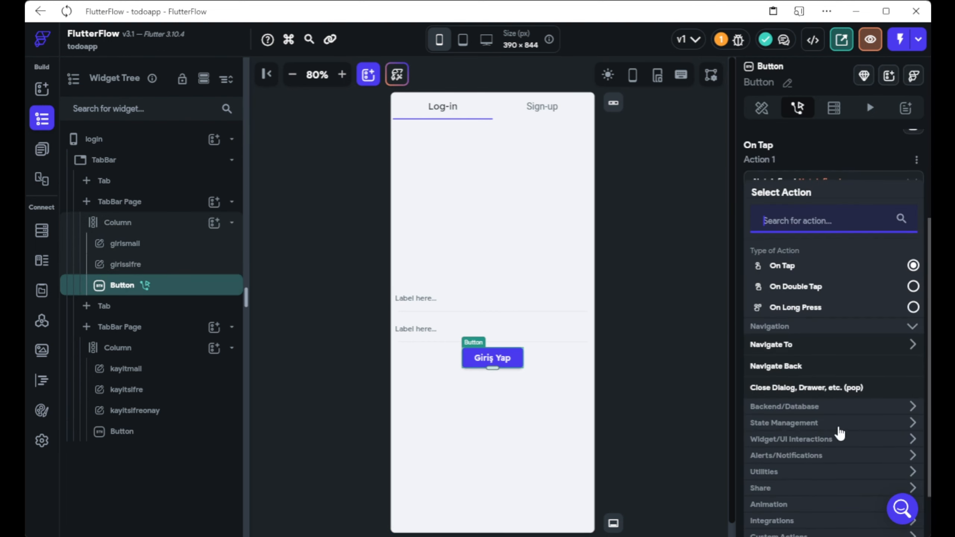
scroll(837, 423, "down", 2)
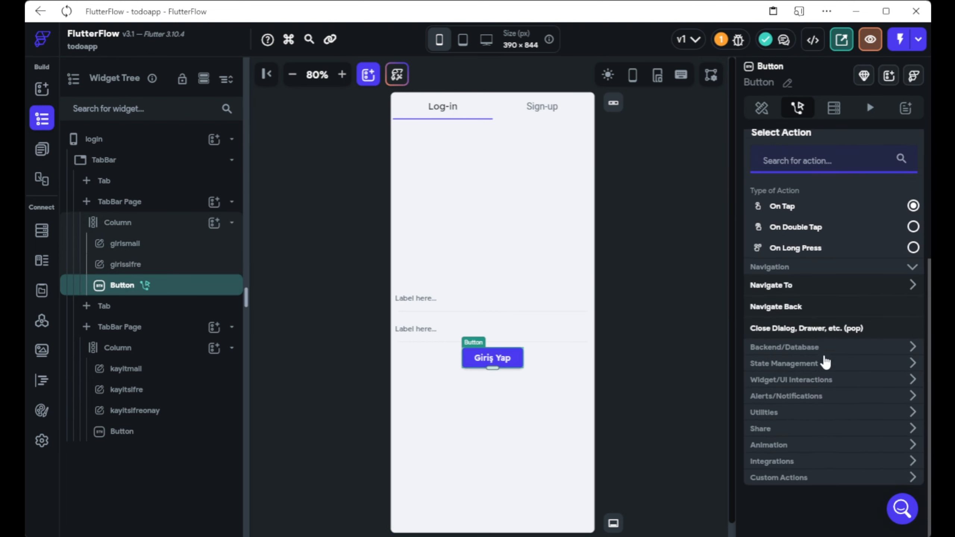
left_click(803, 350)
scroll(800, 362, "down", 2)
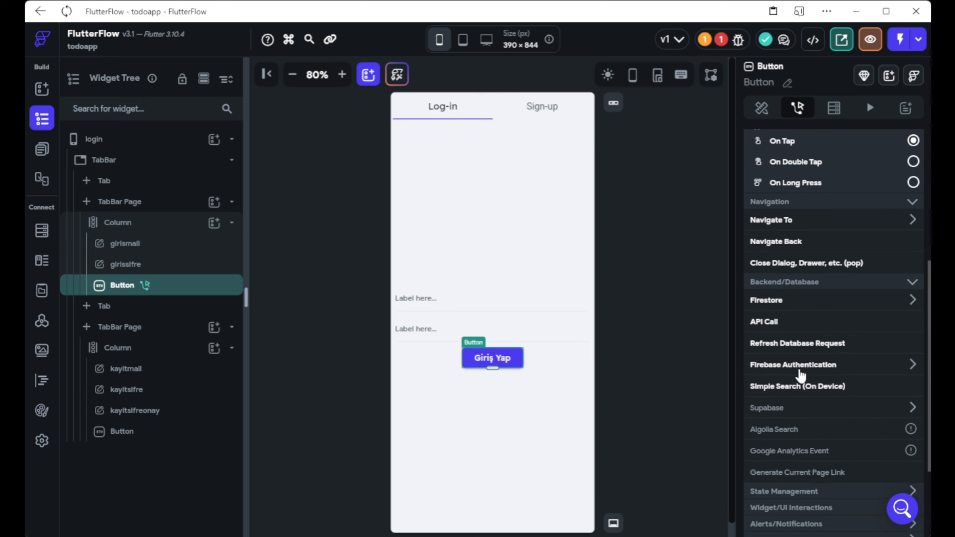
left_click(790, 366)
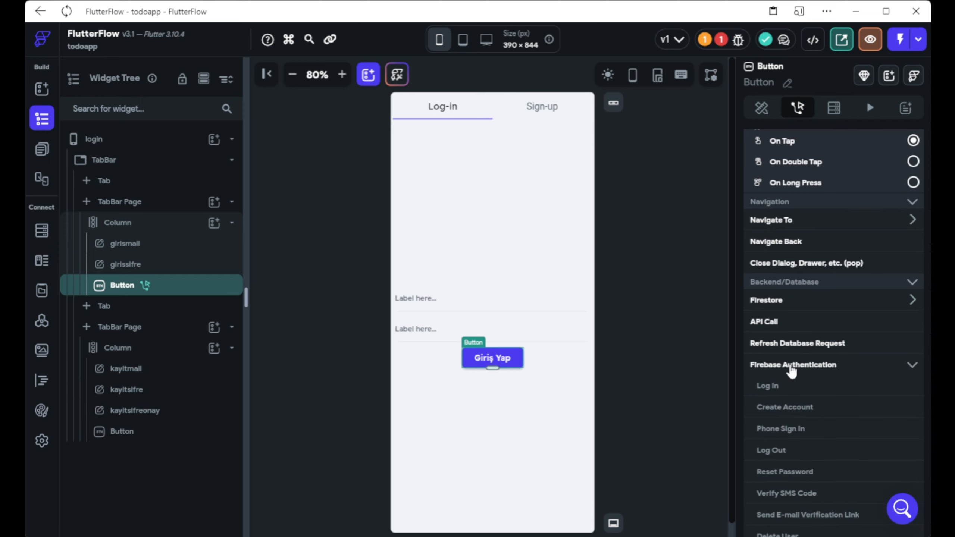
scroll(793, 368, "down", 2)
left_click(769, 325)
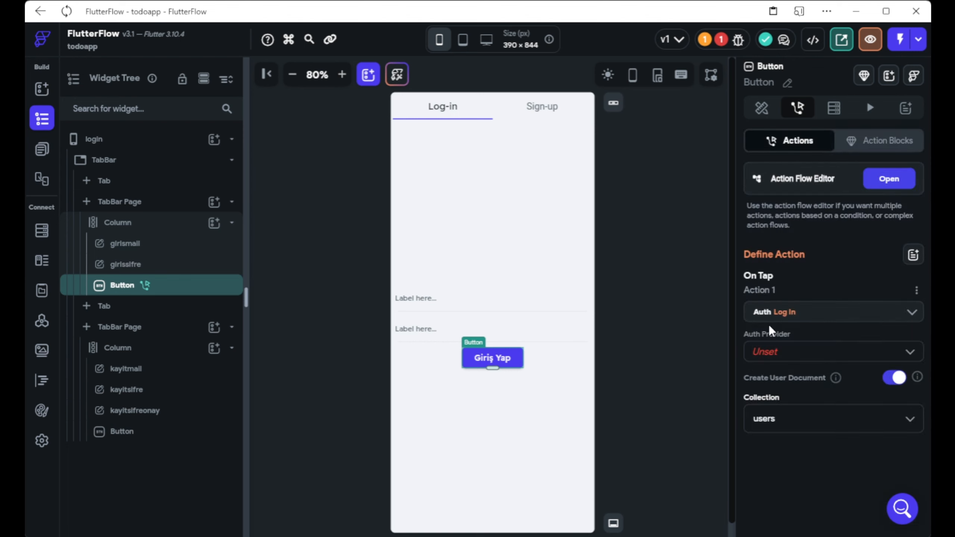
Set the Log In action's auth provider to Email and email field to girismail.
left_click(768, 351)
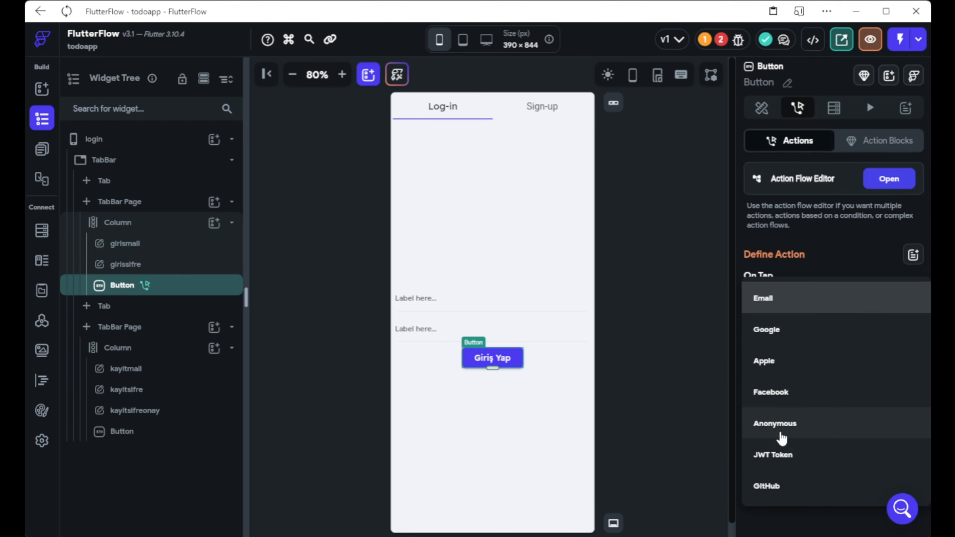
left_click(779, 298)
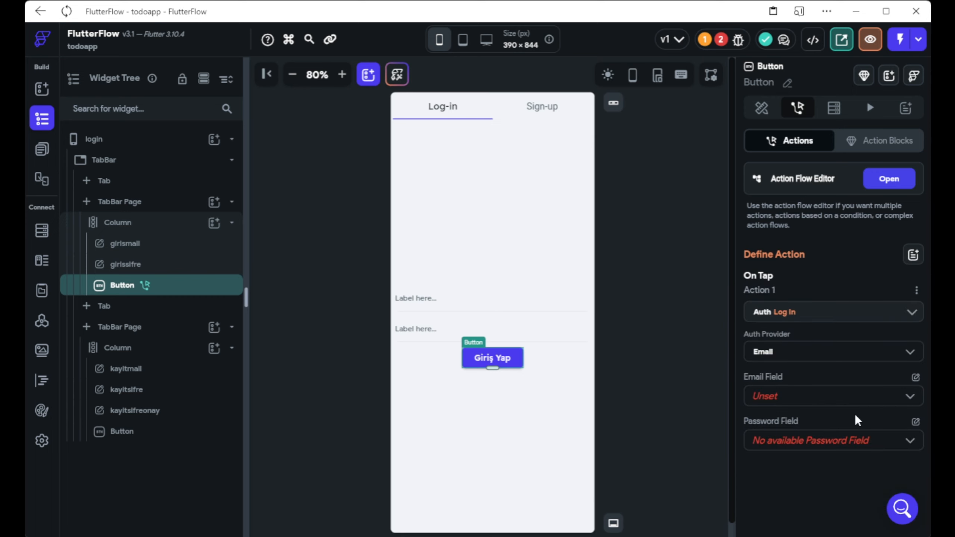
left_click(859, 404)
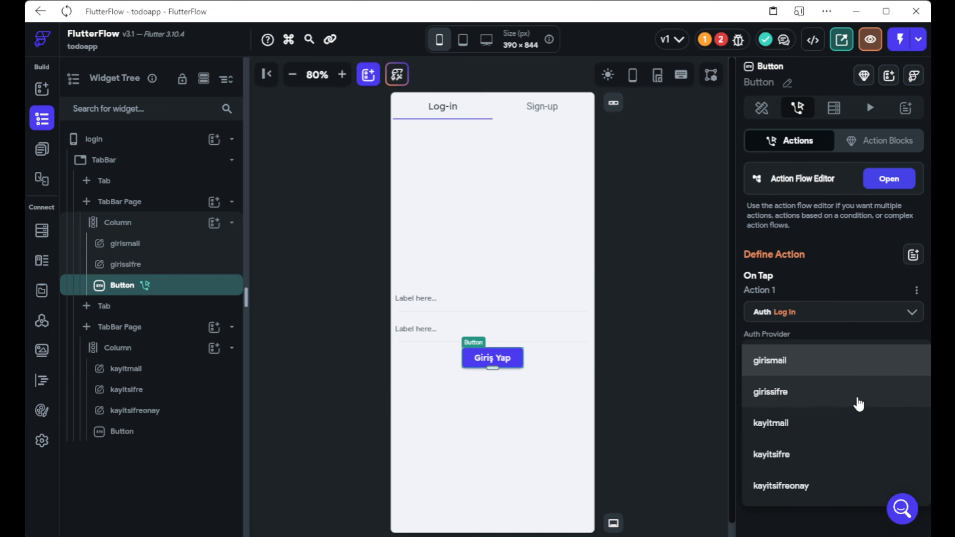
left_click(775, 362)
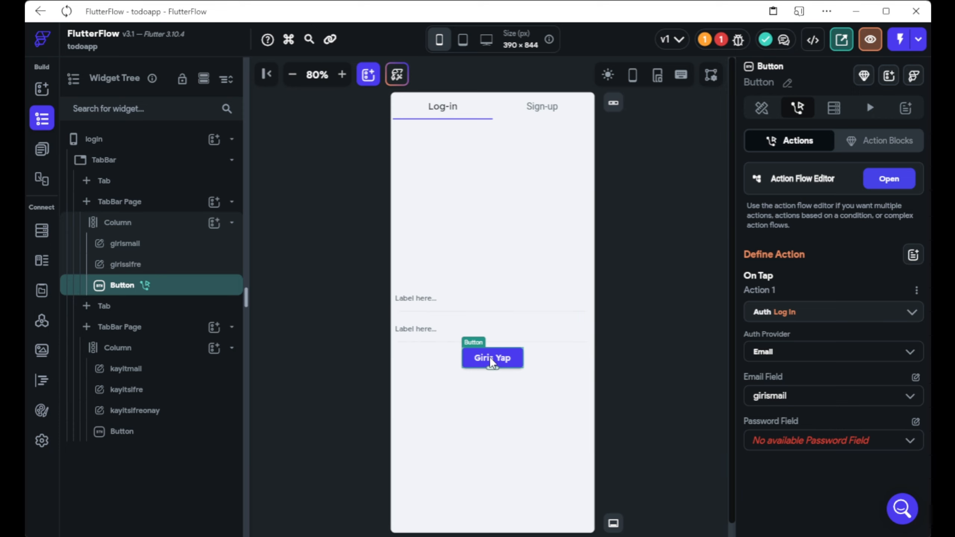
Turn on Password Field for girissifre so typed input is hidden.
left_click(436, 338)
scroll(797, 189, "down", 5)
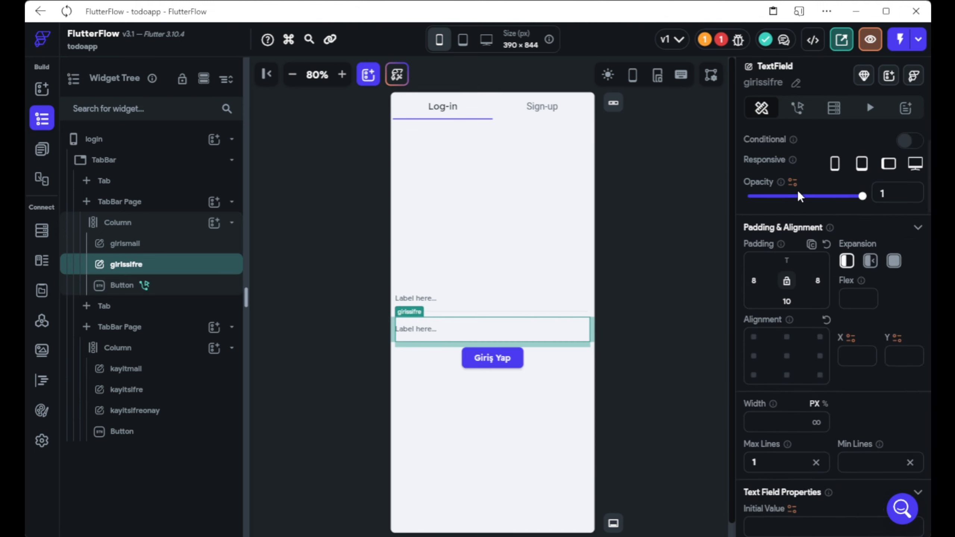
scroll(797, 190, "down", 8)
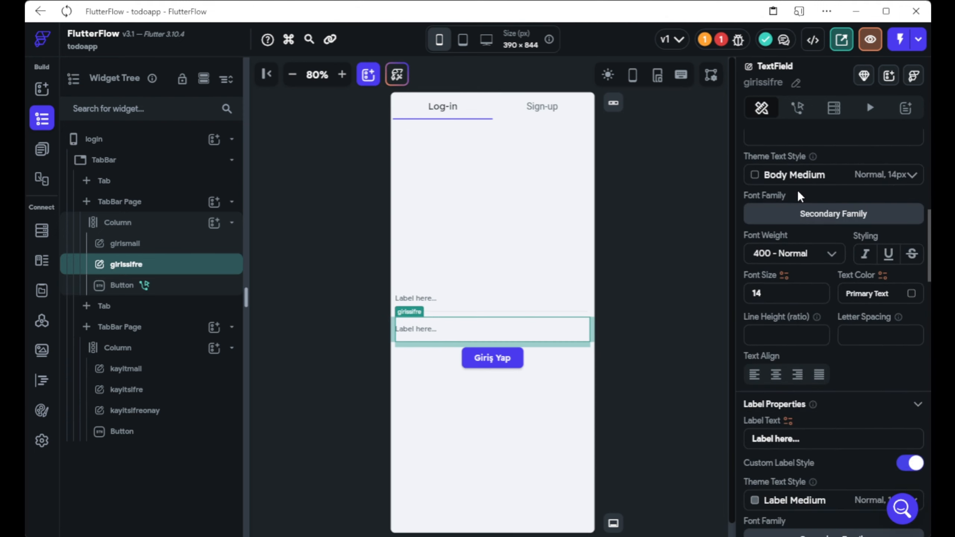
scroll(797, 190, "down", 5)
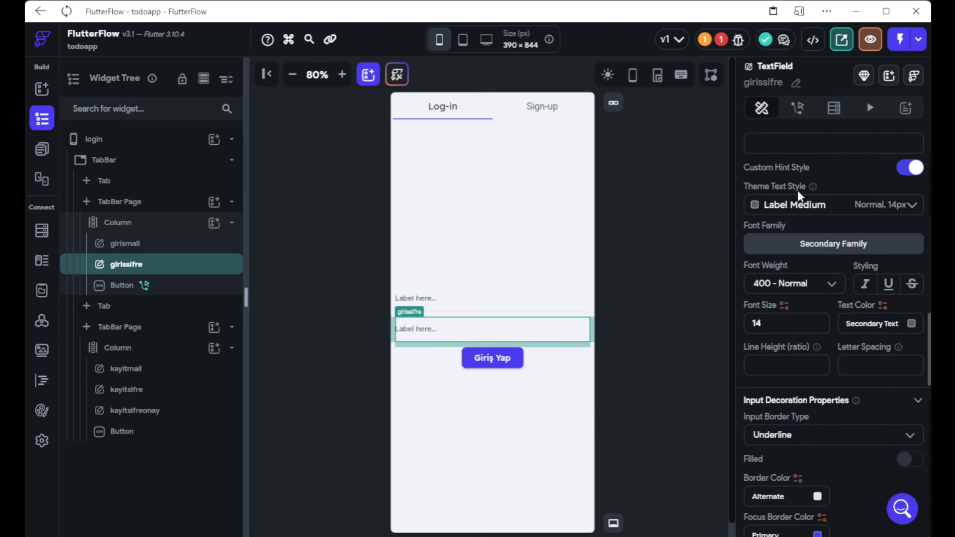
scroll(797, 189, "down", 10)
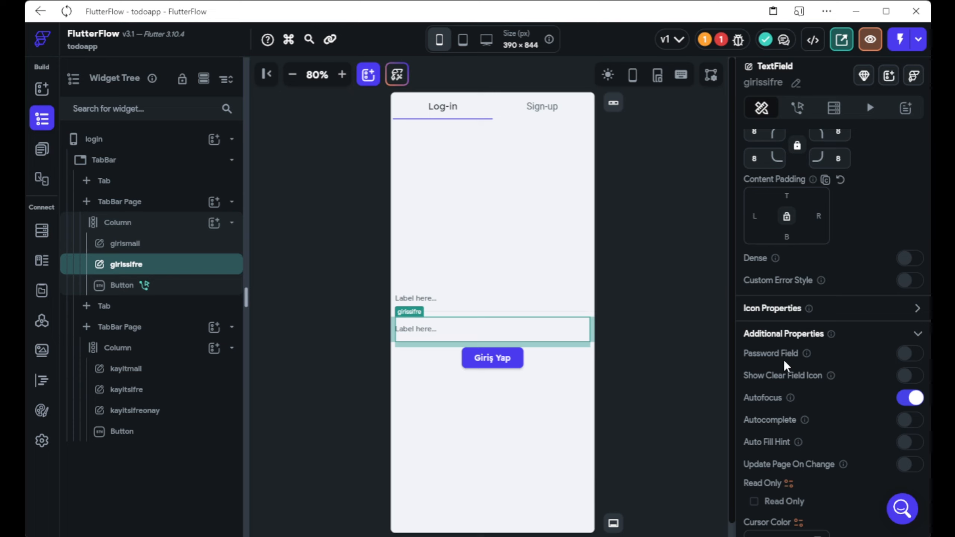
left_click(908, 354)
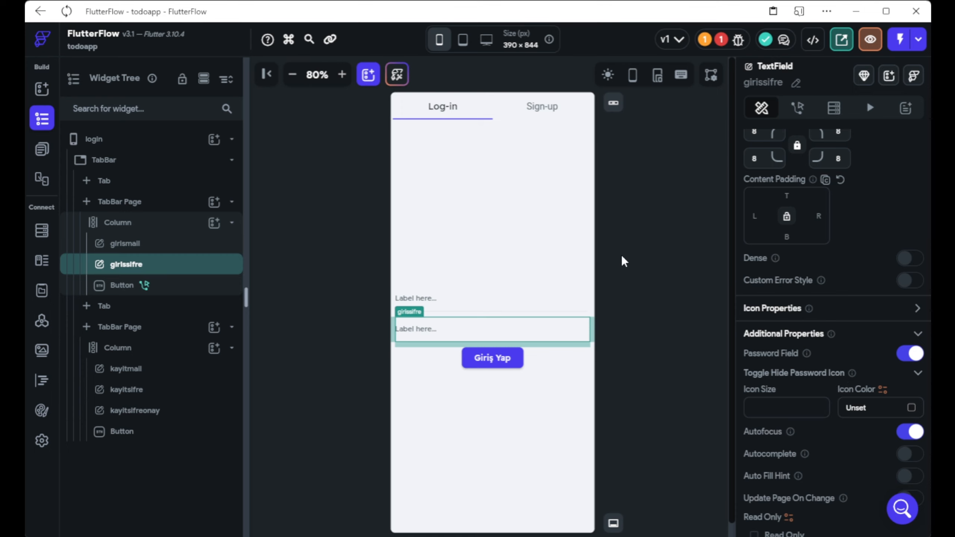
scroll(787, 184, "up", 15)
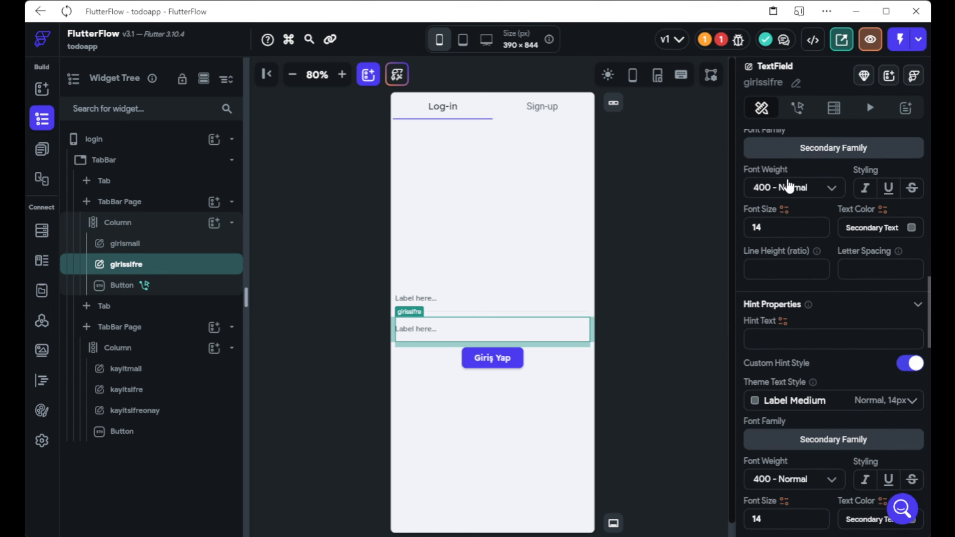
left_click(492, 359)
Set the Log In action's Password Field to girissifre.
left_click(778, 440)
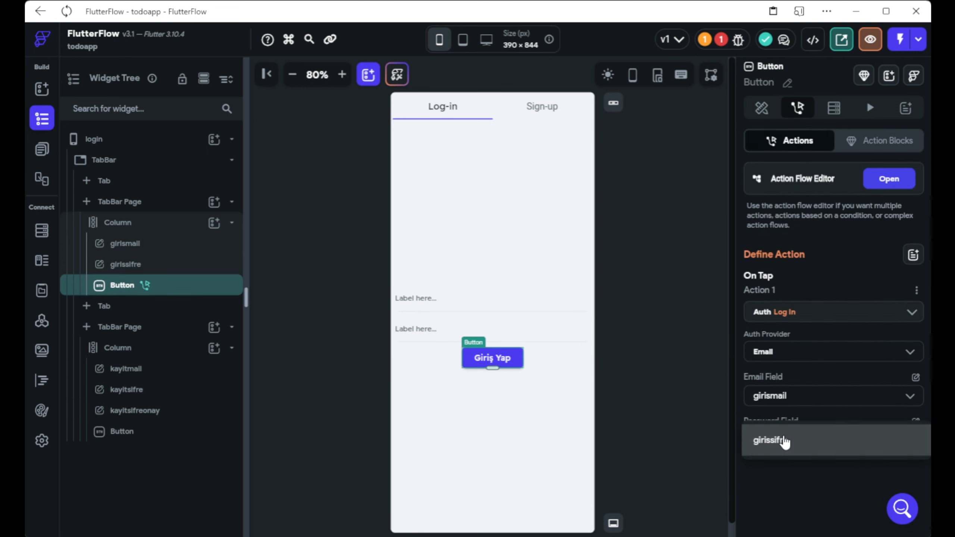
left_click(767, 447)
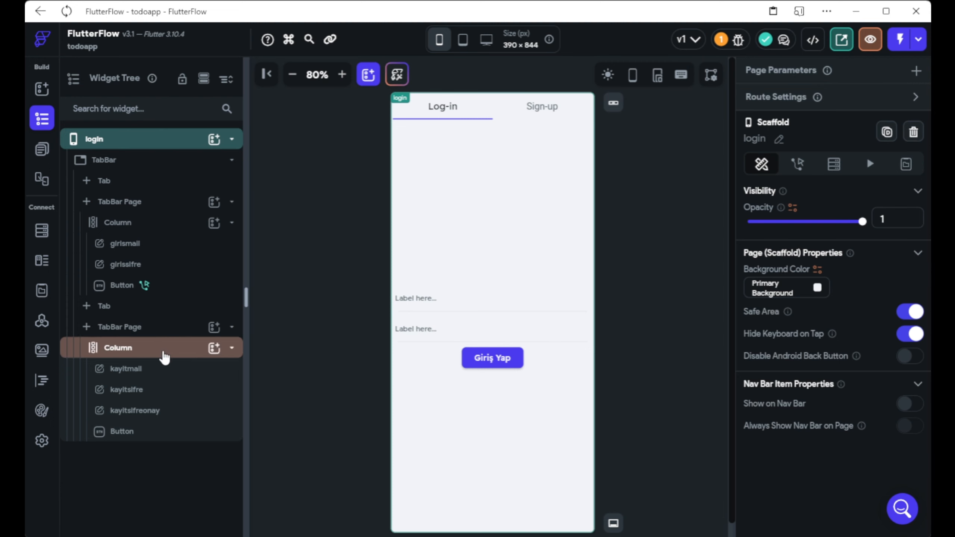
Turn on Password Field for kayitsifre and kayitsifreonay on the Sign-up tab.
left_click(164, 357)
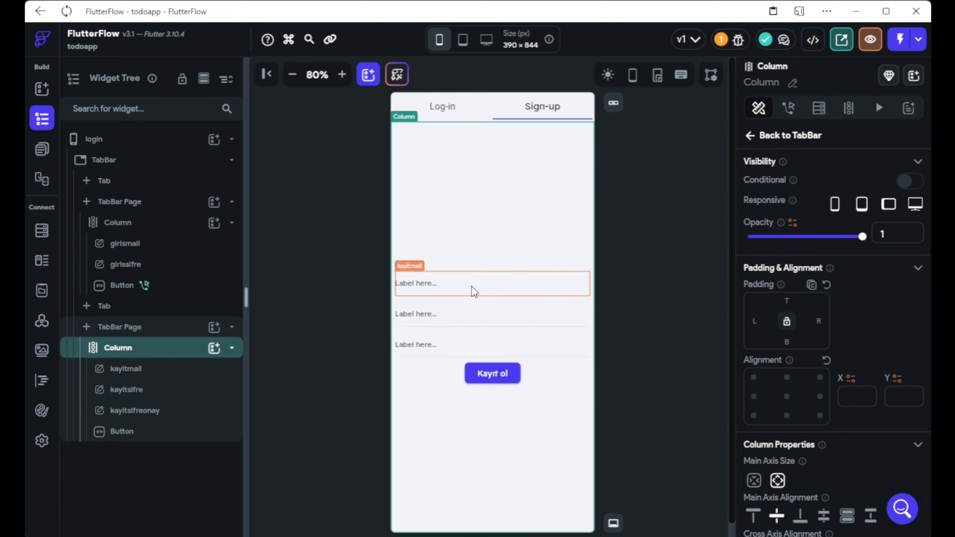
left_click(501, 297)
scroll(702, 323, "down", 1)
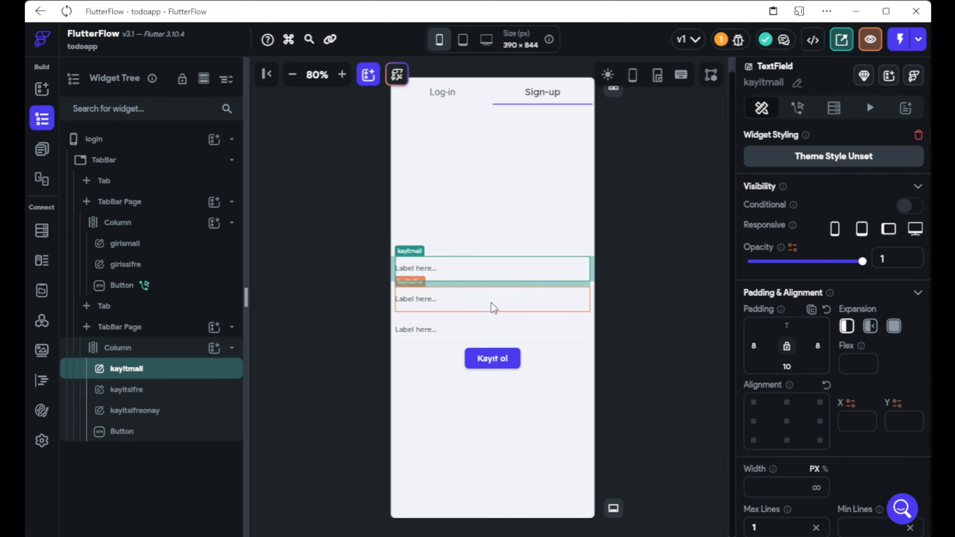
left_click(413, 301)
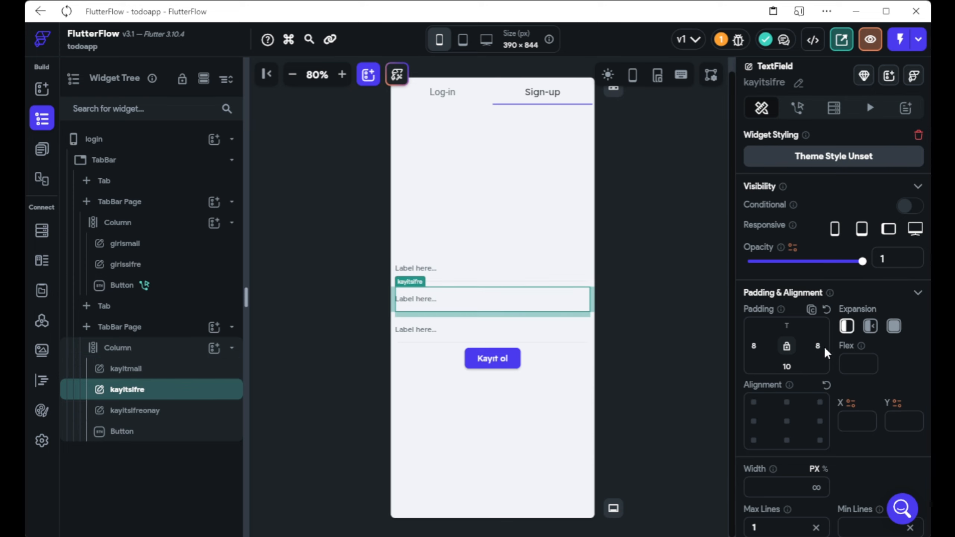
scroll(823, 346, "down", 15)
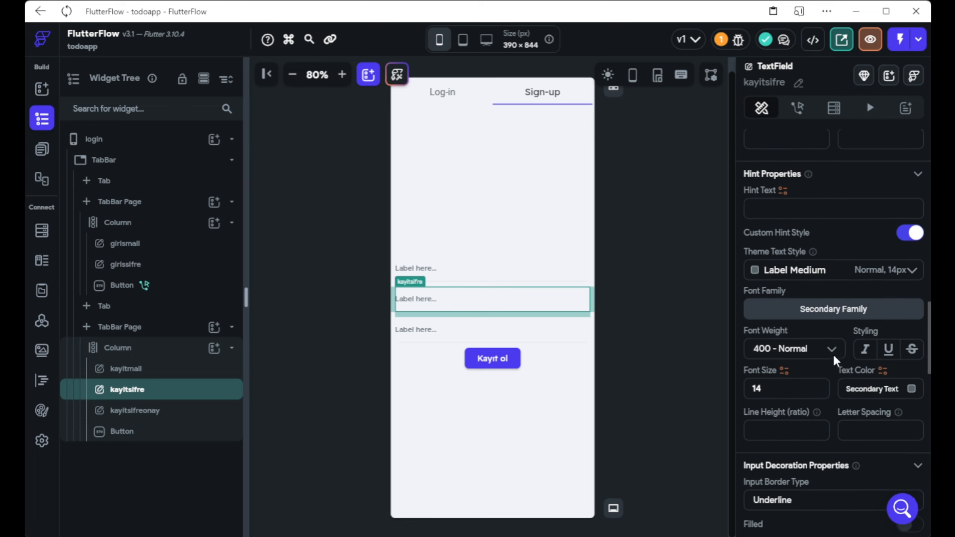
scroll(833, 355, "down", 10)
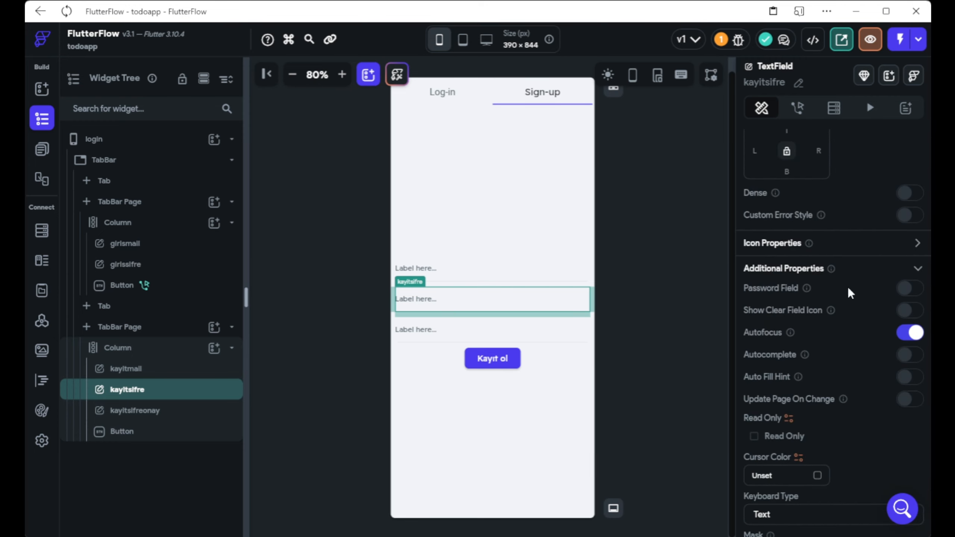
left_click(904, 290)
left_click(439, 333)
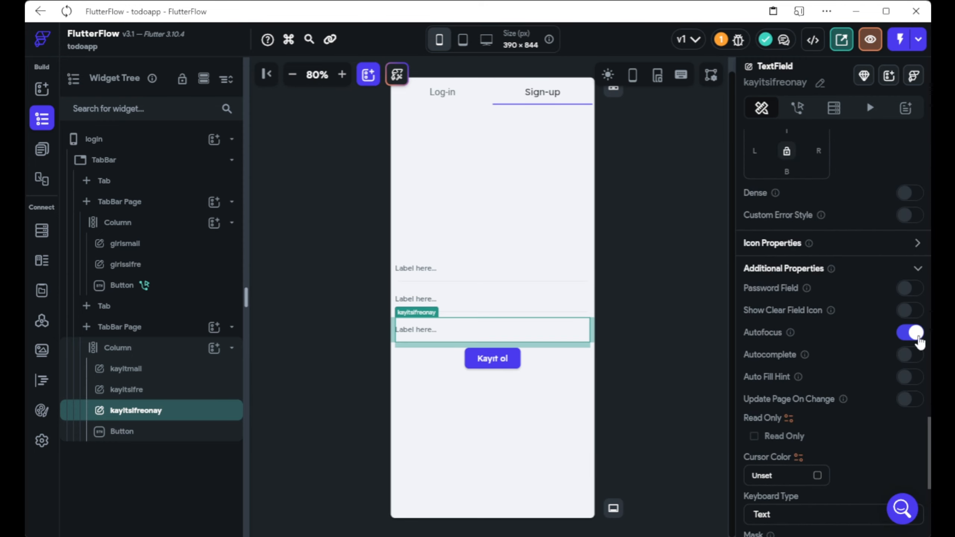
left_click(909, 289)
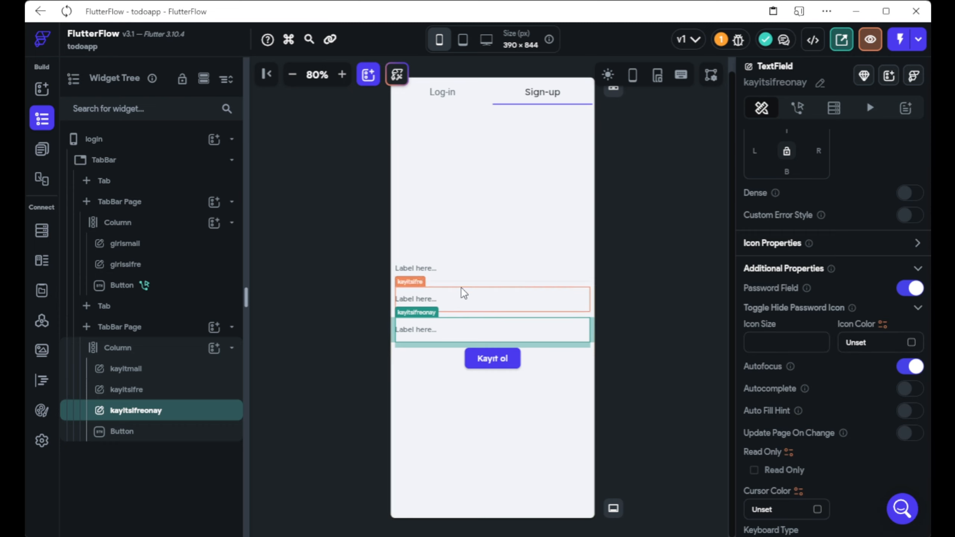
left_click(515, 272)
left_click(500, 359)
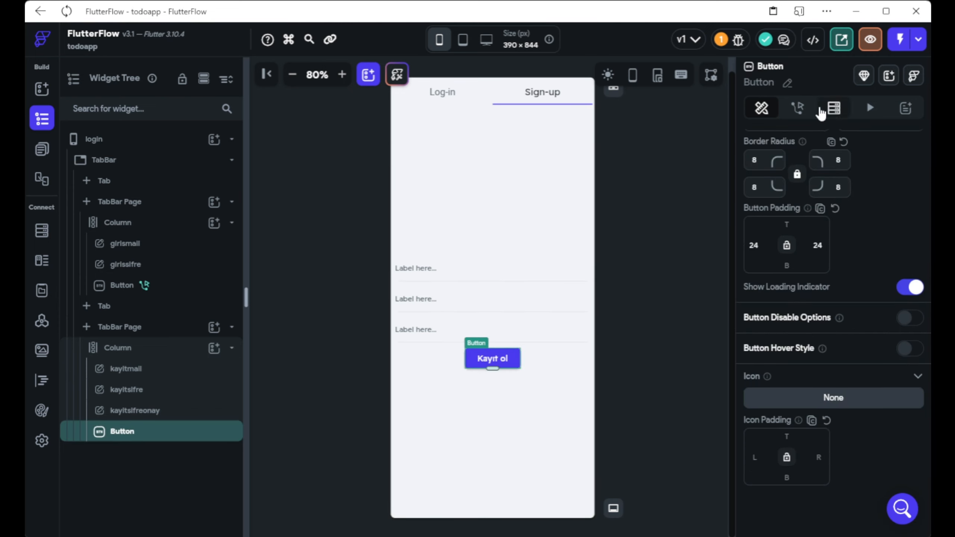
Add a Firebase Create Account action with Email provider to the Kayıt ol button.
left_click(797, 109)
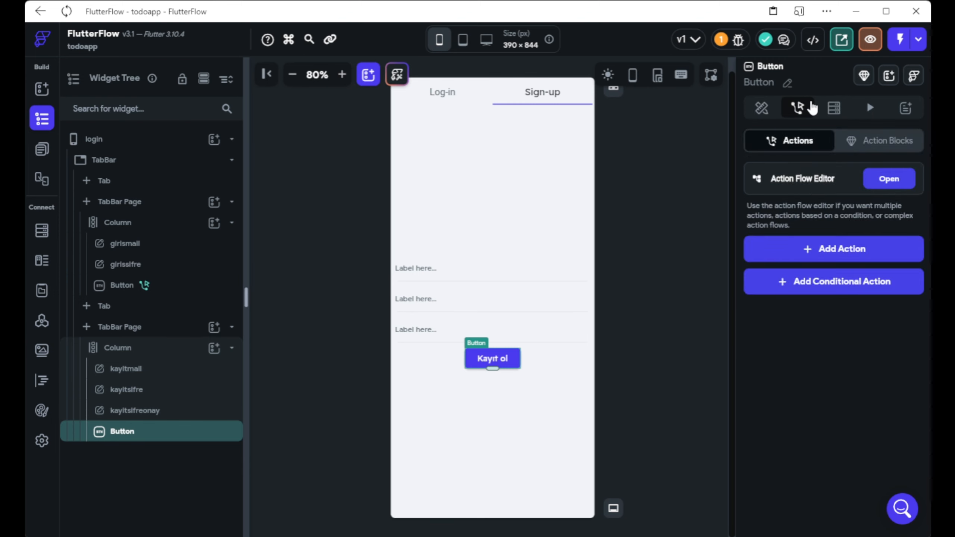
left_click(838, 249)
scroll(808, 268, "down", 5)
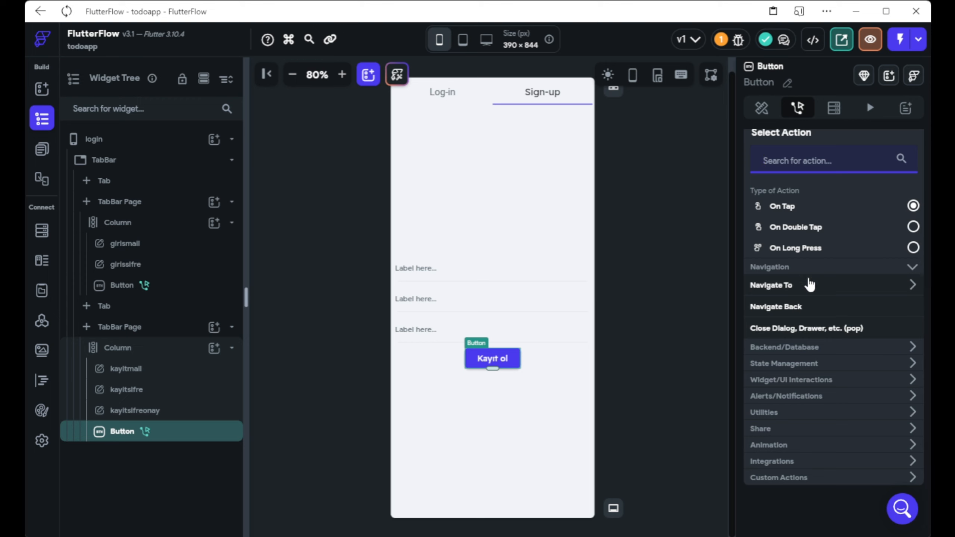
left_click(811, 348)
scroll(811, 353, "down", 3)
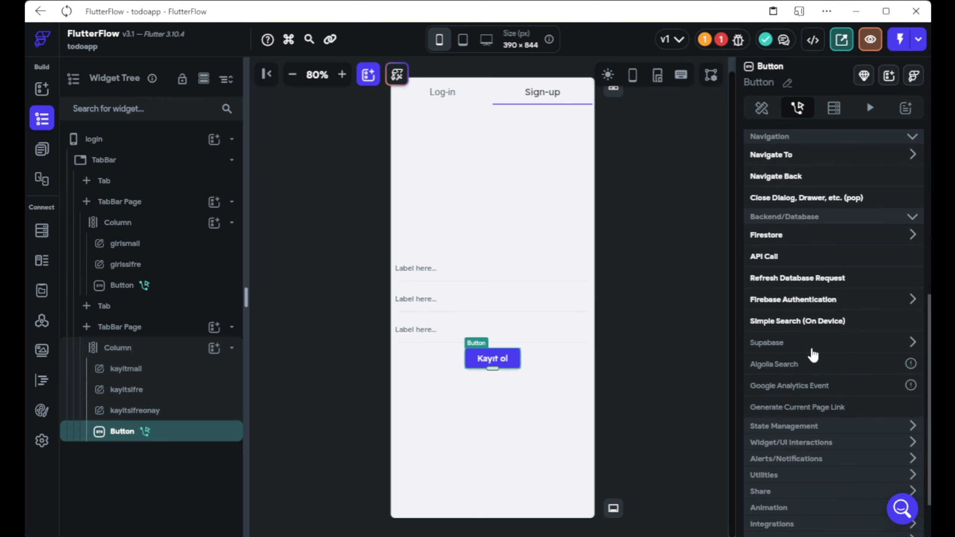
left_click(795, 301)
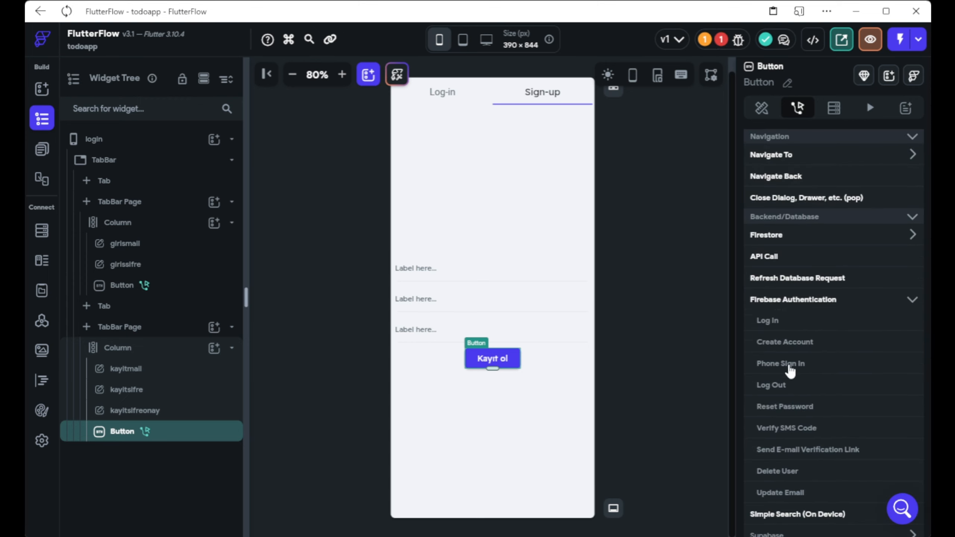
left_click(784, 343)
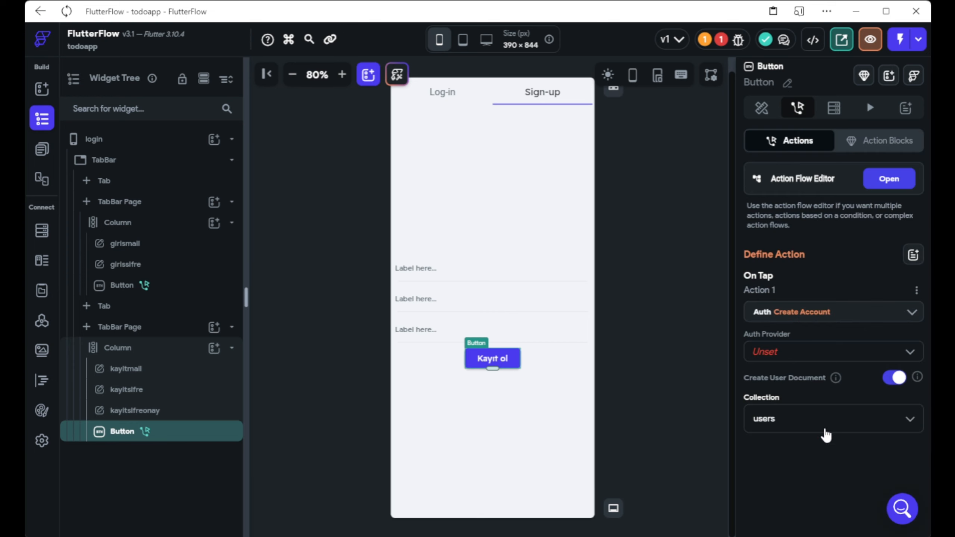
left_click(816, 355)
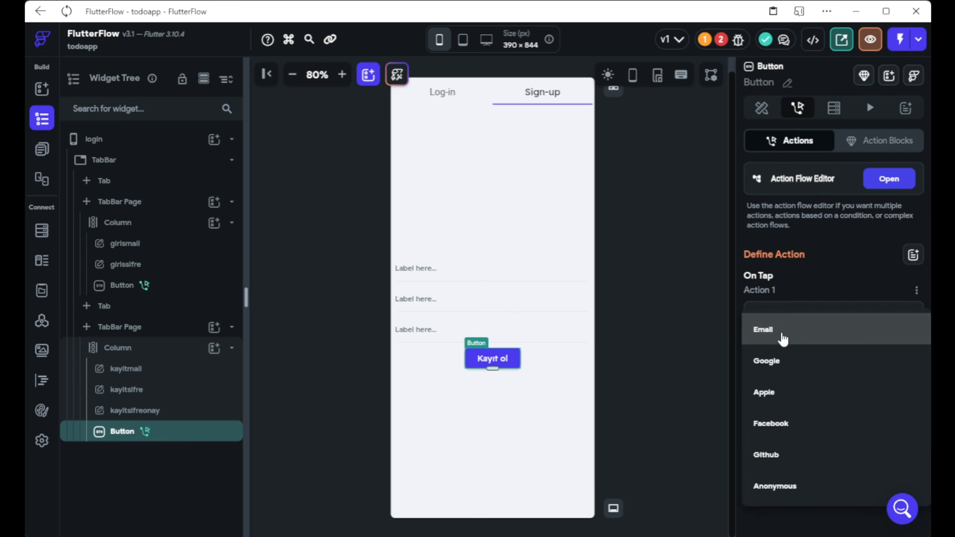
left_click(778, 331)
Set the account's email, password and confirm fields to kayitmail, kayitsifre and kayitsifreonay.
scroll(777, 376, "down", 4)
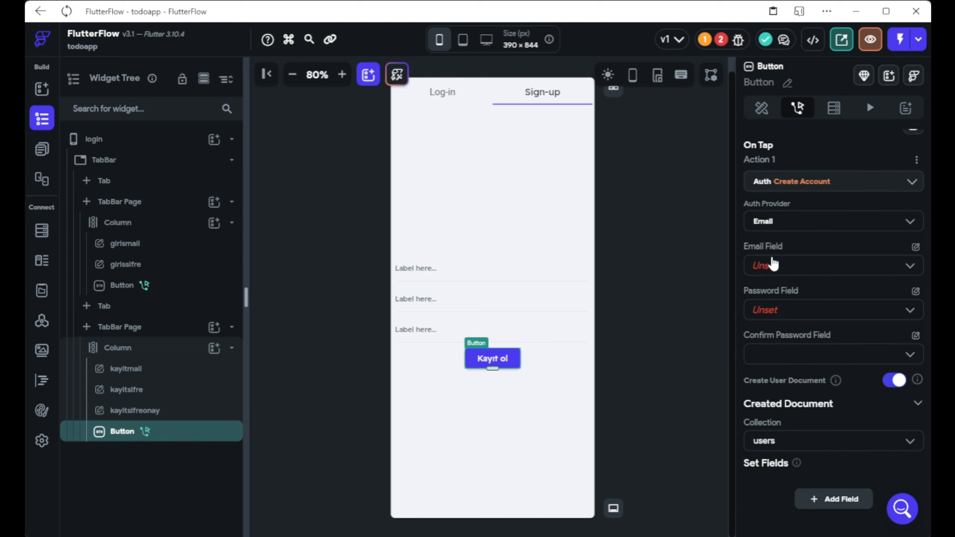
left_click(773, 265)
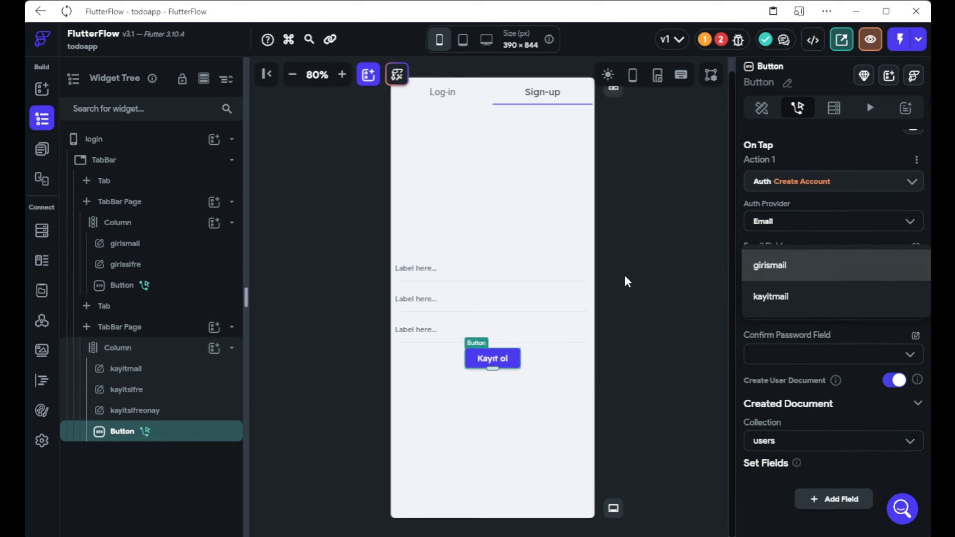
left_click(735, 275)
left_click(767, 269)
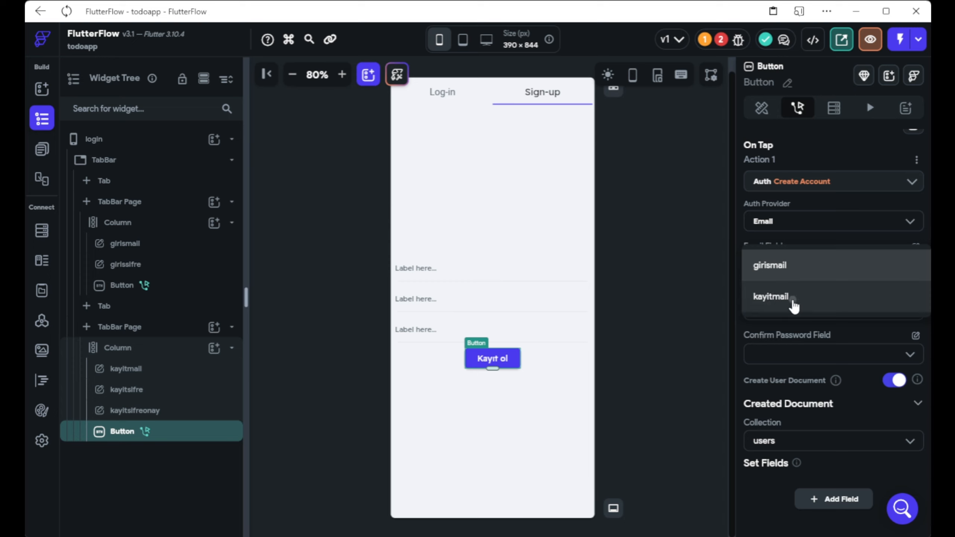
left_click(790, 298)
left_click(759, 316)
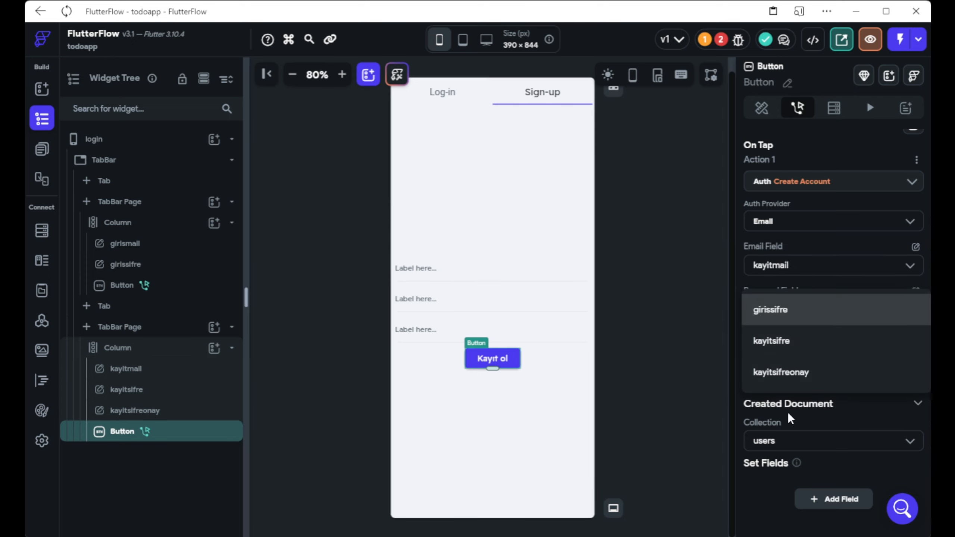
left_click(786, 339)
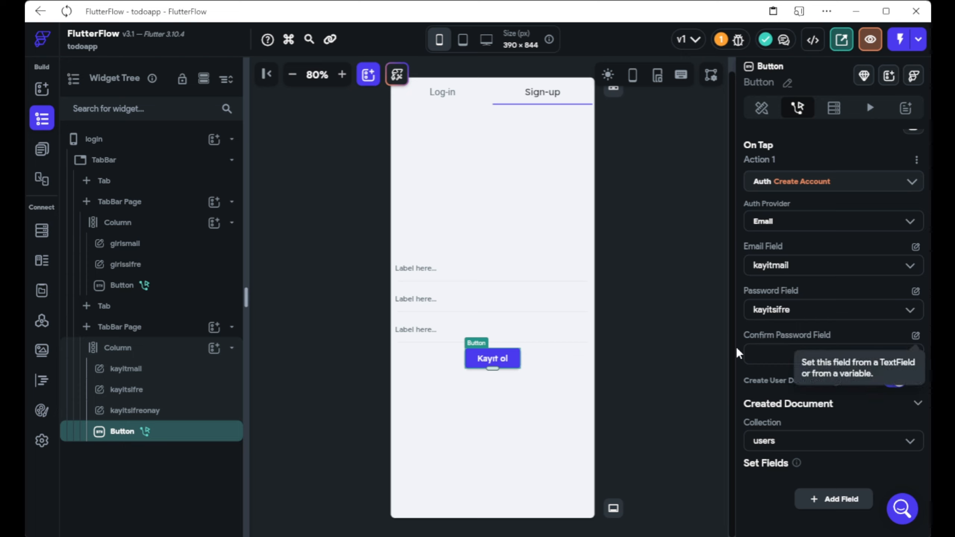
left_click(778, 353)
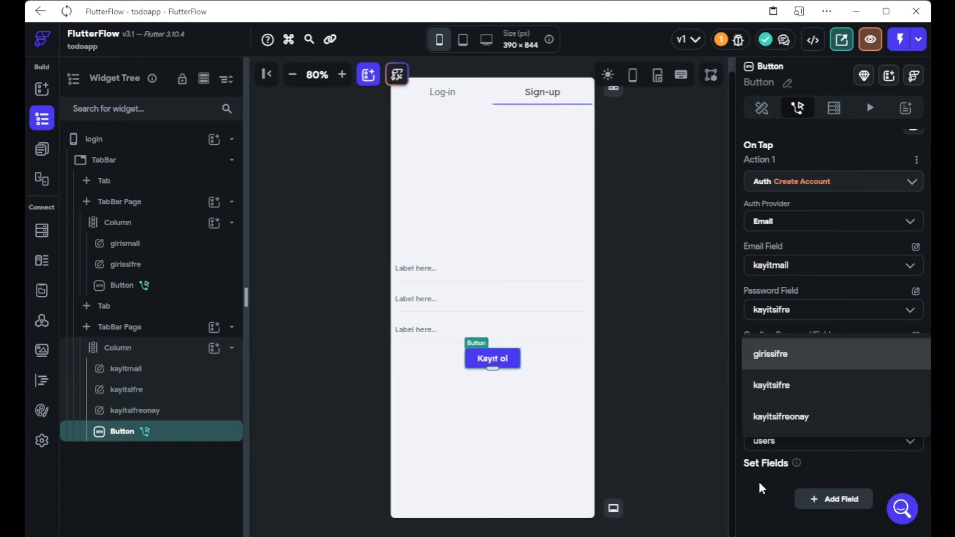
left_click(782, 417)
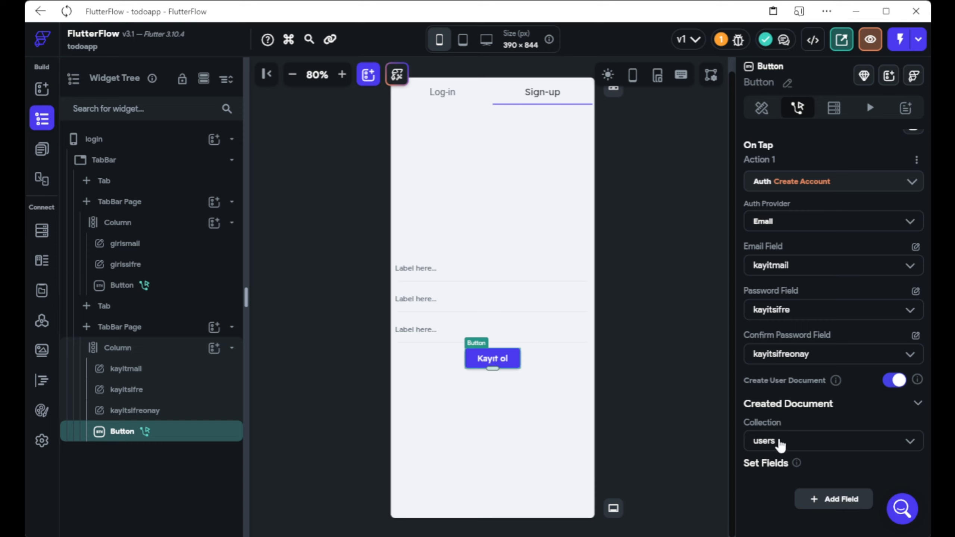
scroll(825, 468, "up", 3)
scroll(808, 179, "down", 4)
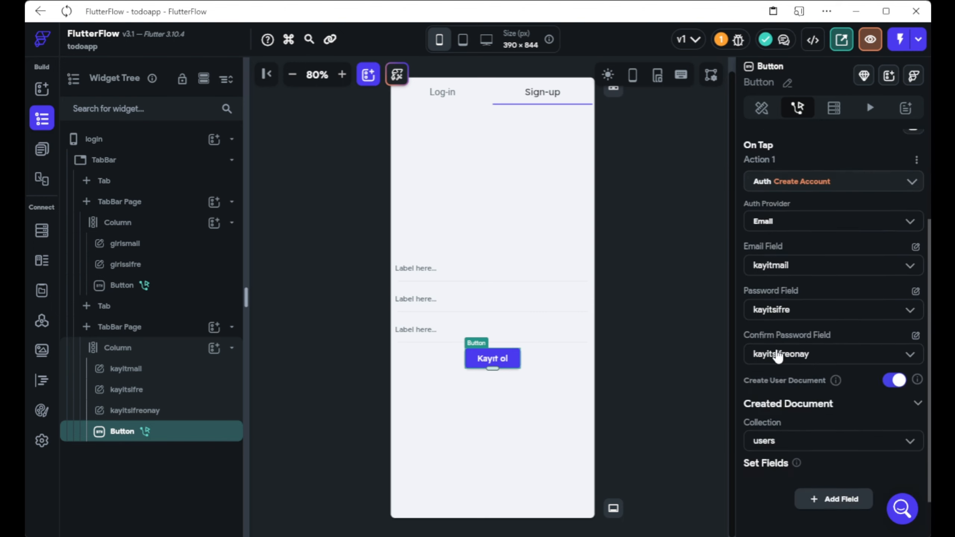
scroll(780, 282, "down", 2)
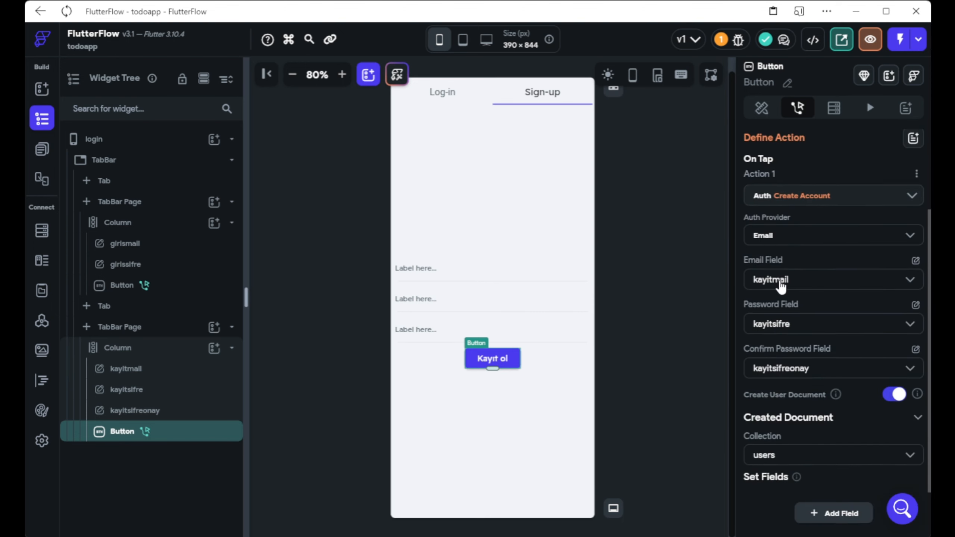
scroll(765, 307, "down", 2)
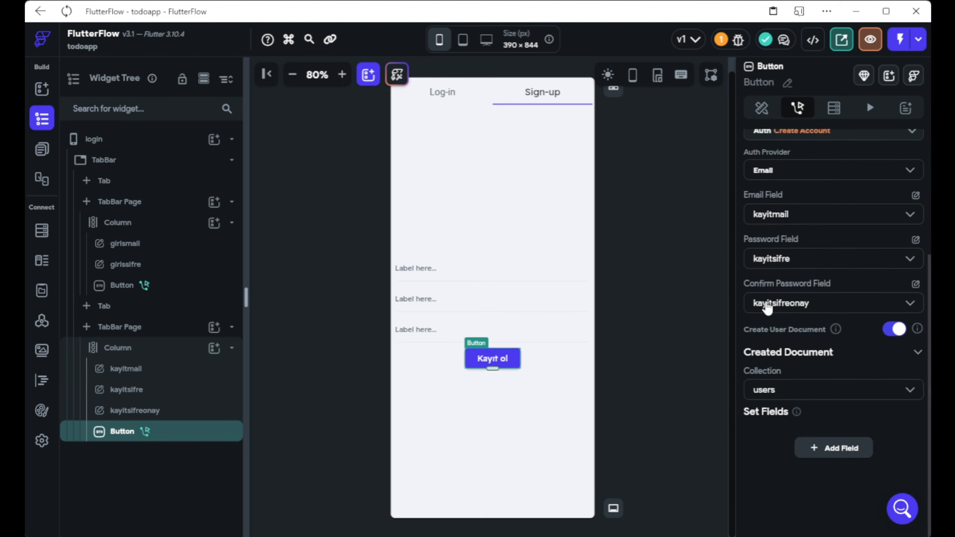
Remove the display_name entry from the Create Account action's Set Fields.
left_click(827, 451)
left_click(907, 446)
scroll(907, 445, "down", 4)
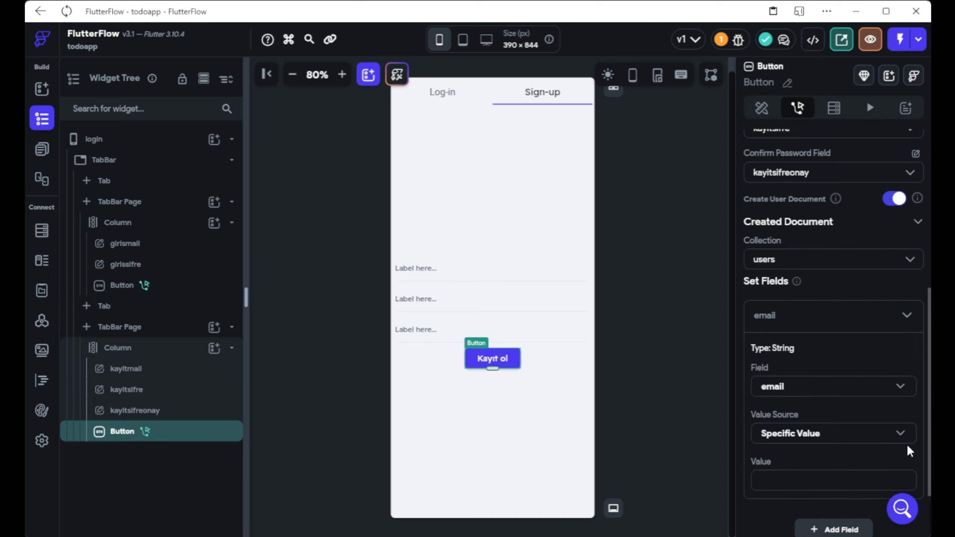
left_click(808, 390)
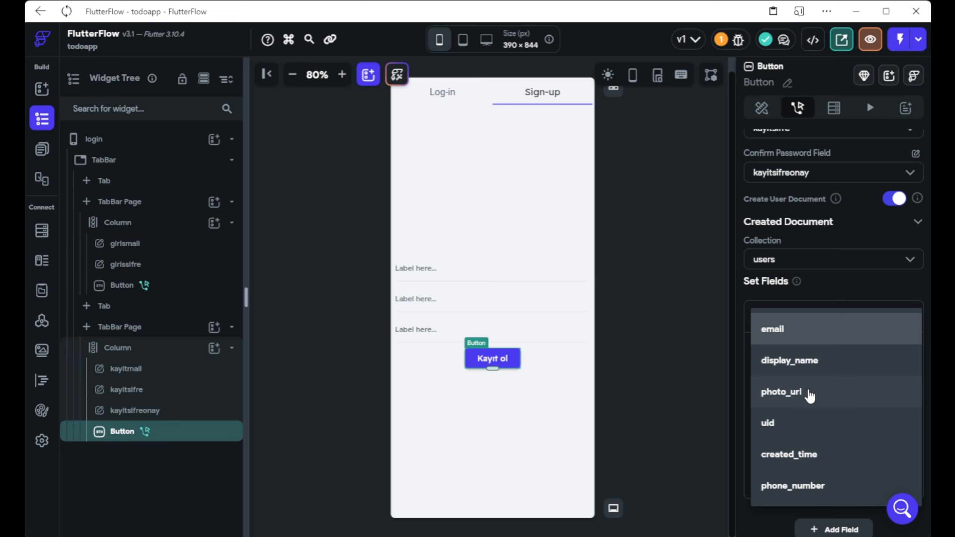
left_click(819, 363)
left_click(805, 447)
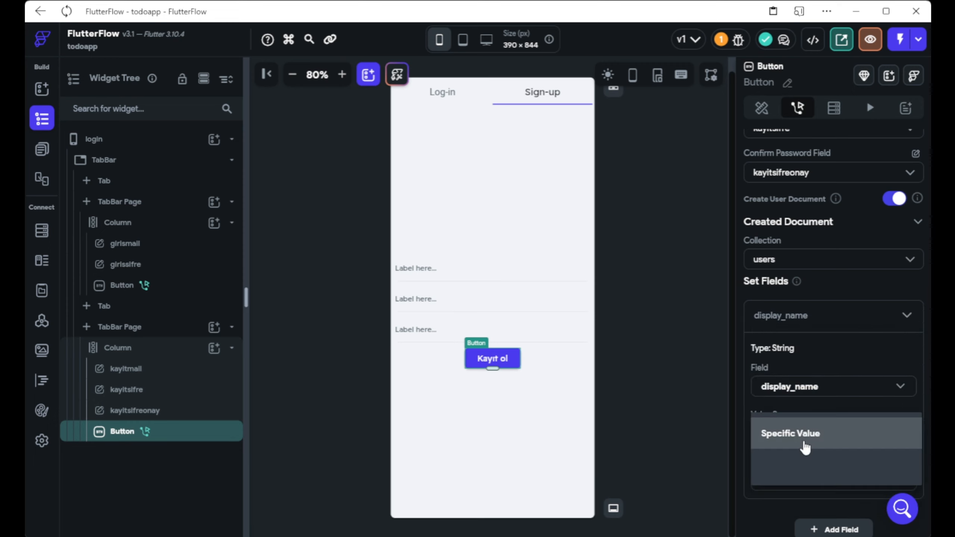
left_click(871, 344)
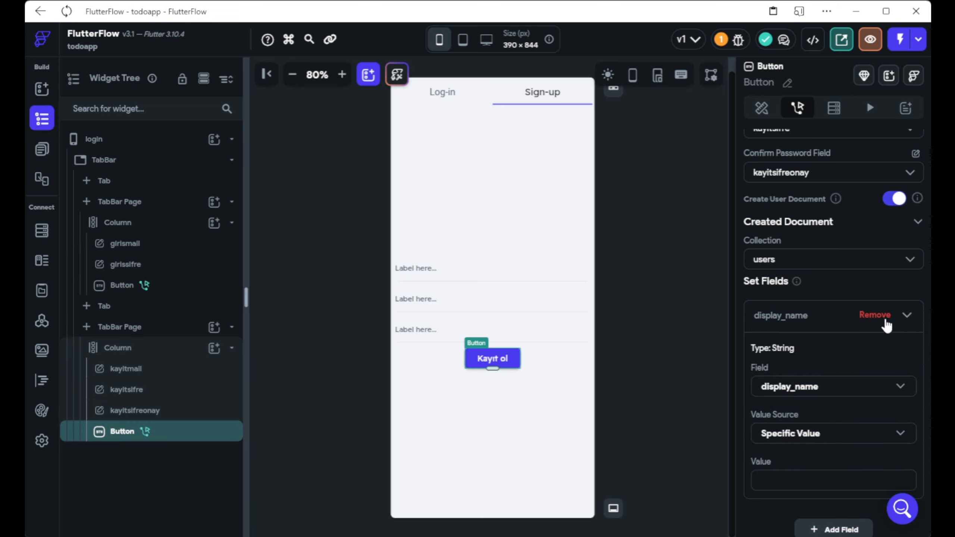
left_click(879, 318)
scroll(854, 430, "up", 5)
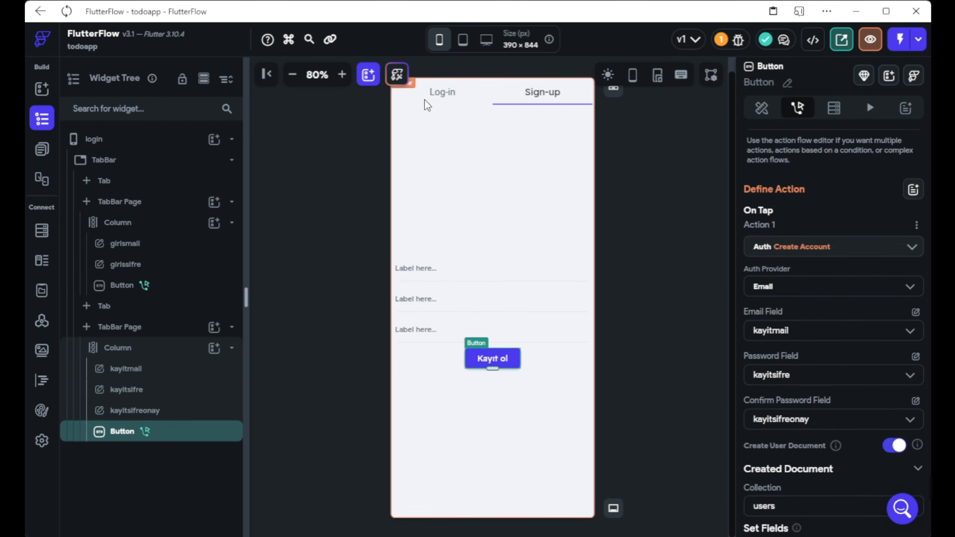
Open the homepage and retitle its header from Page Title to Yapılacaklar.
left_click(438, 99)
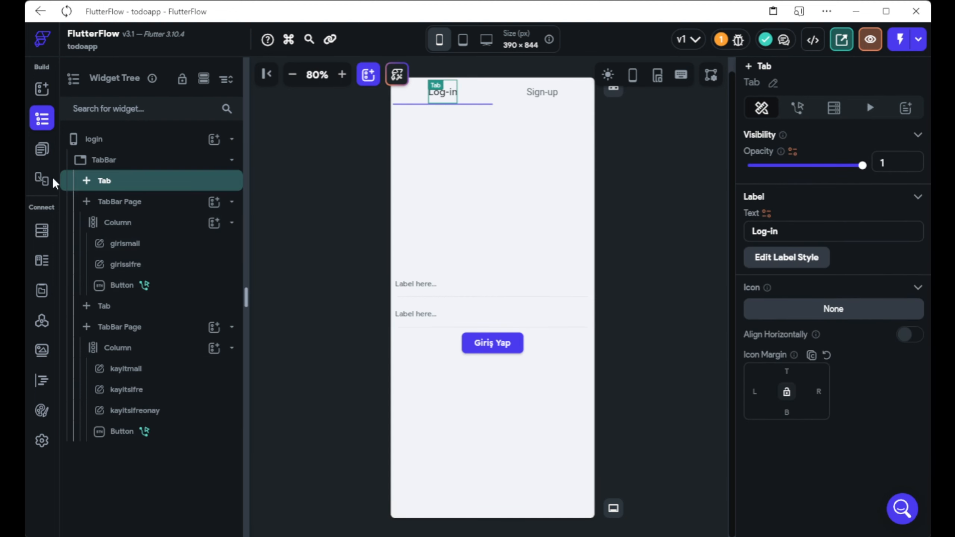
left_click(41, 148)
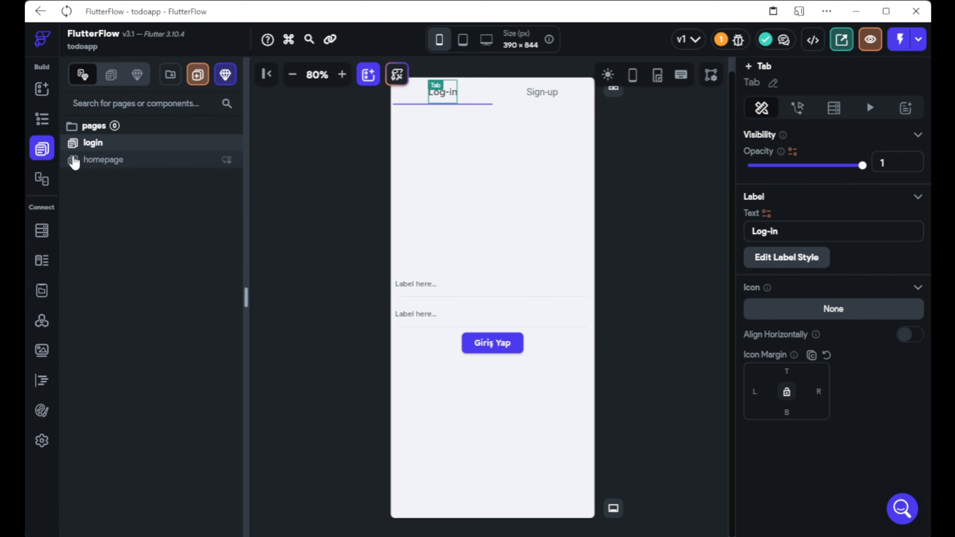
left_click(99, 159)
left_click(438, 93)
left_click(791, 208)
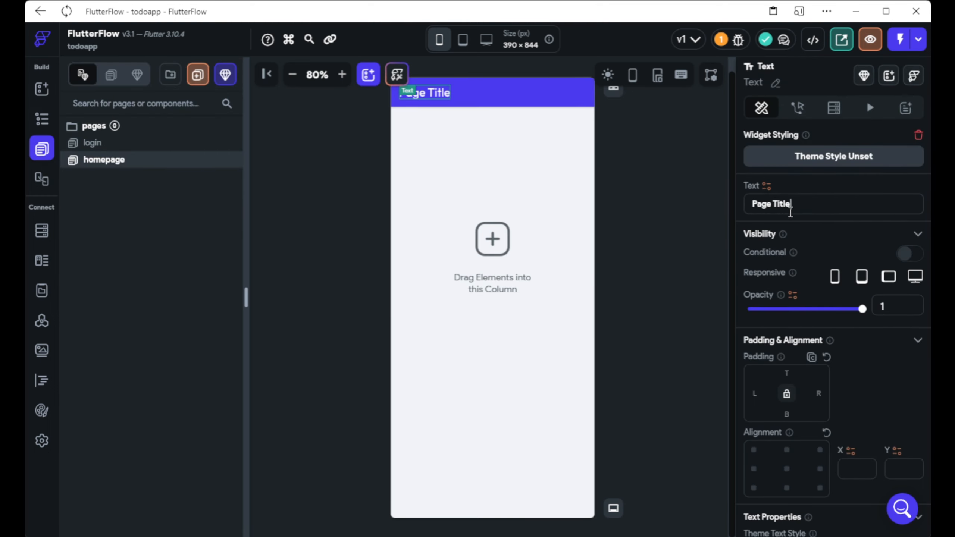
left_click_drag(791, 210, 718, 215)
type("Yapılacakları")
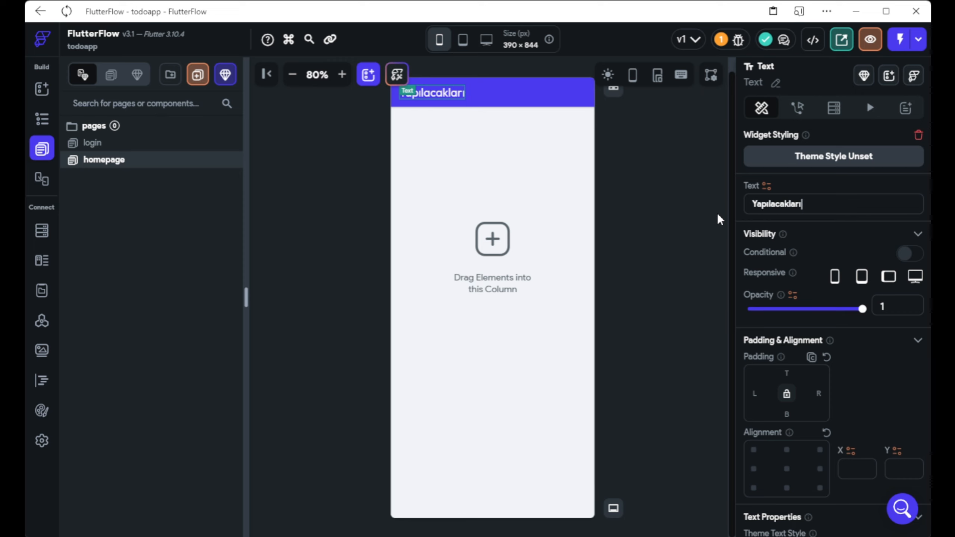
key("BackSpace")
key("Return")
left_click(444, 207)
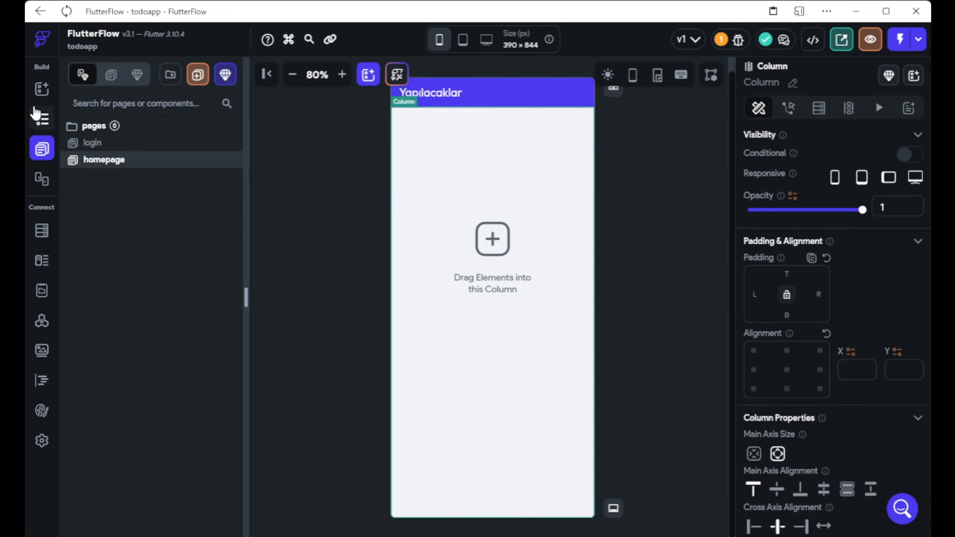
Search the widget palette for 'list' and drop a ListTile into the homepage Column.
left_click(41, 91)
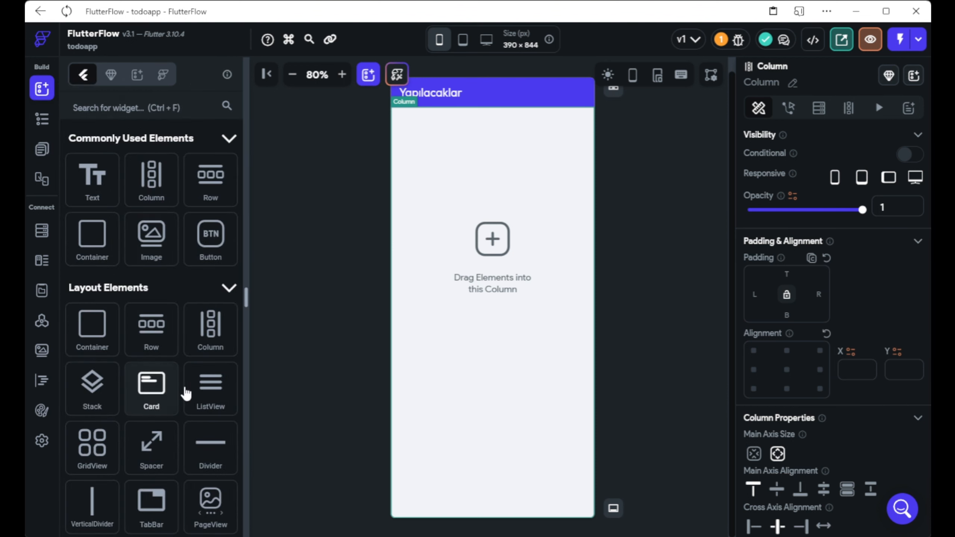
left_click_drag(211, 397, 84, 115)
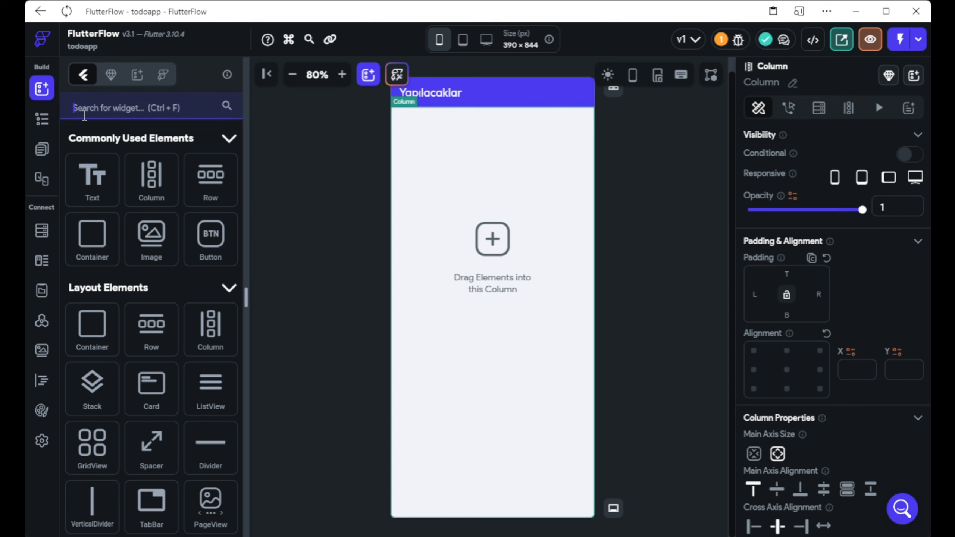
type("list")
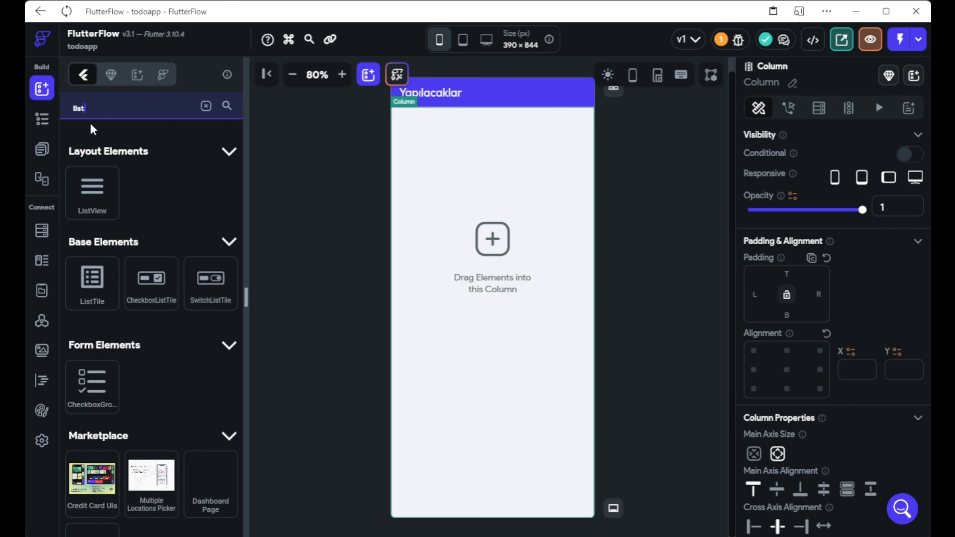
left_click_drag(95, 297, 558, 187)
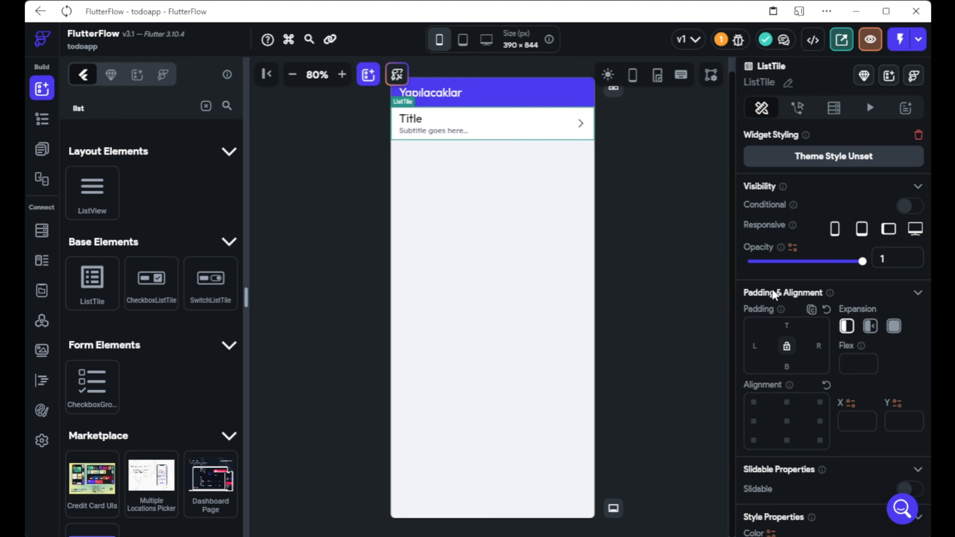
Begin adding a new On Tap action to the homepage ListTile.
left_click(799, 113)
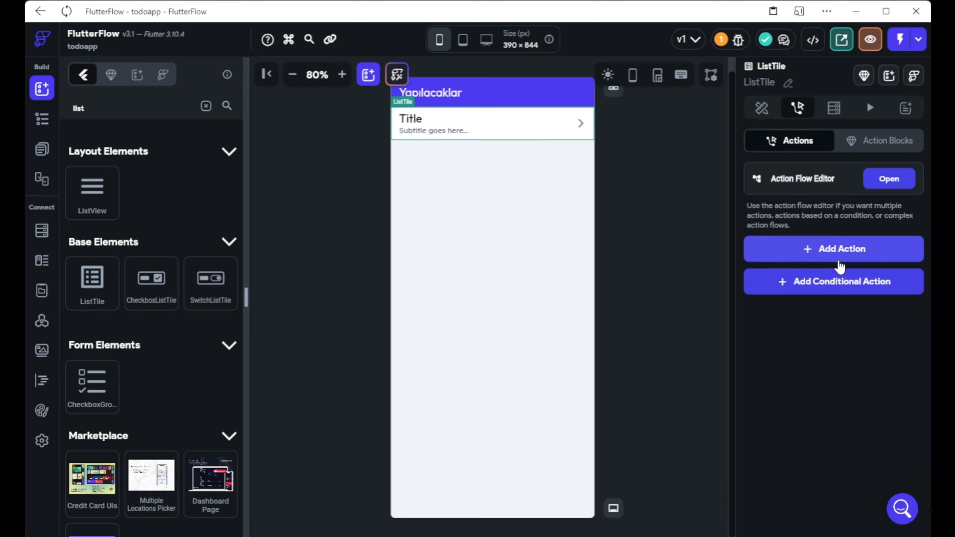
left_click(844, 249)
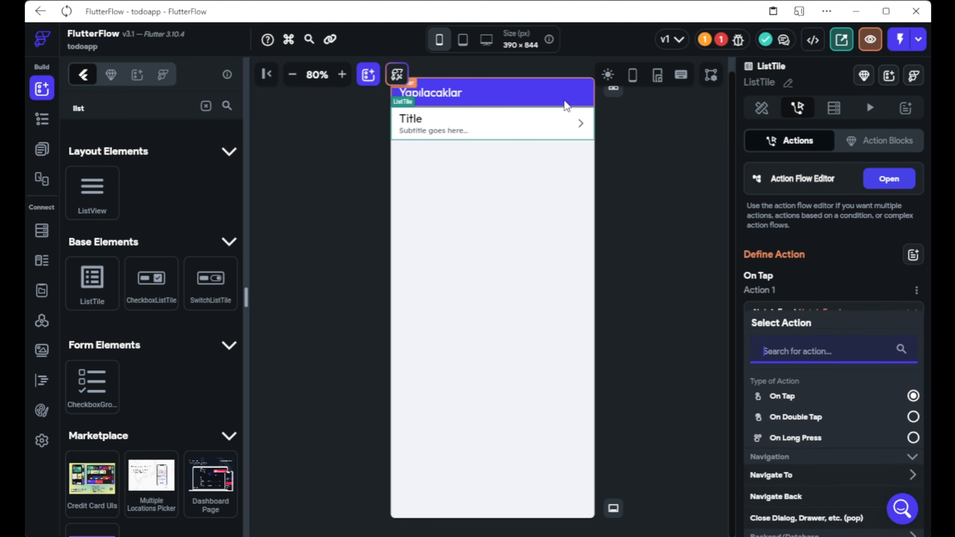
left_click(508, 93)
left_click(438, 137)
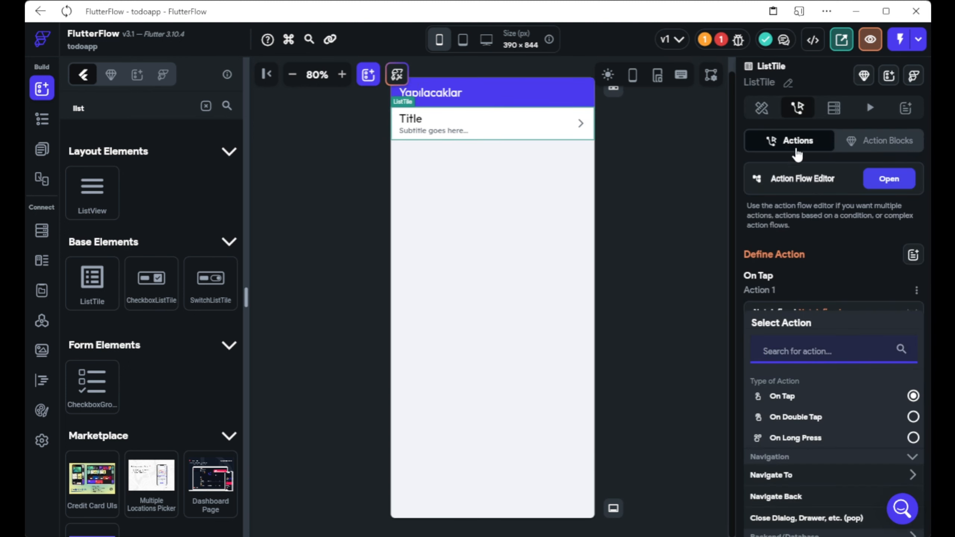
scroll(845, 319, "down", 2)
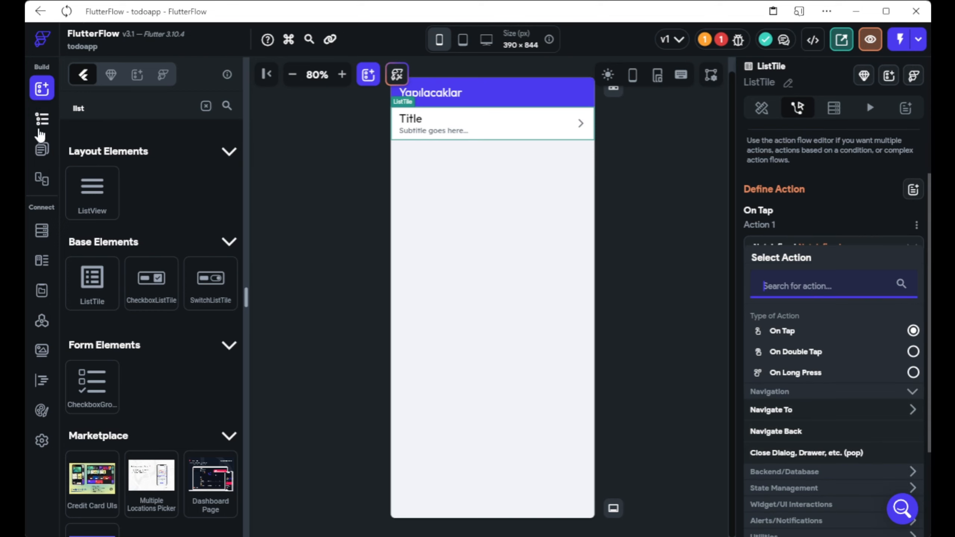
Create a new blank page named yapilacaksayfasi.
left_click(42, 154)
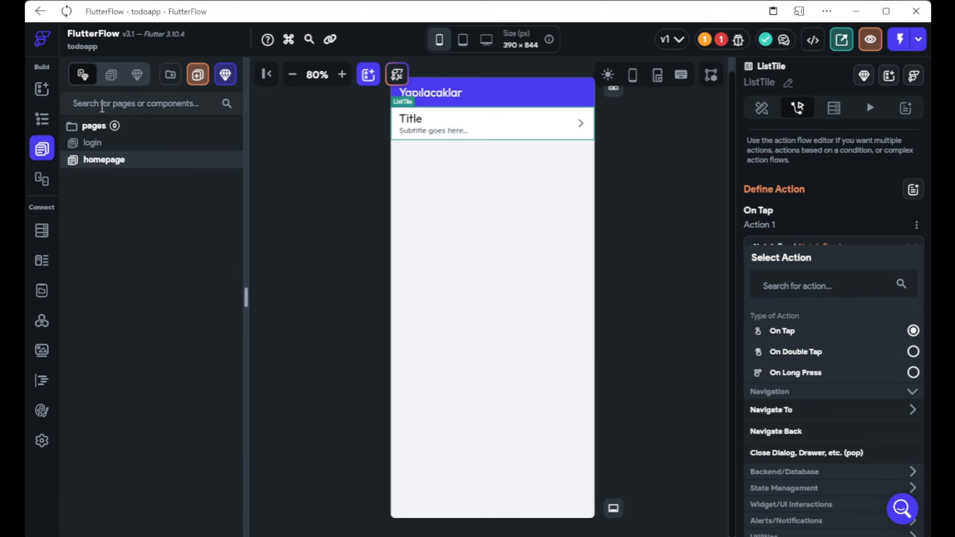
left_click(202, 77)
type("ya")
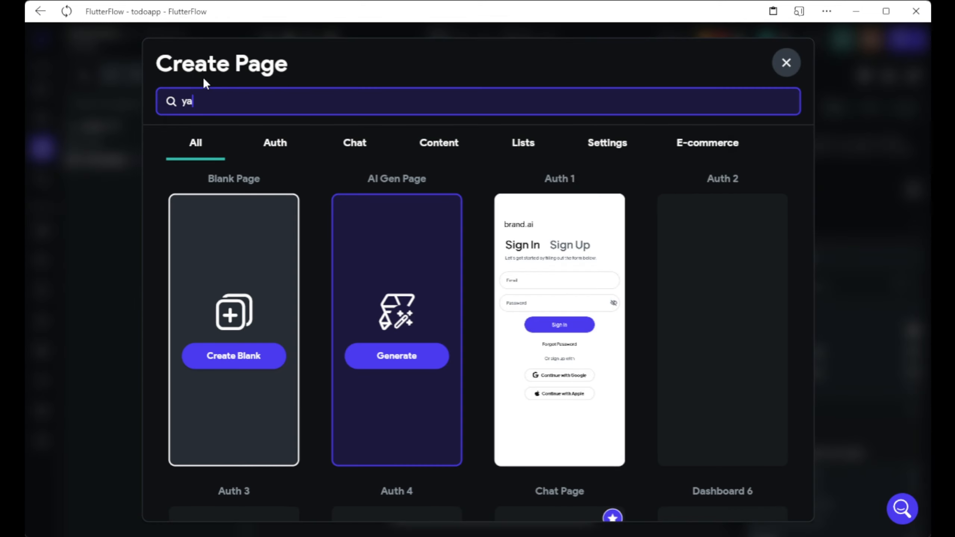
type("pilacaksayfasi")
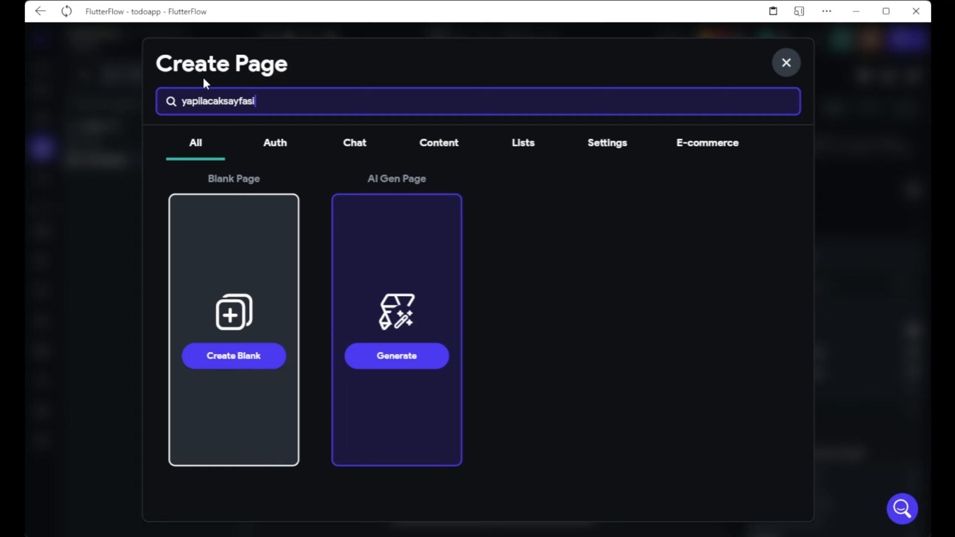
left_click(258, 356)
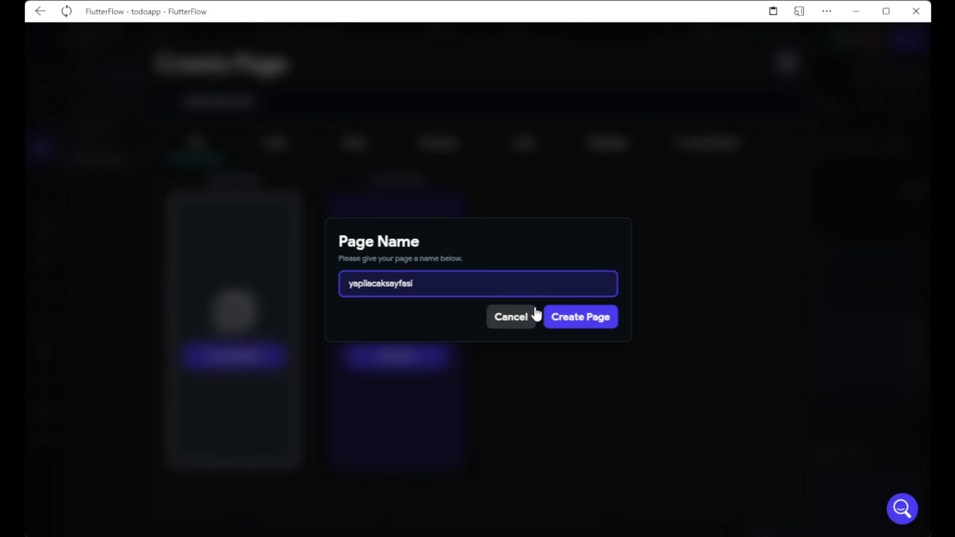
key("Return")
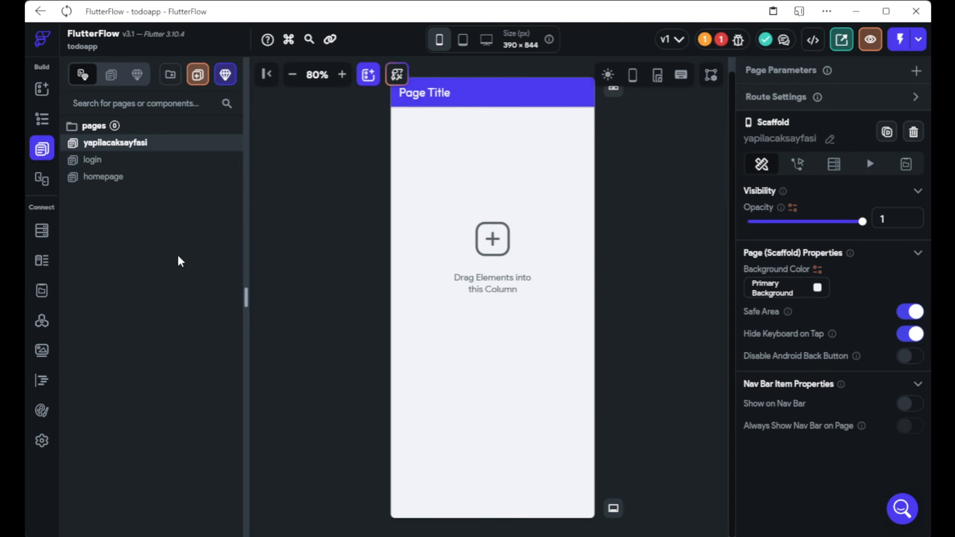
Make the homepage ListTile navigate to yapilacaksayfasi when tapped.
left_click(115, 165)
left_click(118, 178)
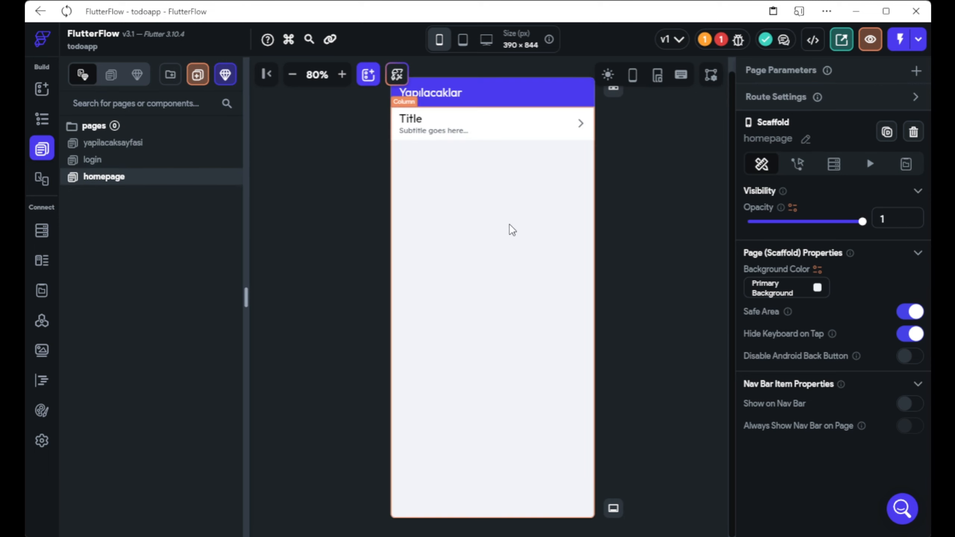
left_click(467, 127)
scroll(861, 377, "down", 4)
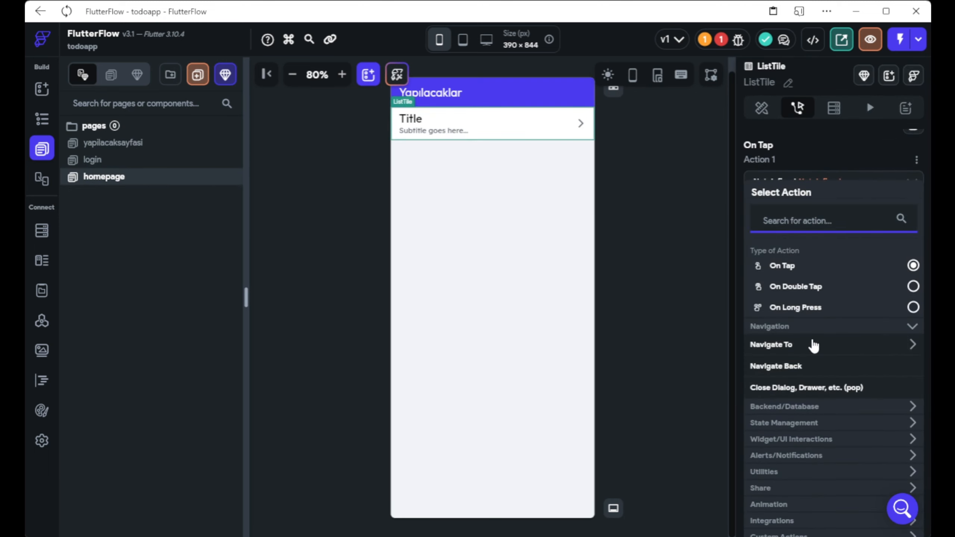
left_click(812, 343)
scroll(813, 346, "down", 2)
left_click(812, 344)
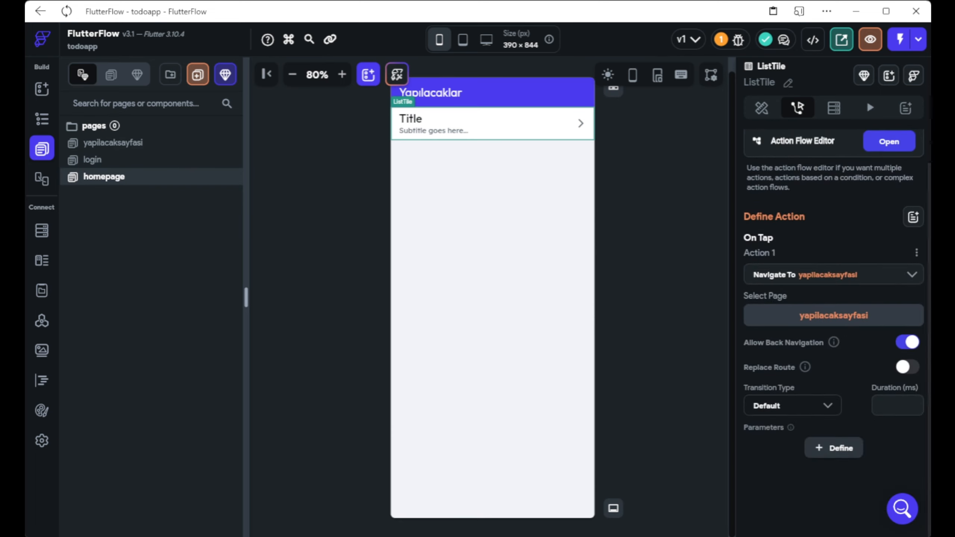
left_click(830, 109)
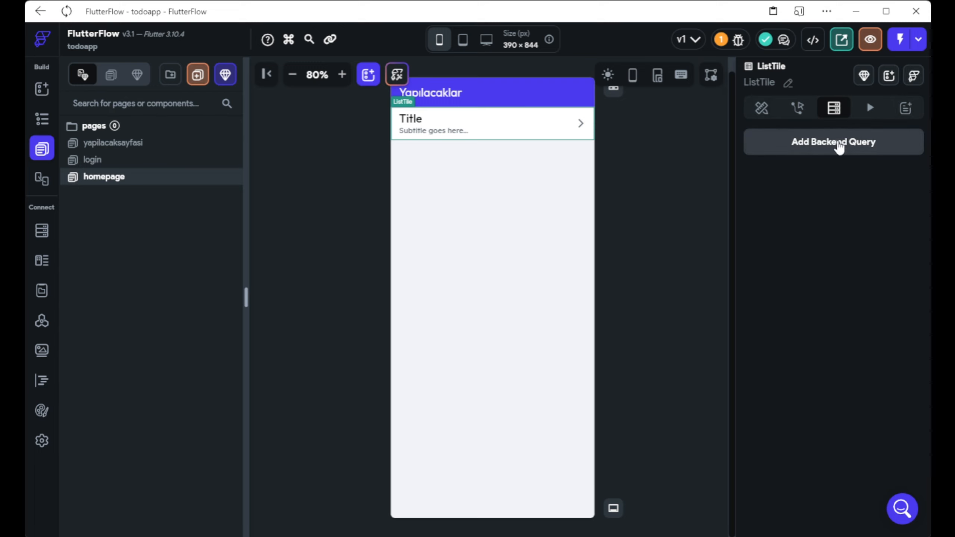
Add a Firebase collection query on todolist to the ListTile.
left_click(796, 143)
left_click(605, 142)
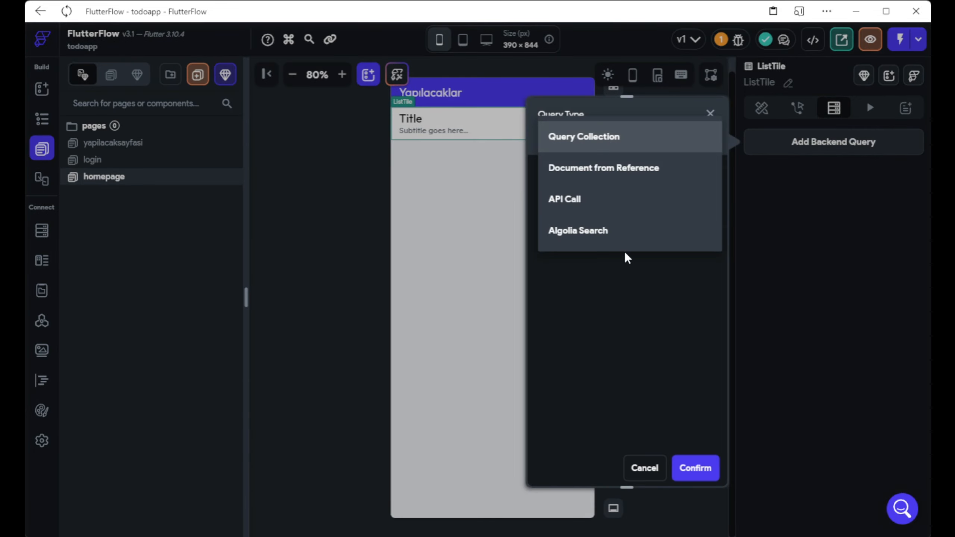
left_click(601, 150)
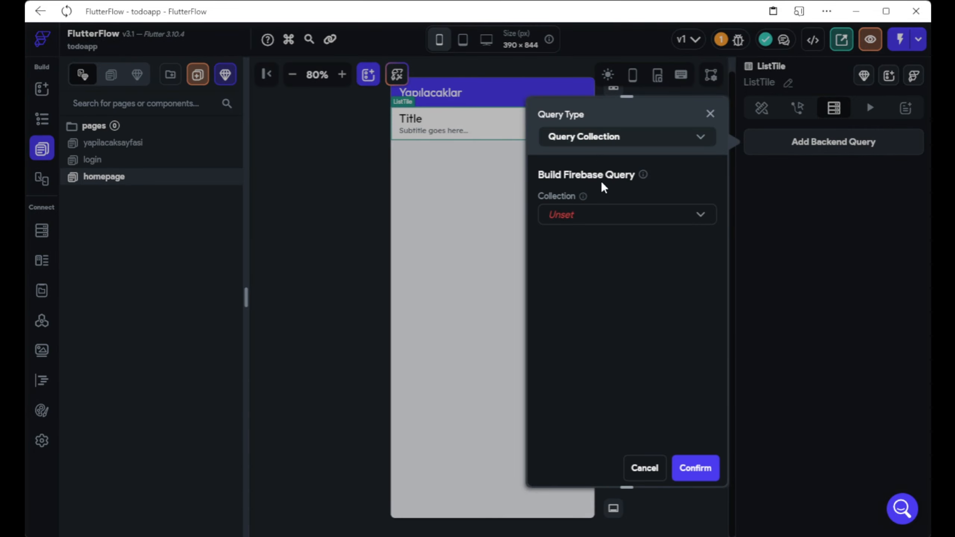
left_click(589, 215)
left_click(581, 221)
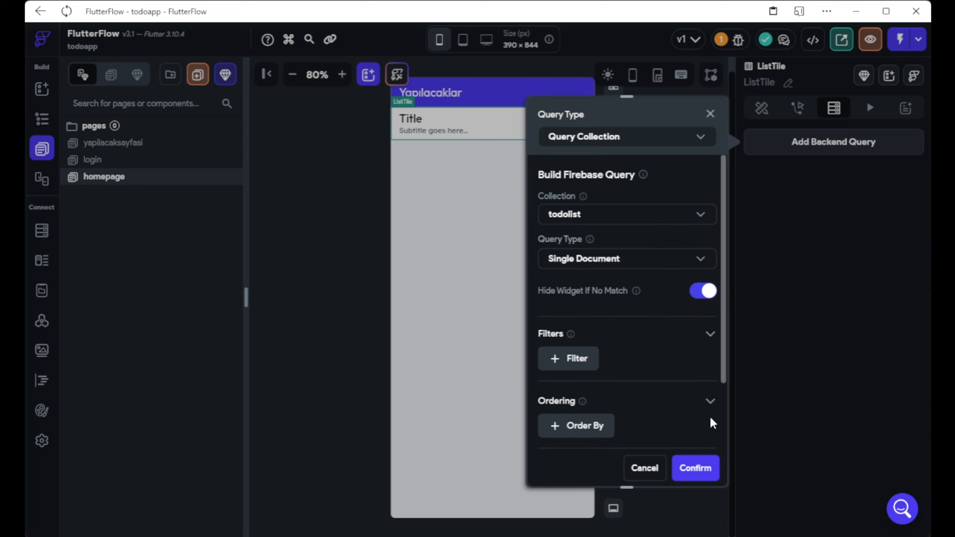
scroll(597, 293, "down", 2)
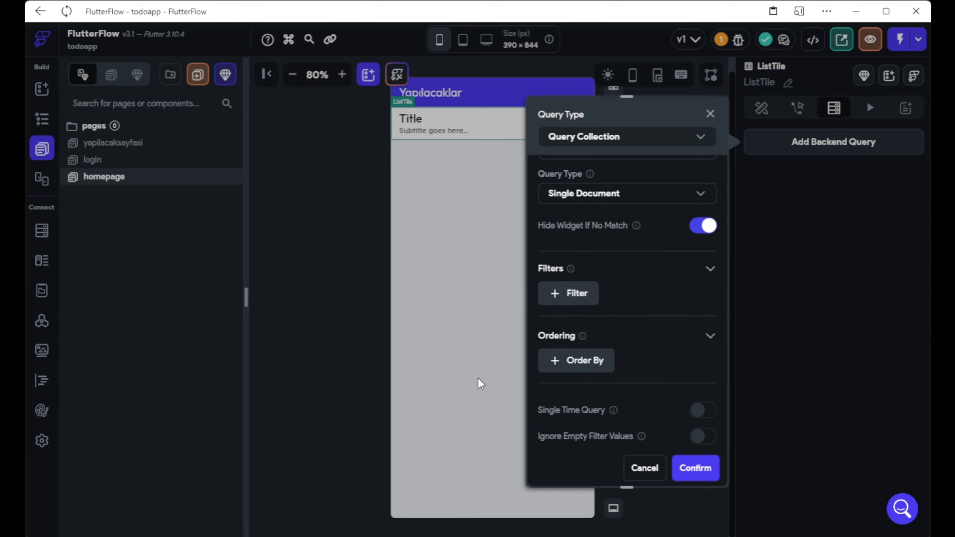
scroll(610, 392, "down", 1)
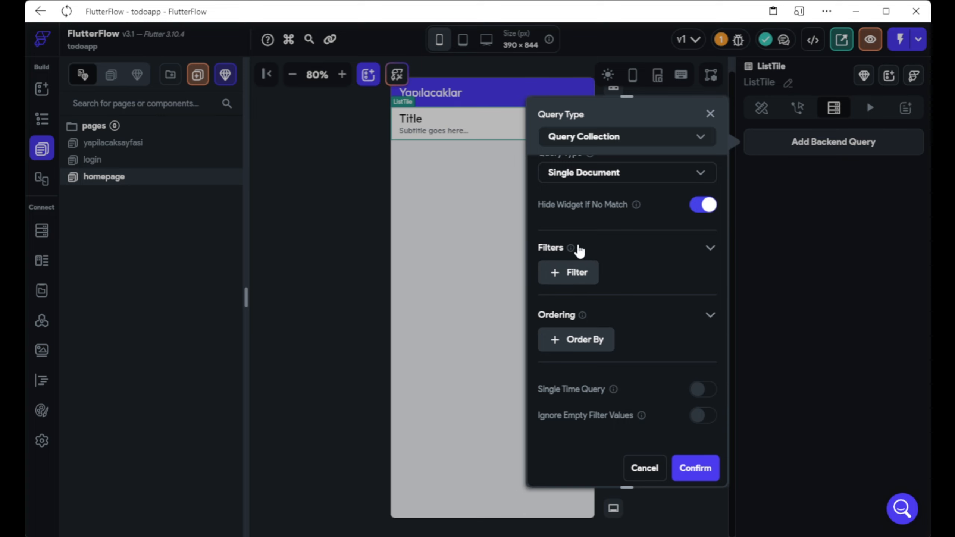
Add a query filter on the author field with relation Equal To.
left_click(567, 274)
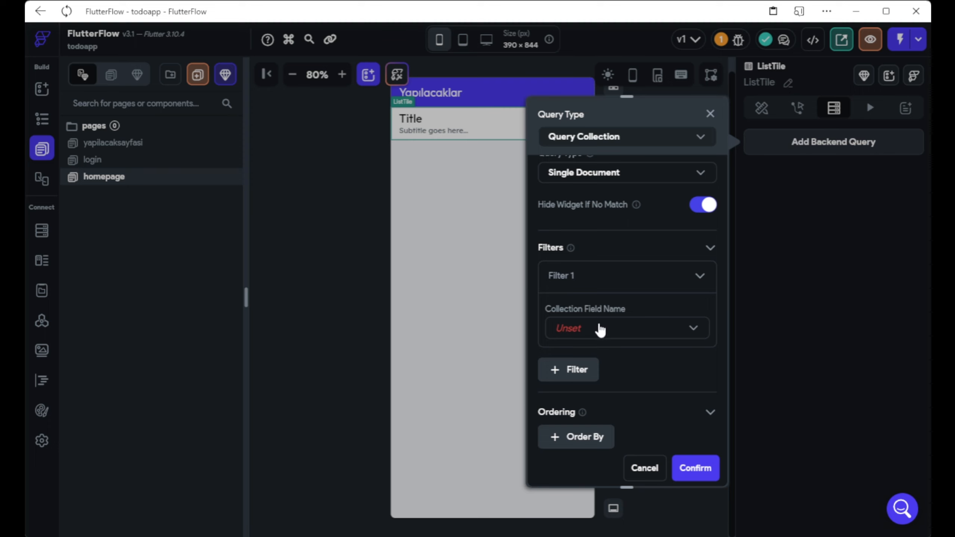
left_click(601, 329)
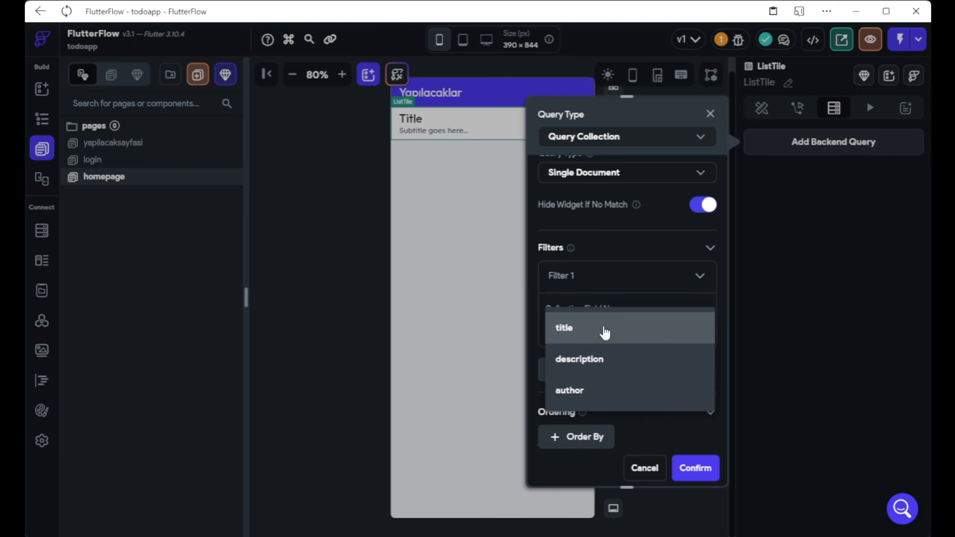
left_click(607, 391)
scroll(607, 391, "down", 3)
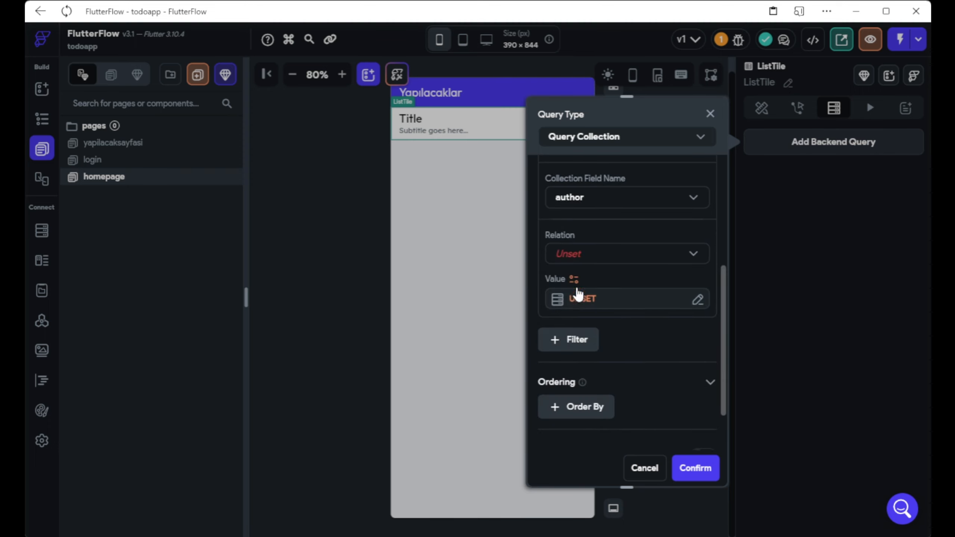
left_click(576, 259)
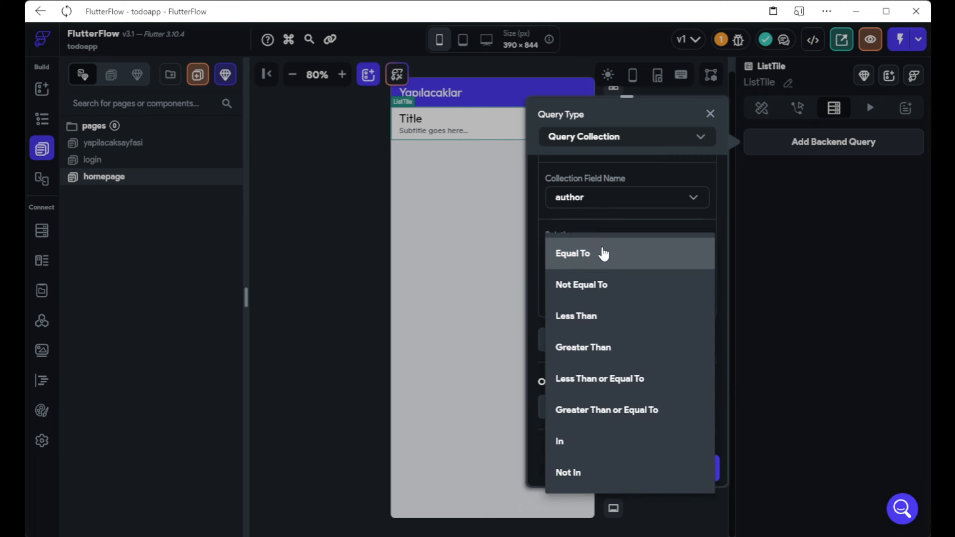
left_click(604, 254)
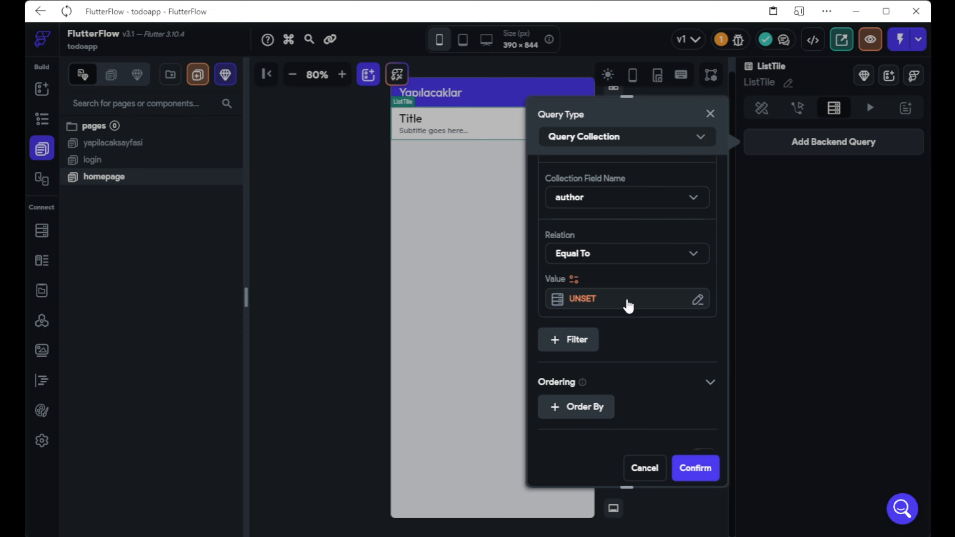
Set the filter value to Authenticated User > User Reference and confirm the query.
left_click(640, 299)
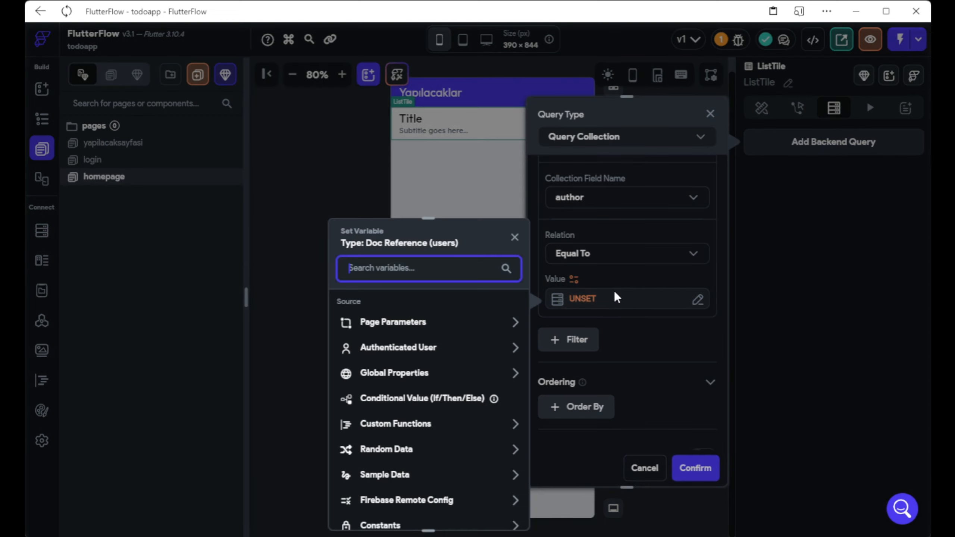
left_click(423, 350)
scroll(423, 350, "down", 2)
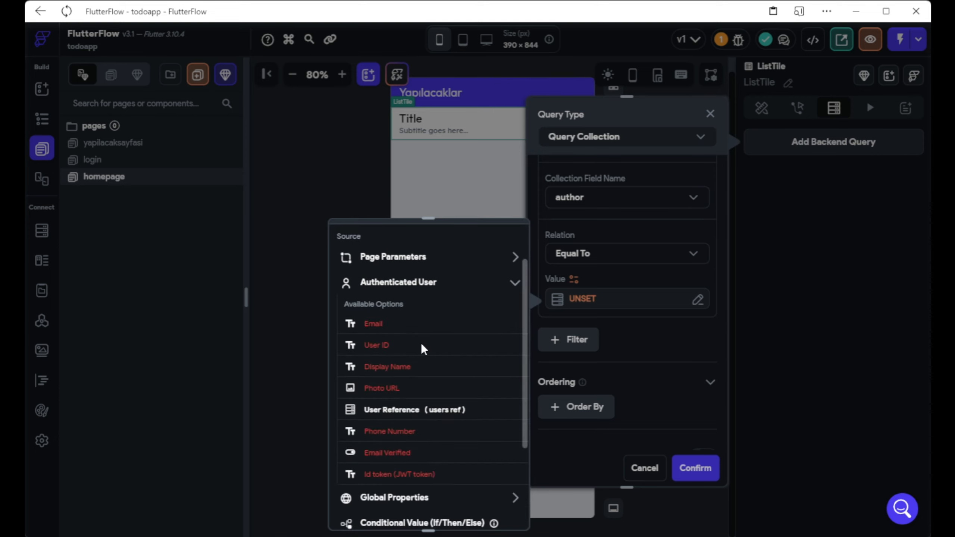
left_click(423, 404)
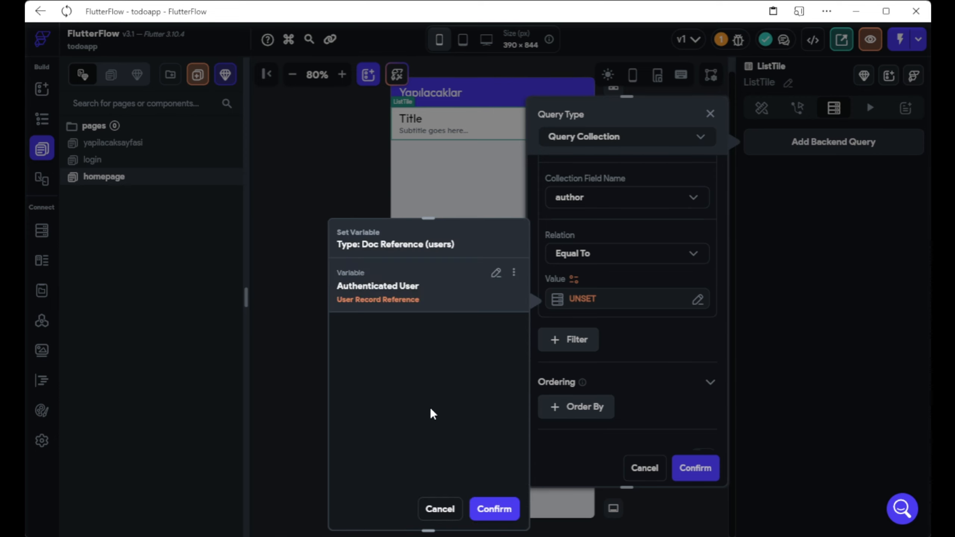
left_click(494, 506)
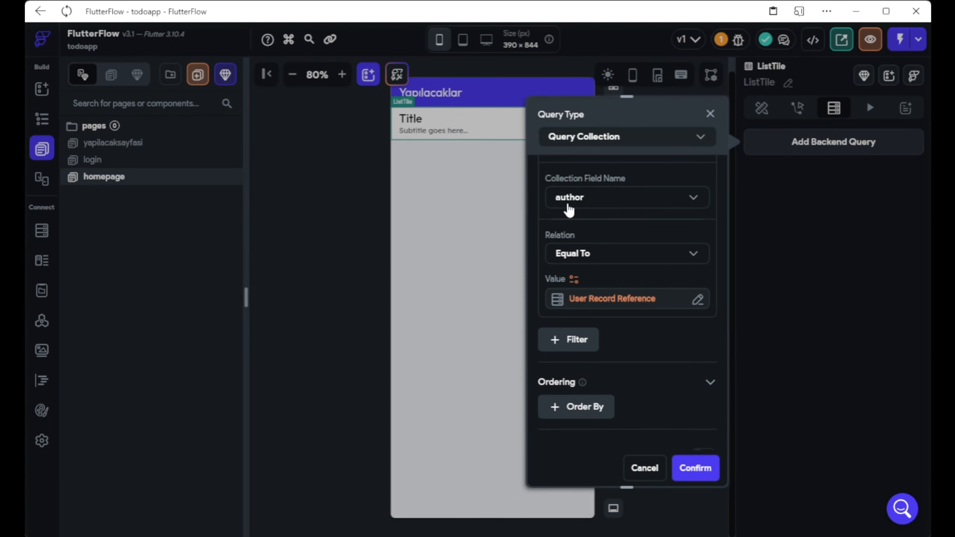
scroll(569, 209, "up", 3)
scroll(569, 209, "down", 2)
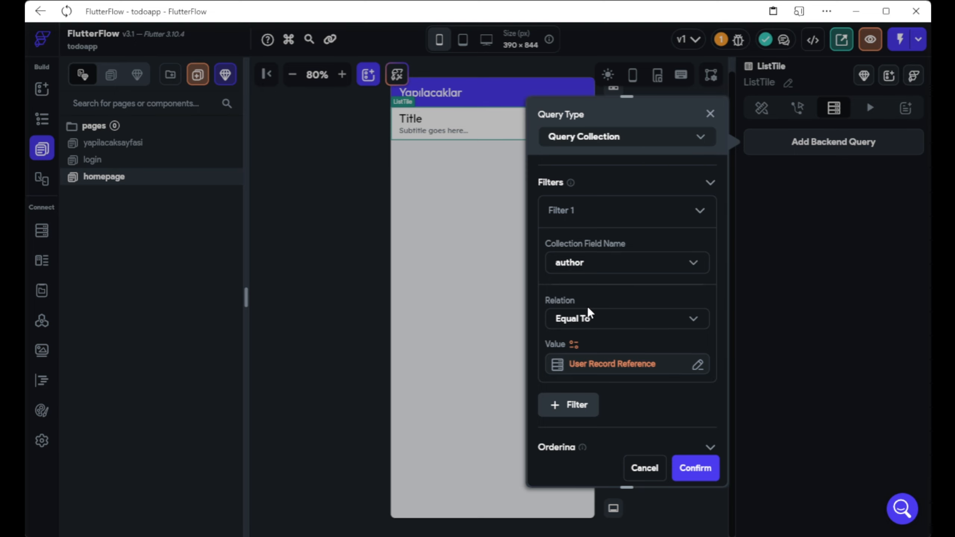
scroll(587, 306, "down", 3)
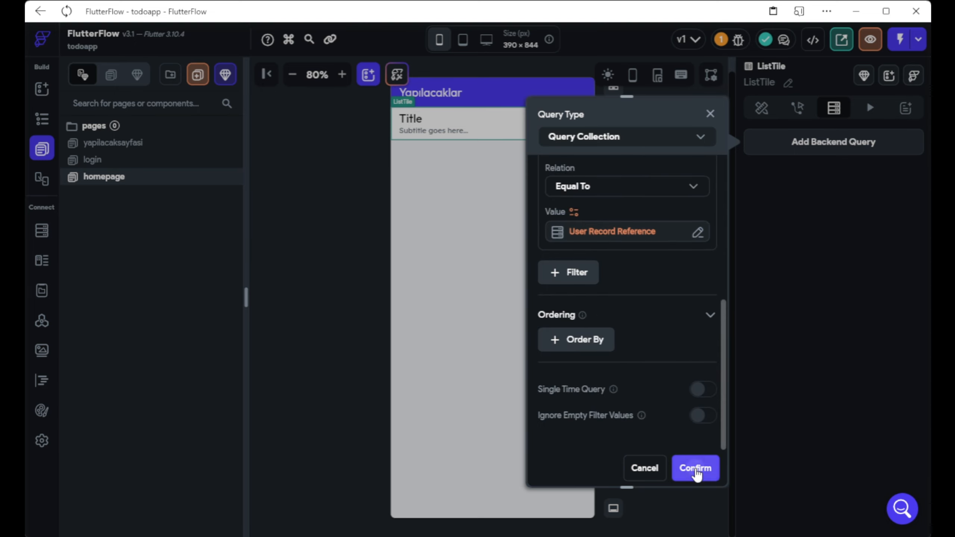
left_click(695, 468)
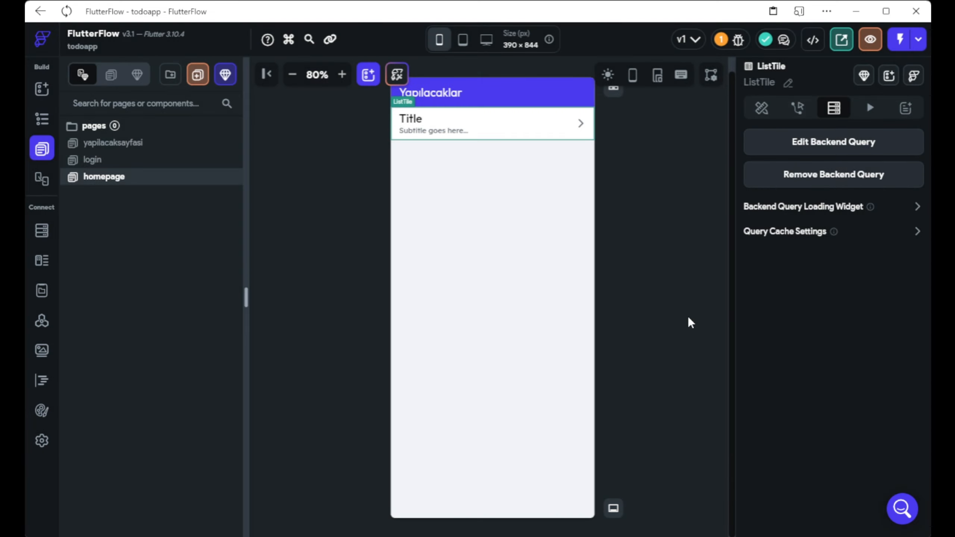
Open the yapilacaksayfasi page and rename it to yapilacakdetaysayfasi by inserting 'detay'.
left_click(571, 236)
left_click(482, 122)
left_click(146, 142)
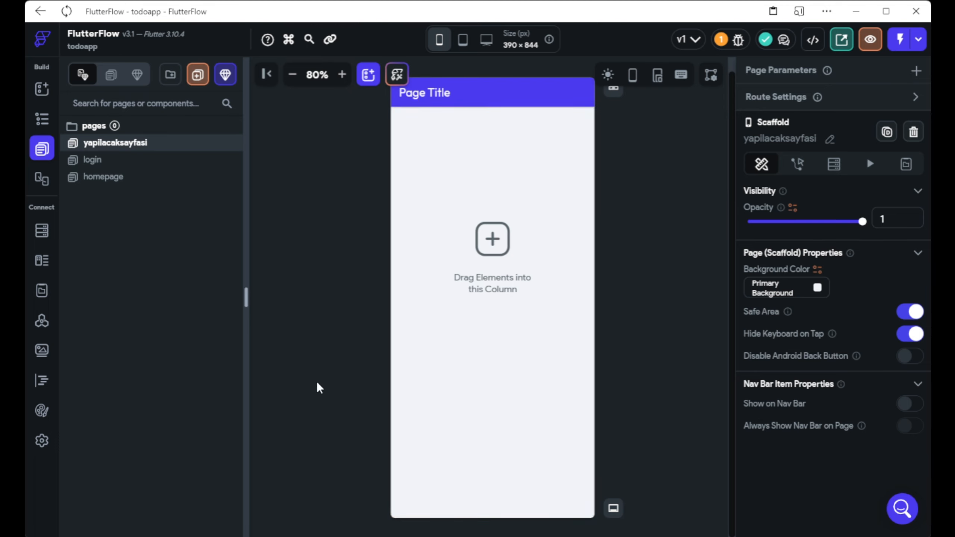
left_click(830, 139)
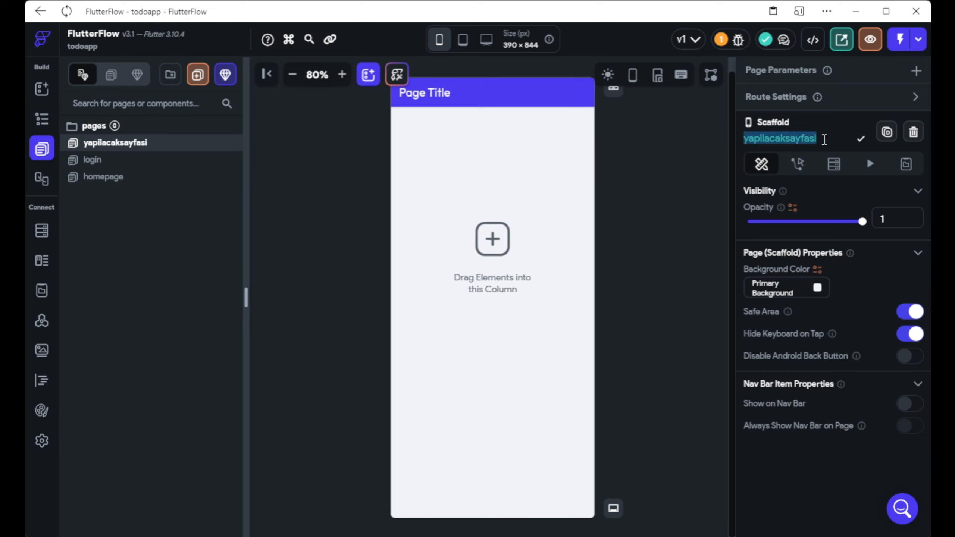
left_click(788, 138)
type("detay")
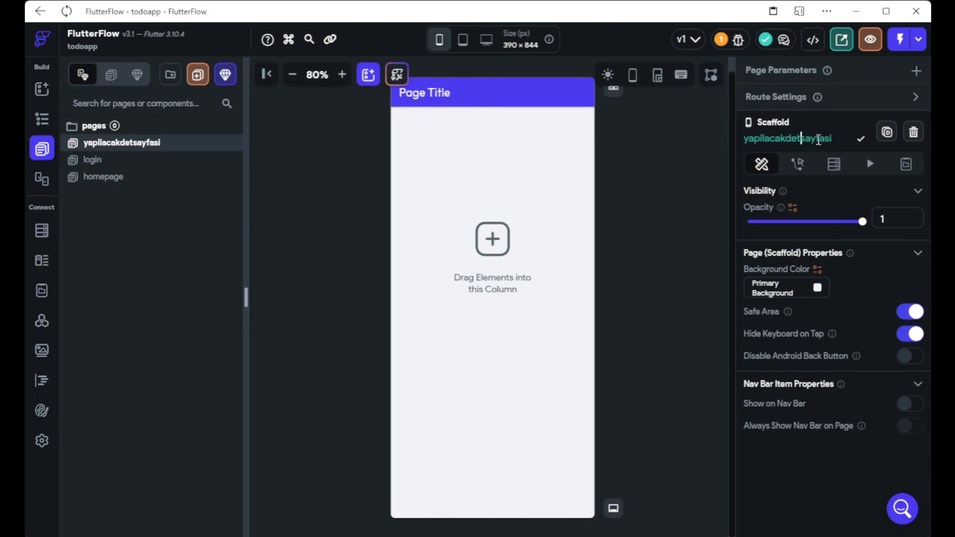
left_click(860, 139)
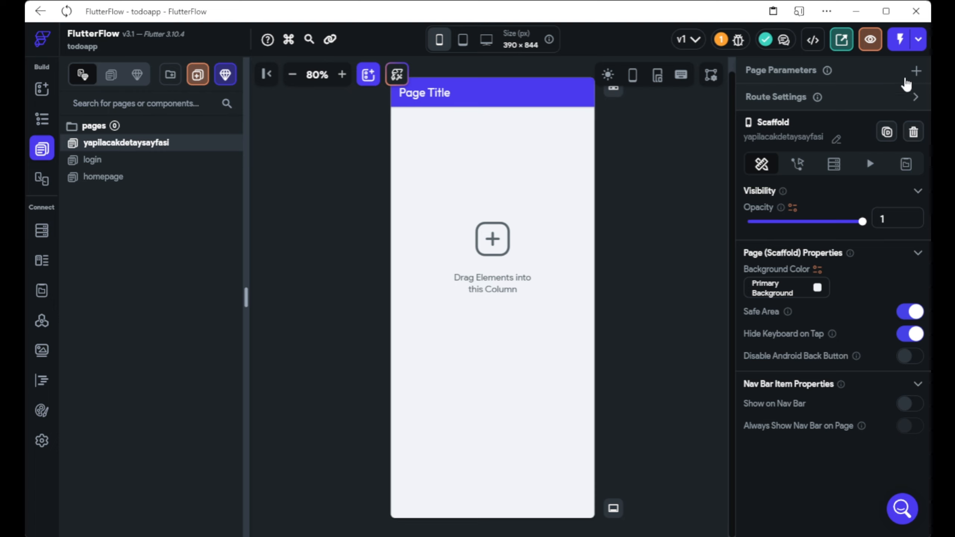
Add a page parameter tododetail of type Document Reference to the todolist collection.
left_click(917, 72)
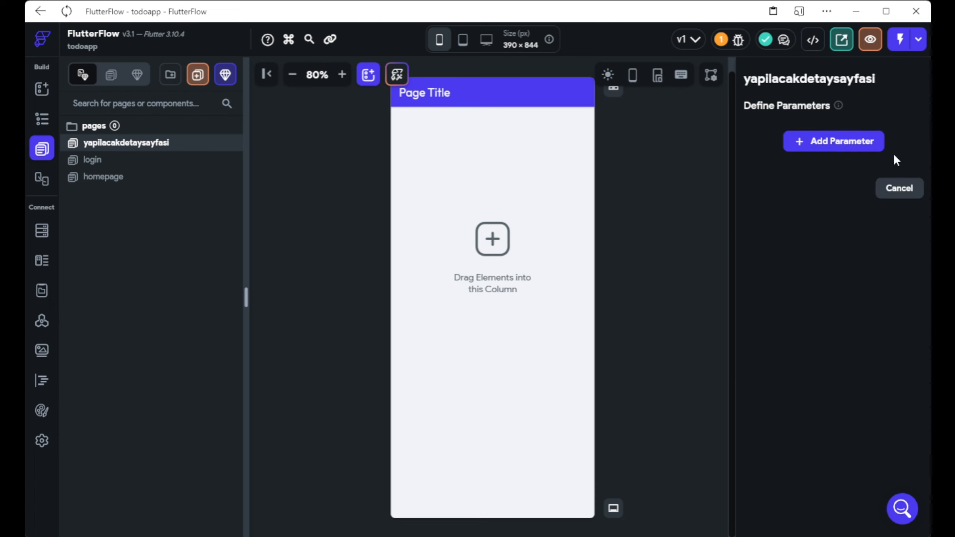
left_click(862, 143)
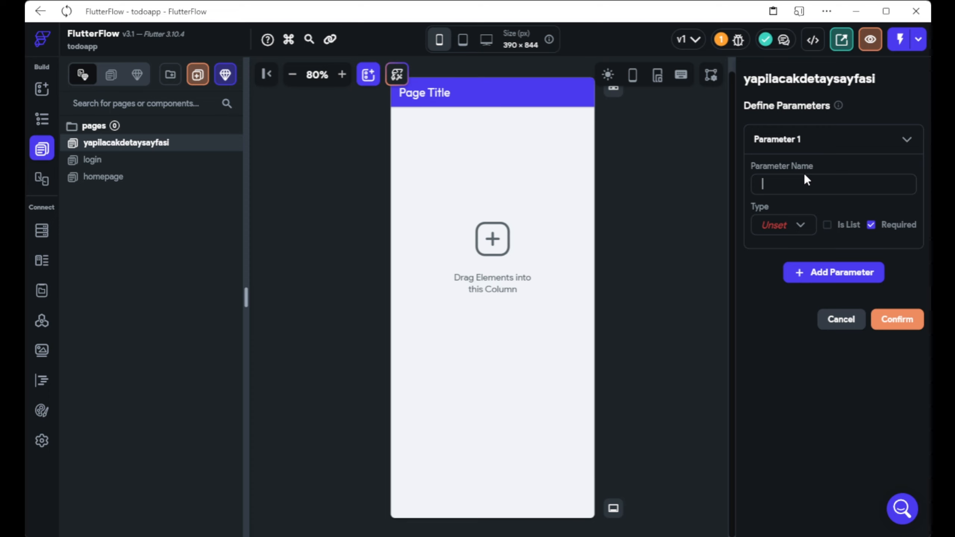
type("tododetail")
left_click(801, 226)
scroll(800, 262, "down", 2)
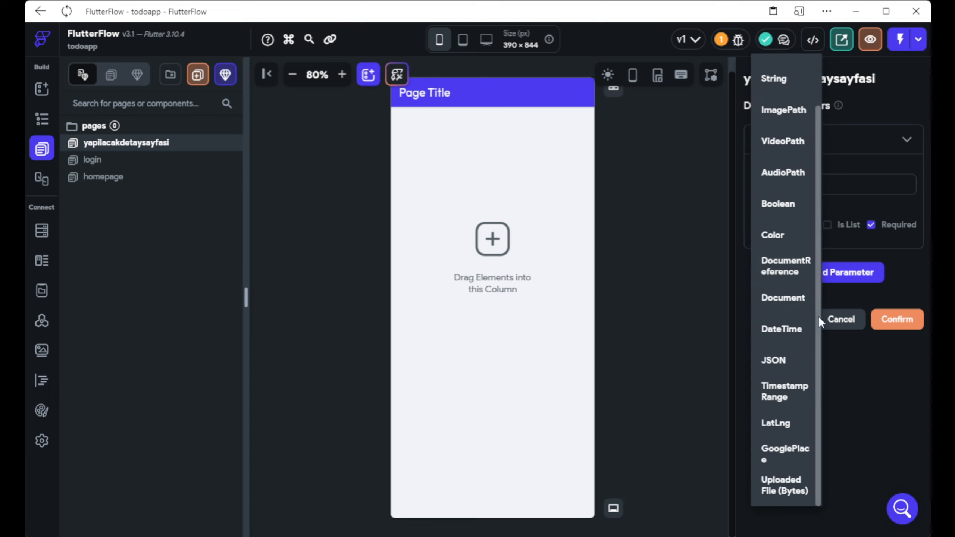
left_click(769, 273)
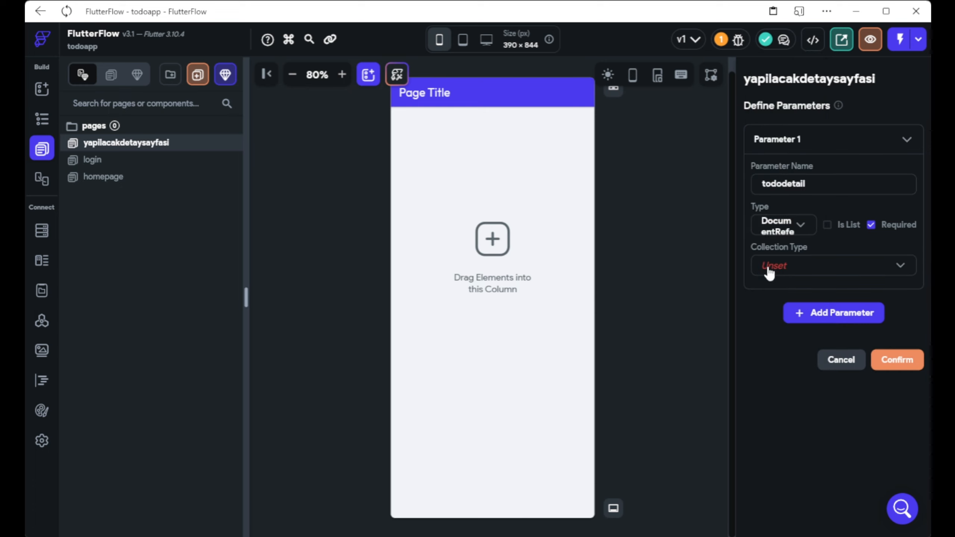
left_click(767, 271)
left_click(789, 296)
left_click(889, 362)
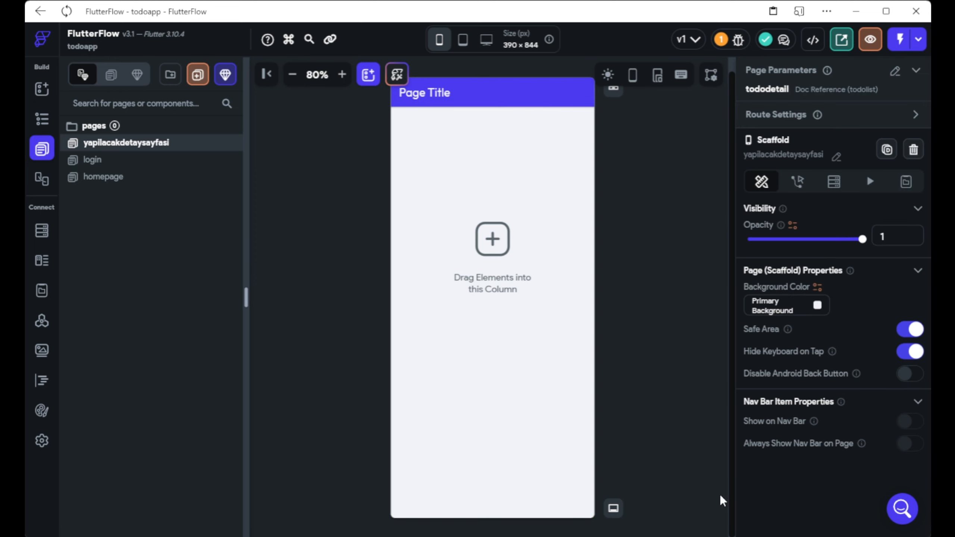
left_click(486, 96)
Give the detail page's app bar a back button with a centred title.
left_click(614, 89)
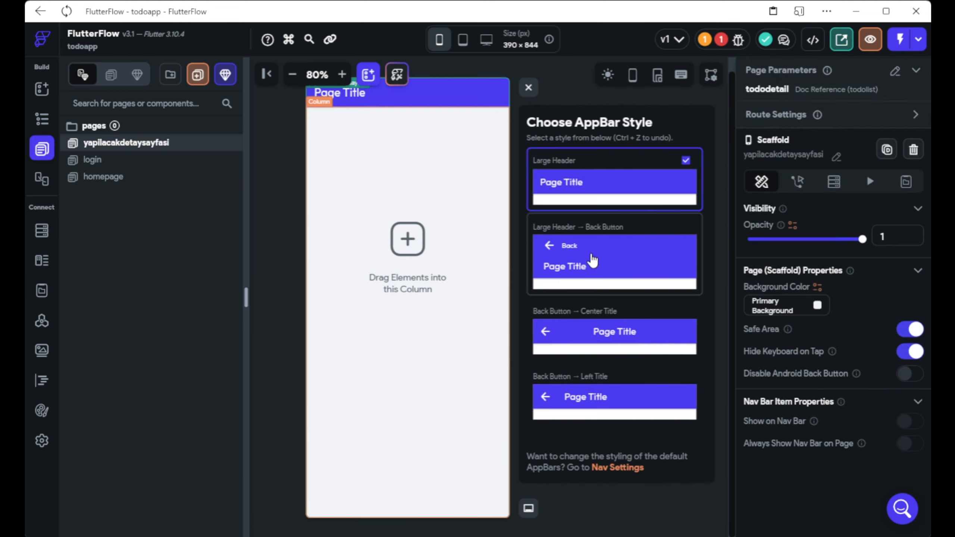
left_click(598, 345)
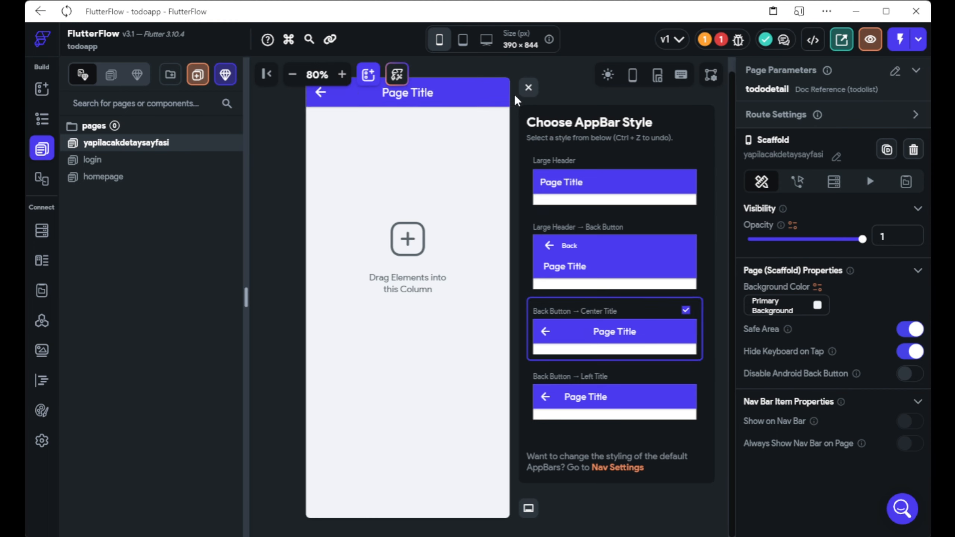
left_click(528, 88)
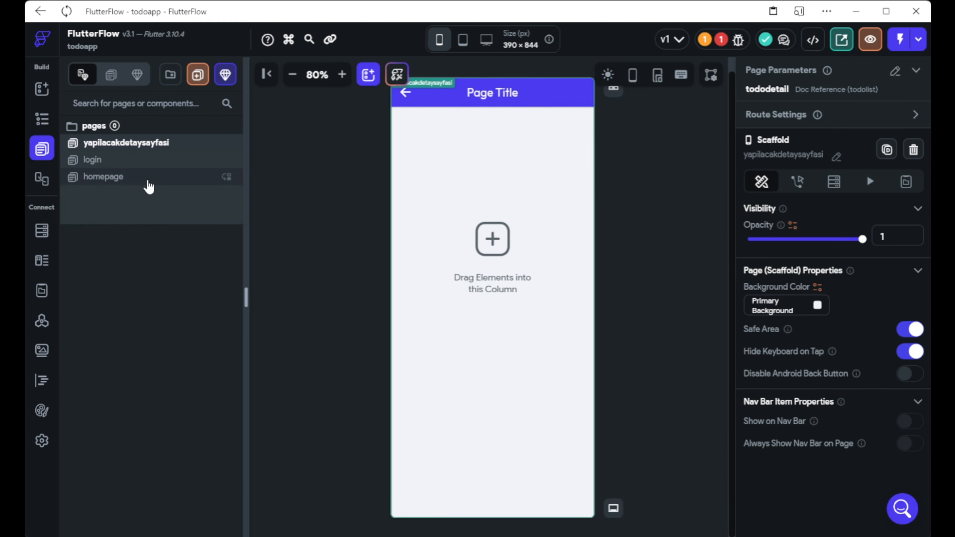
Return to the homepage and display the ListTile's On Tap navigation action.
left_click(170, 162)
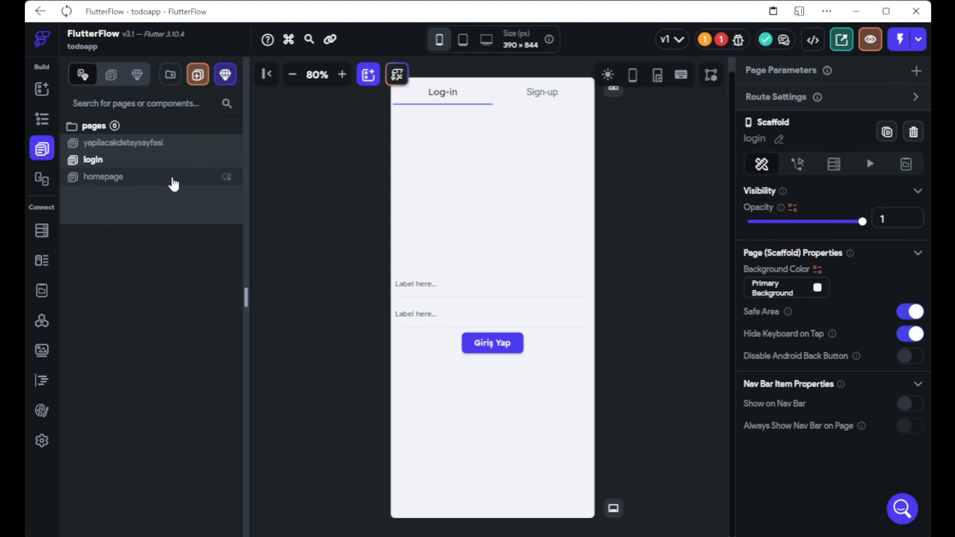
left_click(149, 179)
left_click(430, 126)
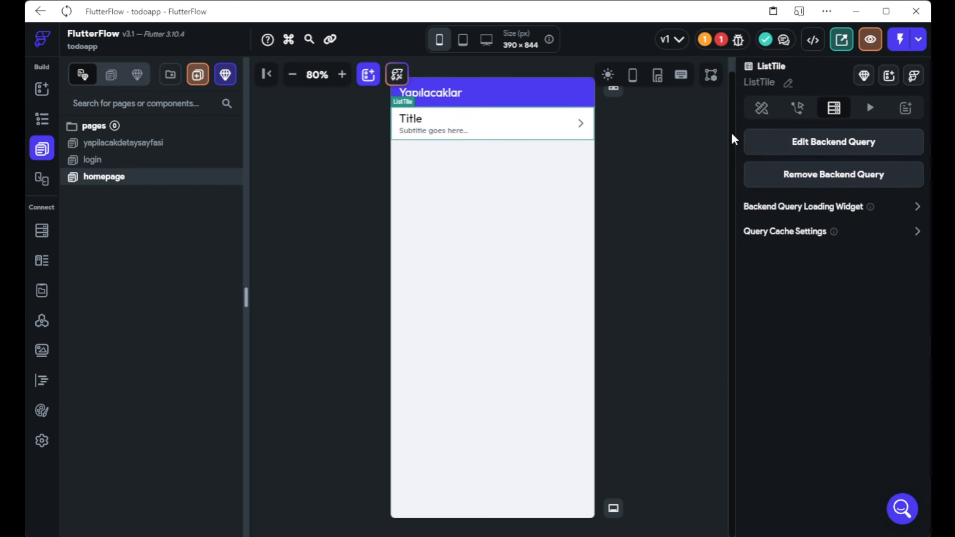
left_click(794, 108)
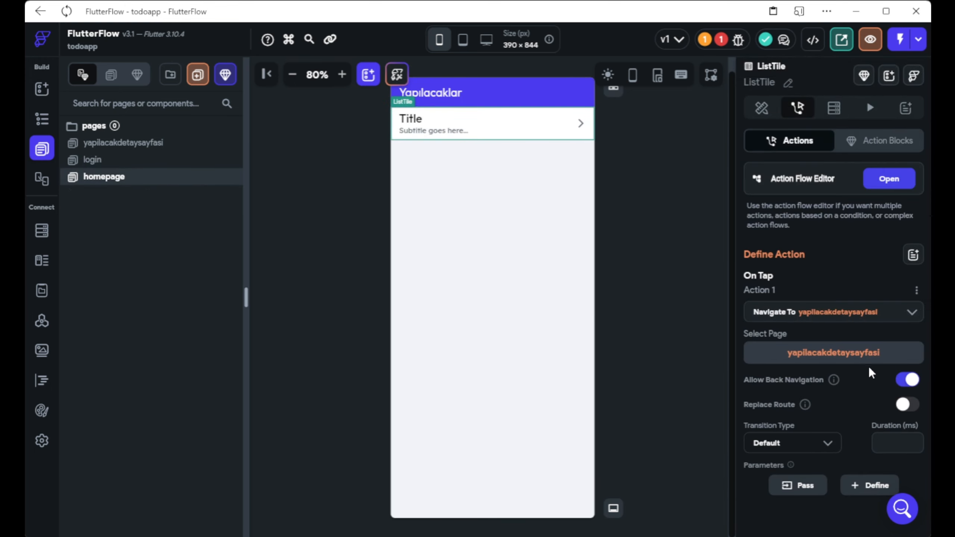
scroll(869, 365, "down", 1)
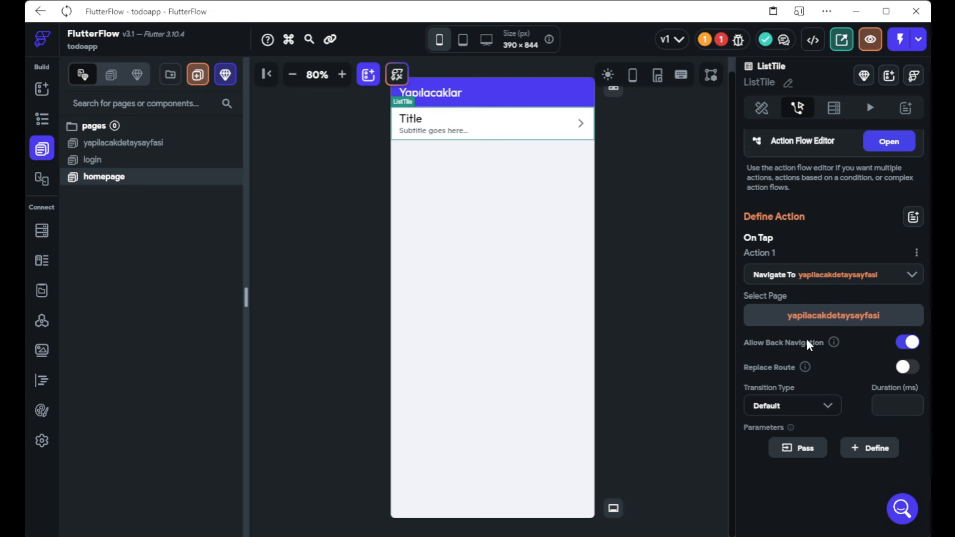
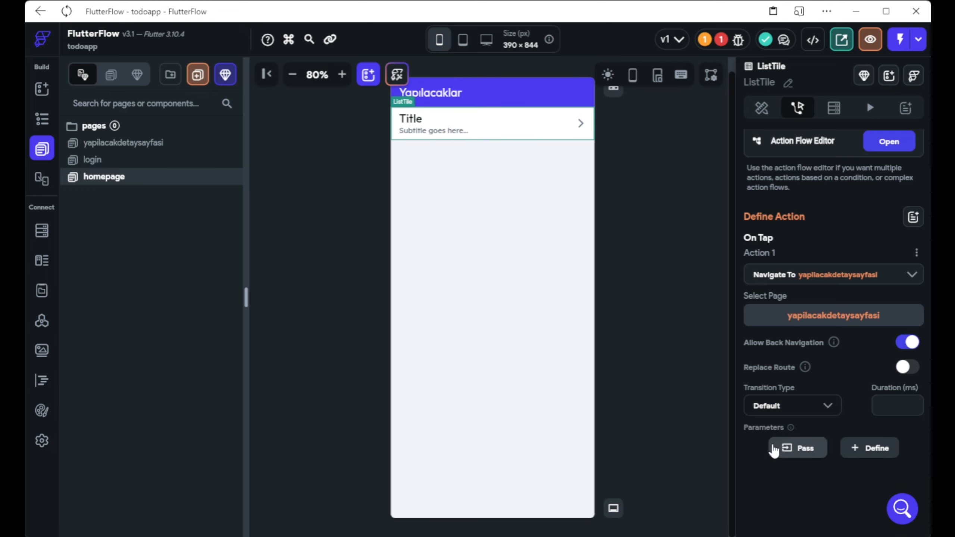
Pass the todolist document's Reference as the tododetail parameter value in the tile's navigation.
left_click(786, 449)
scroll(790, 447, "down", 1)
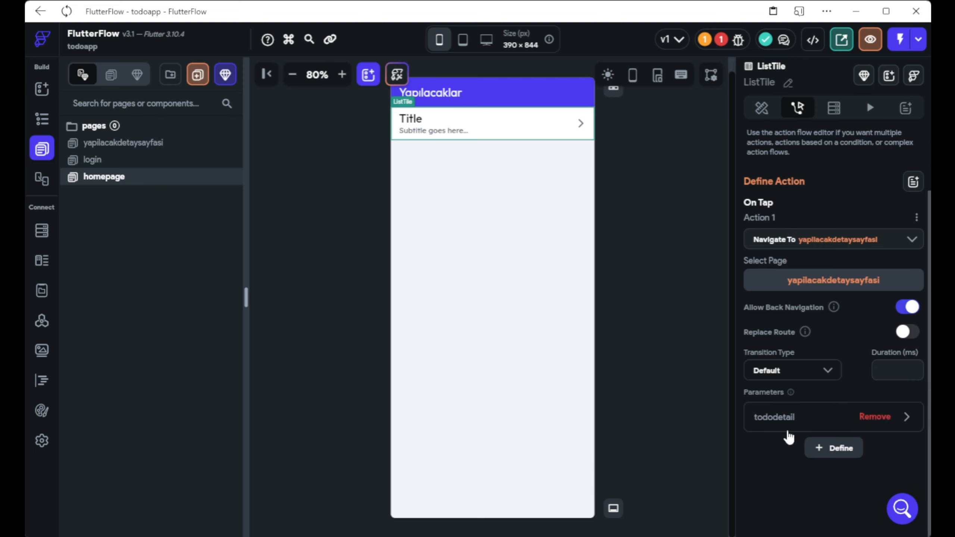
left_click(914, 421)
scroll(914, 418, "down", 3)
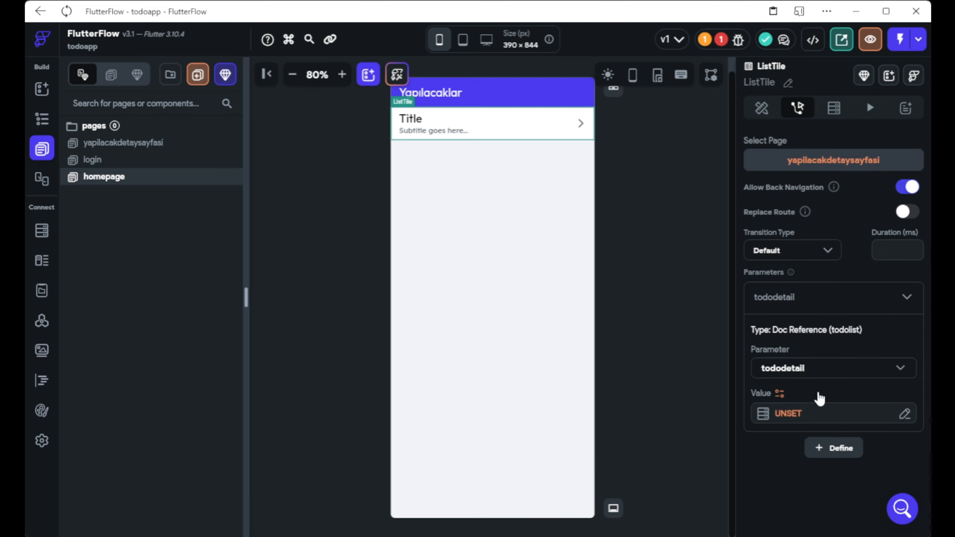
left_click(811, 415)
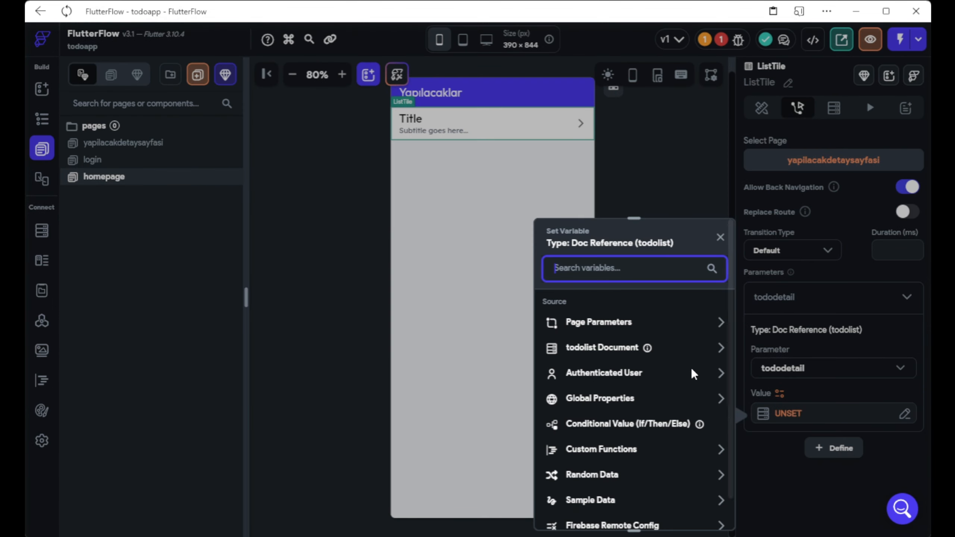
left_click(720, 348)
scroll(720, 346, "down", 2)
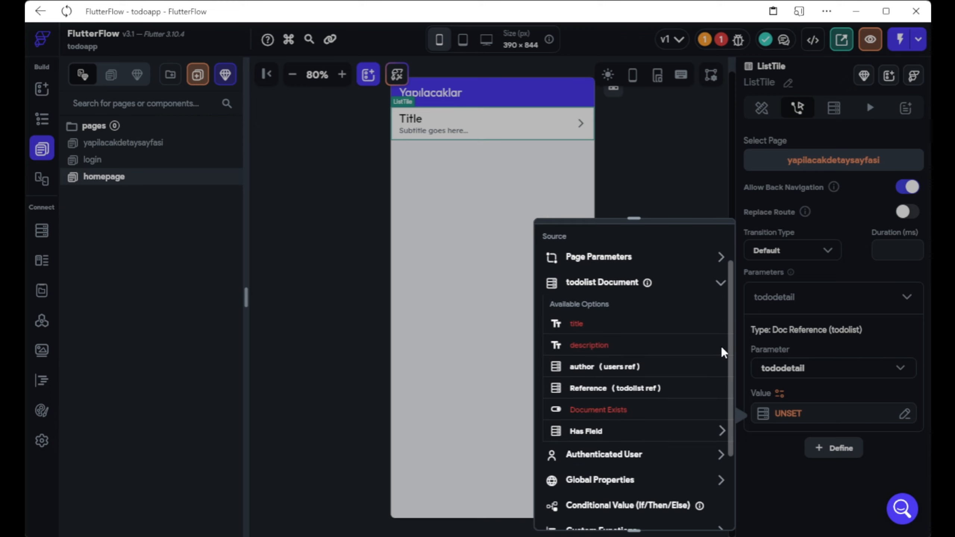
left_click(647, 391)
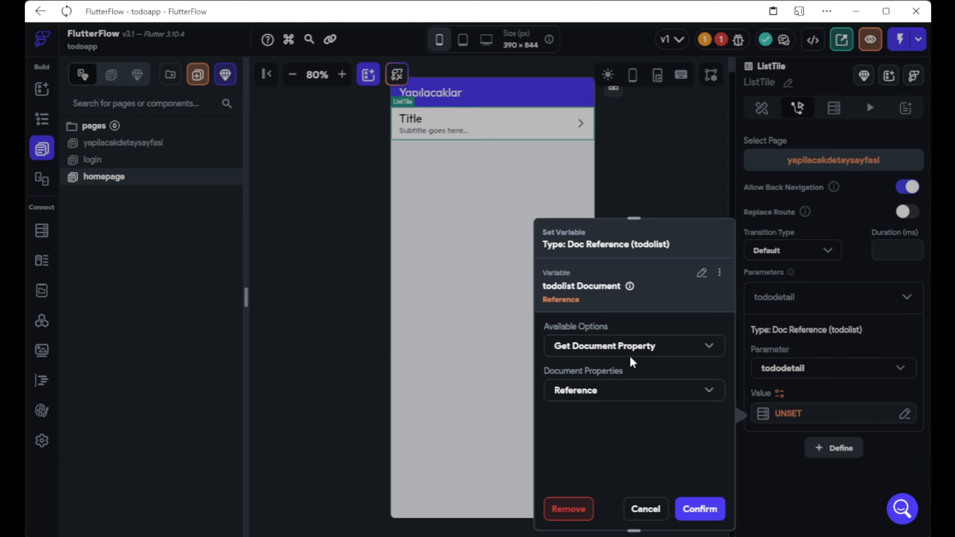
left_click(636, 353)
left_click(640, 408)
left_click(633, 392)
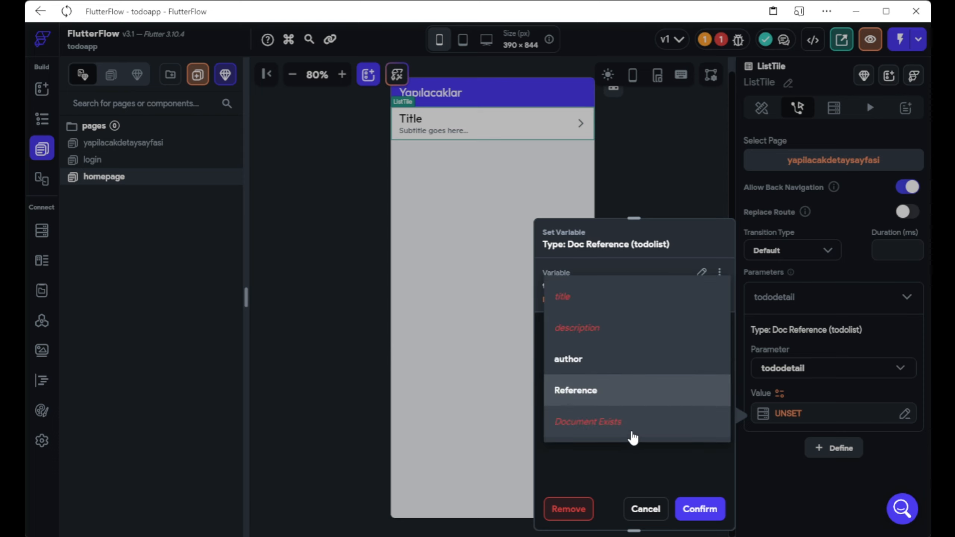
left_click(617, 462)
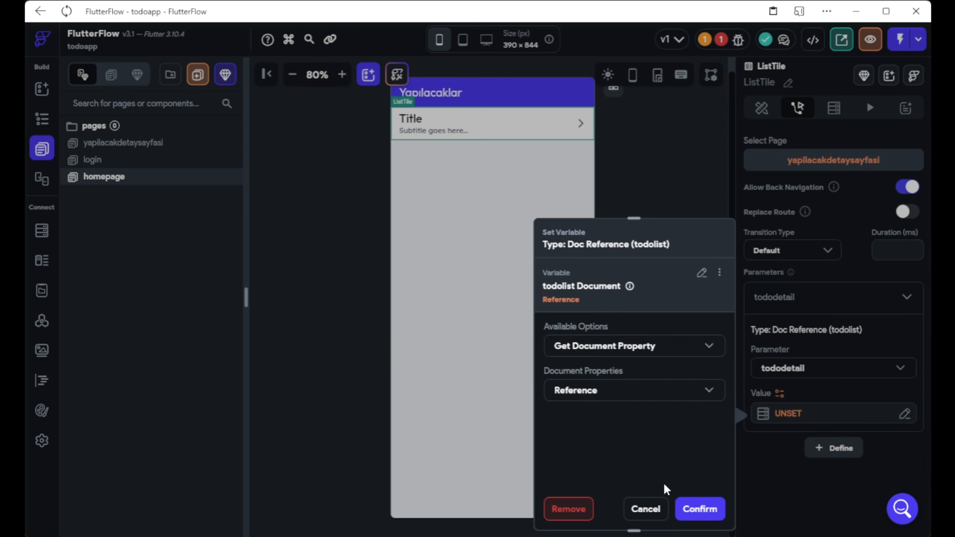
left_click(701, 509)
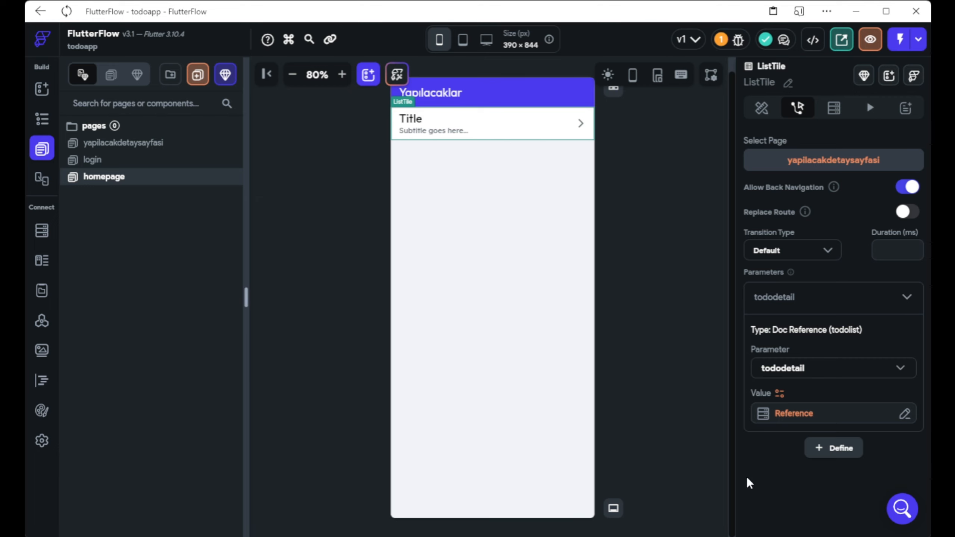
Return to the homepage and review the list tile's backend query and actions.
left_click(211, 146)
left_click(132, 176)
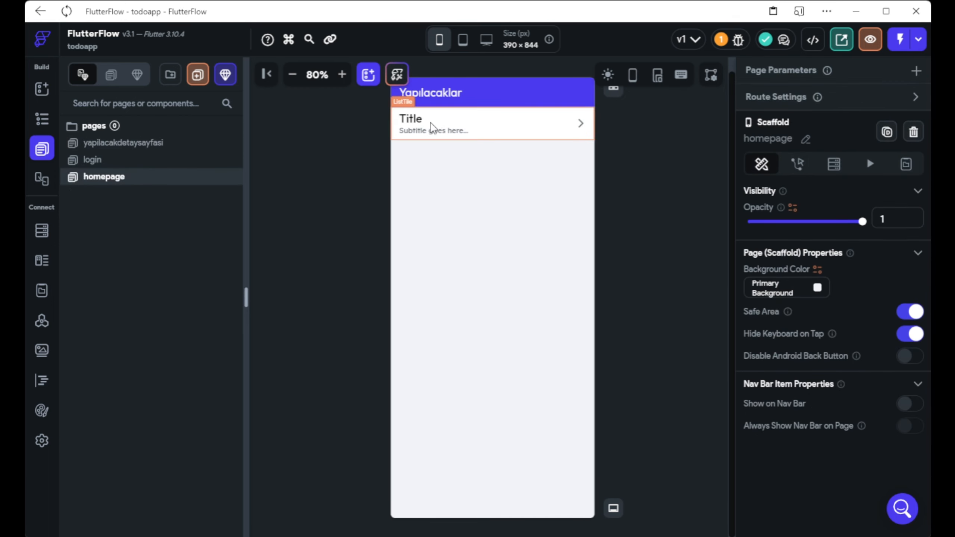
left_click(433, 126)
left_click(843, 120)
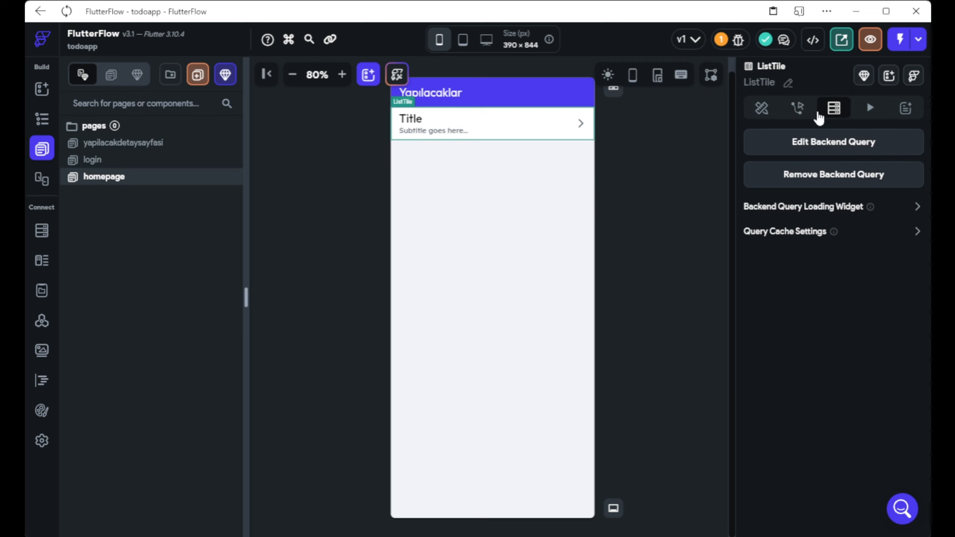
left_click(801, 111)
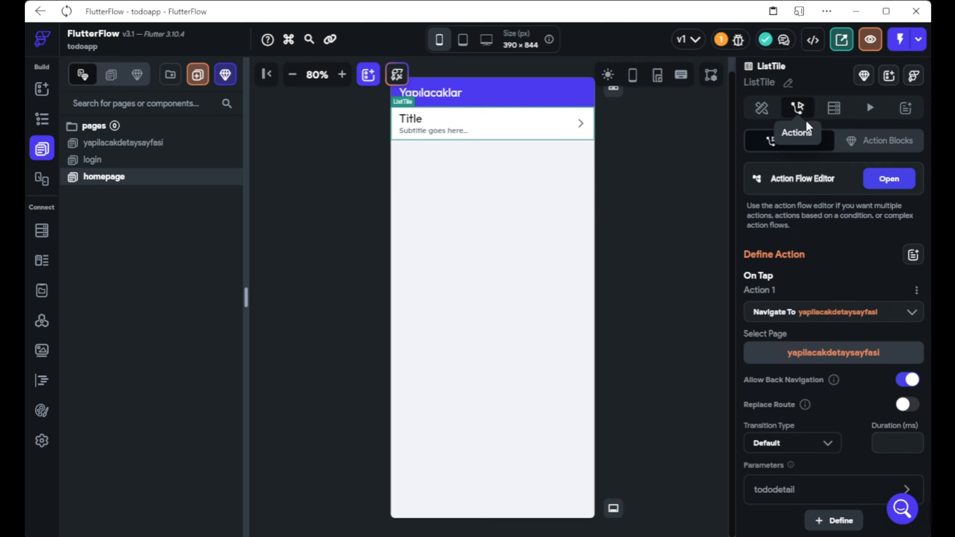
left_click(831, 115)
left_click(815, 152)
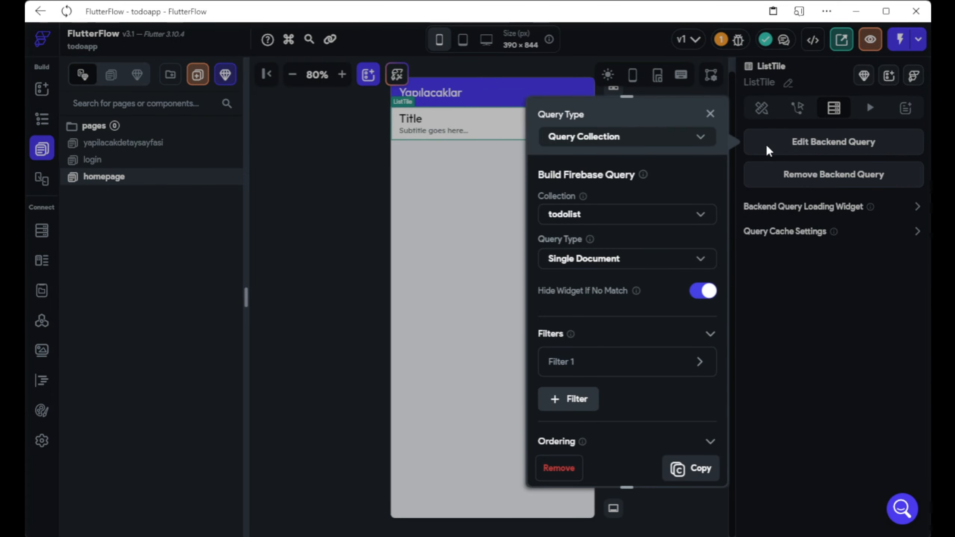
scroll(693, 254, "down", 5)
left_click(852, 324)
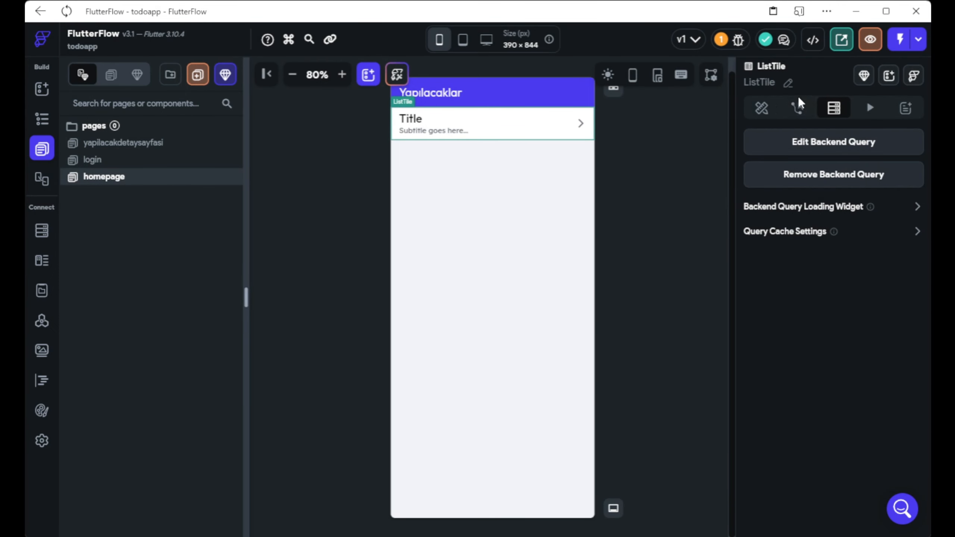
left_click(797, 108)
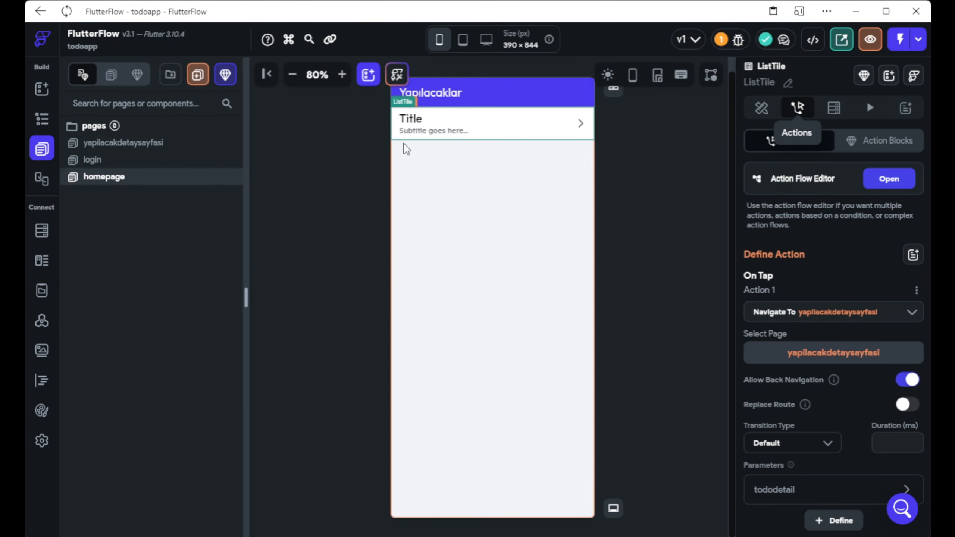
Add a backend query on the homepage Column querying the todolist collection.
left_click(445, 200)
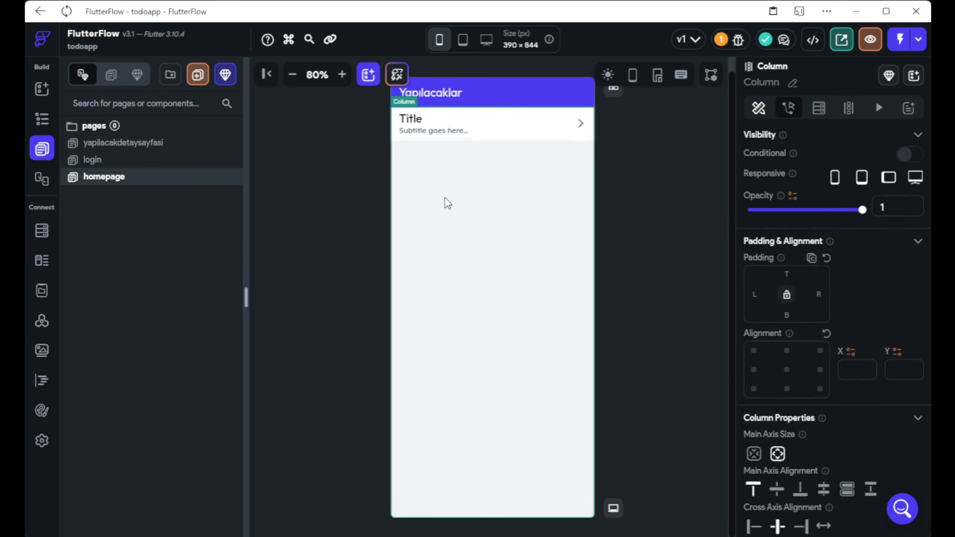
left_click(488, 136)
left_click(582, 198)
left_click(819, 110)
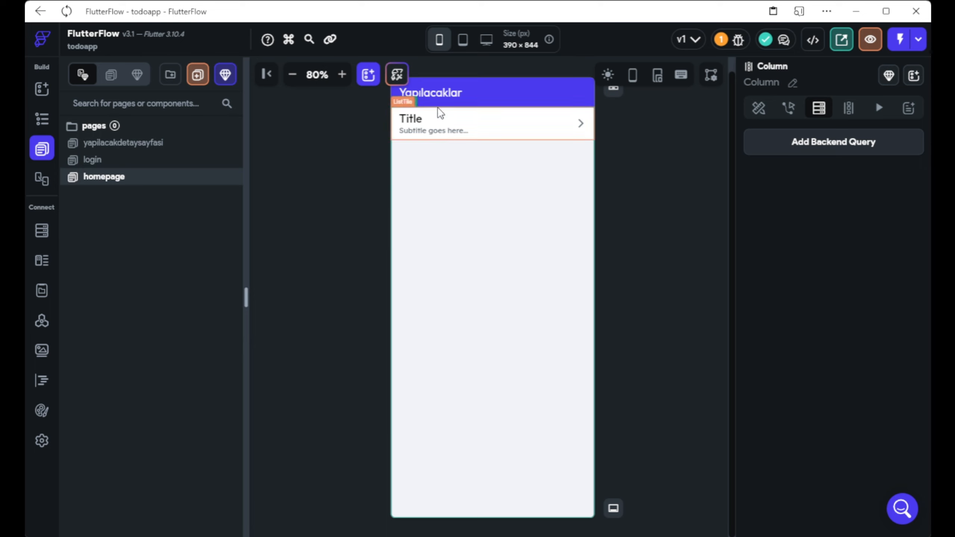
left_click(817, 141)
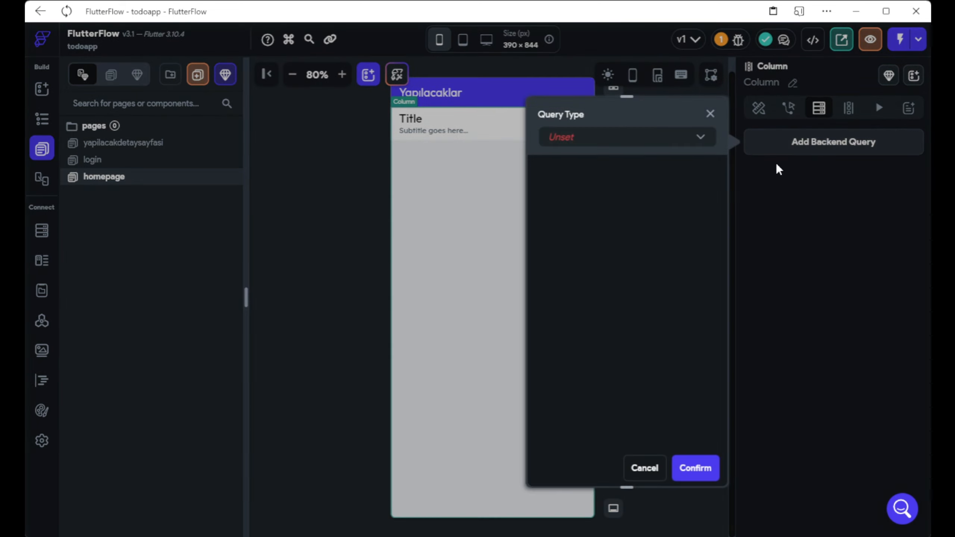
left_click(657, 145)
left_click(639, 143)
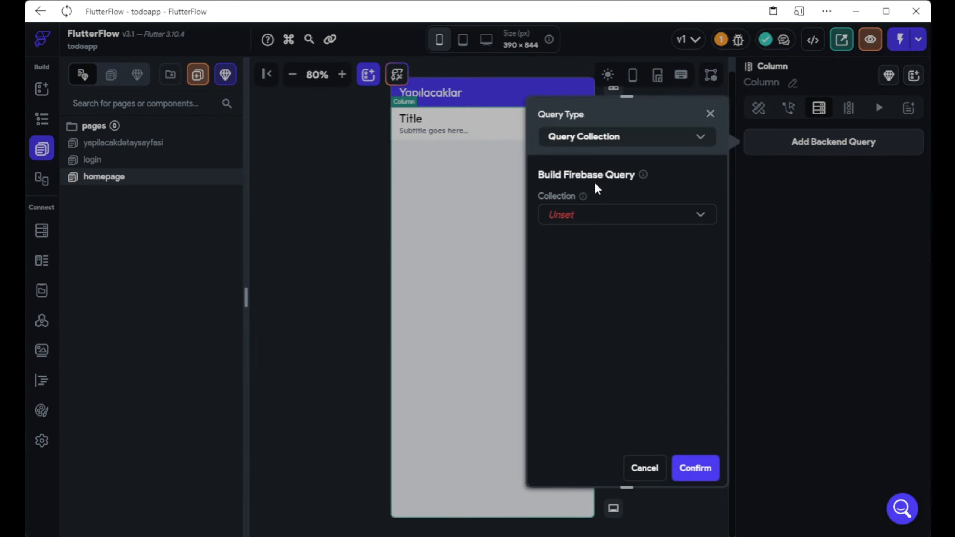
left_click(621, 214)
left_click(586, 214)
Add a query filter on the author field using Equal To.
scroll(614, 357, "down", 2)
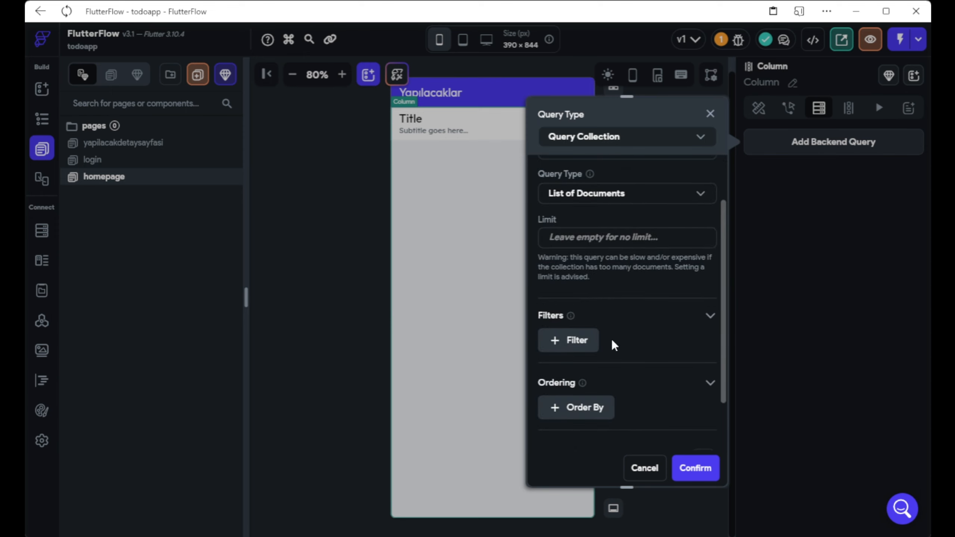
scroll(612, 340, "up", 2)
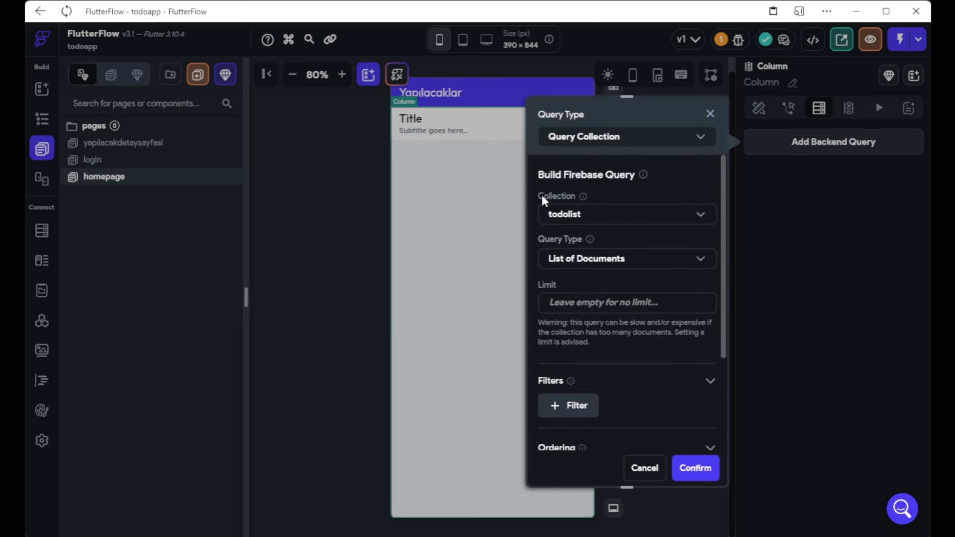
scroll(587, 320, "down", 4)
left_click(574, 254)
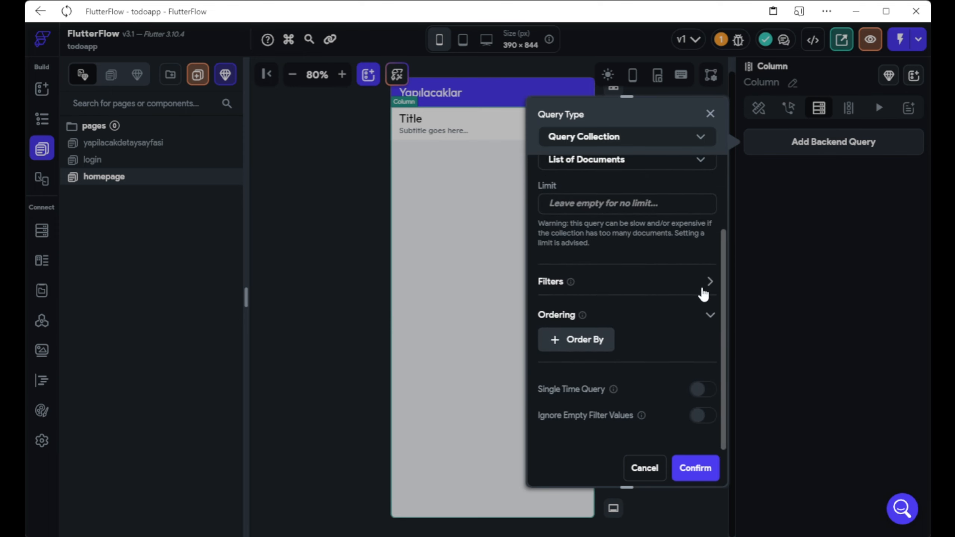
left_click(703, 287)
left_click(572, 305)
left_click(590, 361)
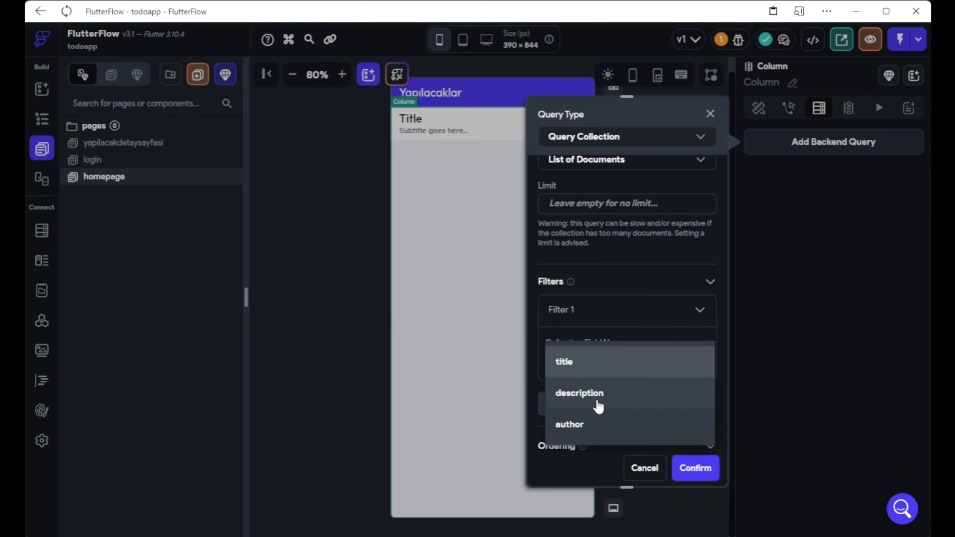
left_click(564, 432)
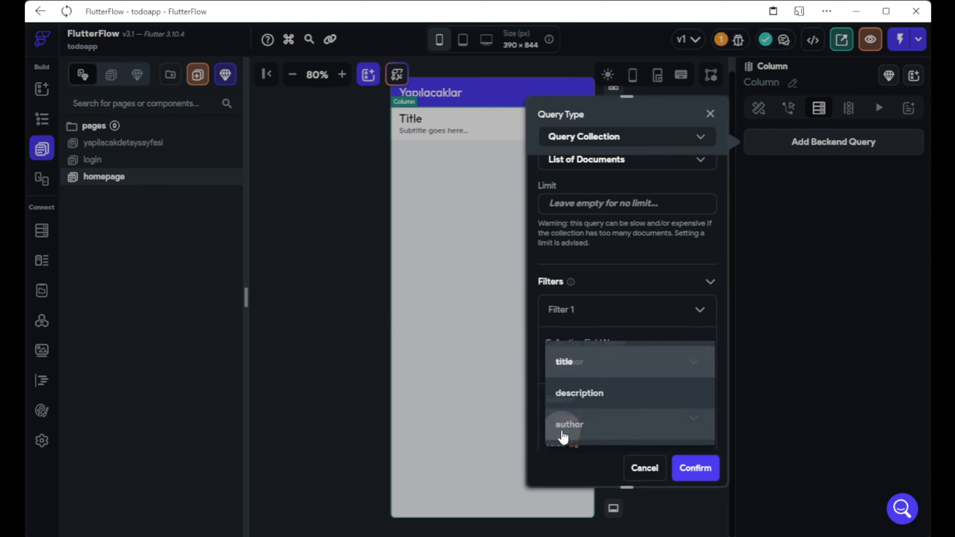
scroll(598, 340, "down", 2)
left_click(588, 348)
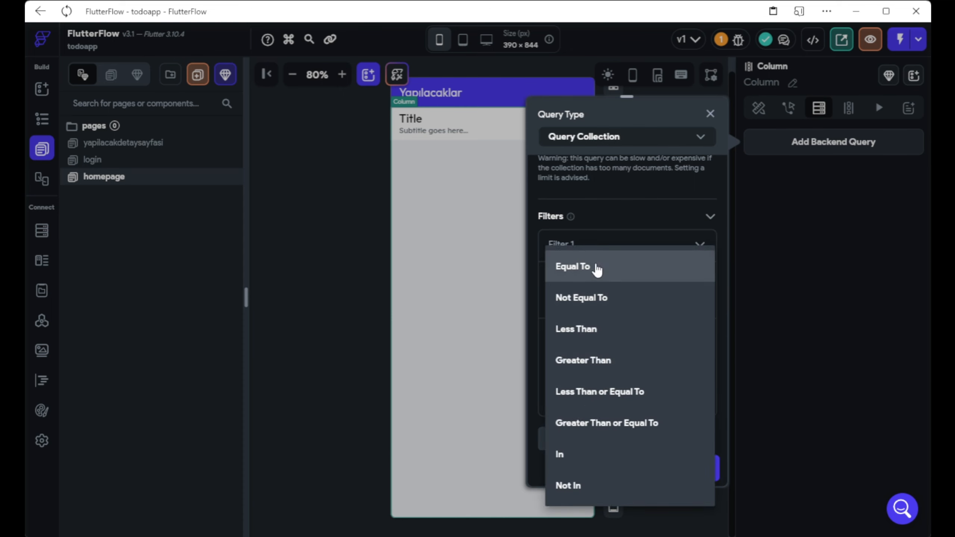
left_click(597, 269)
Compare author against the authenticated user's reference and confirm the backend query.
scroll(598, 288, "down", 1)
left_click(587, 272)
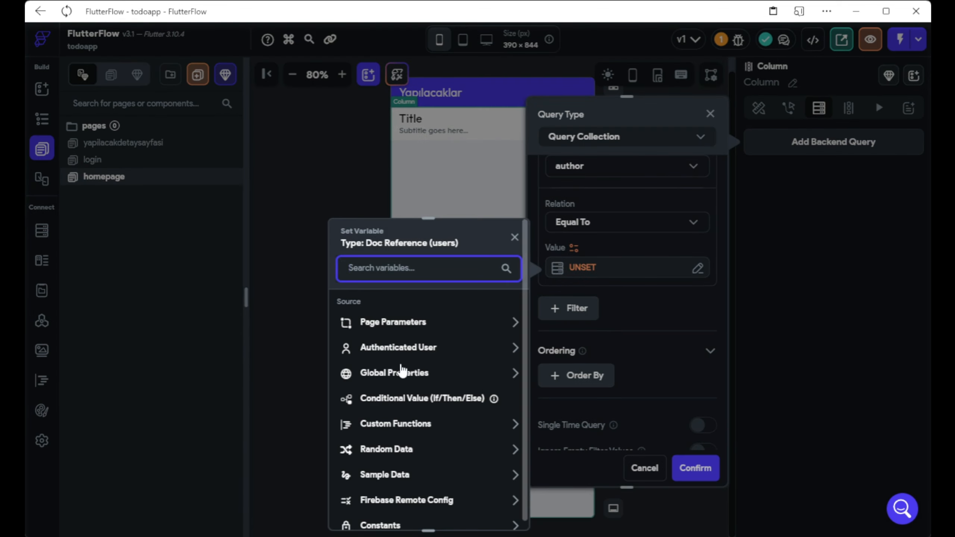
left_click(414, 348)
scroll(414, 452, "down", 2)
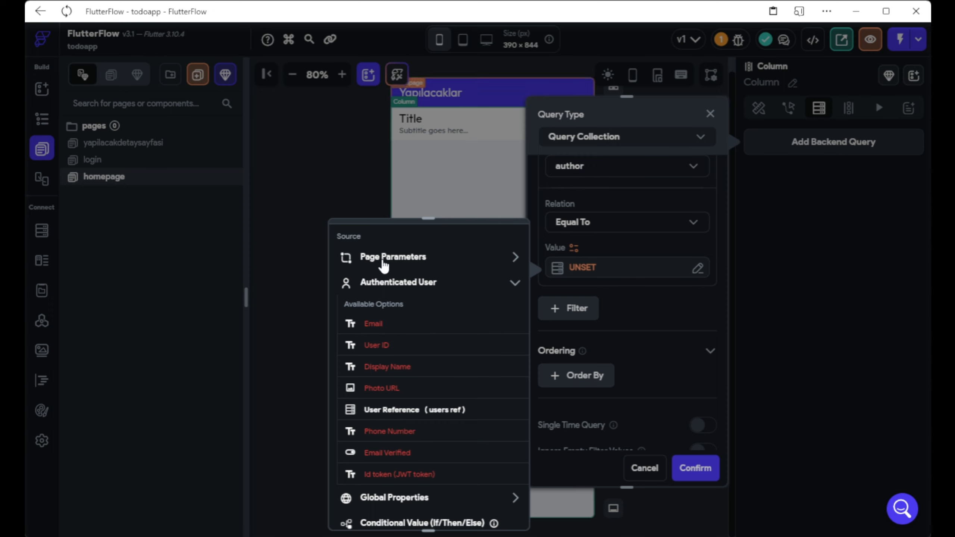
left_click(464, 412)
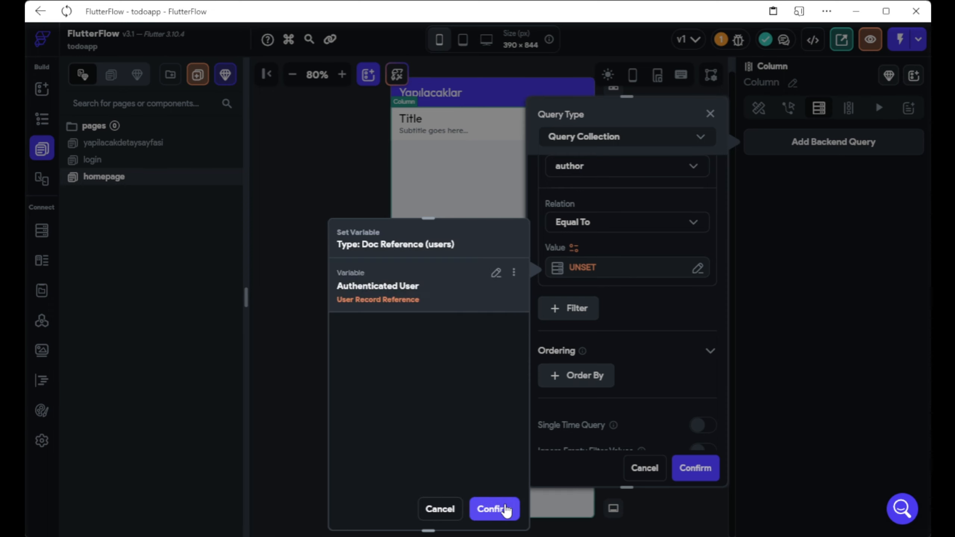
left_click(492, 509)
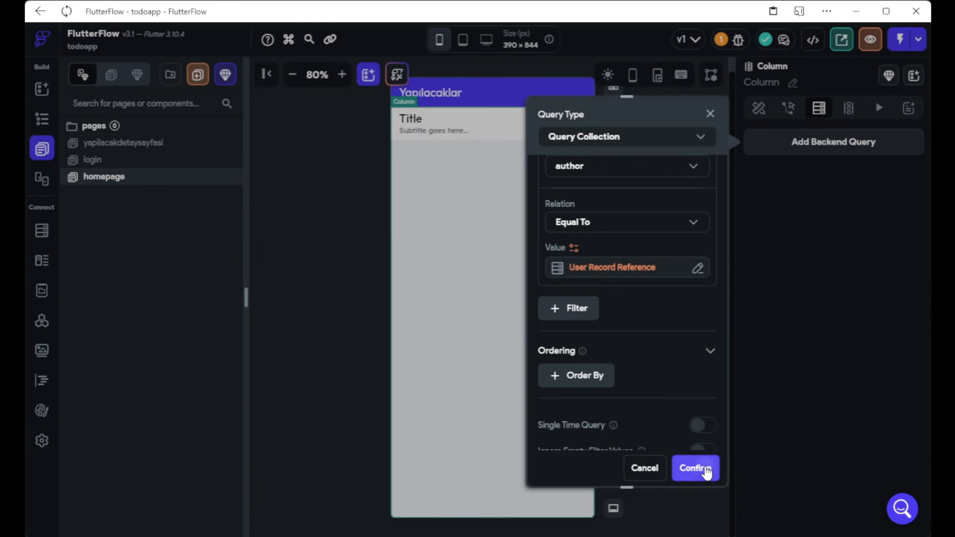
left_click(703, 468)
left_click(584, 356)
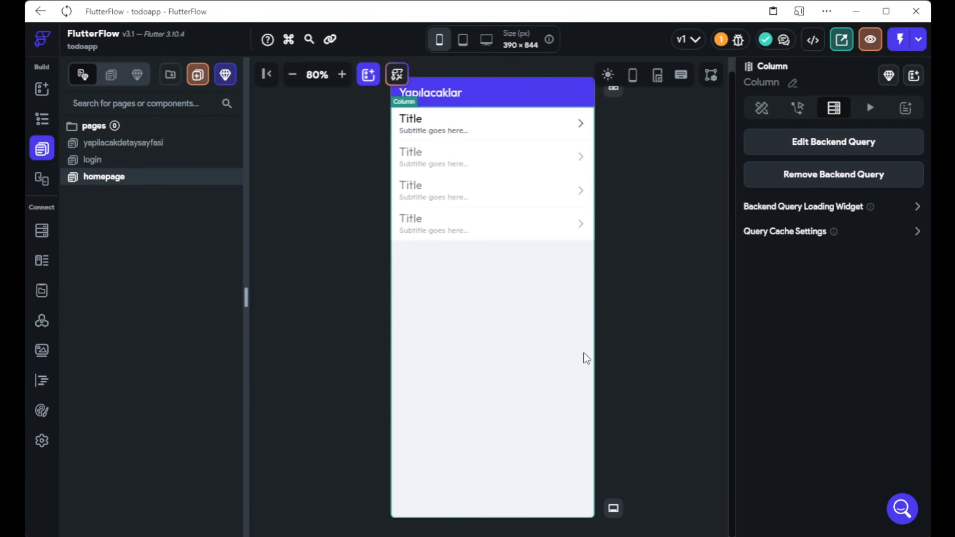
Give the homepage list tile 10 px top padding.
left_click(430, 137)
scroll(787, 352, "down", 2)
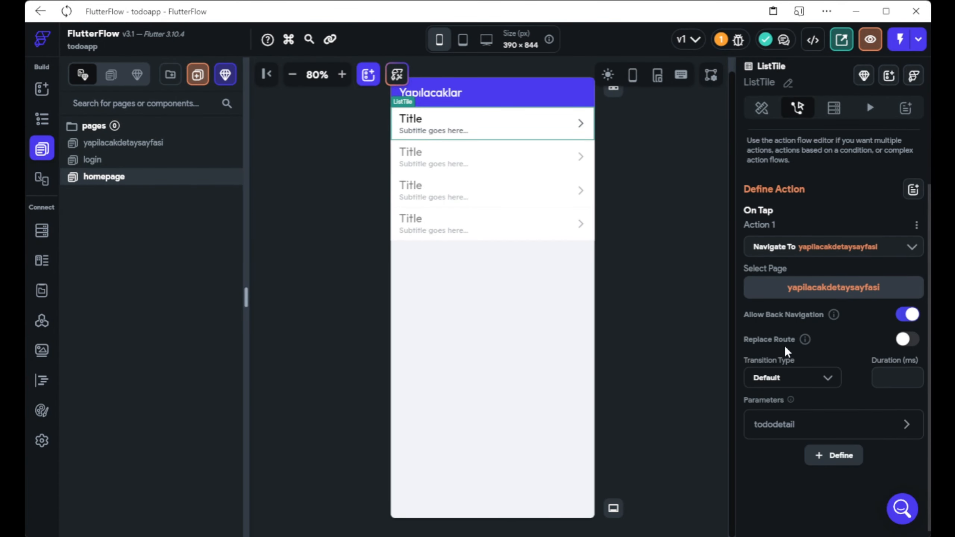
left_click(762, 109)
left_click(787, 261)
type("10")
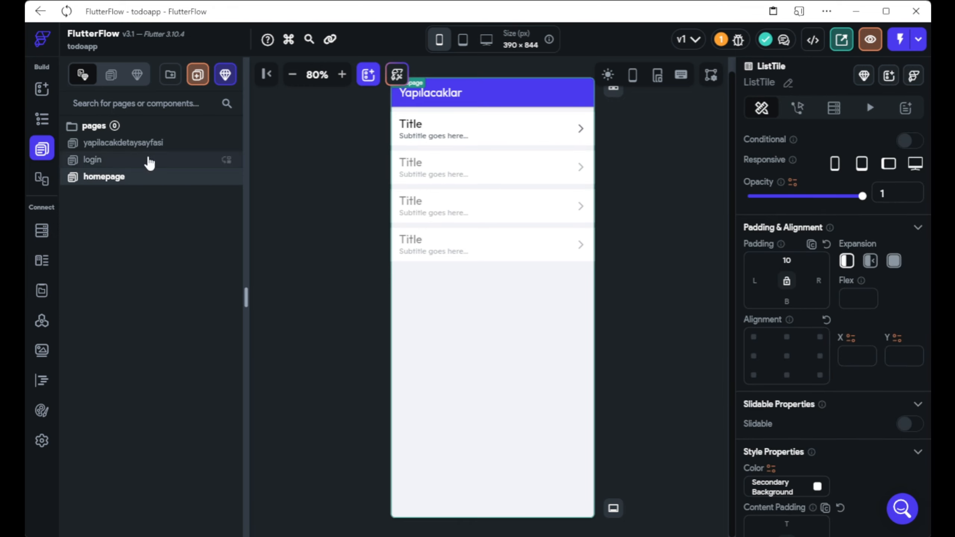
Open the yapilacakdetaysayfasi detail page from the Pages list.
left_click(147, 176)
left_click(479, 138)
scroll(764, 296, "down", 10)
scroll(764, 296, "down", 6)
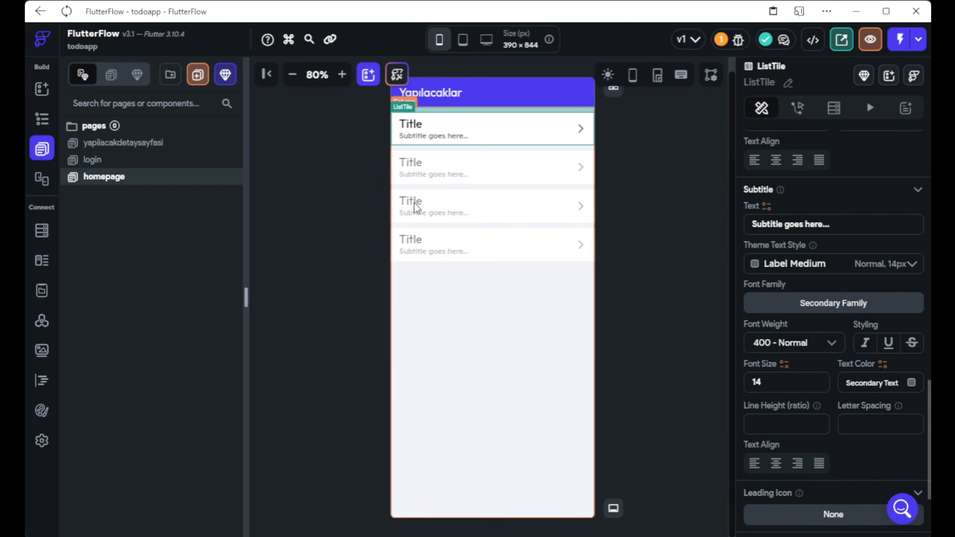
left_click(159, 145)
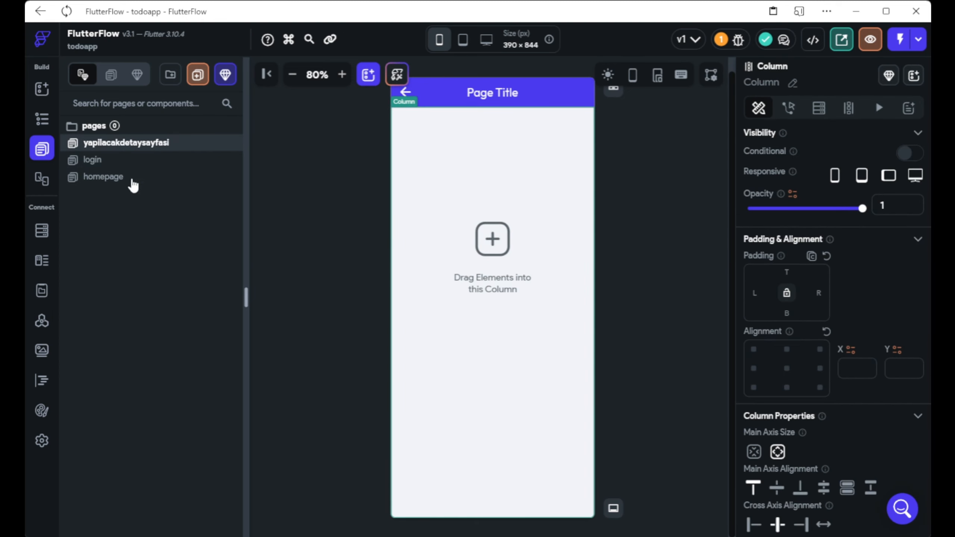
Add a Container to the detail page's Column, centred with 10 top padding.
left_click(42, 88)
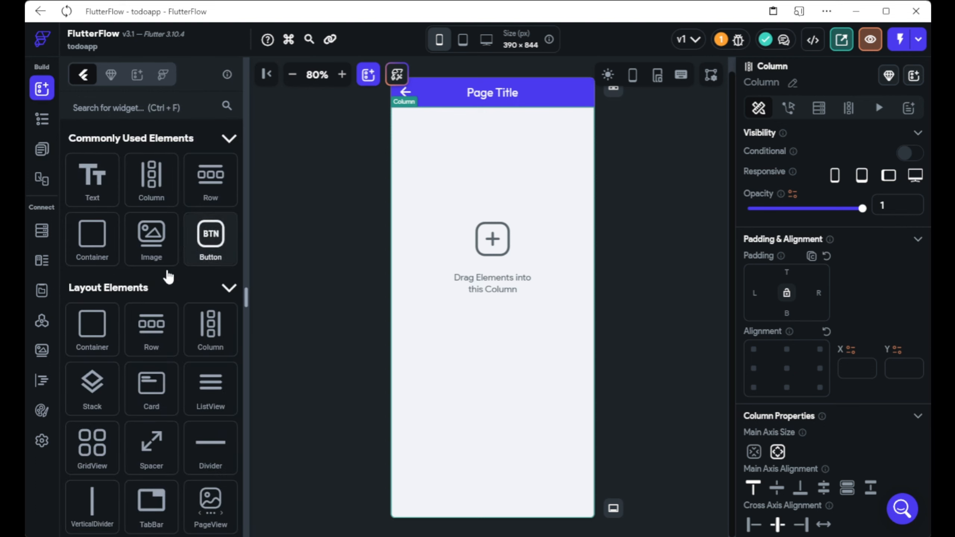
left_click_drag(94, 241, 470, 268)
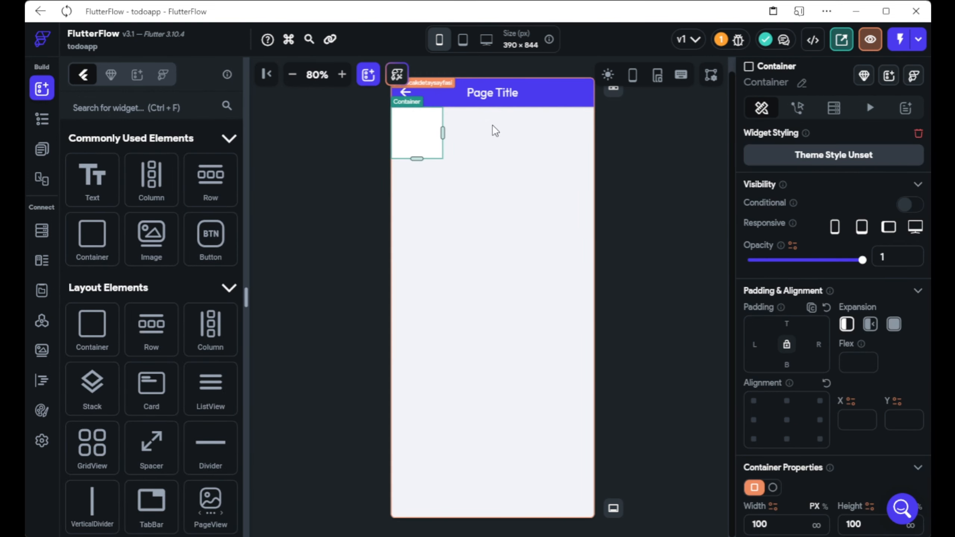
left_click(786, 419)
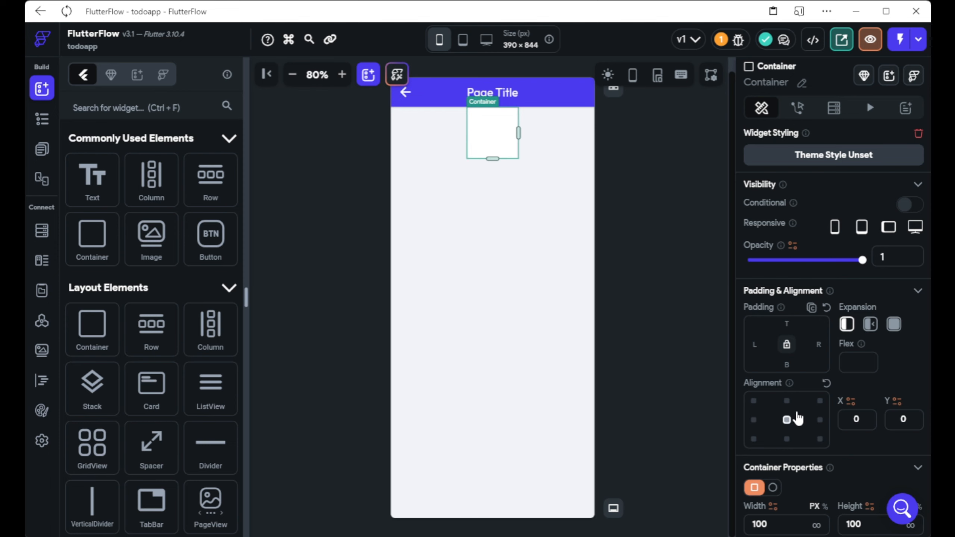
scroll(796, 418, "down", 3)
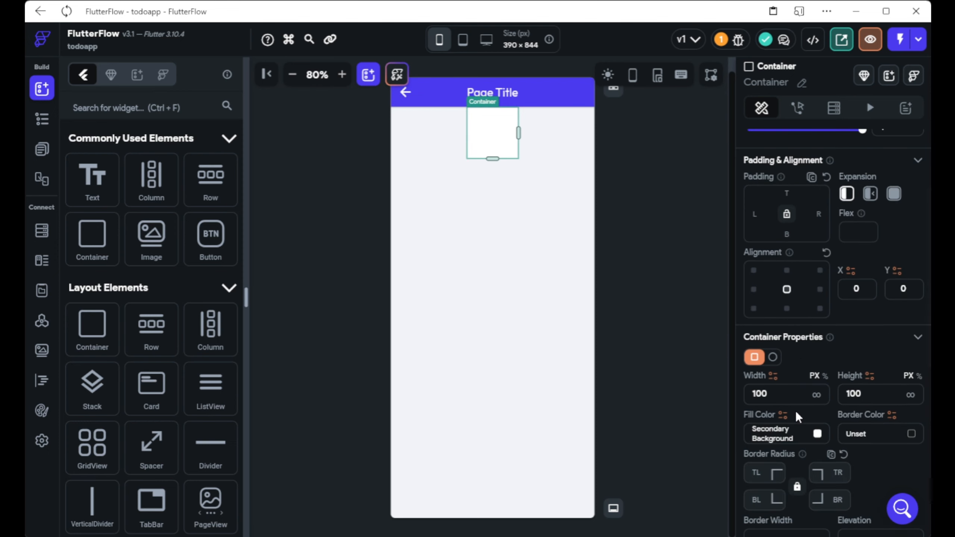
scroll(759, 286, "up", 2)
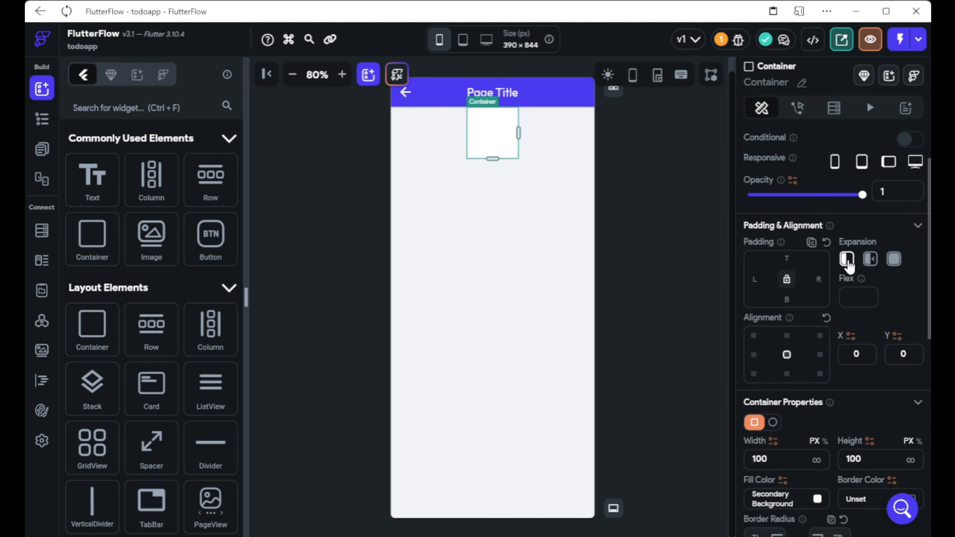
left_click(785, 257)
type("10")
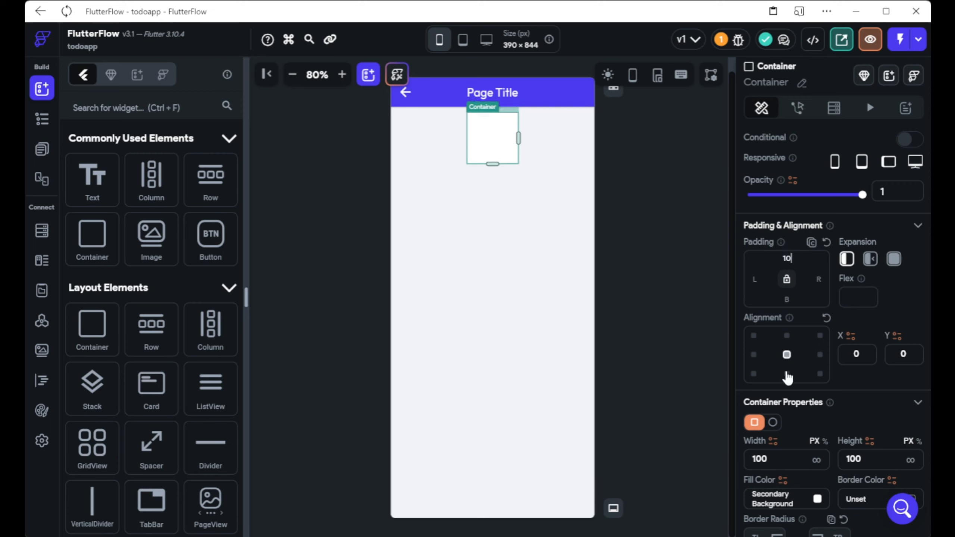
Keep the container rectangular and round its corners with a 15 radius.
left_click(773, 422)
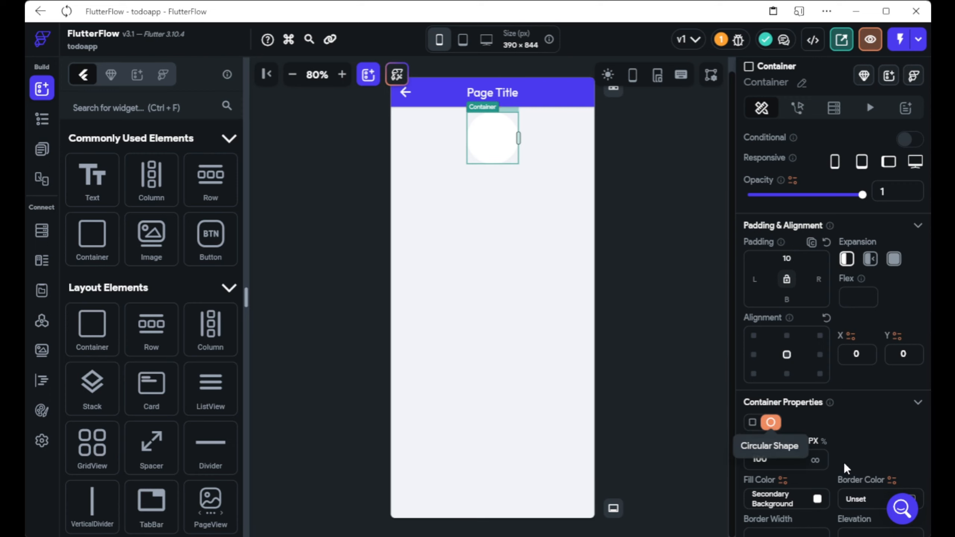
left_click(754, 421)
scroll(798, 401, "down", 3)
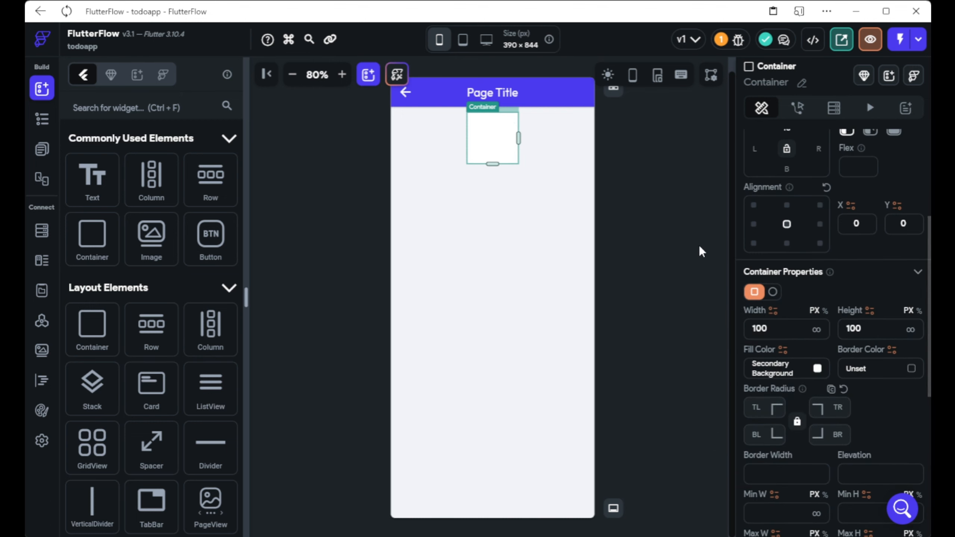
scroll(788, 218, "down", 5)
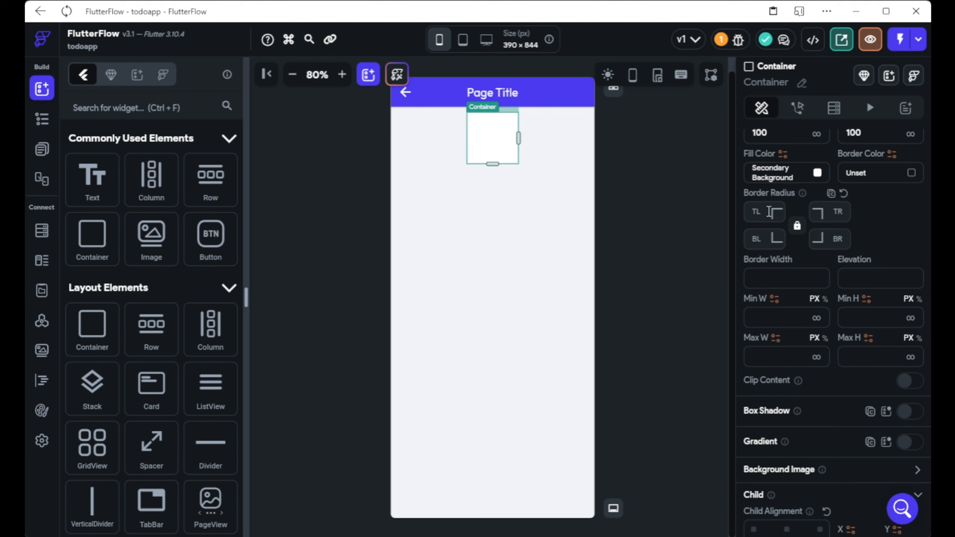
left_click(756, 211)
type("10")
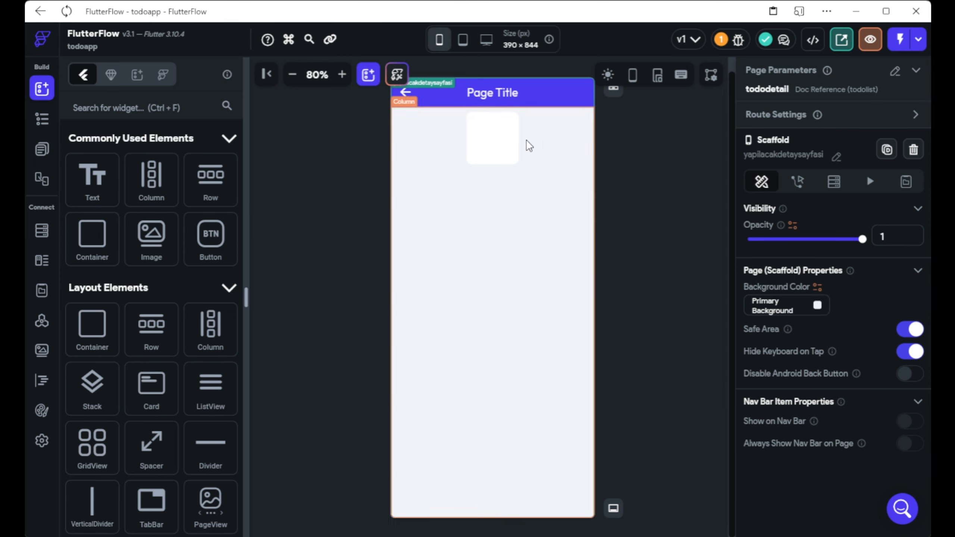
left_click(513, 135)
scroll(827, 324, "down", 5)
scroll(828, 351, "down", 3)
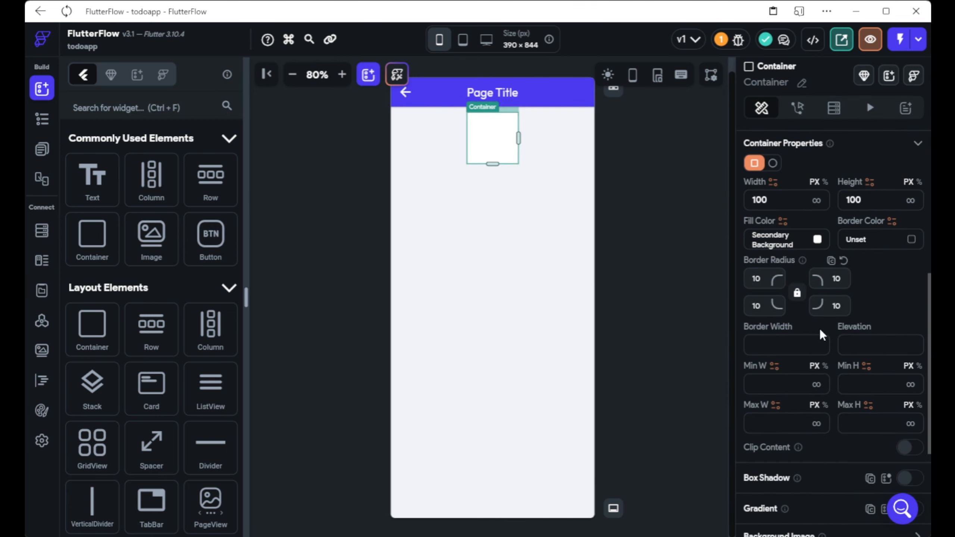
left_click(839, 306)
key("BackSpace")
type("5")
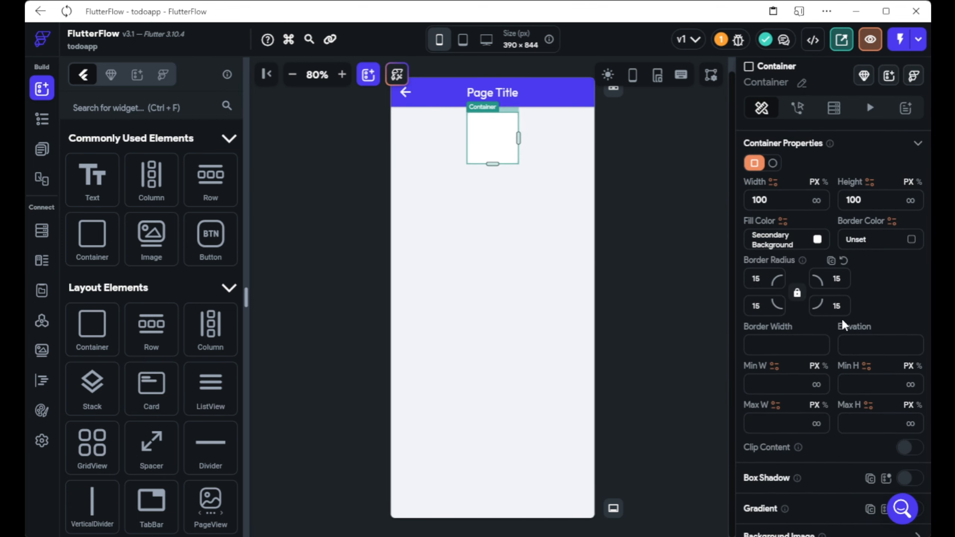
Enable a box shadow on the container.
scroll(842, 318, "down", 5)
left_click(907, 290)
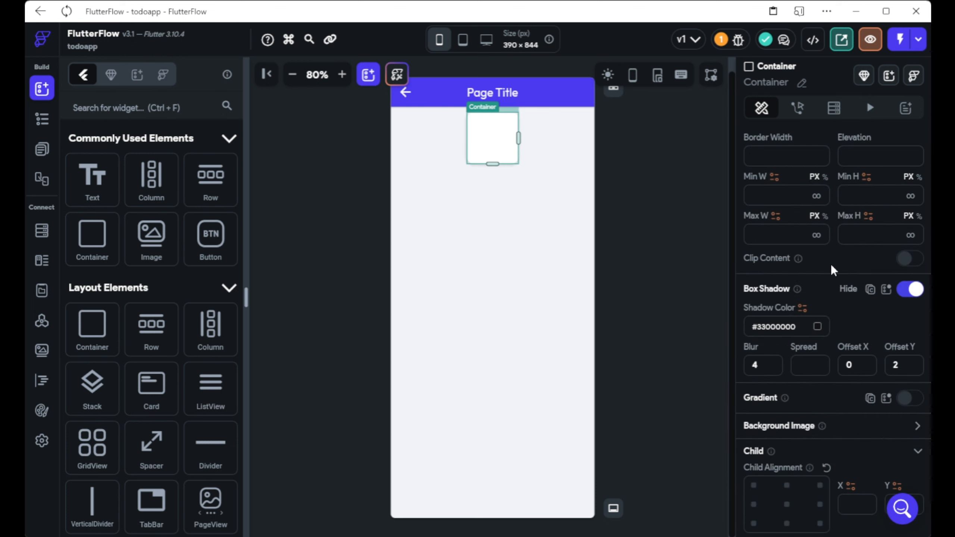
scroll(892, 194, "up", 7)
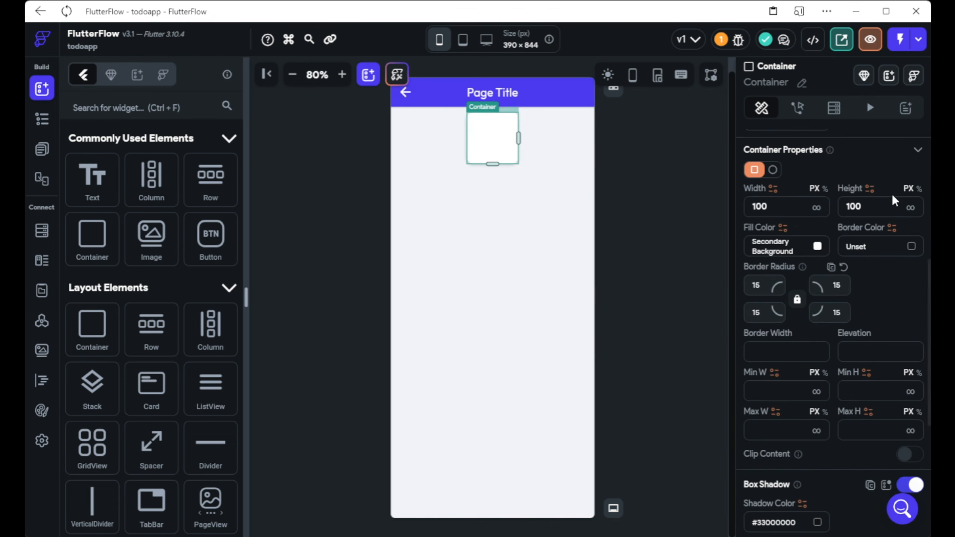
scroll(901, 231, "up", 5)
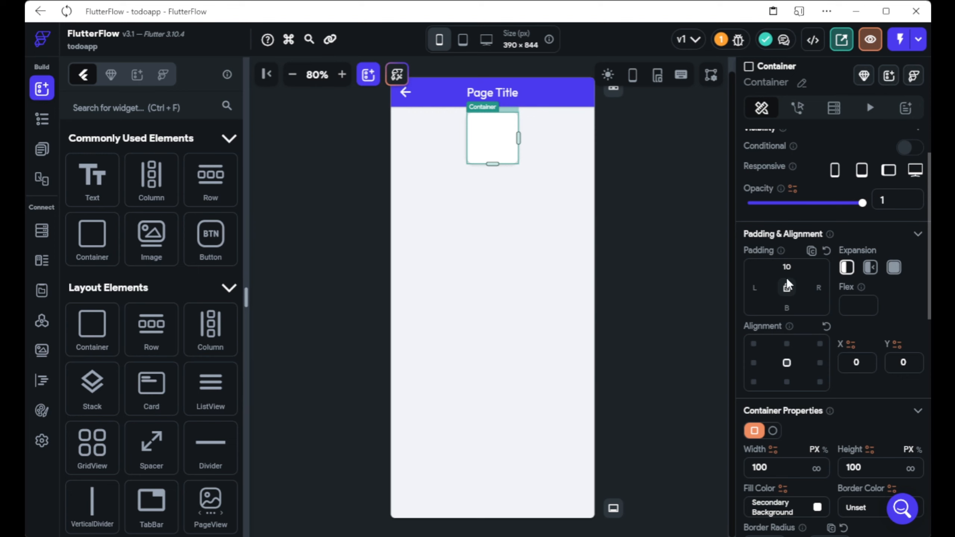
scroll(787, 319, "down", 2)
Set the container's width to 90% of the screen.
double_click(892, 406)
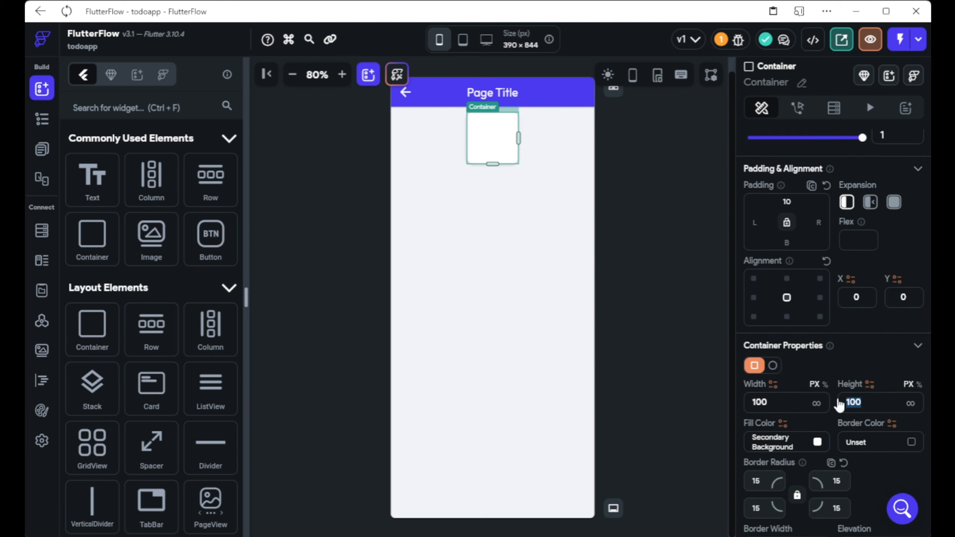
left_click(796, 404)
left_click(825, 387)
type("0")
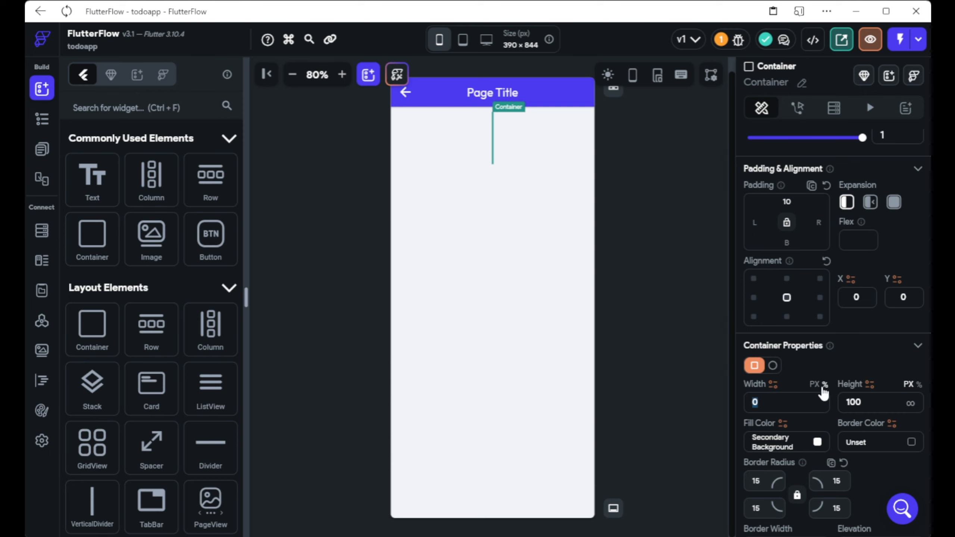
type("90")
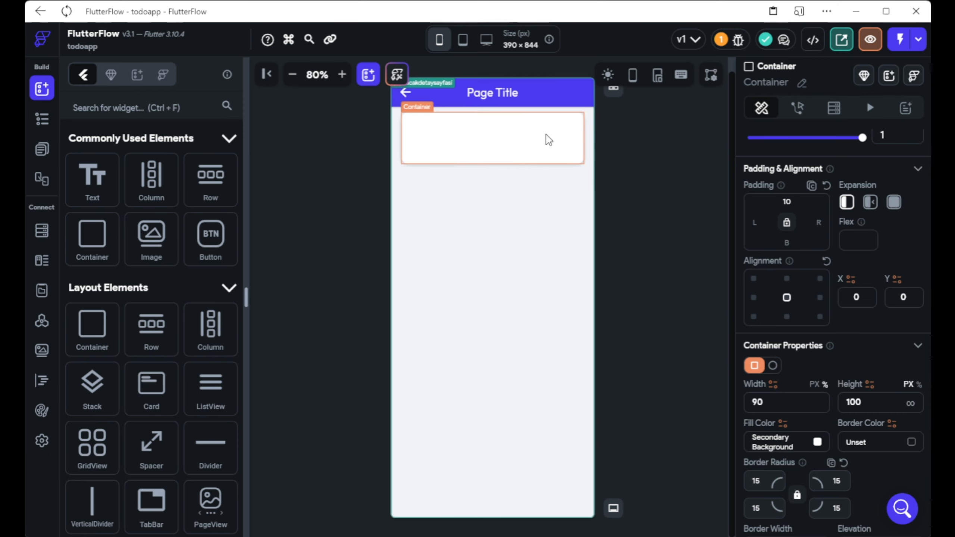
left_click(484, 134)
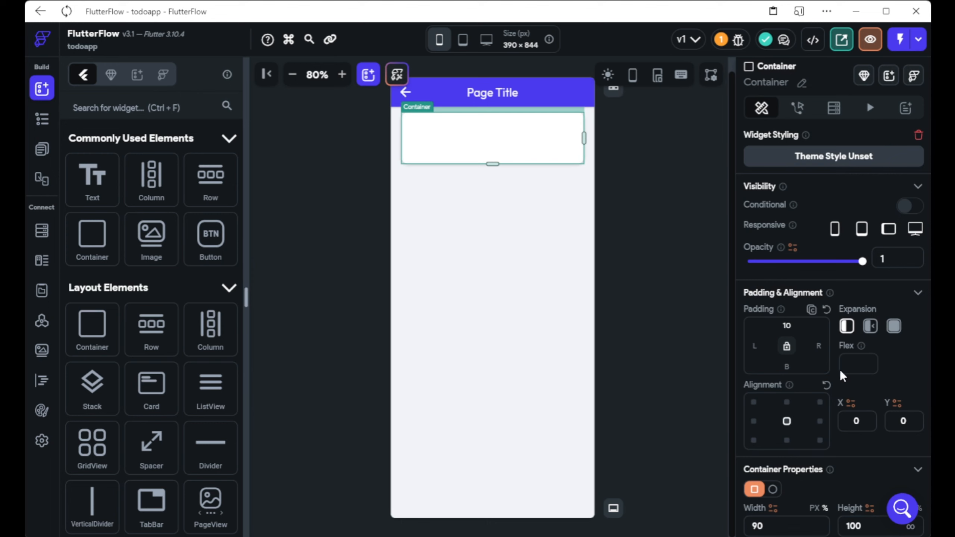
scroll(841, 369, "down", 8)
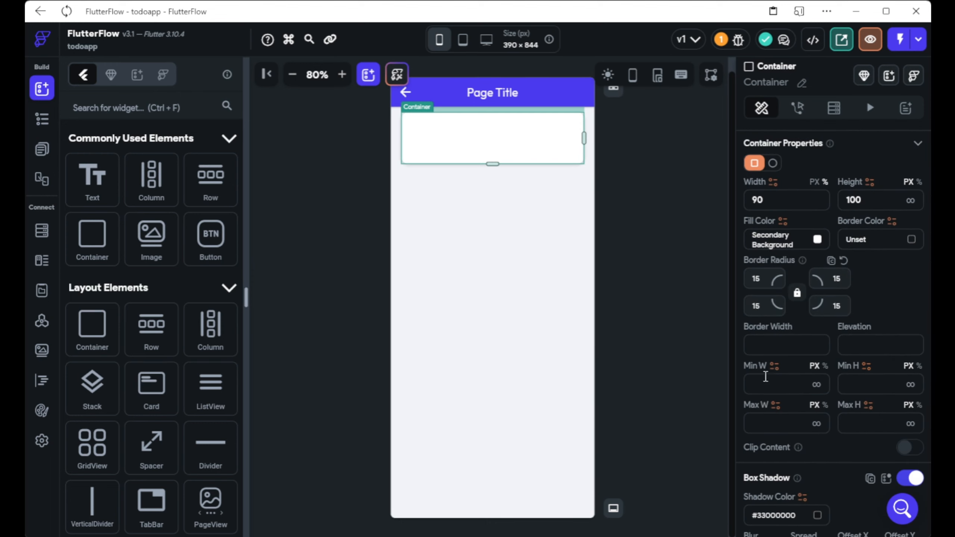
scroll(773, 376, "up", 2)
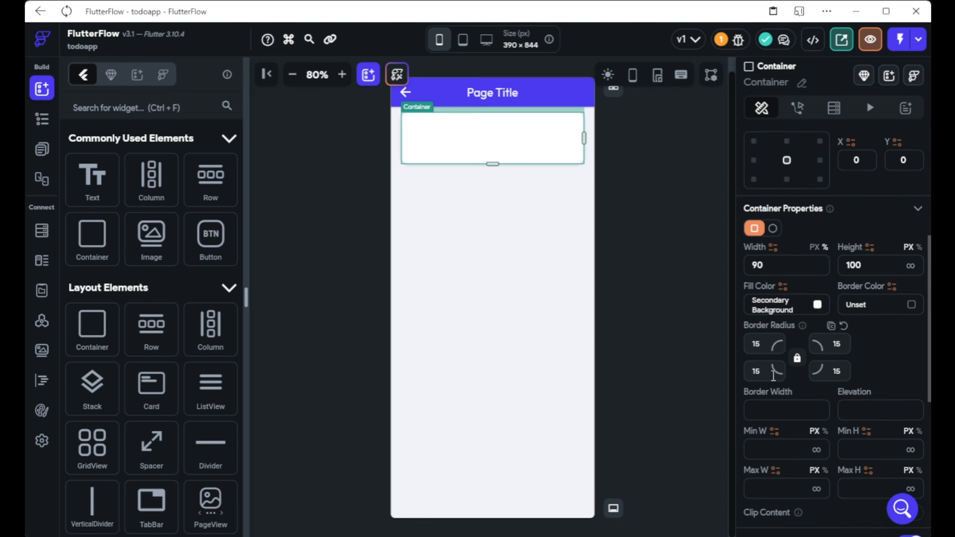
scroll(749, 282, "up", 8)
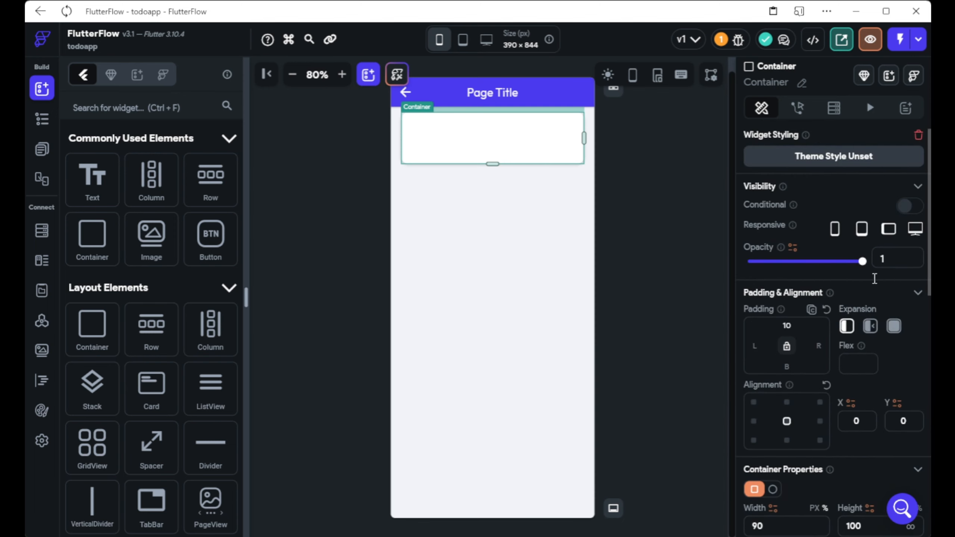
scroll(827, 292, "down", 10)
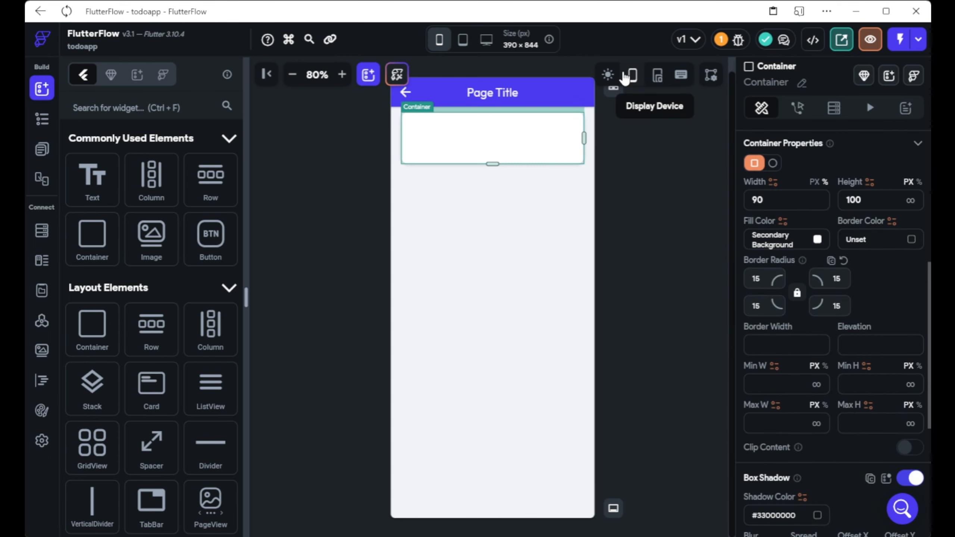
Preview at desktop size and cap the card container's maximum width at 500.
left_click(485, 41)
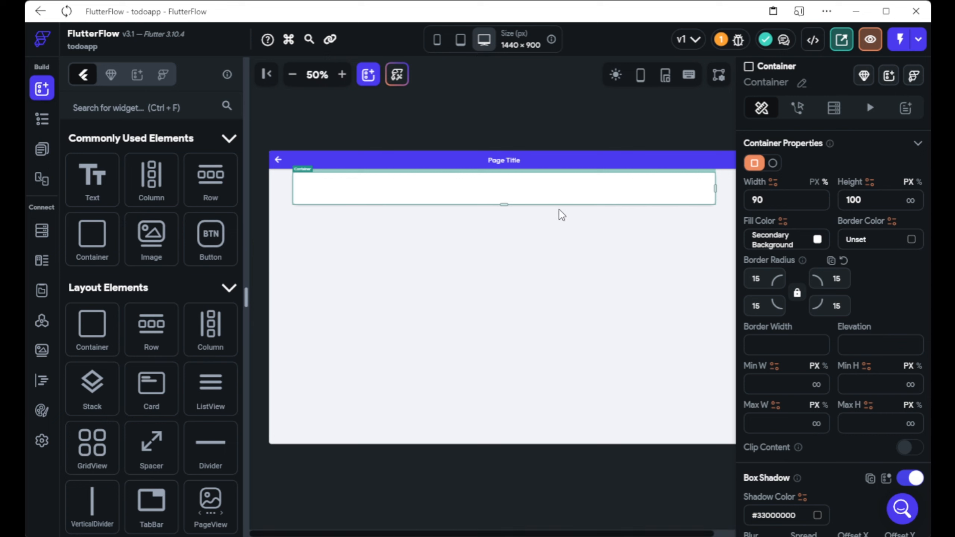
left_click(293, 74)
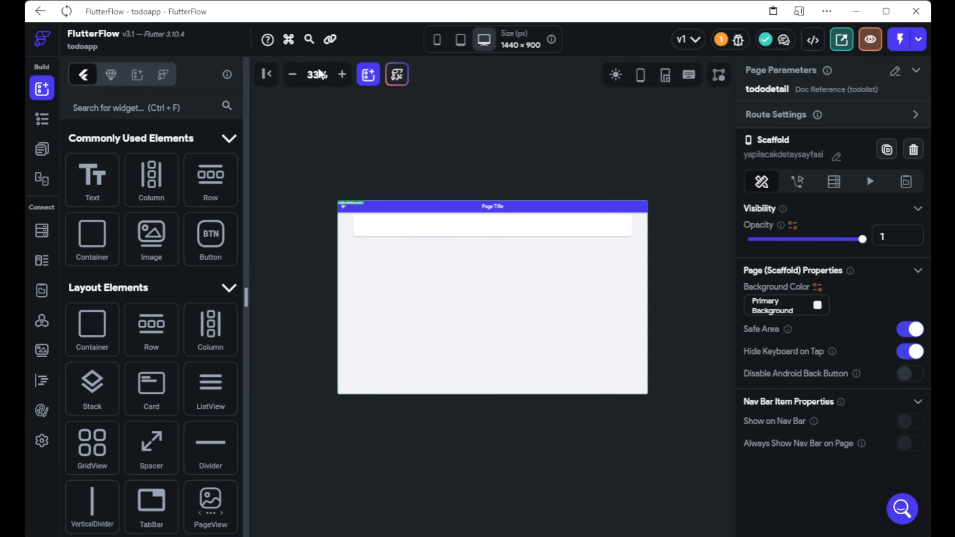
left_click(342, 75)
left_click(393, 195)
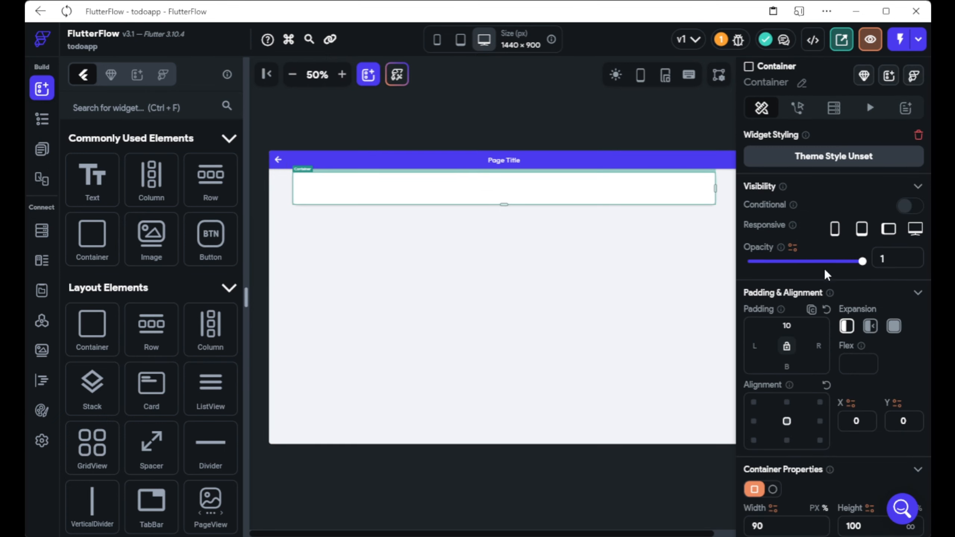
scroll(814, 301, "down", 8)
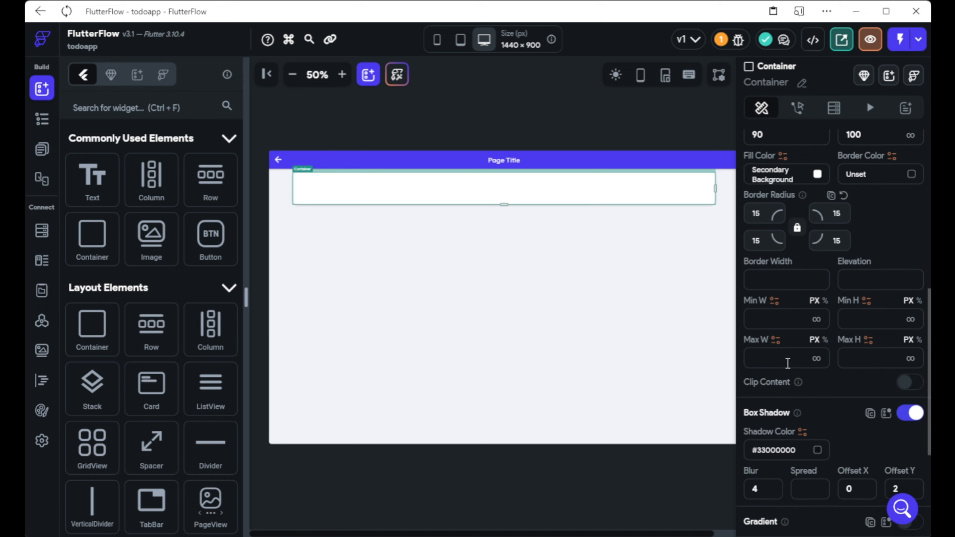
left_click(788, 363)
type("0")
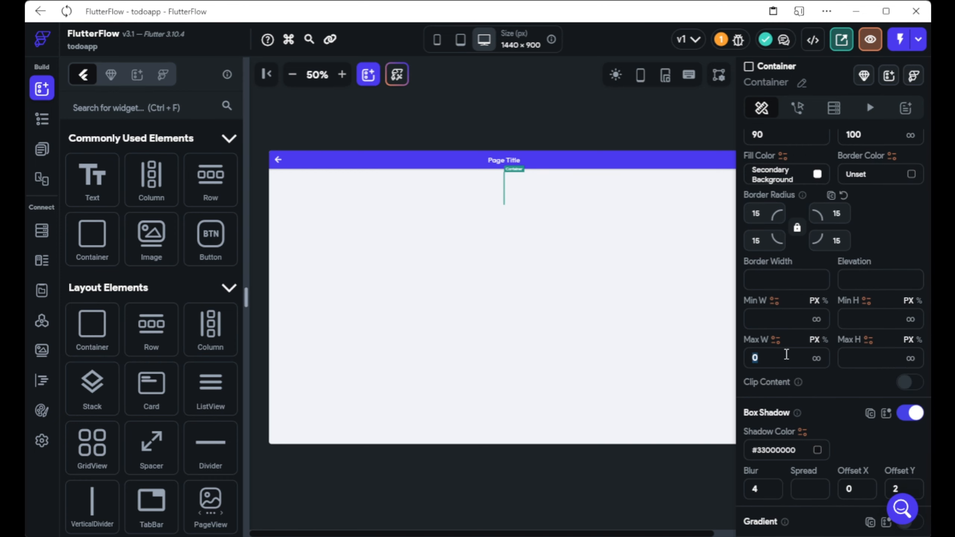
type("500")
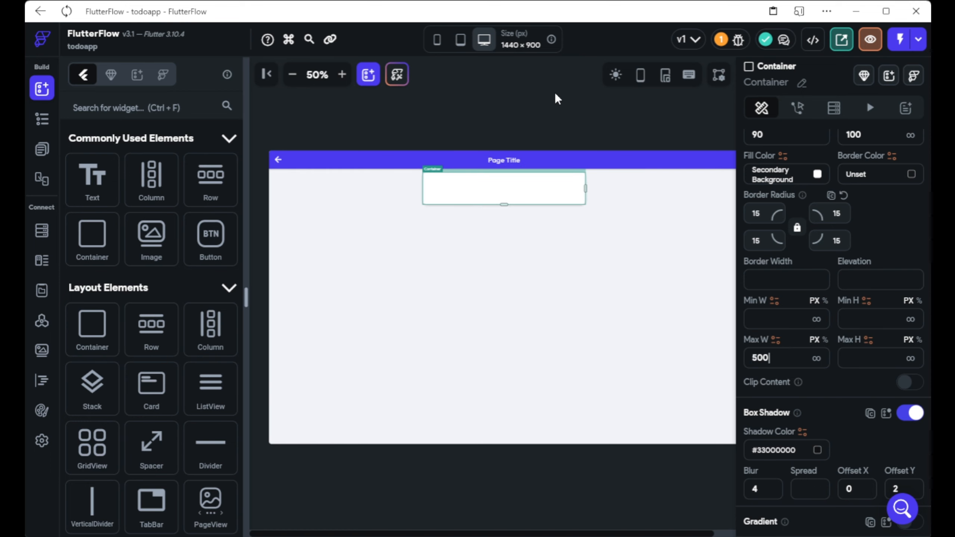
Preview the page at 393 × 852 phone size with the canvas zoomed to 75%.
left_click(557, 99)
left_click(460, 40)
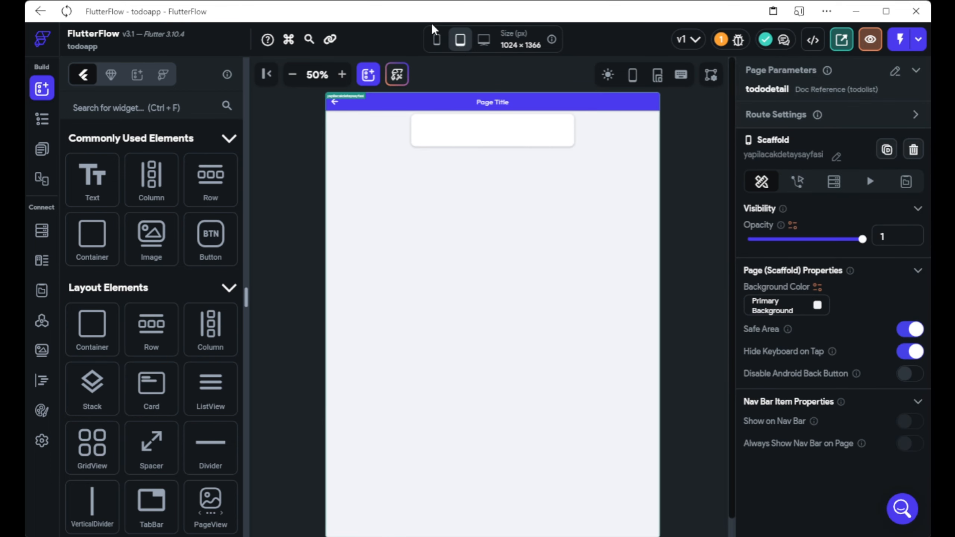
left_click(436, 39)
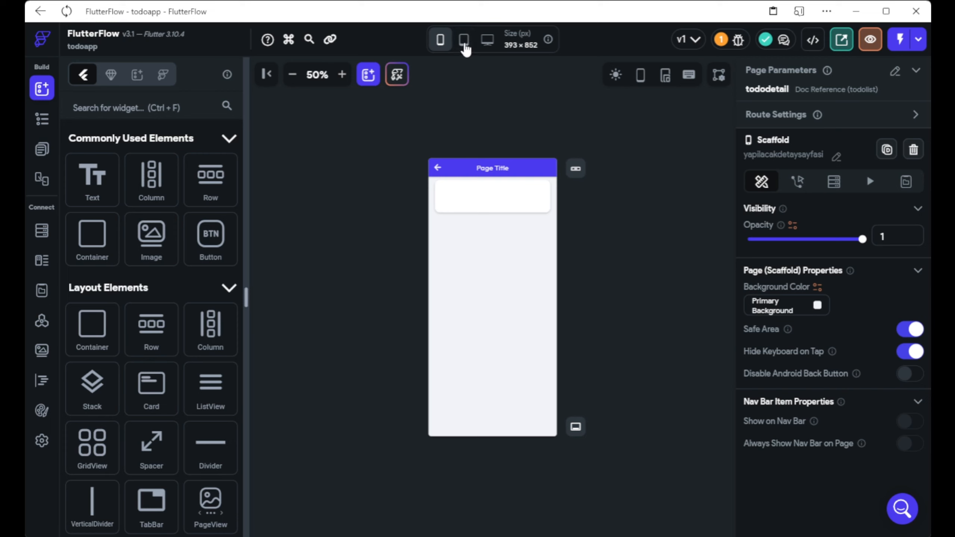
left_click(640, 75)
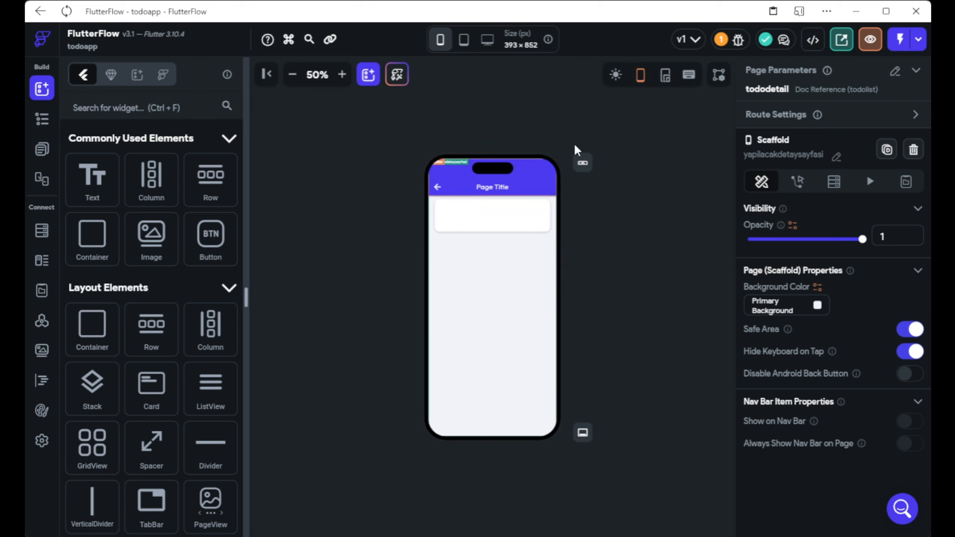
left_click(640, 77)
left_click(342, 77)
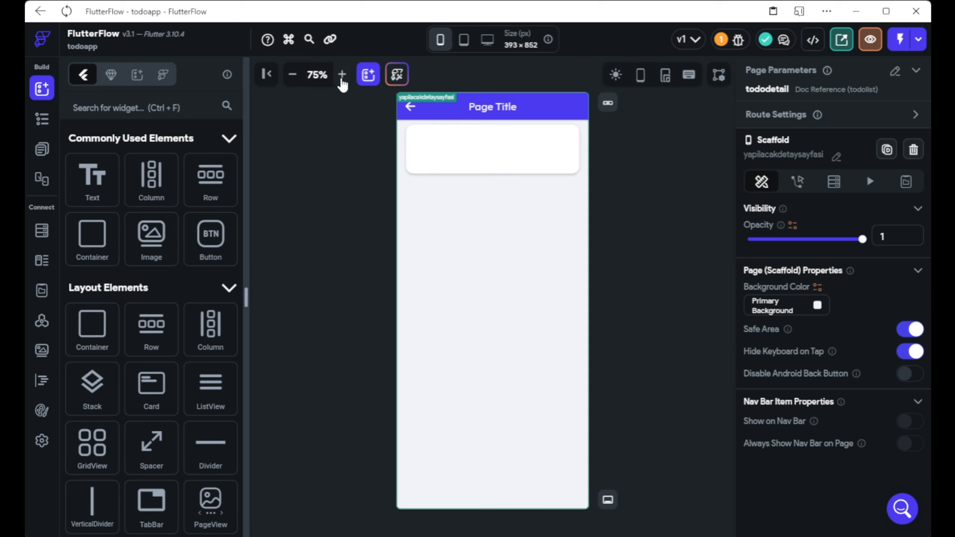
left_click(469, 149)
Place a Hello World Text inside the card and centre it.
left_click_drag(92, 176, 531, 149)
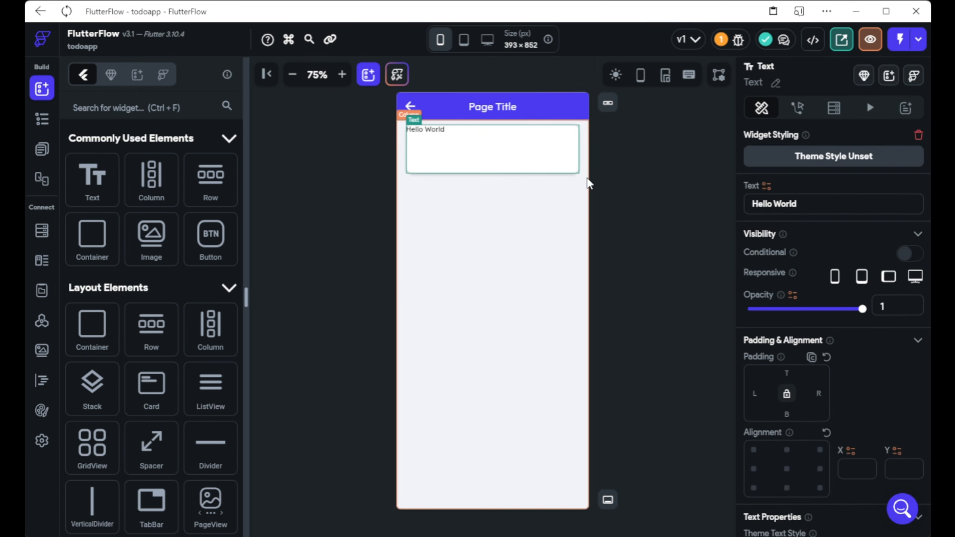
scroll(767, 454, "down", 2)
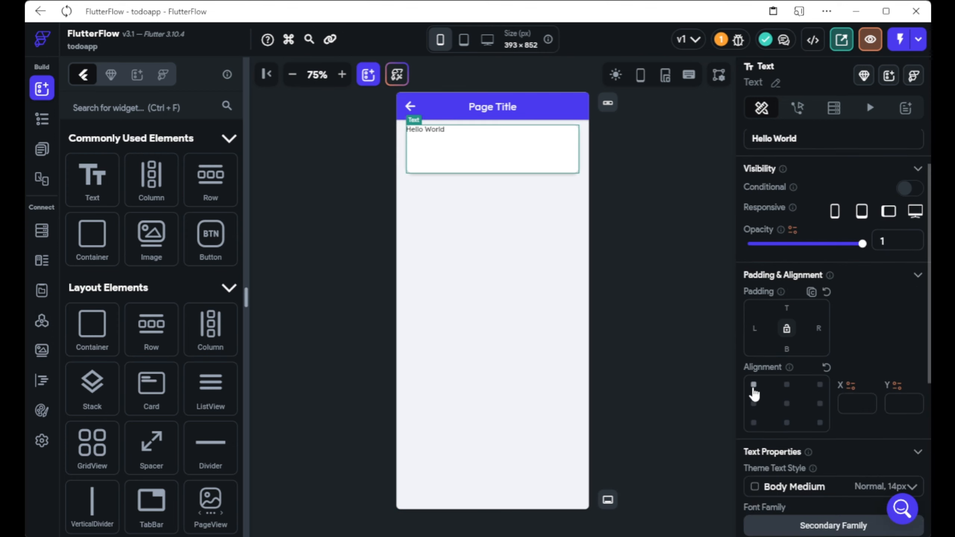
left_click(787, 404)
scroll(764, 324, "up", 2)
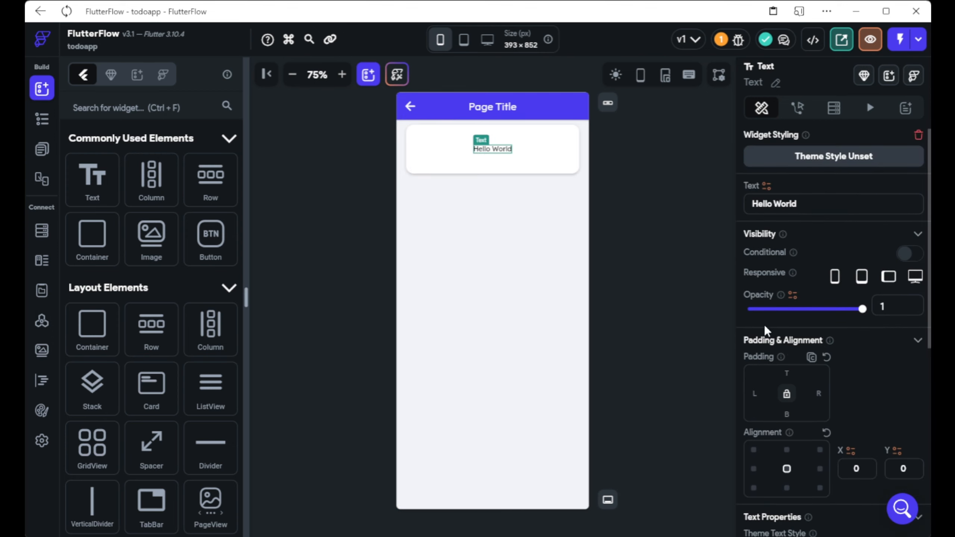
left_click(819, 204)
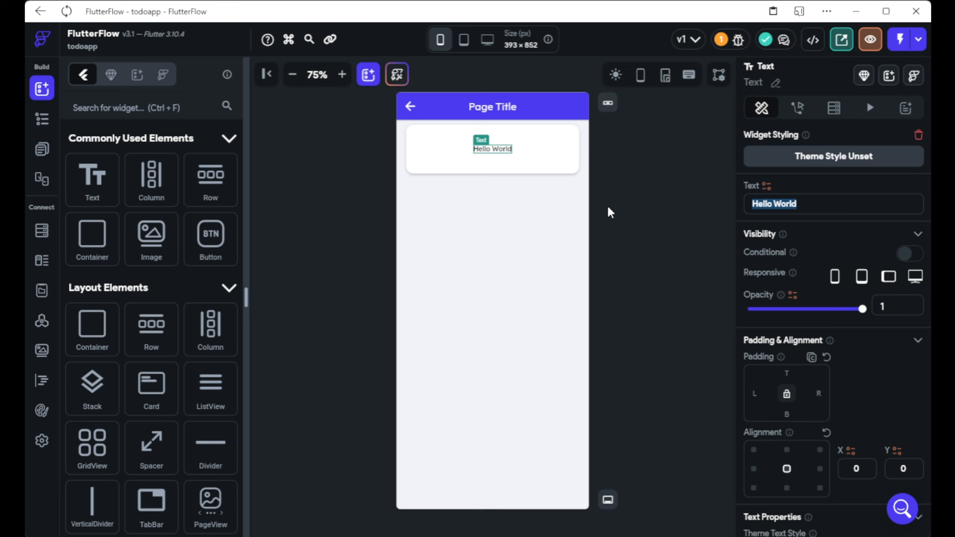
Clear the card's fixed 100 height so it shrinks to fit the text.
left_click(525, 164)
left_click(503, 151)
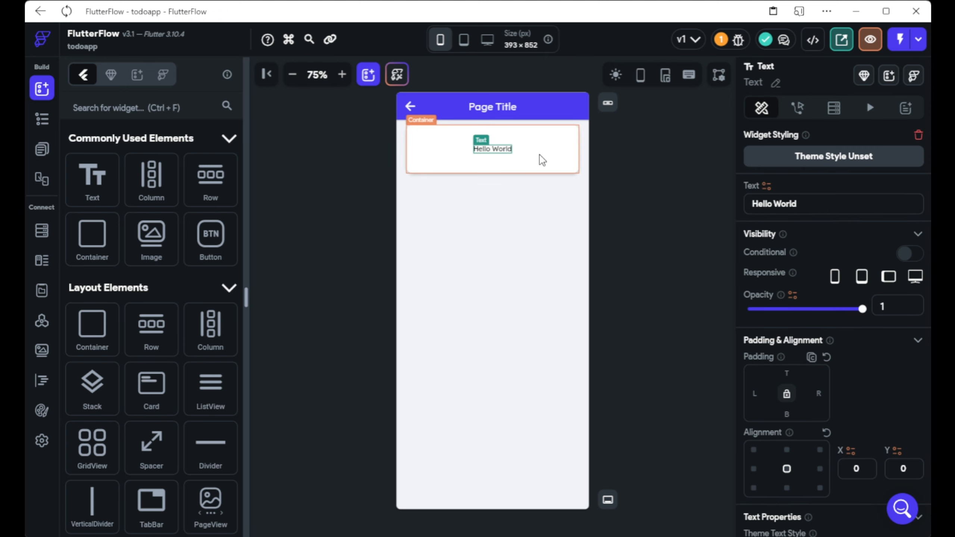
left_click(542, 160)
scroll(768, 339, "down", 10)
scroll(869, 162, "up", 2)
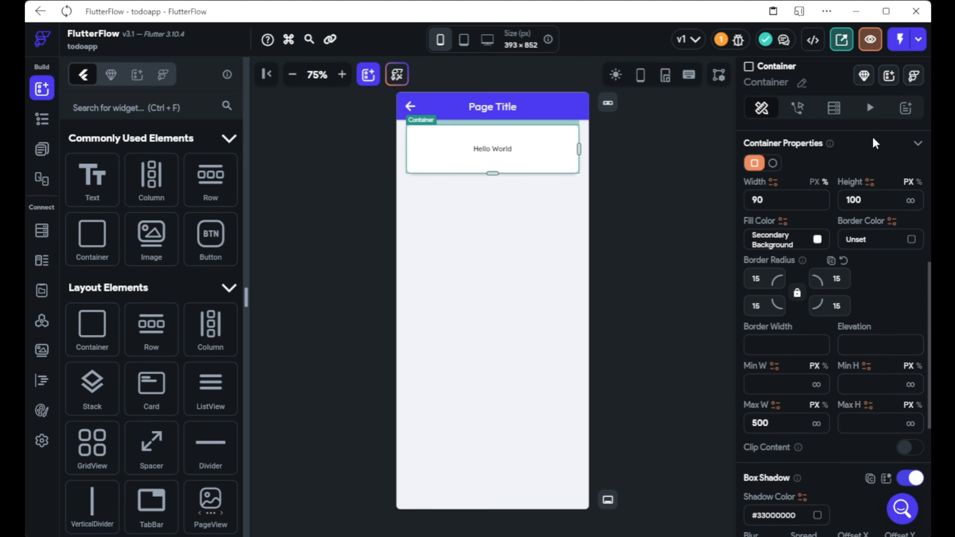
left_click_drag(863, 200, 808, 202)
key("BackSpace")
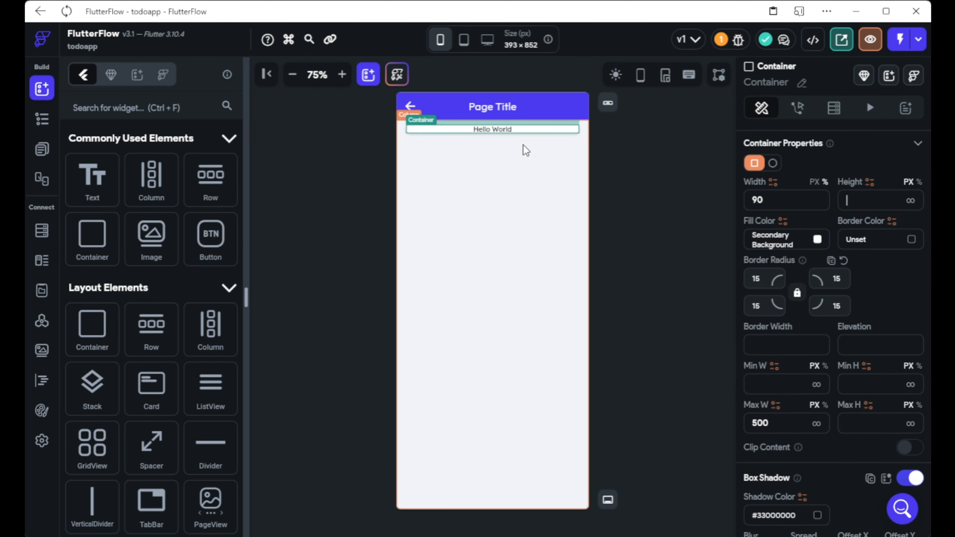
Give the Hello World text 10 px padding at top and bottom.
left_click(505, 131)
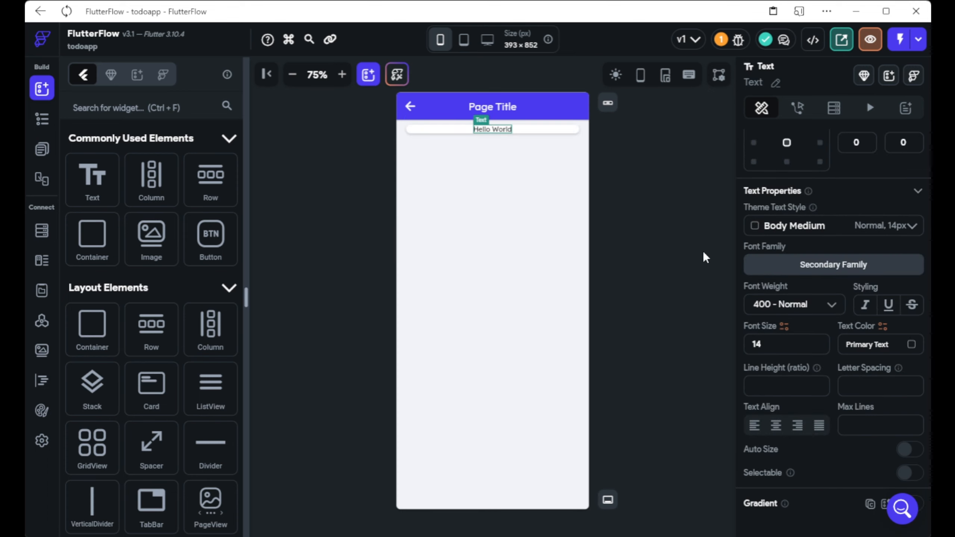
scroll(771, 278, "up", 5)
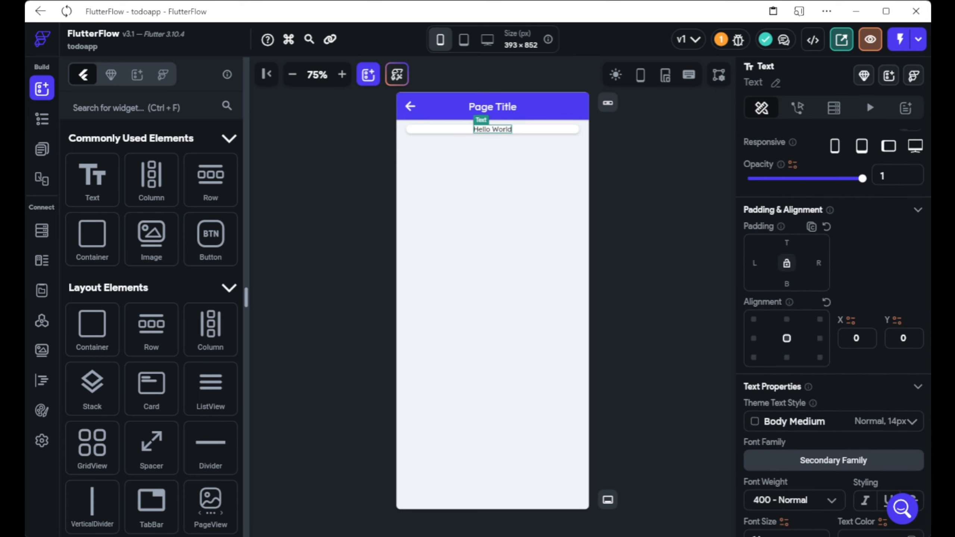
scroll(898, 264, "down", 5)
scroll(826, 356, "up", 5)
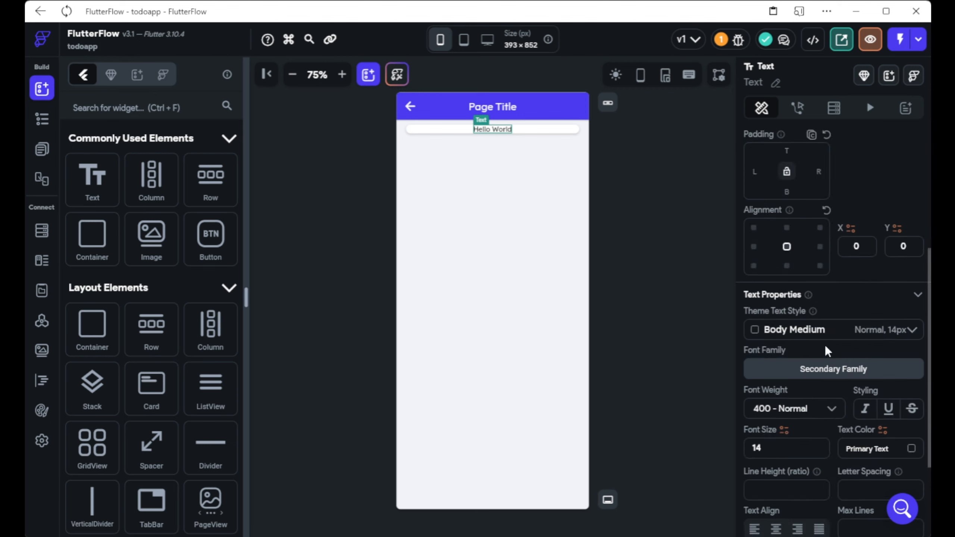
type("10")
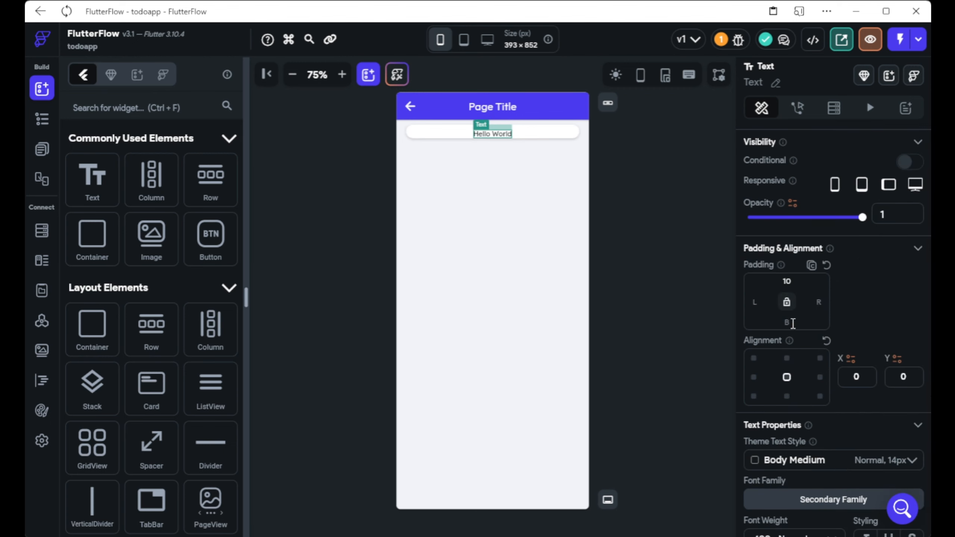
left_click(792, 323)
type("10")
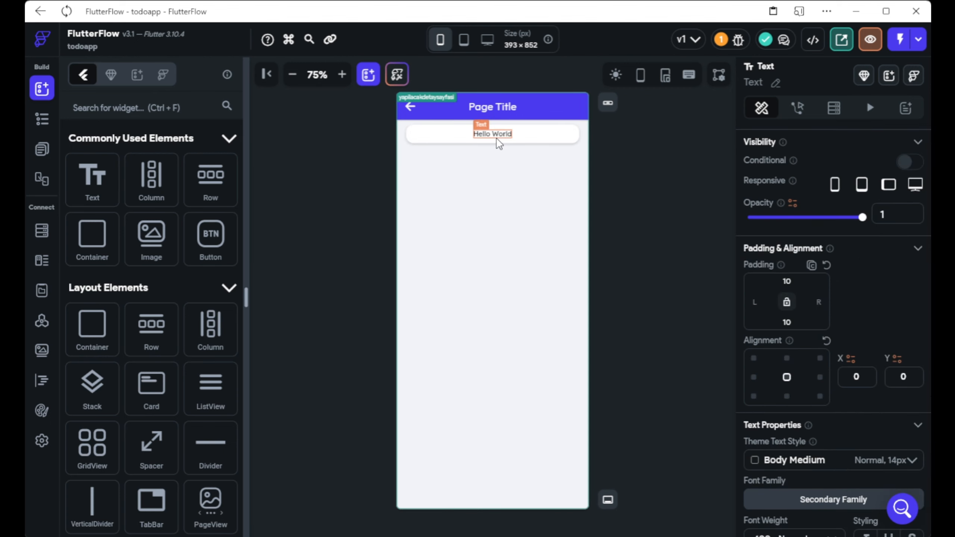
left_click(572, 163)
left_click(509, 135)
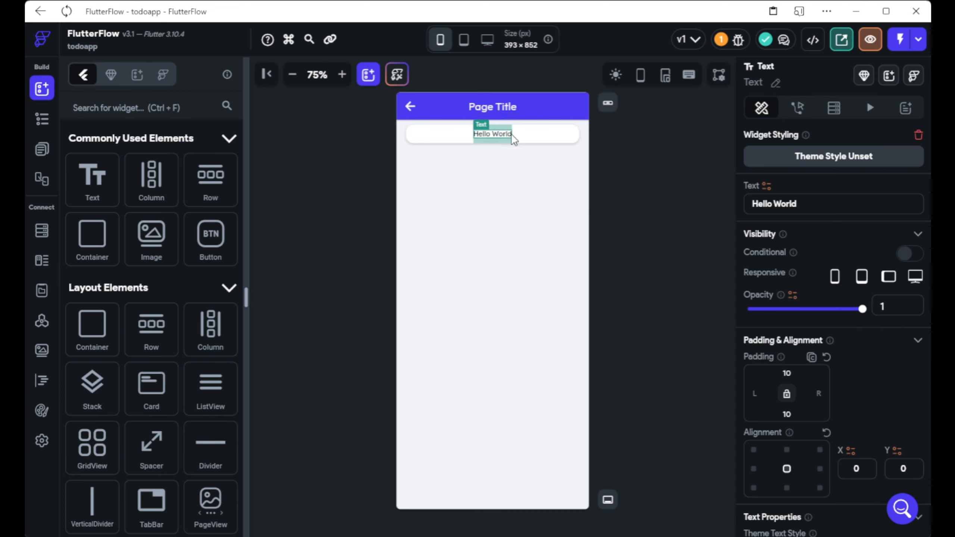
left_click(413, 211)
left_click(810, 108)
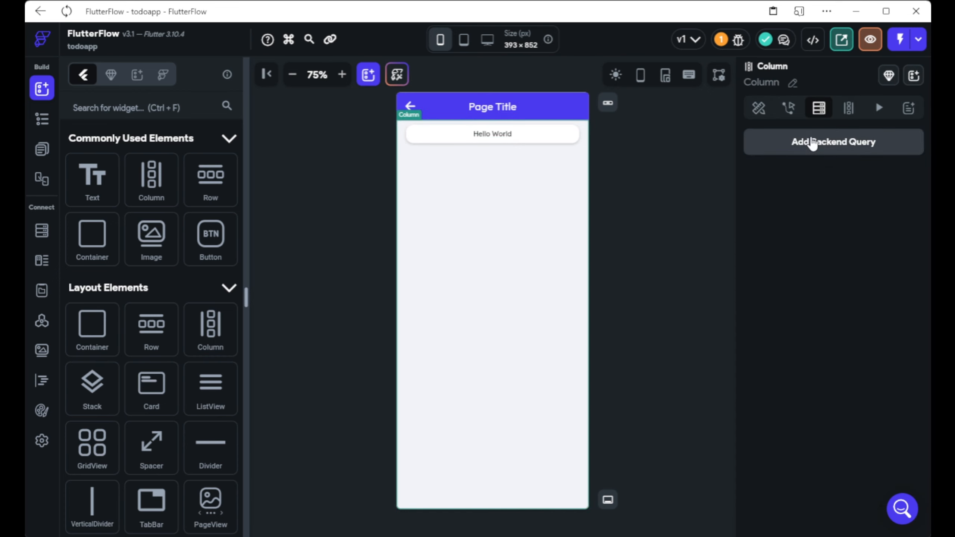
Give the Column a Document from Reference query on todolist, using the tododetail parameter.
left_click(812, 142)
left_click(680, 128)
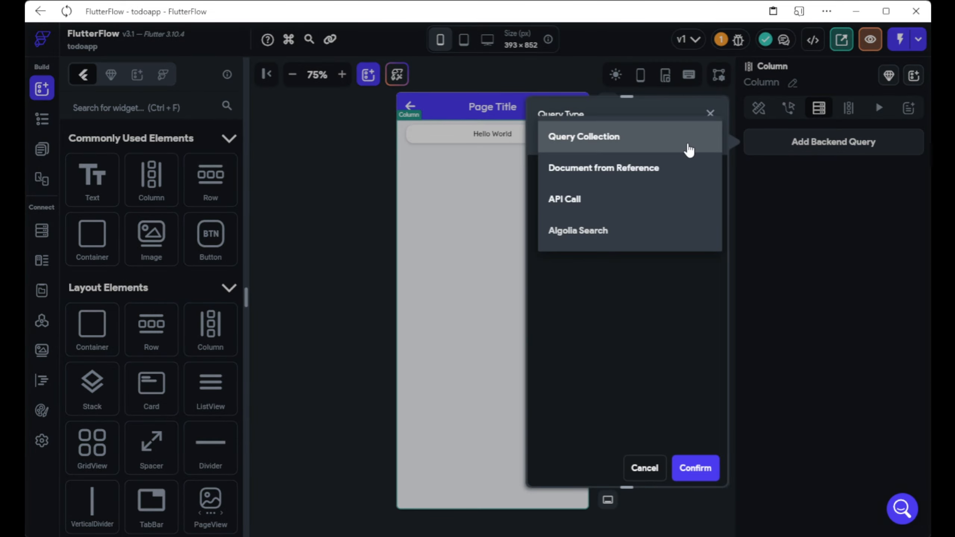
left_click(620, 172)
left_click(600, 219)
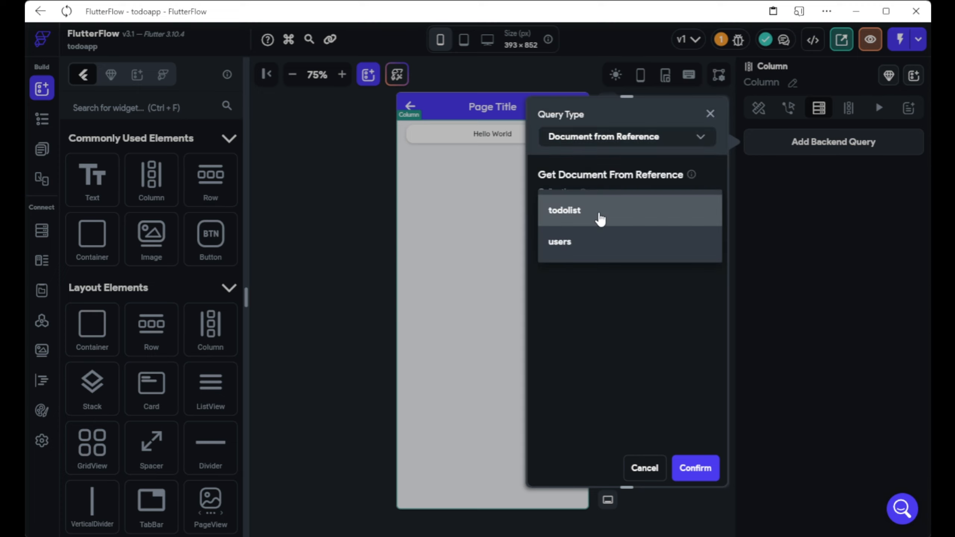
left_click(574, 213)
left_click(581, 234)
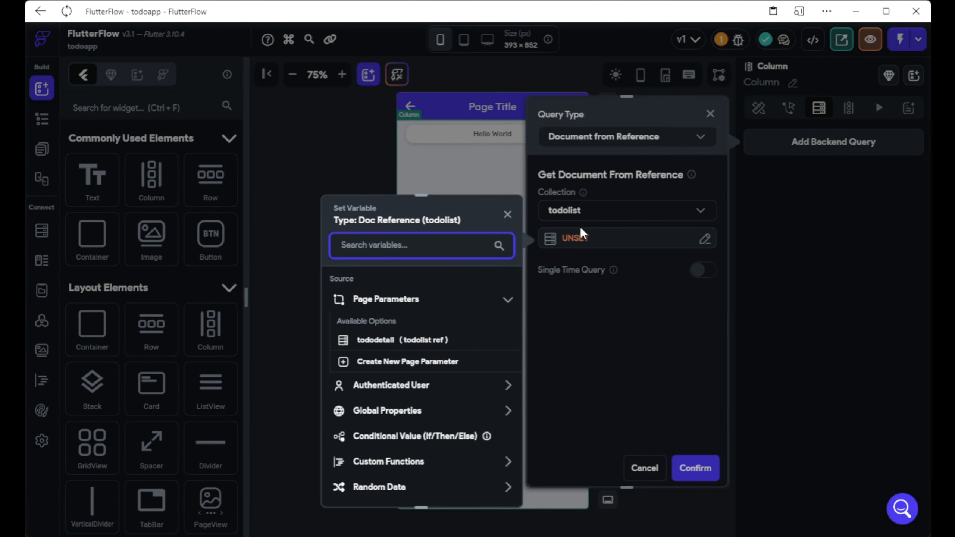
scroll(432, 378, "down", 2)
scroll(431, 374, "up", 2)
left_click(414, 340)
left_click(487, 488)
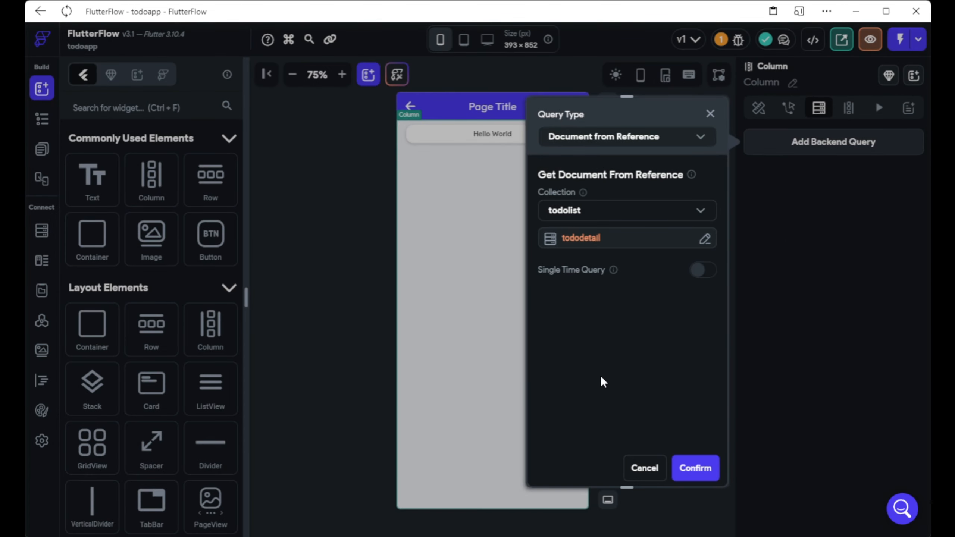
left_click(712, 467)
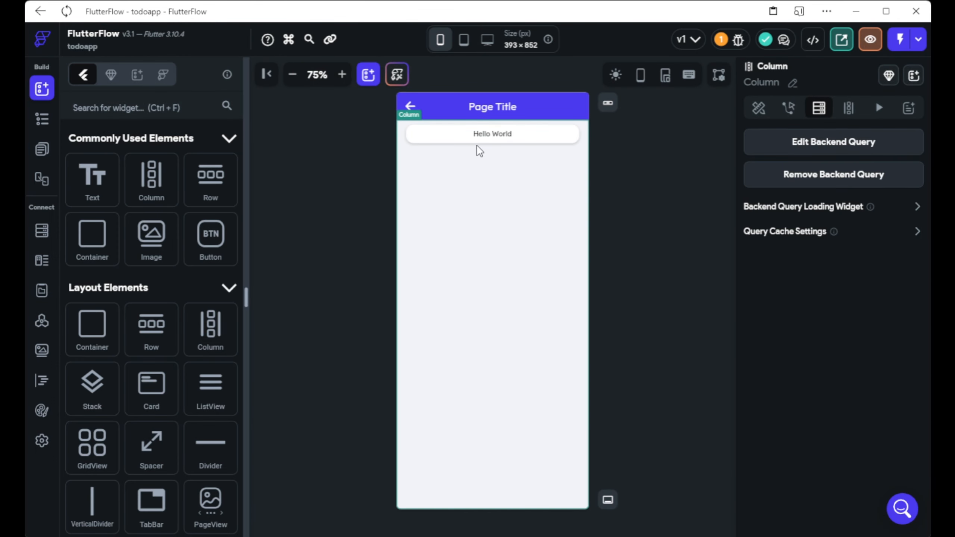
left_click(494, 138)
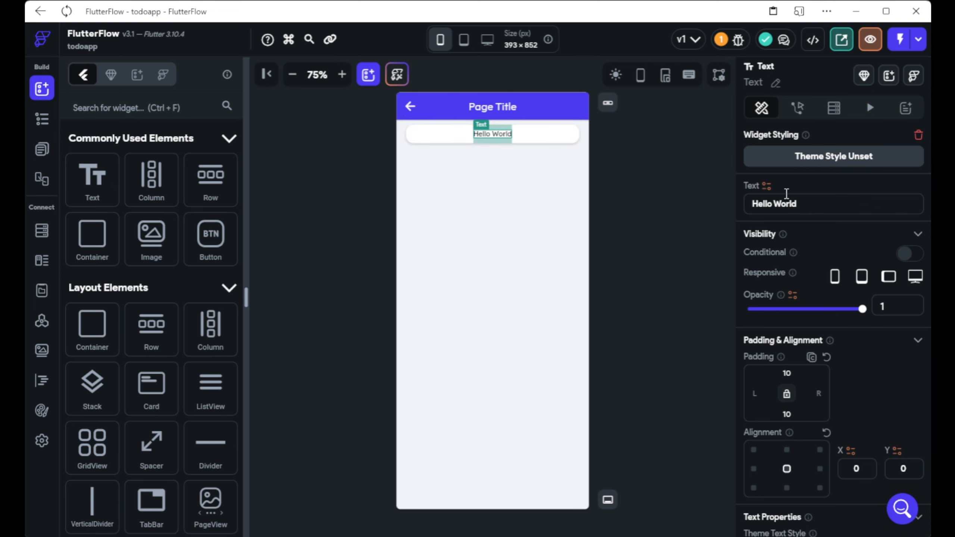
Copy the Hello World card and paste a second copy into the Column.
right_click(549, 138)
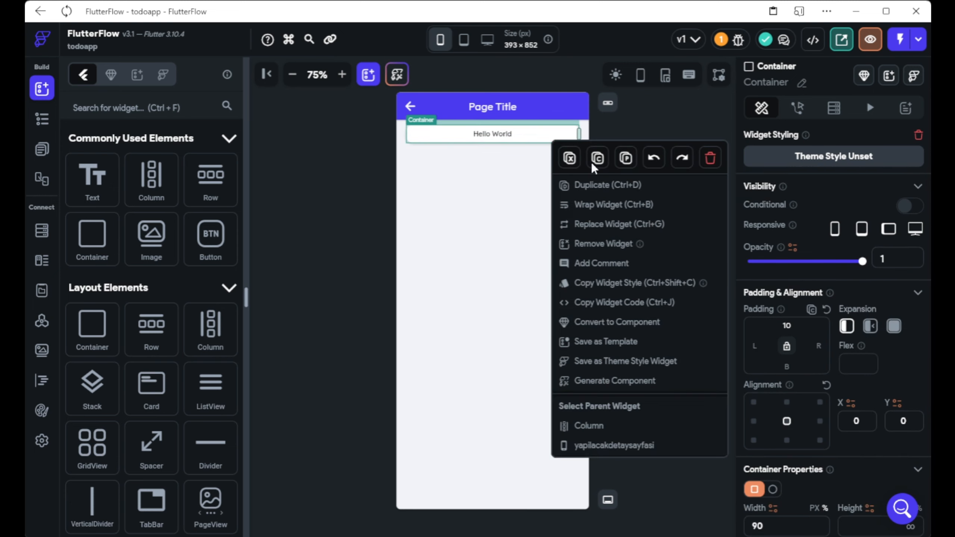
left_click(595, 164)
right_click(568, 246)
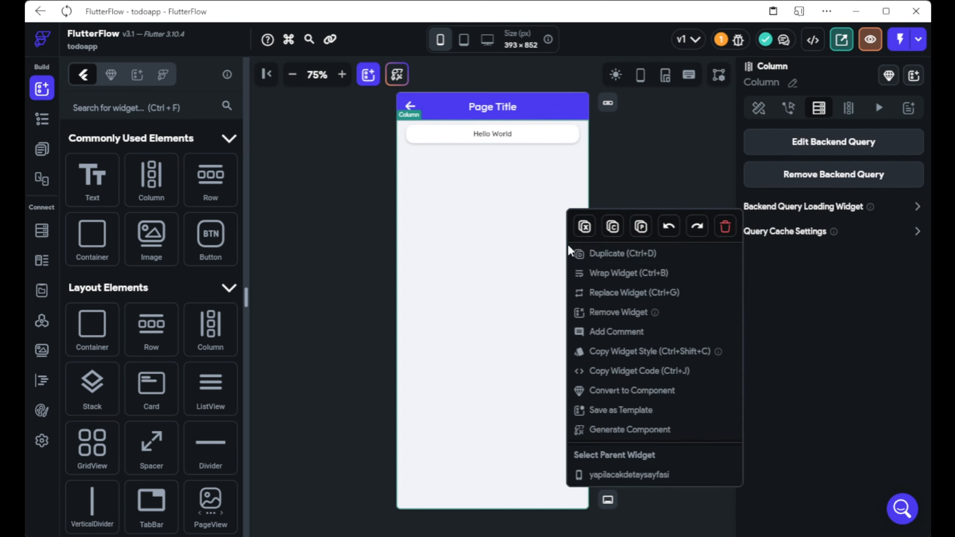
left_click(639, 230)
Bind the first card's text to the todolist document's title field.
left_click(497, 132)
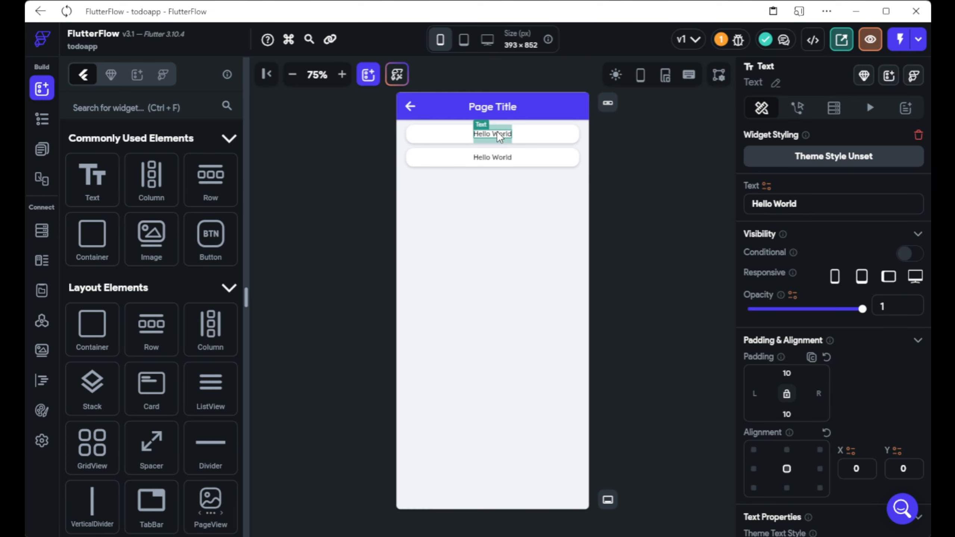
left_click(767, 186)
left_click(757, 192)
left_click_drag(821, 203, 760, 203)
left_click(769, 188)
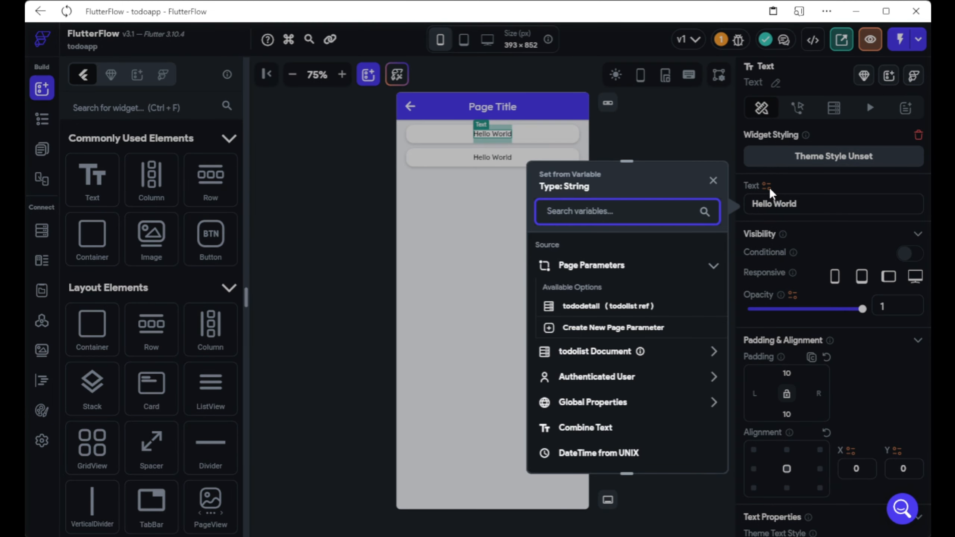
left_click(710, 356)
scroll(619, 362, "down", 2)
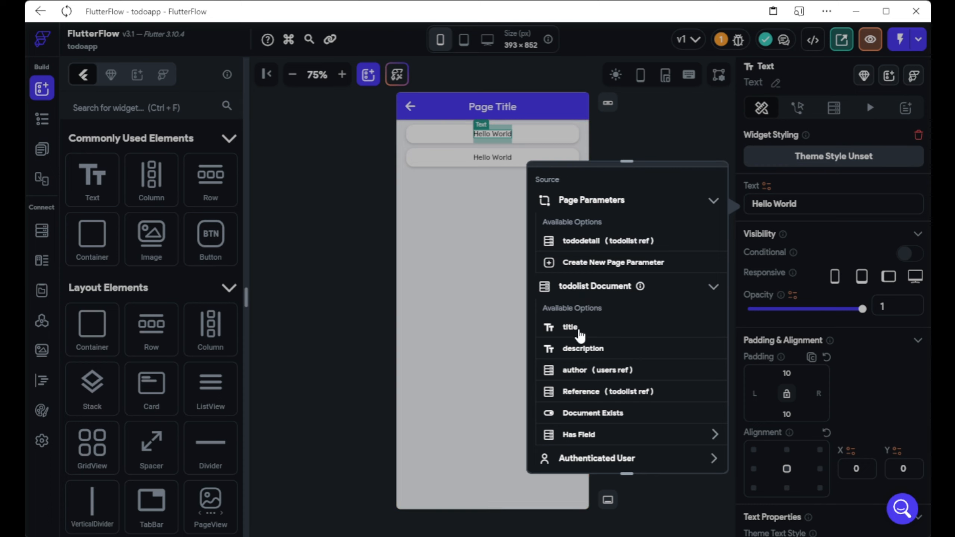
left_click(569, 328)
Bind the second card's text to the todolist document's description field.
left_click(505, 155)
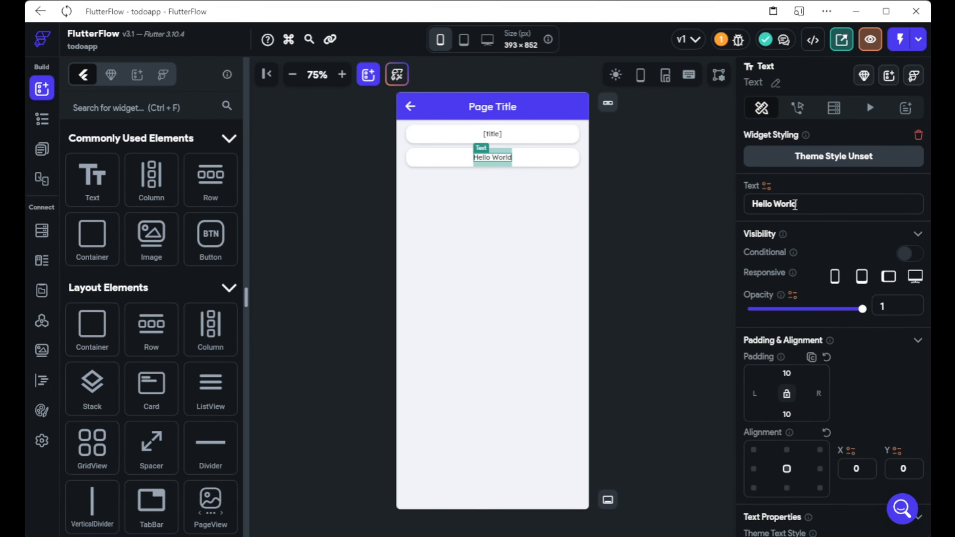
left_click(767, 187)
left_click(655, 355)
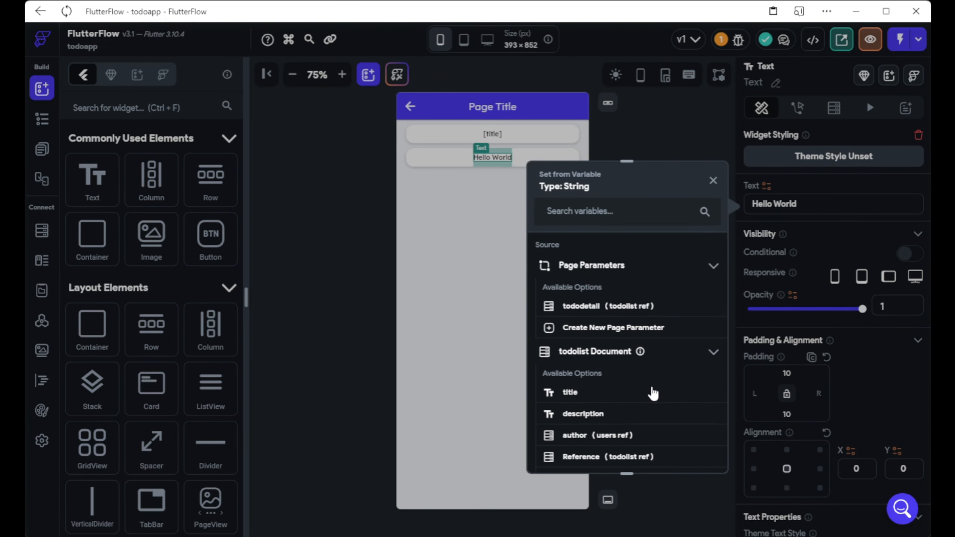
left_click(618, 415)
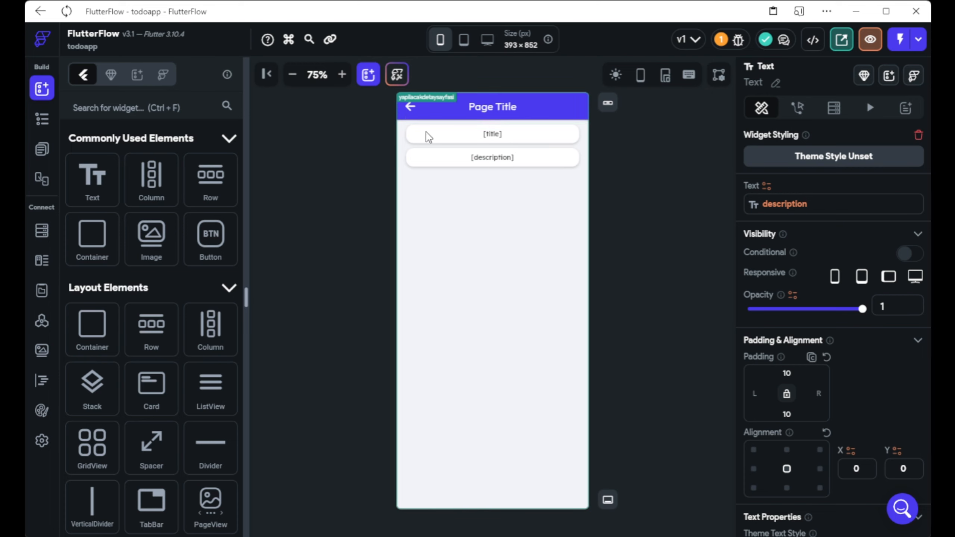
Switch to the homepage from the page list and return to the widget palette.
left_click(42, 148)
left_click(131, 180)
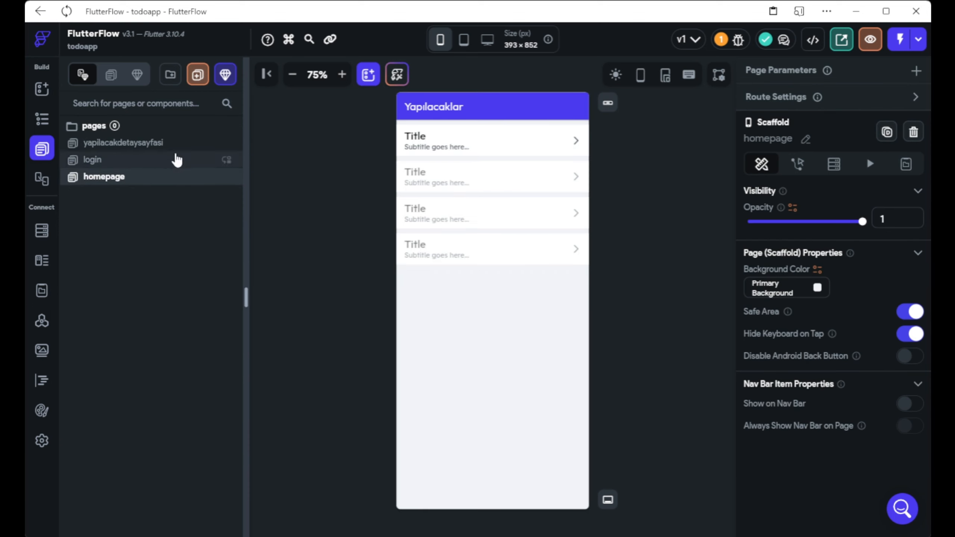
left_click(49, 92)
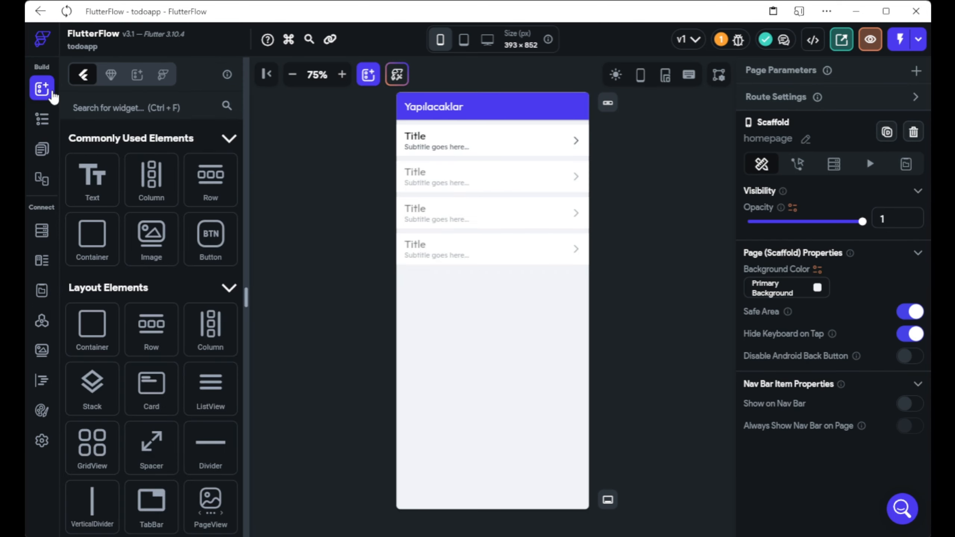
Place an IconButton in the homepage app bar with button size 50.
left_click(131, 114)
type("Icon")
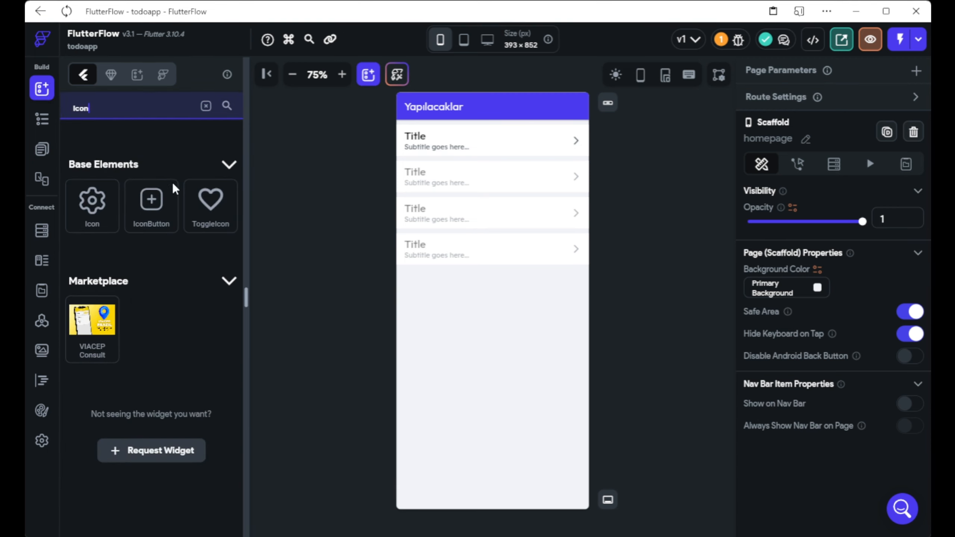
left_click_drag(152, 204, 575, 107)
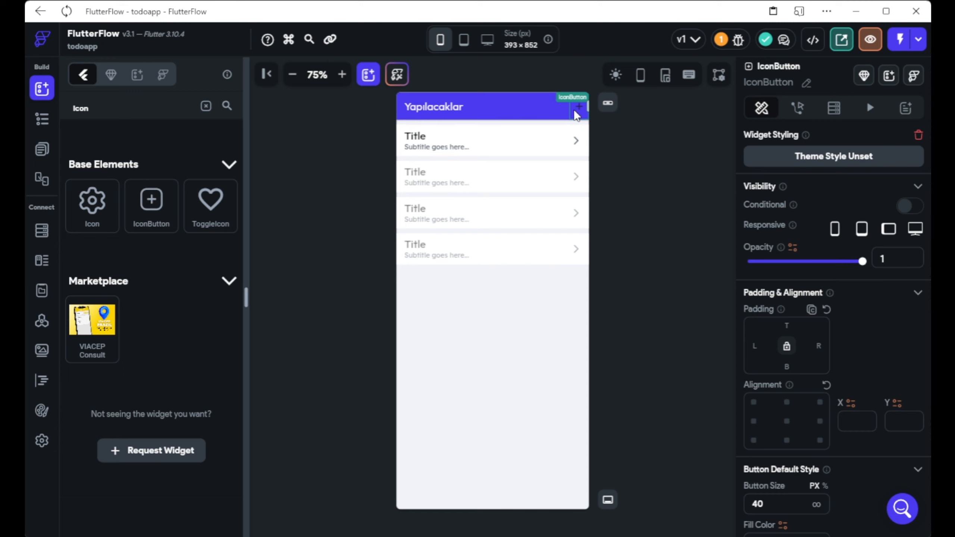
scroll(780, 323, "down", 3)
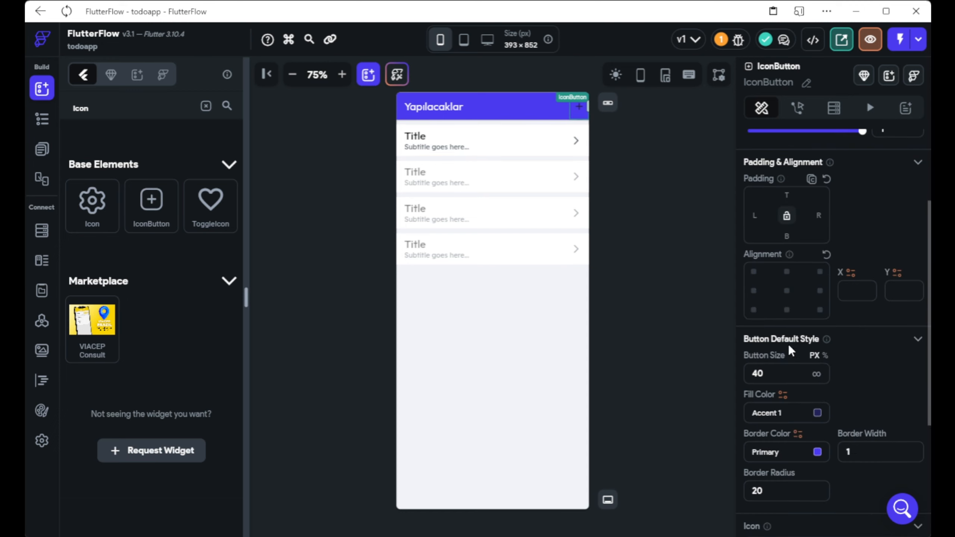
double_click(789, 371)
type("50")
Colour the plus button's icon Primary Background.
left_click(600, 129)
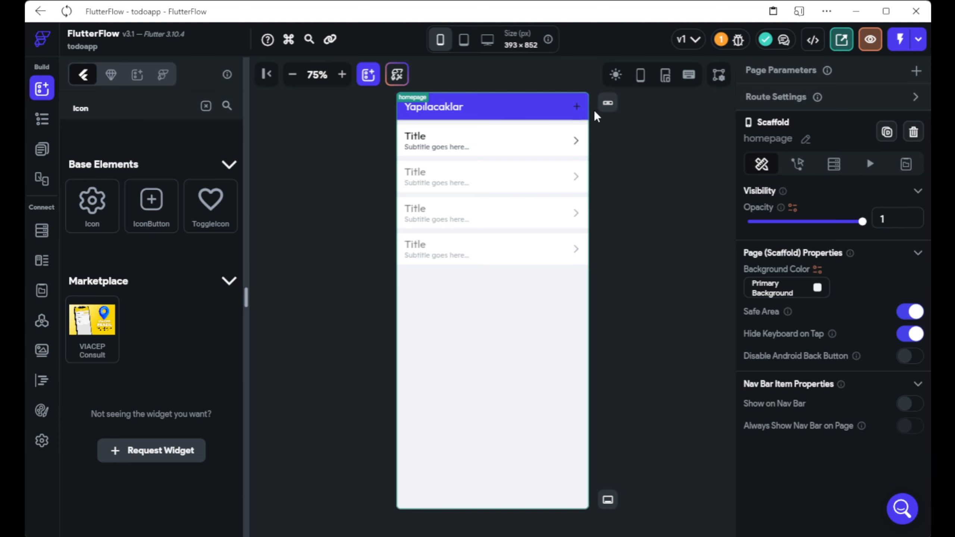
left_click(579, 109)
scroll(840, 284, "down", 5)
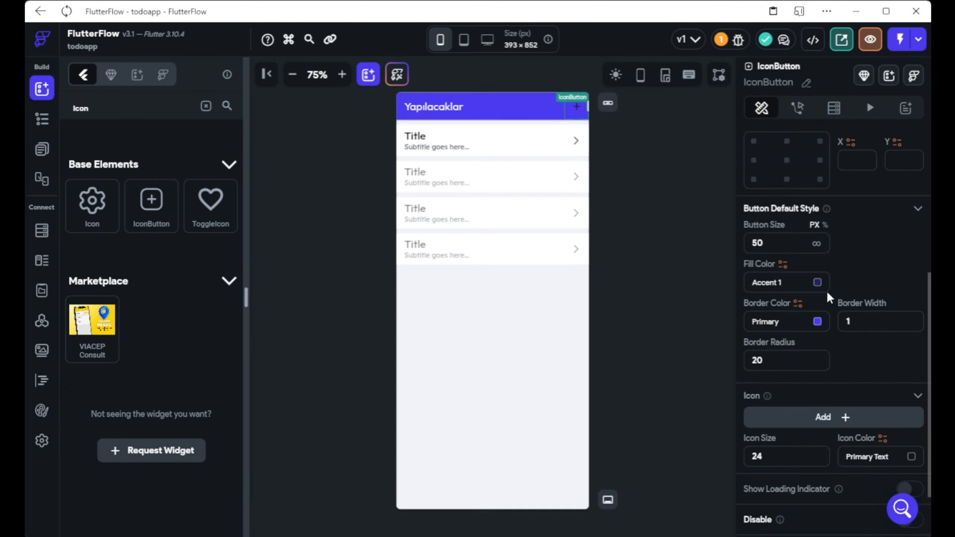
left_click(910, 455)
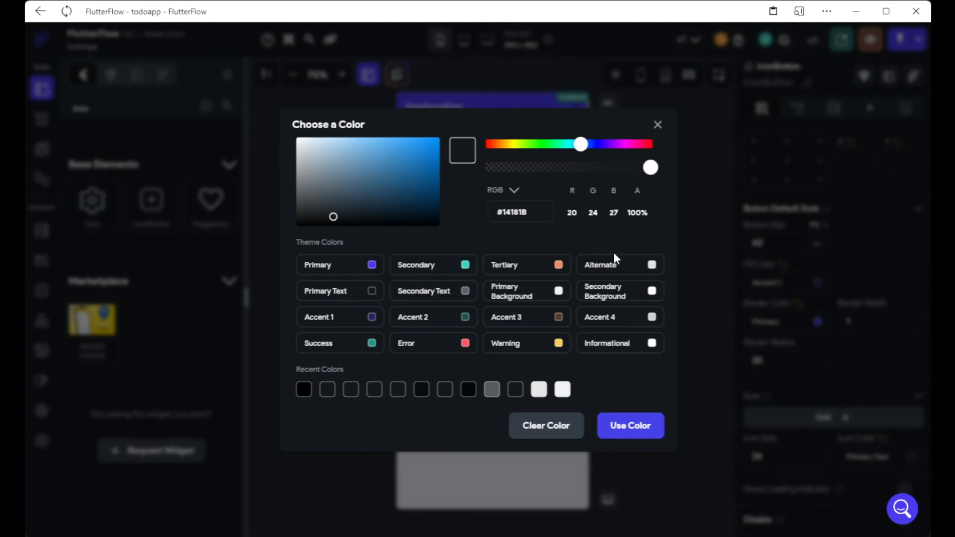
left_click(560, 290)
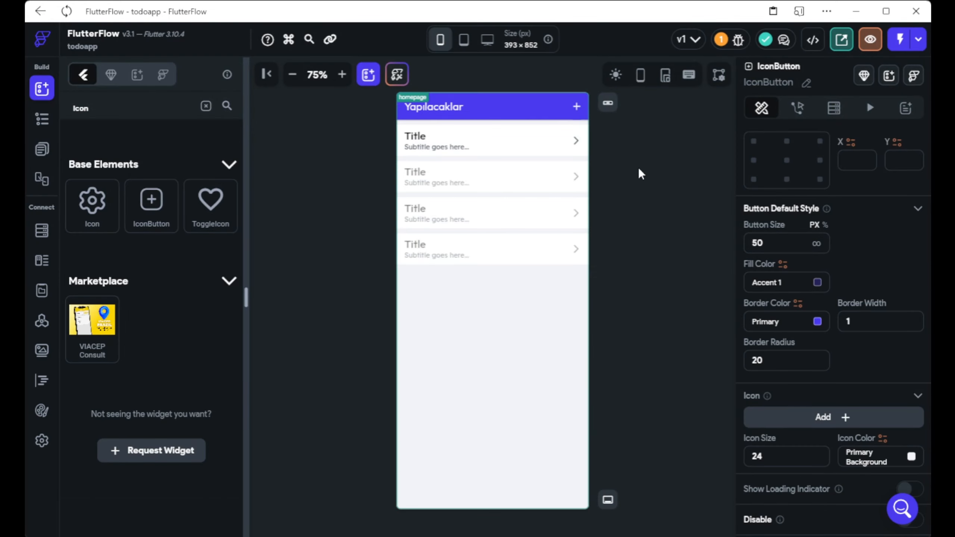
left_click(619, 94)
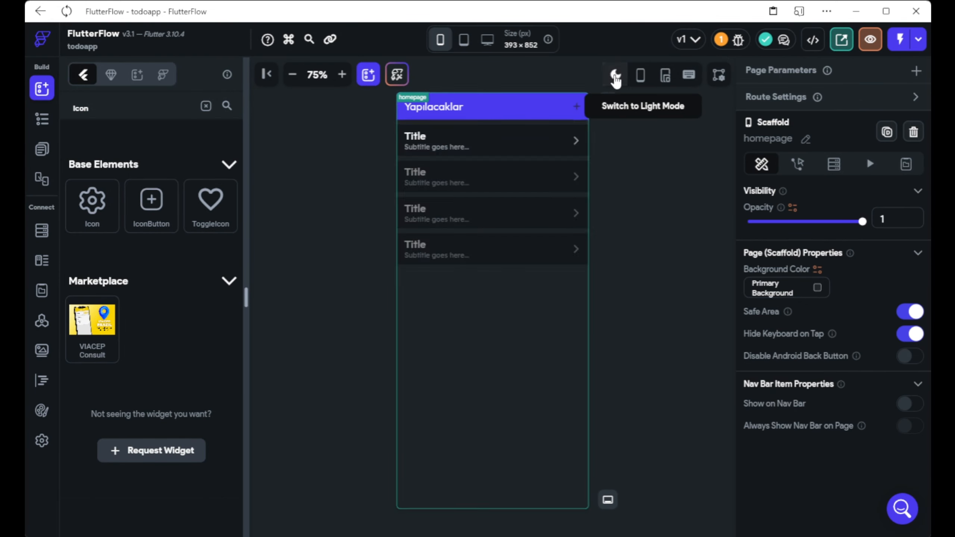
left_click(580, 113)
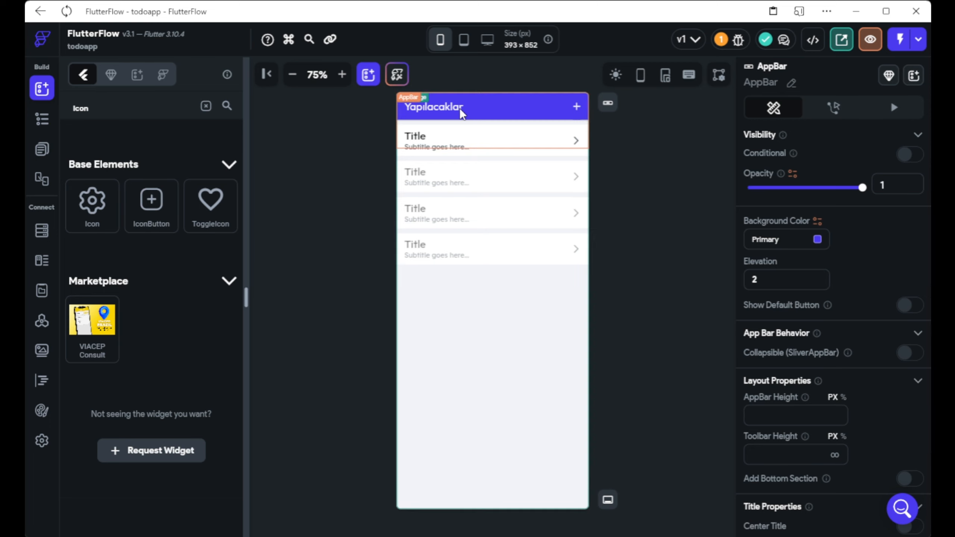
left_click(516, 98)
left_click(576, 106)
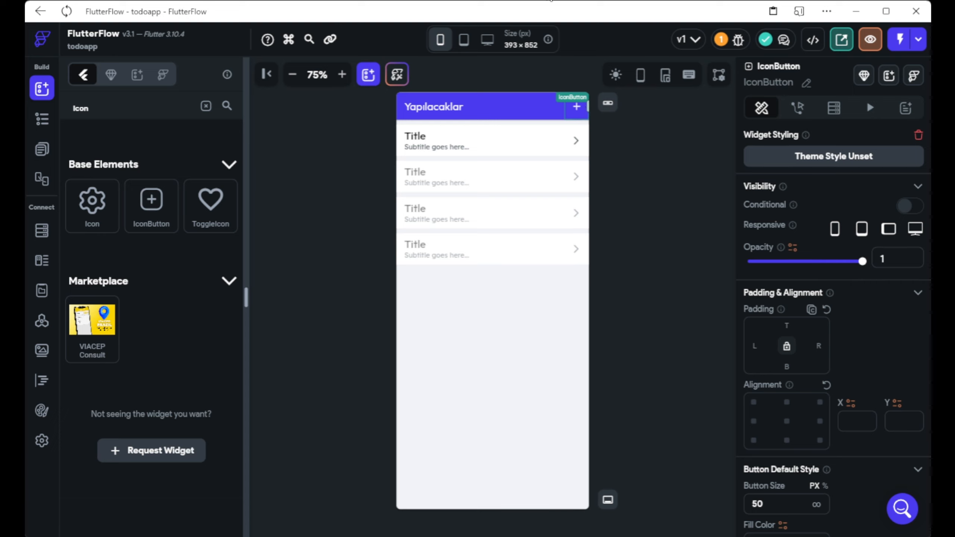
left_click(41, 148)
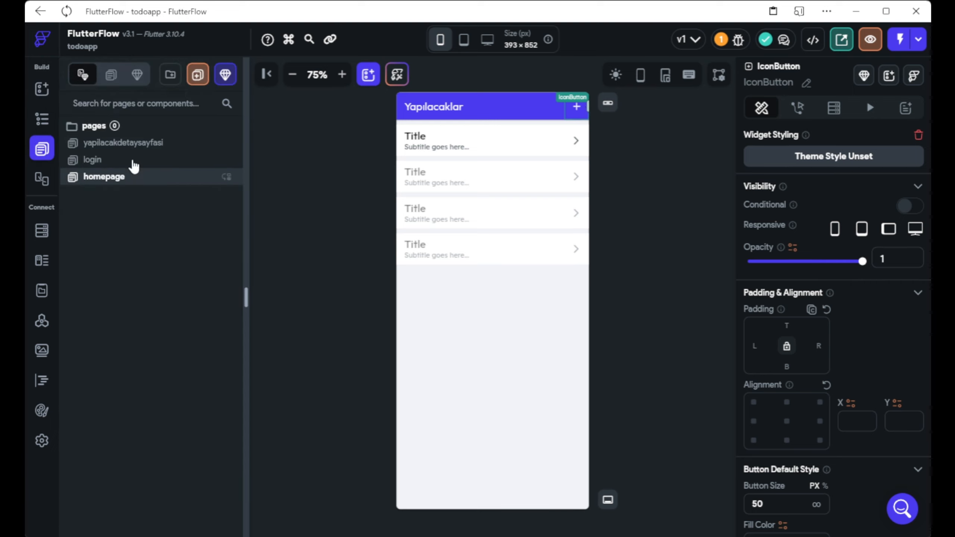
Create a new blank page named post.
left_click(197, 75)
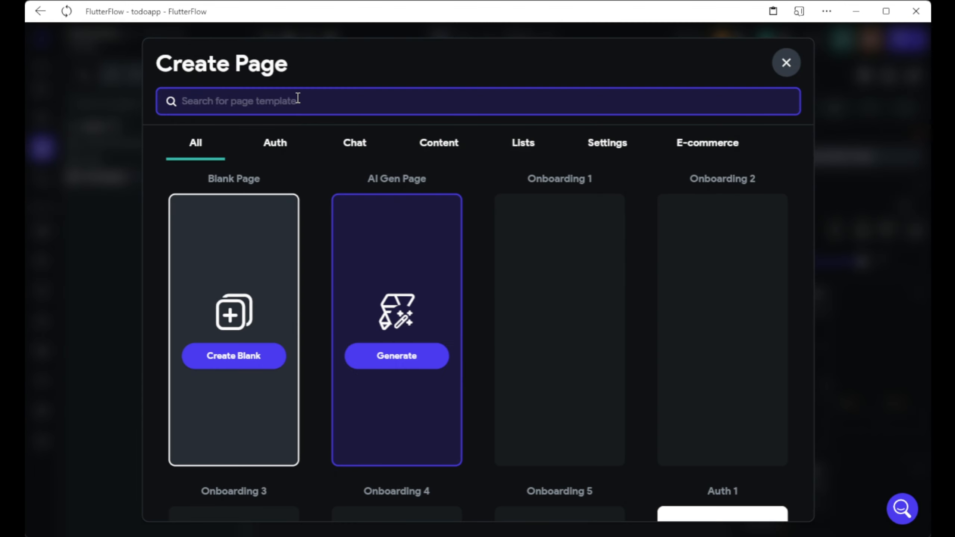
type("add")
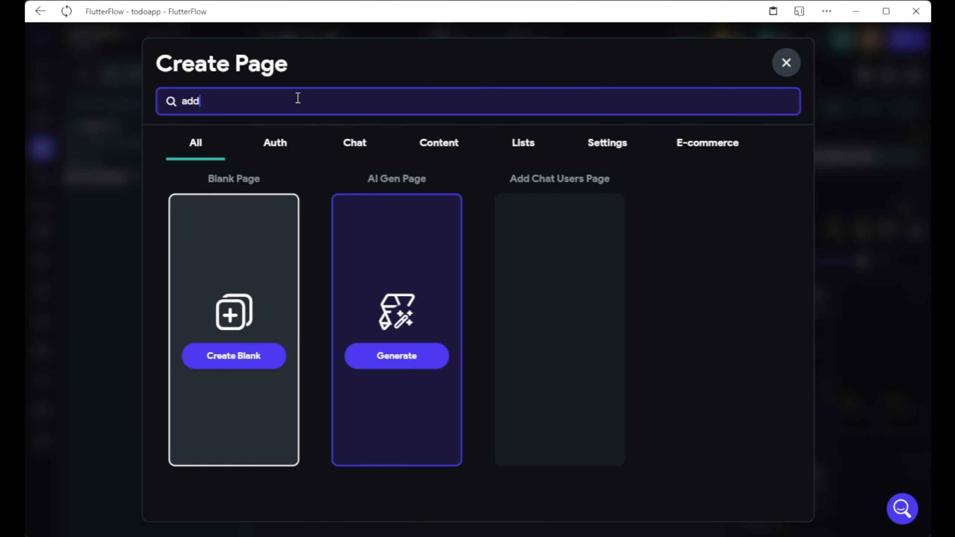
type("p")
key("BackSpace")
key("BackSpace")
key("BackSpace")
key("BackSpace")
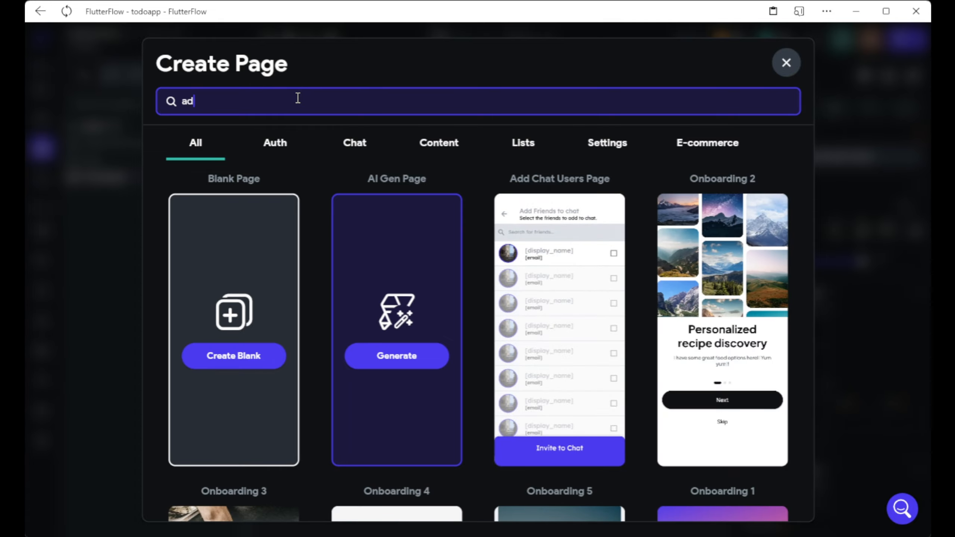
type("post")
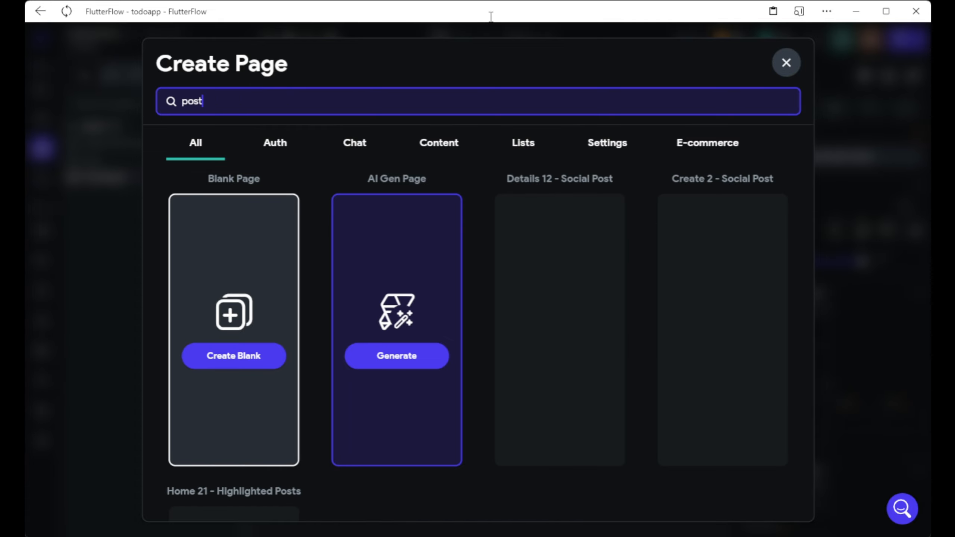
scroll(639, 225, "down", 2)
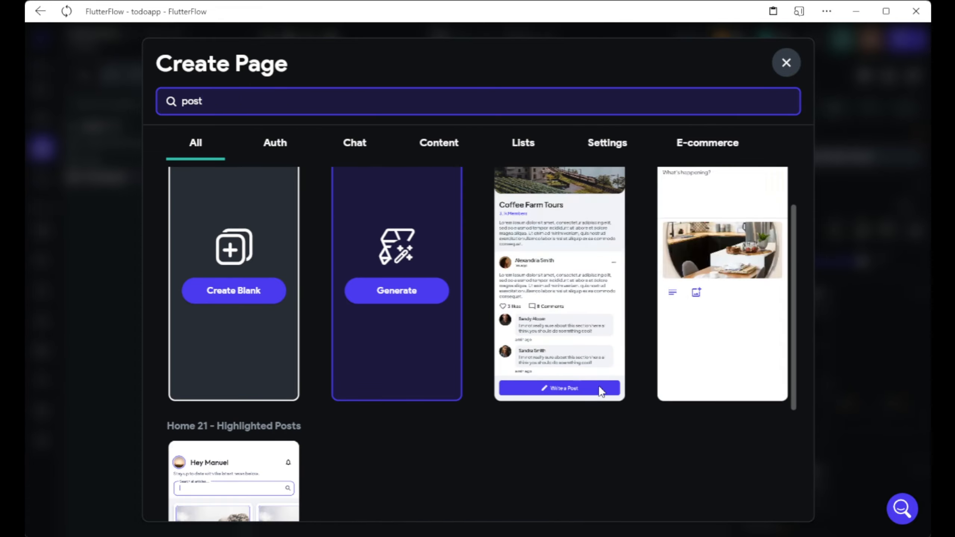
scroll(352, 377, "down", 4)
scroll(451, 384, "up", 6)
scroll(639, 403, "down", 4)
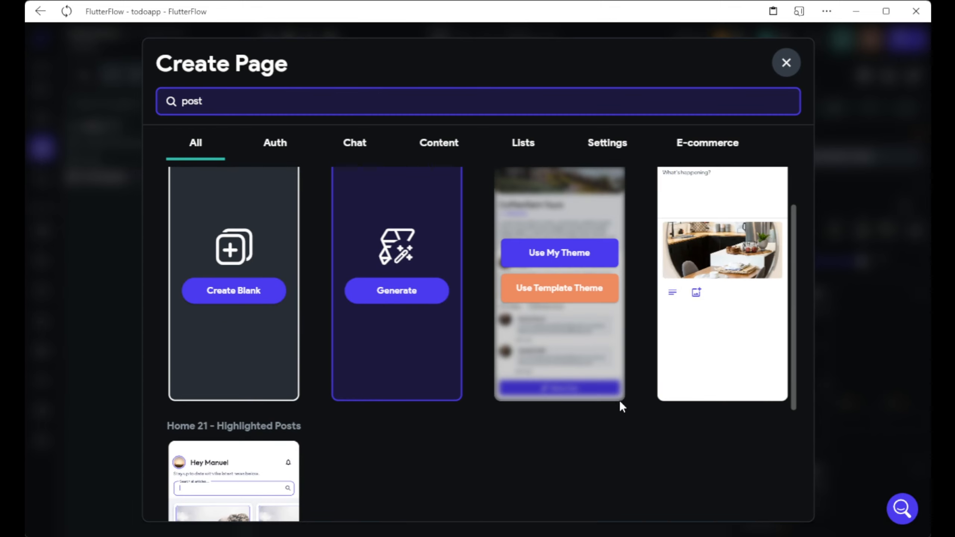
scroll(722, 323, "up", 4)
left_click(237, 356)
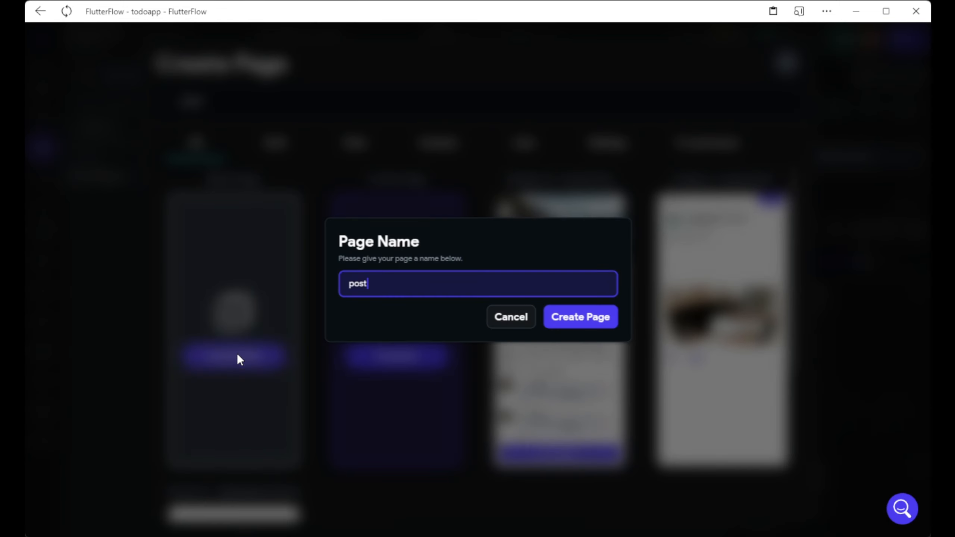
left_click(580, 317)
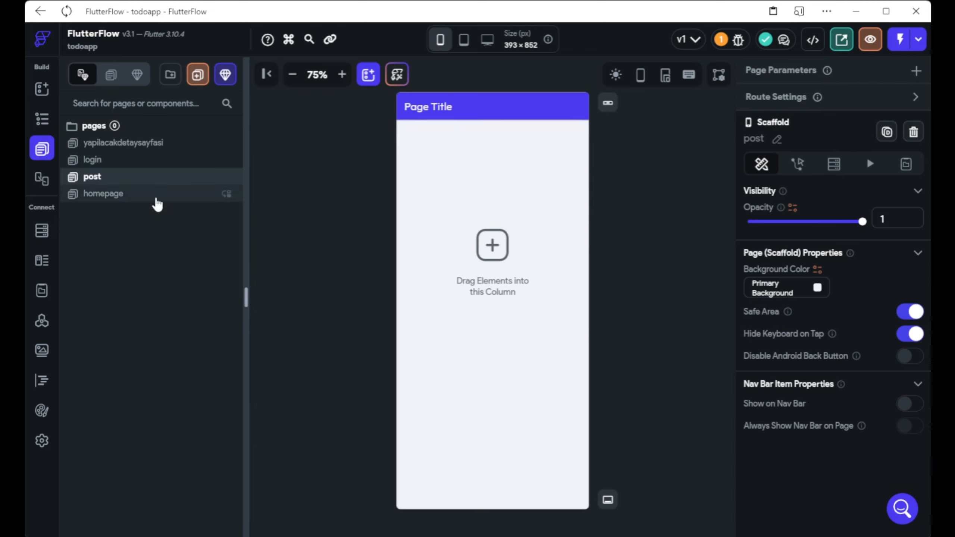
Retitle the post page 'Yeni Yapılacak oluştur' and select its empty column.
left_click(440, 108)
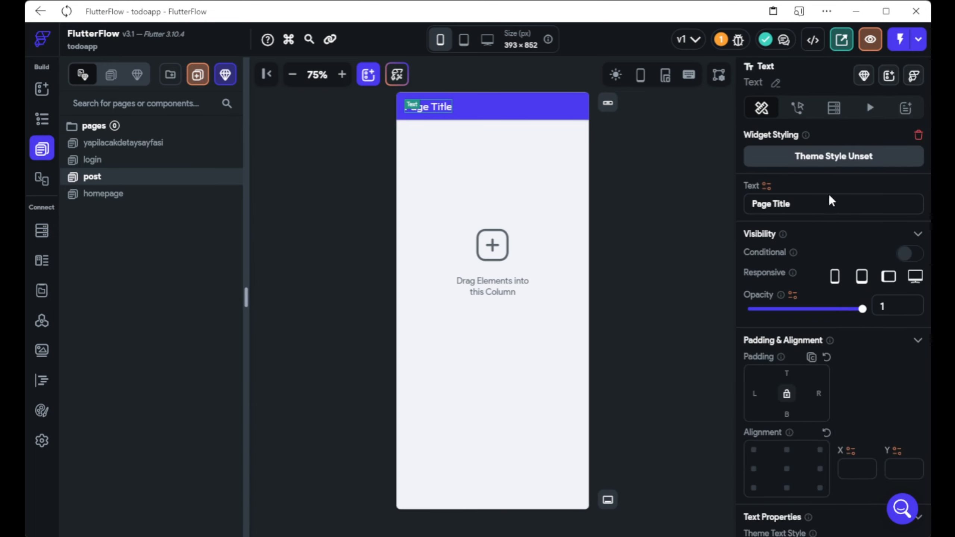
left_click_drag(824, 198, 593, 205)
type("Yeni Yapı")
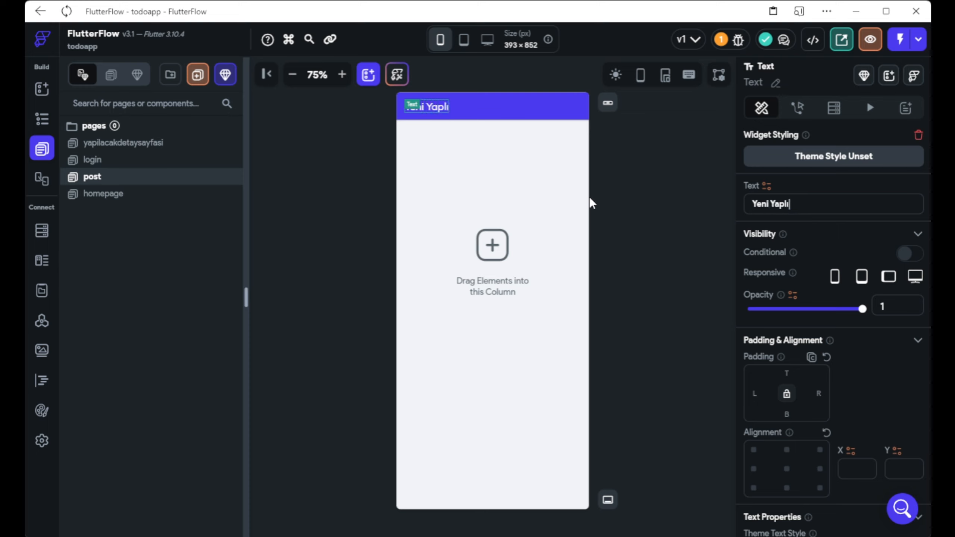
type("lacak oluştur")
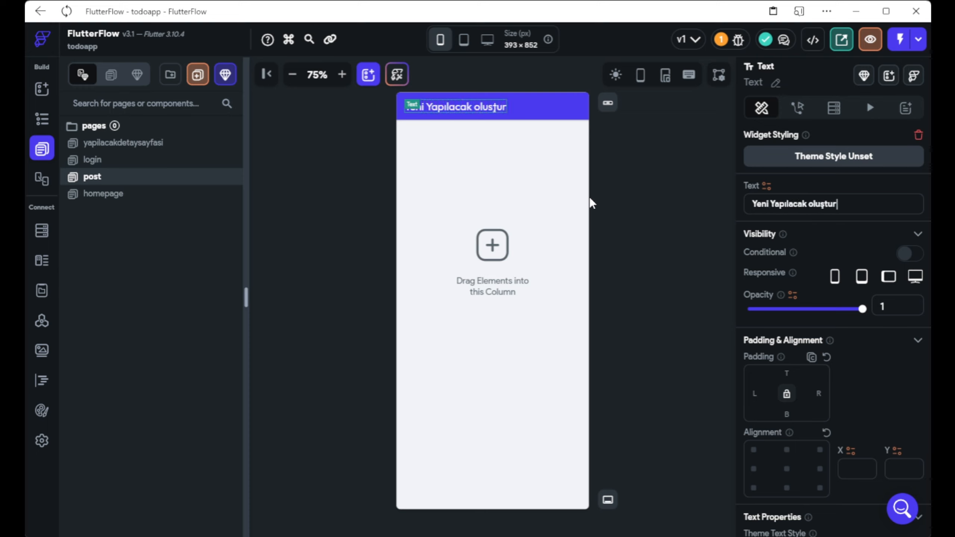
left_click(639, 199)
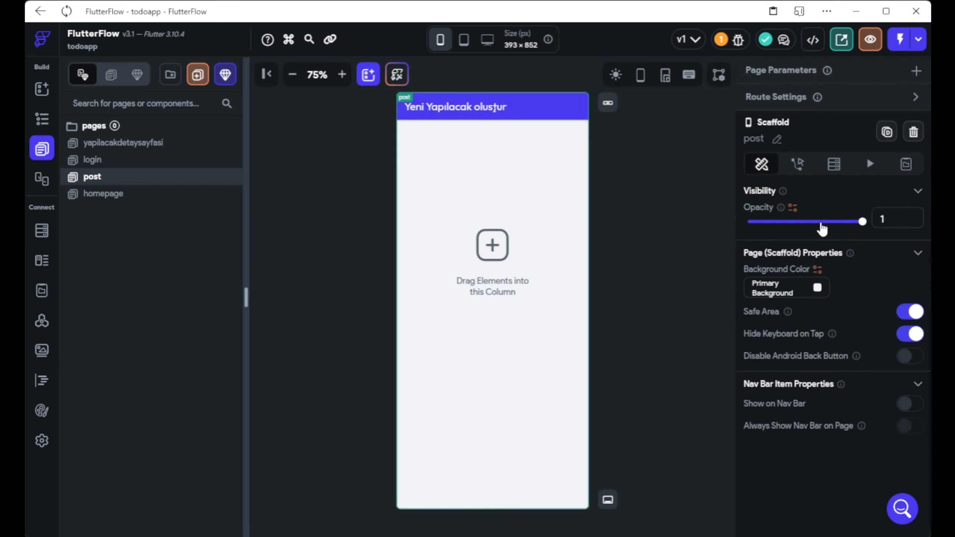
left_click(441, 323)
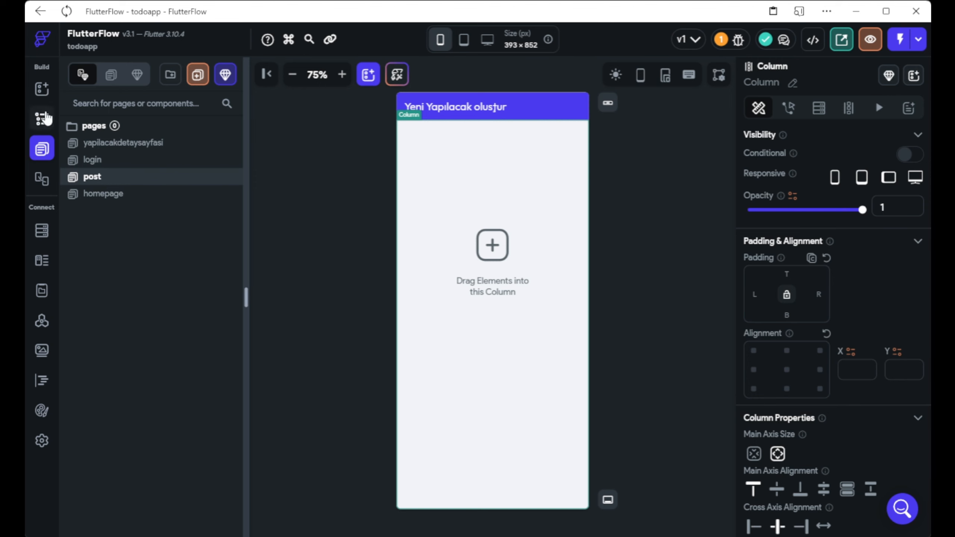
Search 'textfield' and drop two TextFields into the post page's column.
left_click(42, 90)
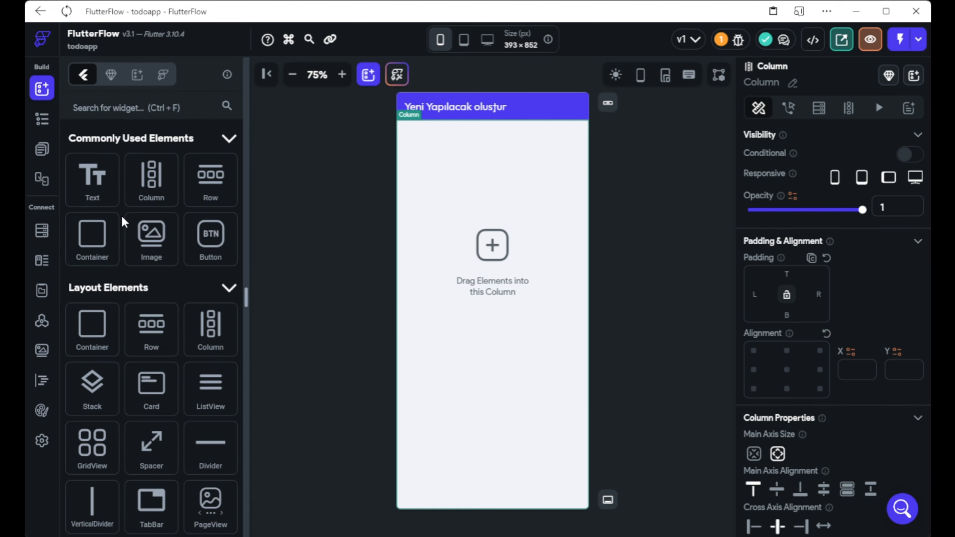
scroll(139, 238, "down", 4)
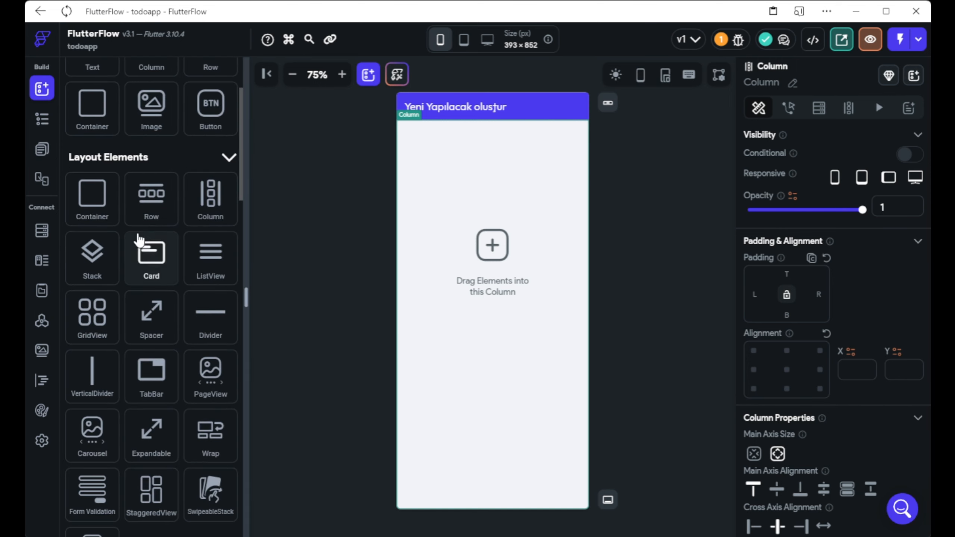
scroll(130, 113, "up", 4)
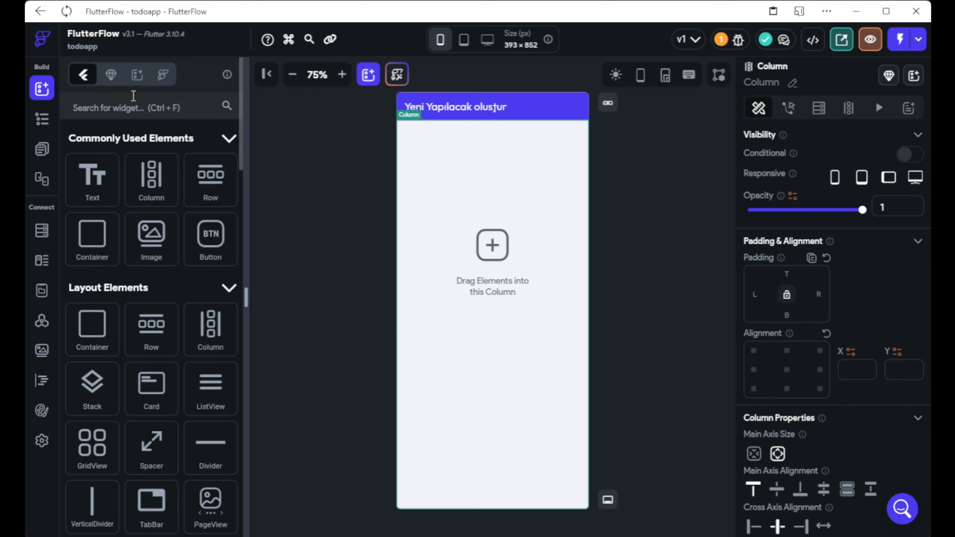
left_click(134, 96)
type("textfiel")
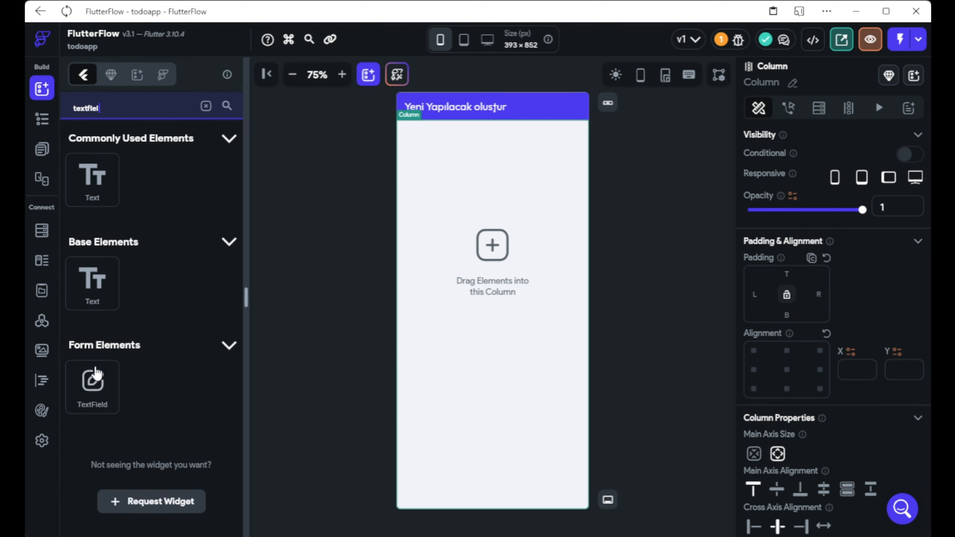
left_click_drag(92, 383, 445, 147)
left_click_drag(92, 385, 460, 144)
Give the second text field 10 px top padding.
left_click(558, 129)
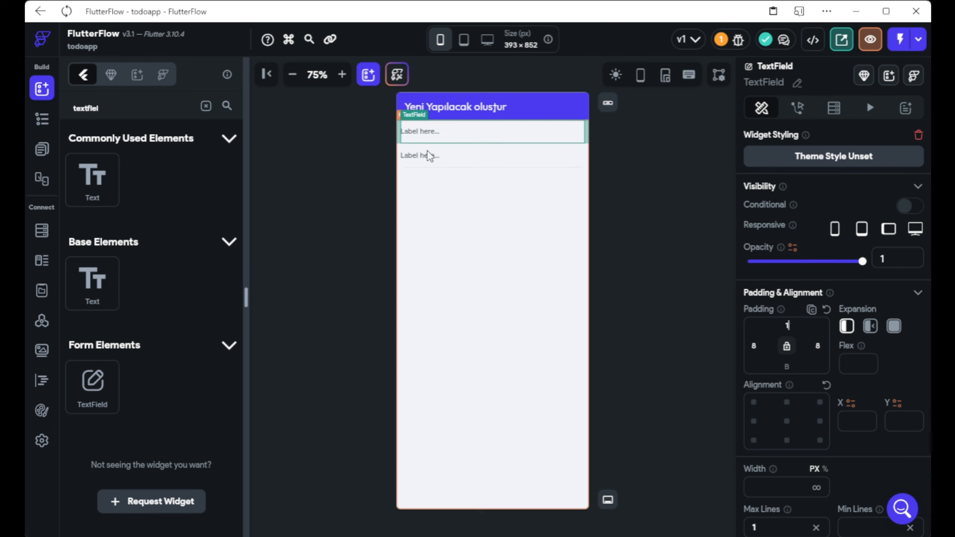
left_click(437, 160)
left_click(781, 320)
type("10")
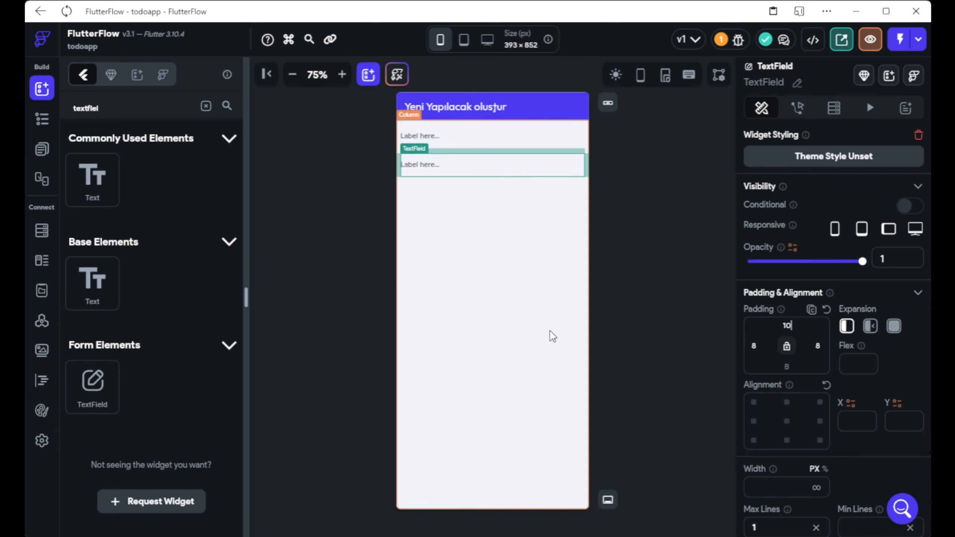
left_click(480, 154)
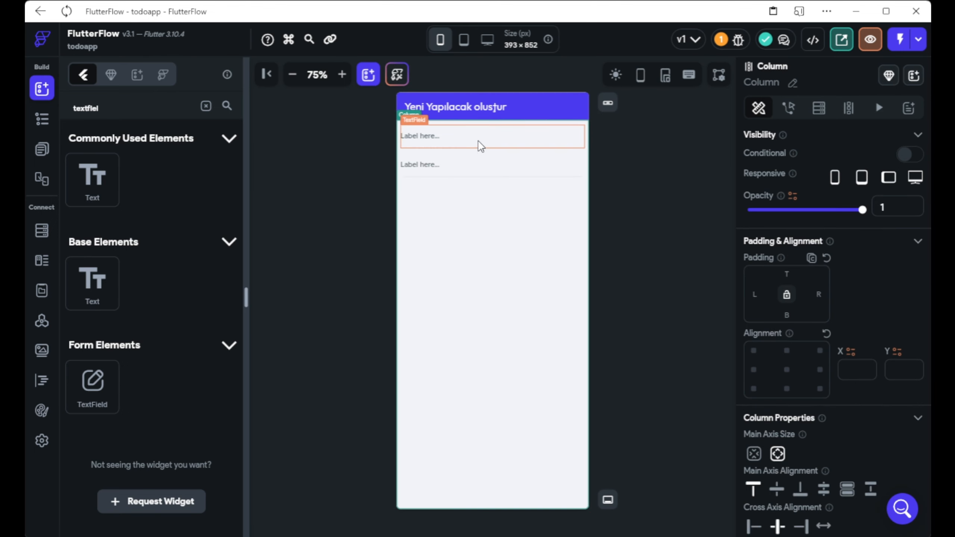
Label the first text field 'Yapılacak Başlığı'.
left_click(479, 141)
scroll(771, 383, "down", 6)
scroll(771, 382, "down", 5)
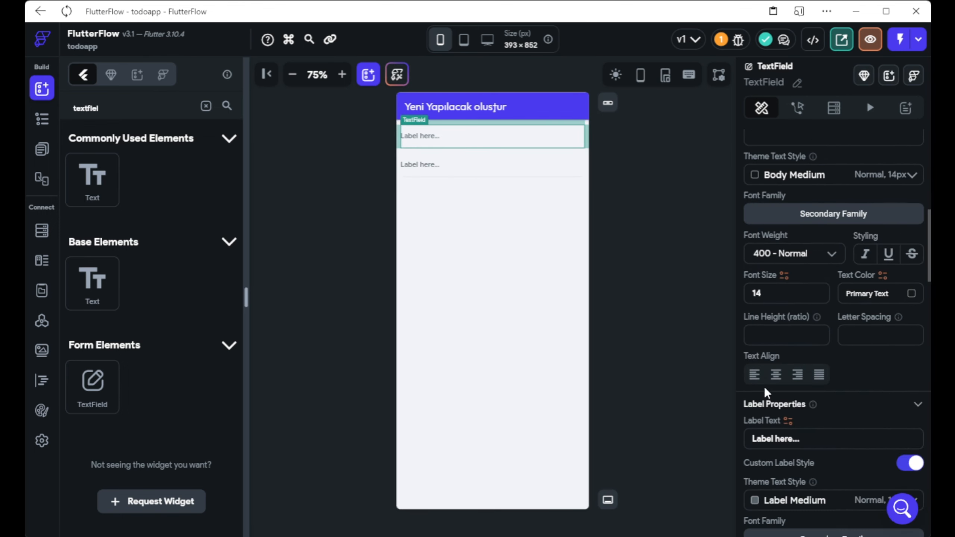
left_click_drag(804, 439, 780, 439)
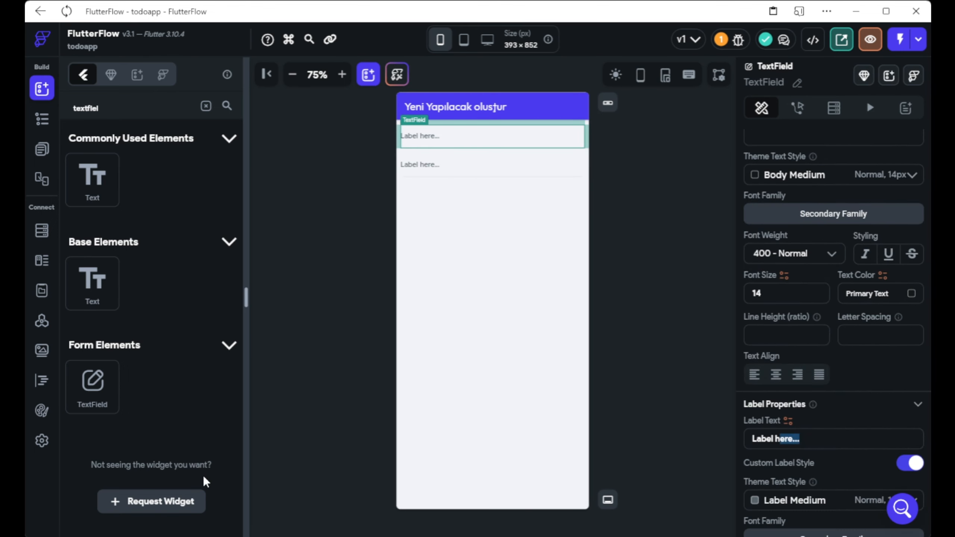
key("BackSpace")
key("BackSpace")
key("BackSpace")
key("BackSpace")
key("BackSpace")
key("BackSpace")
key("BackSpace")
key("BackSpace")
type("Yap")
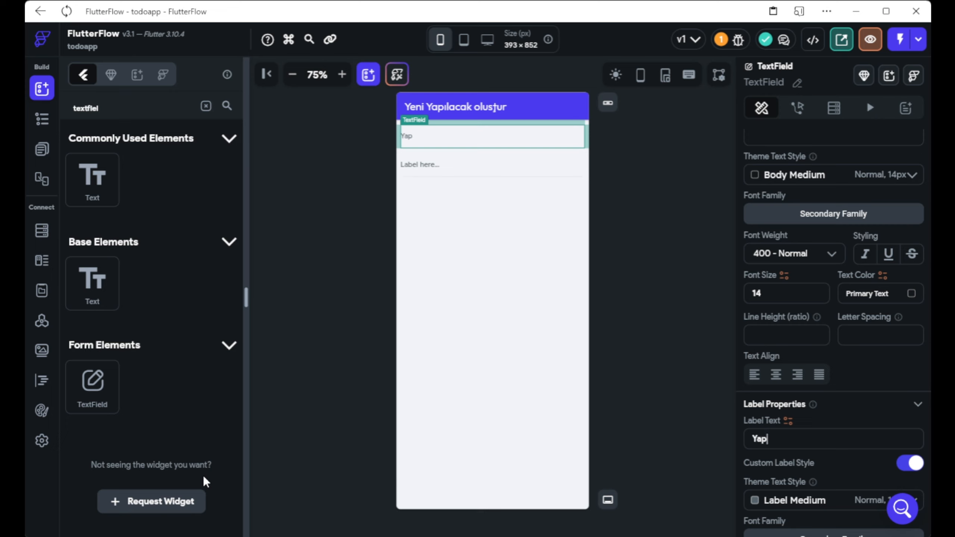
type("ılacak Başlığı")
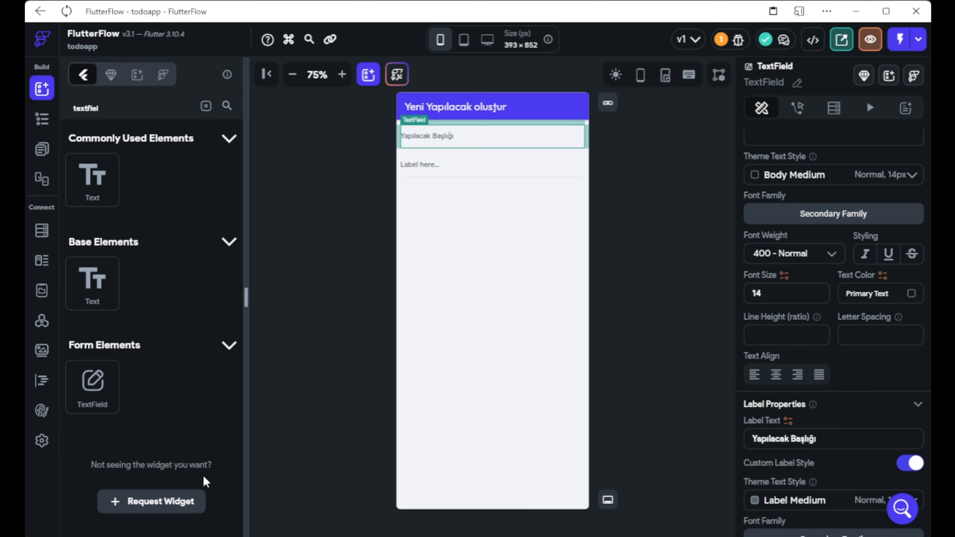
Centre the column's text fields vertically on the page.
left_click(549, 171)
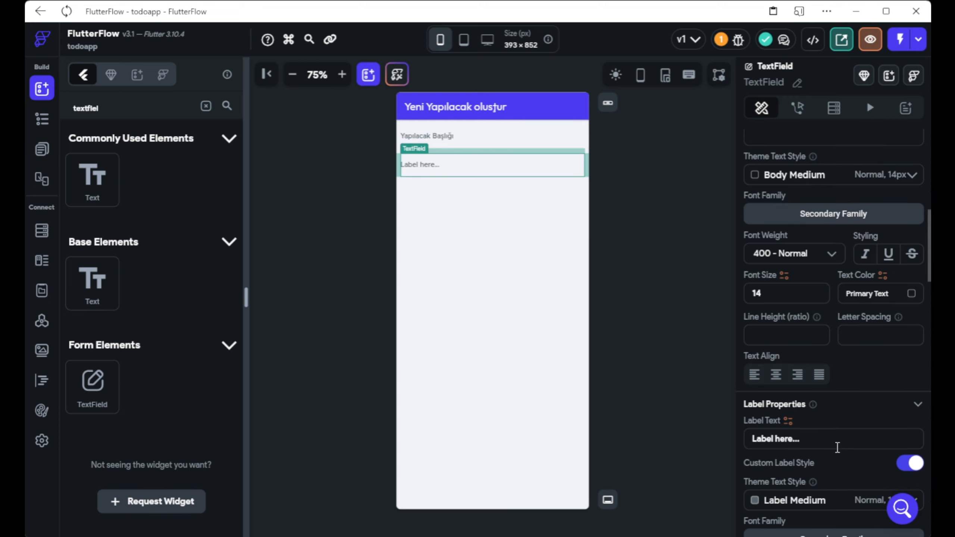
scroll(835, 447, "down", 2)
scroll(836, 447, "up", 1)
left_click(511, 396)
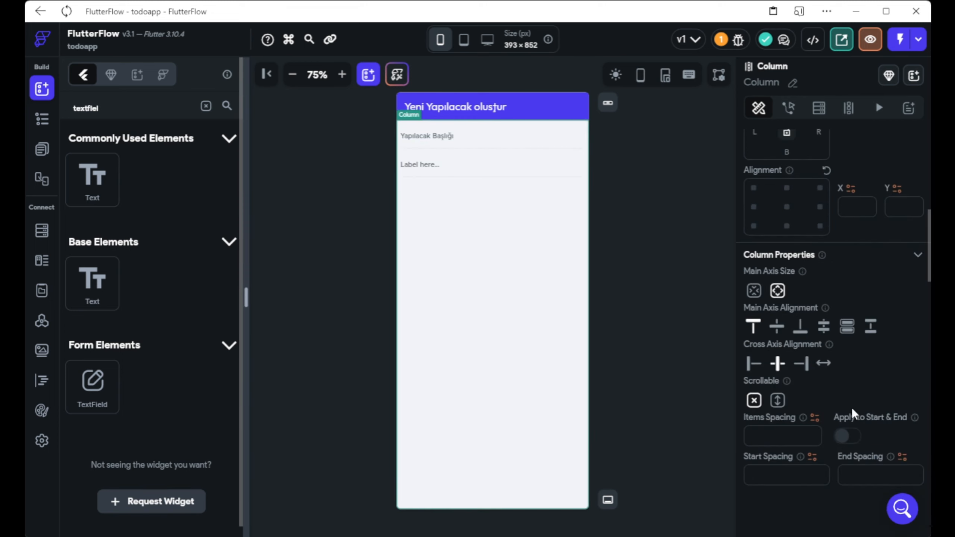
left_click(777, 326)
Label the second text field 'Yapılacak Açıklaması'.
left_click(508, 331)
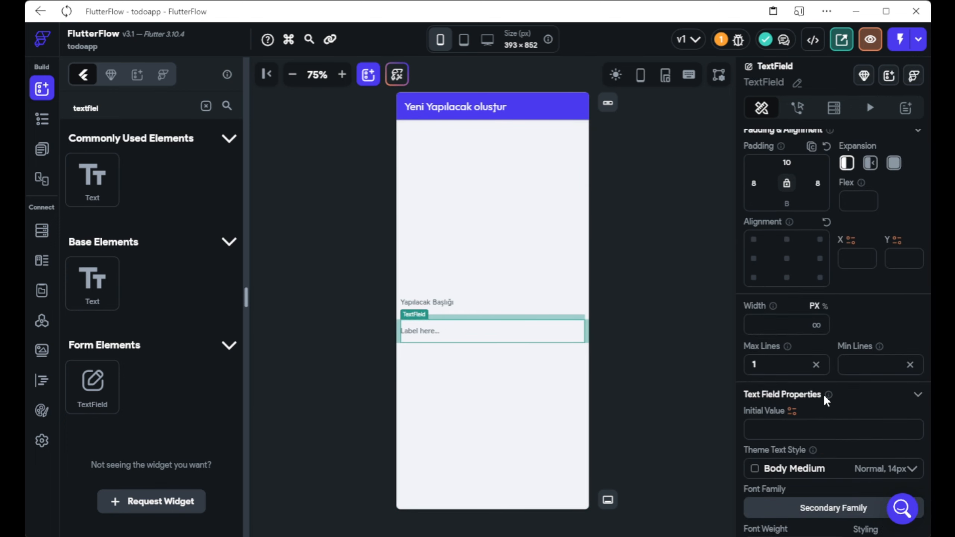
scroll(824, 394, "down", 3)
scroll(788, 313, "up", 6)
scroll(789, 311, "down", 5)
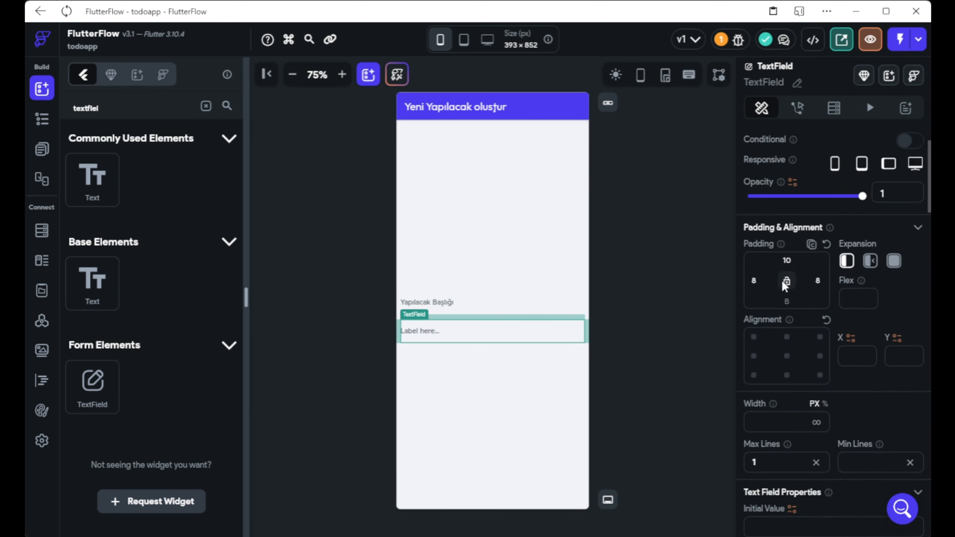
scroll(786, 342, "down", 2)
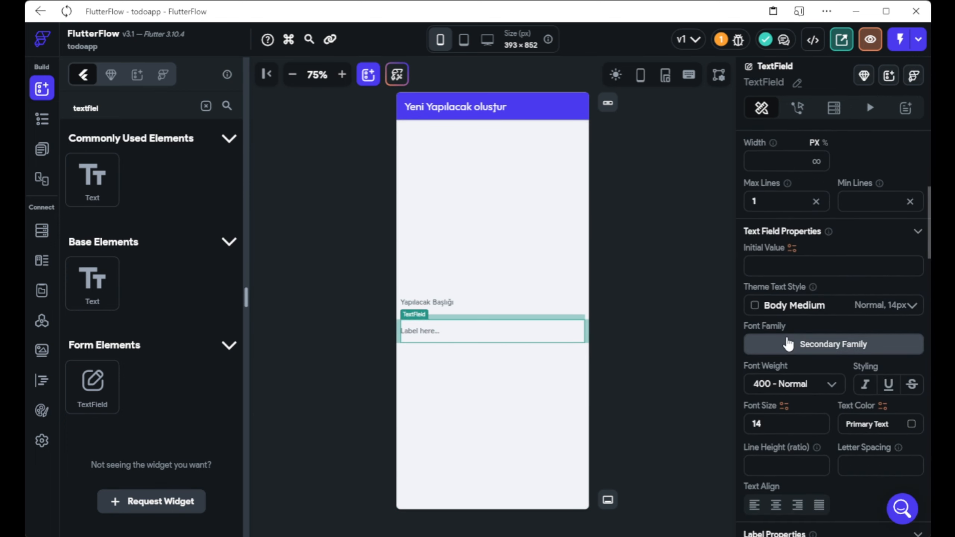
left_click(789, 267)
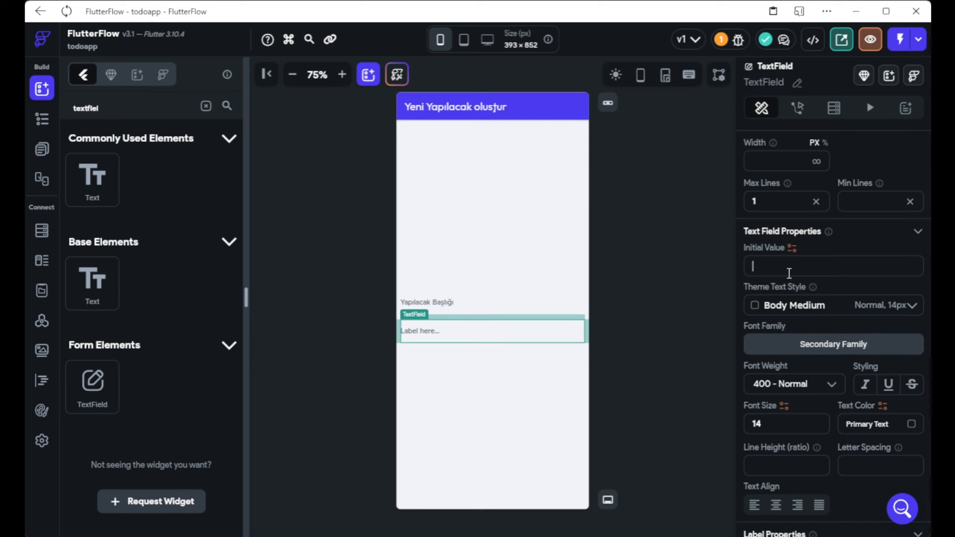
scroll(789, 273, "down", 6)
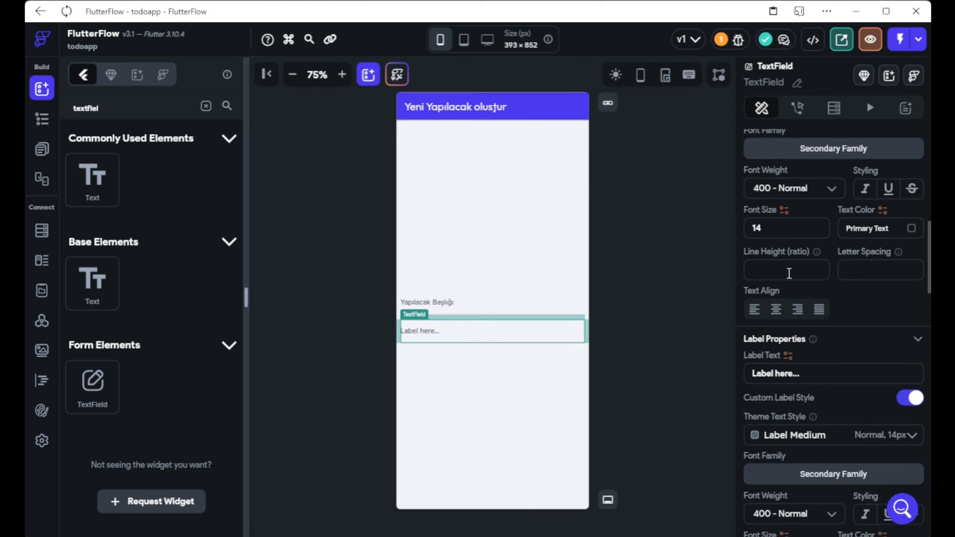
left_click(748, 376)
type("T")
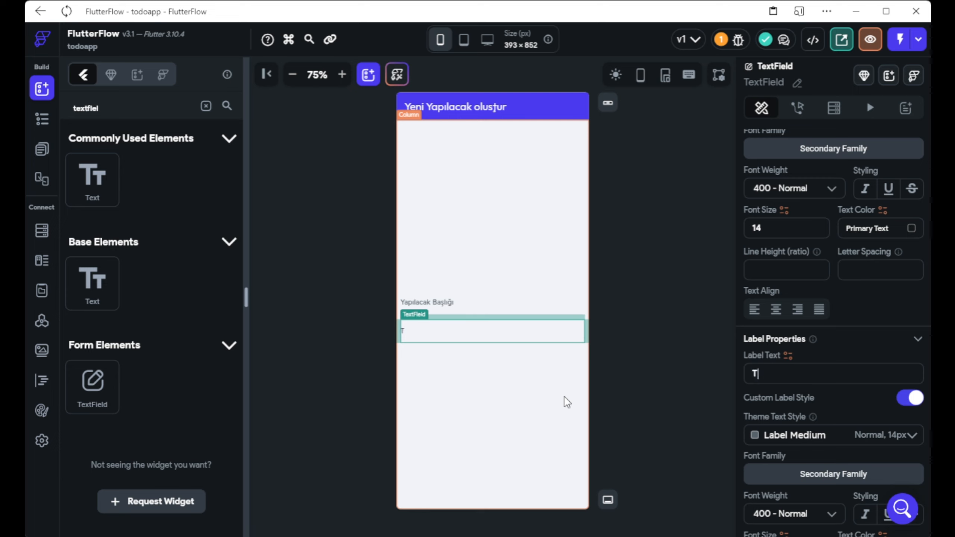
type("apılaca")
key("ctrl+a")
key("BackSpace")
type("Yapılacak Açık")
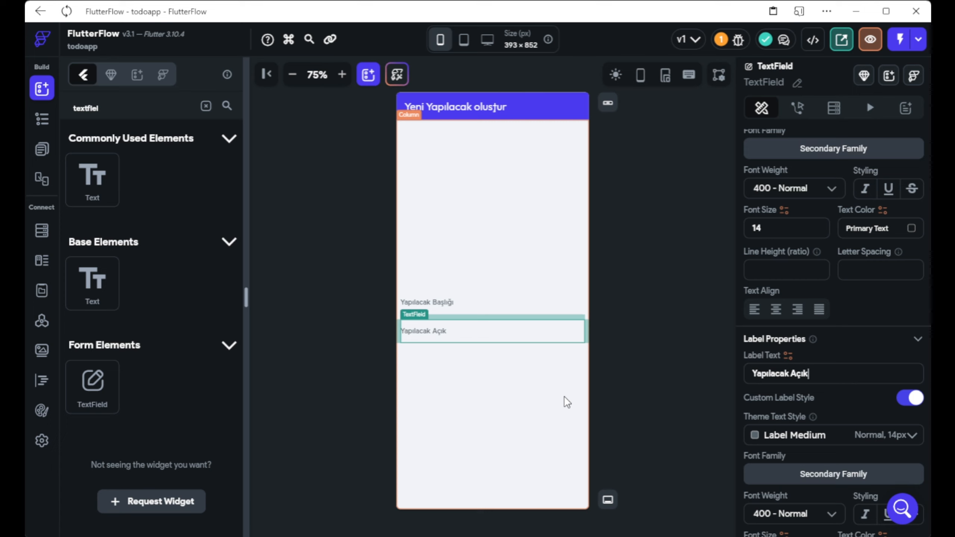
type("laması")
Scroll through the description field's properties and the widget panel.
scroll(910, 404, "down", 2)
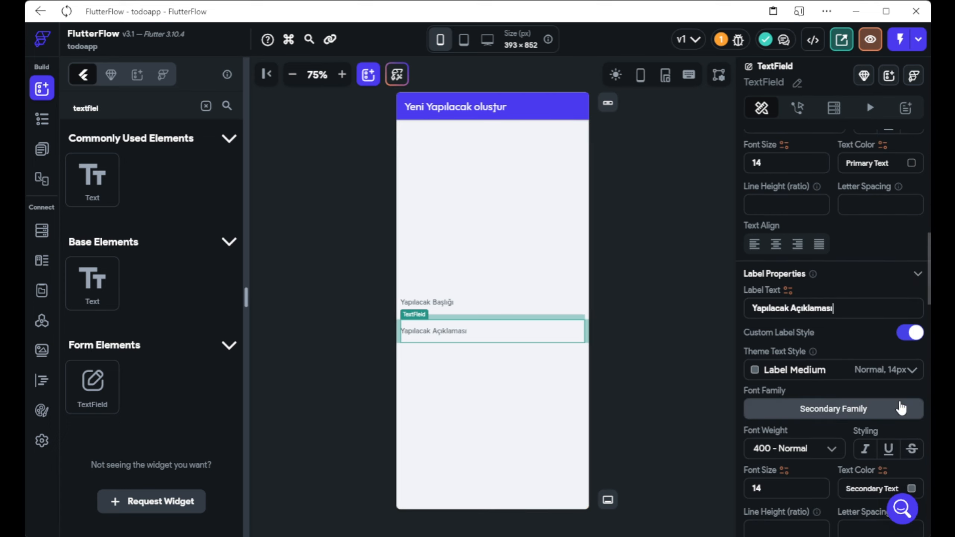
scroll(901, 407, "down", 4)
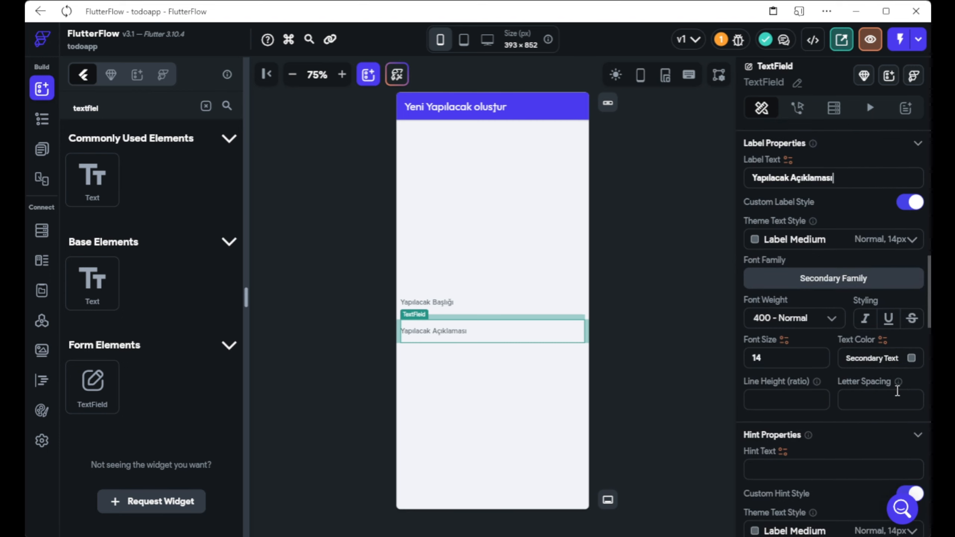
scroll(897, 391, "down", 12)
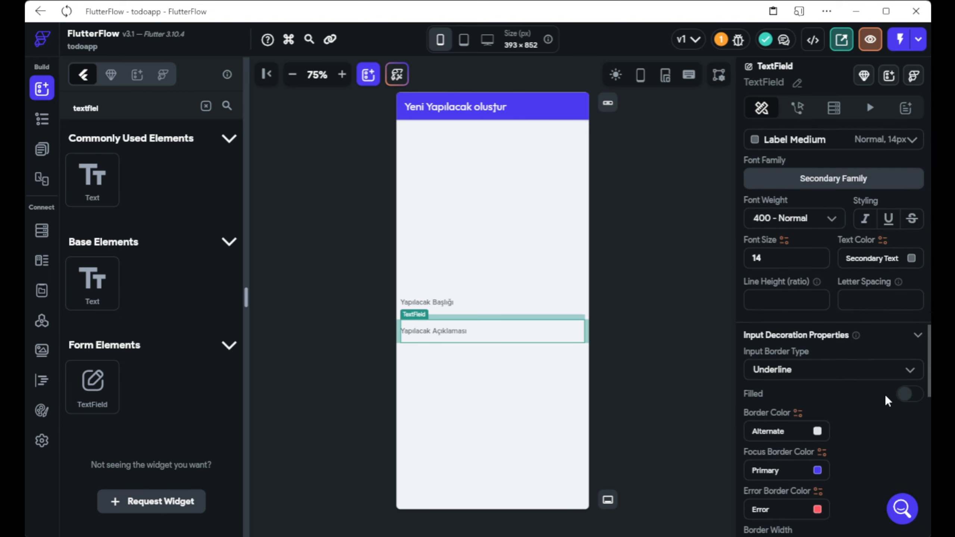
scroll(885, 396, "up", 2)
scroll(886, 396, "down", 8)
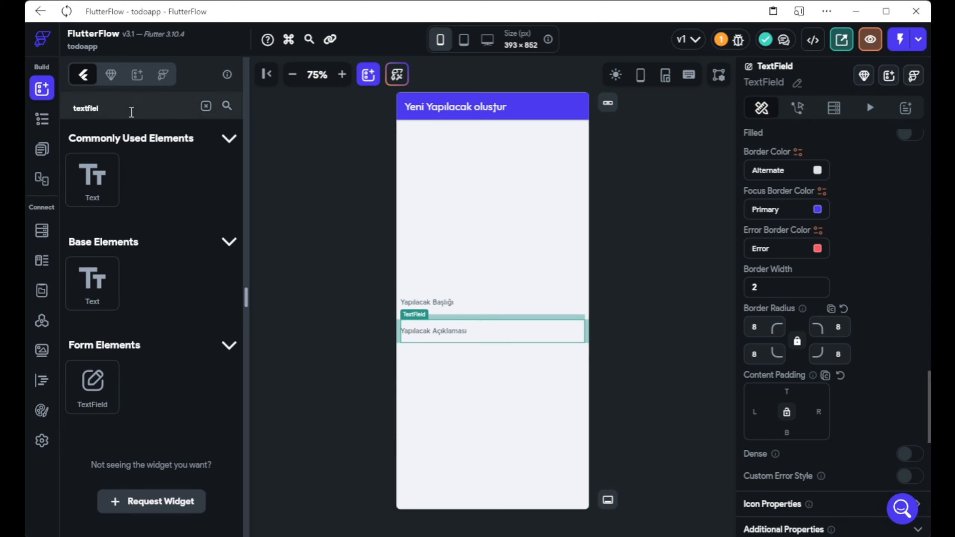
left_click(132, 109)
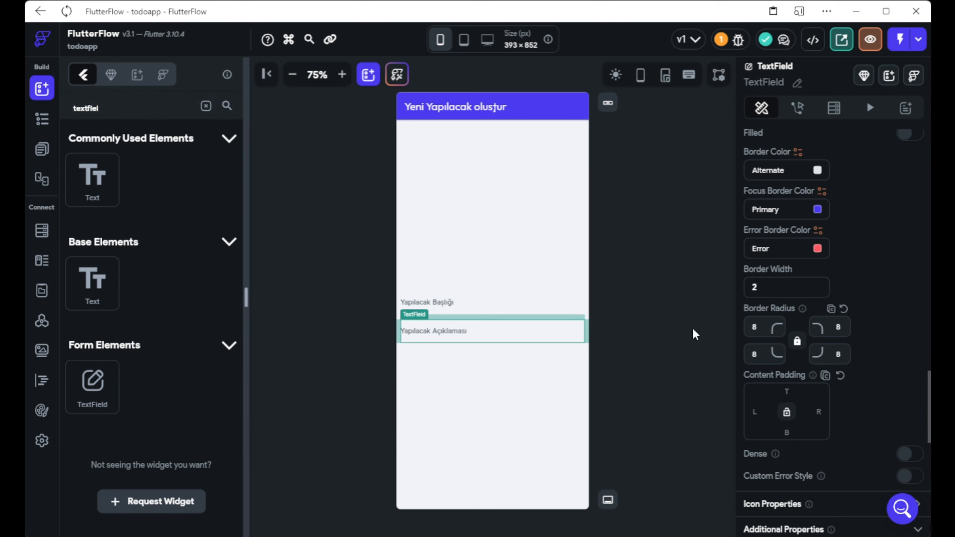
scroll(790, 361, "down", 4)
scroll(828, 373, "down", 2)
scroll(829, 377, "up", 8)
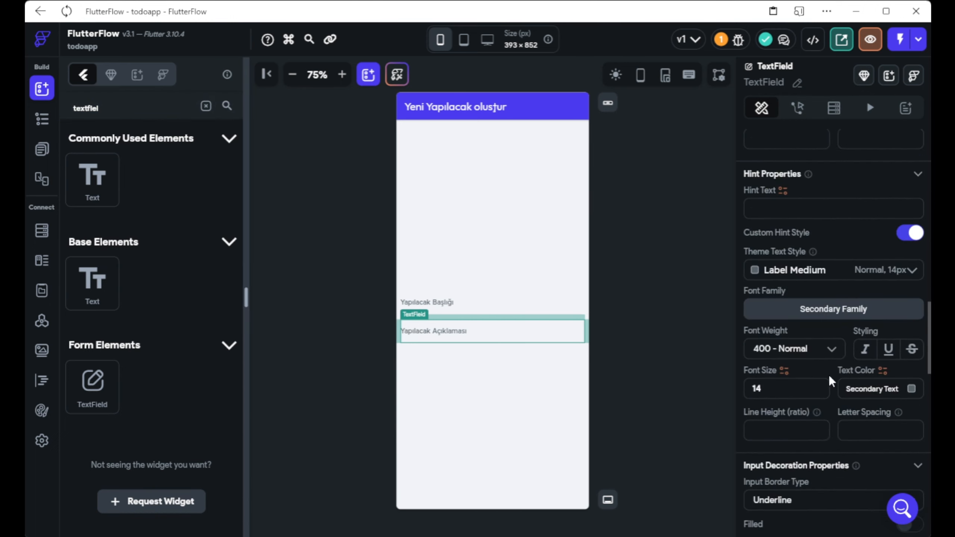
scroll(828, 415, "up", 10)
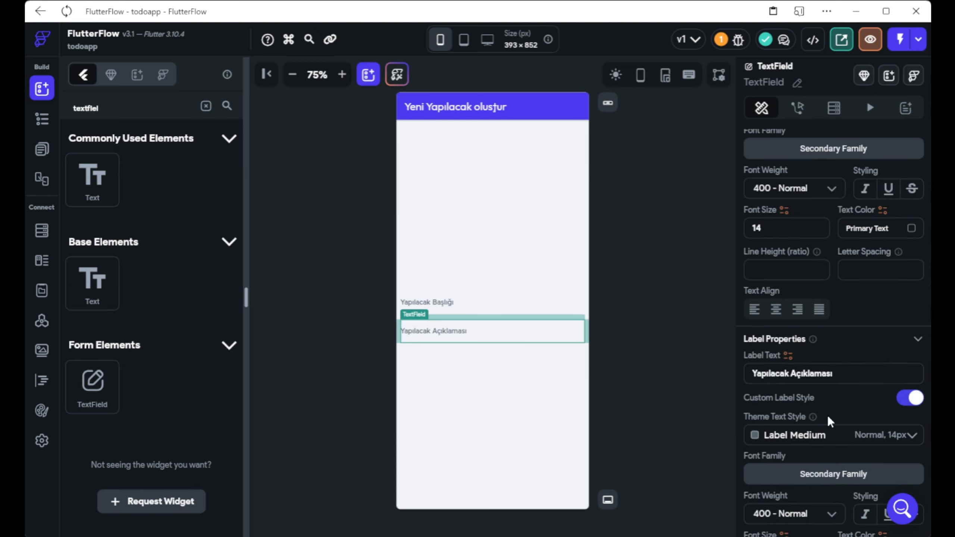
scroll(828, 415, "up", 8)
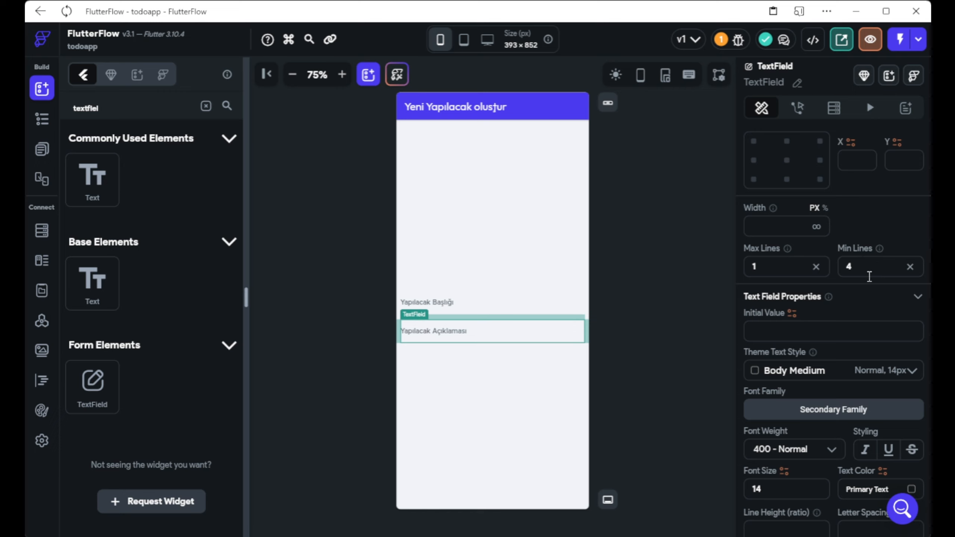
Set the description field's minimum lines to 4, leaving its alignment unset.
key("BackSpace")
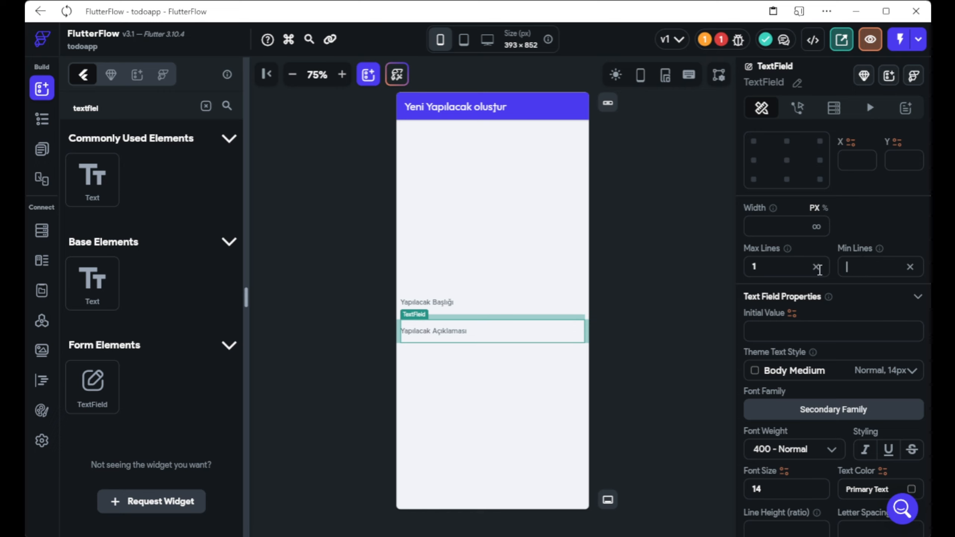
left_click(816, 267)
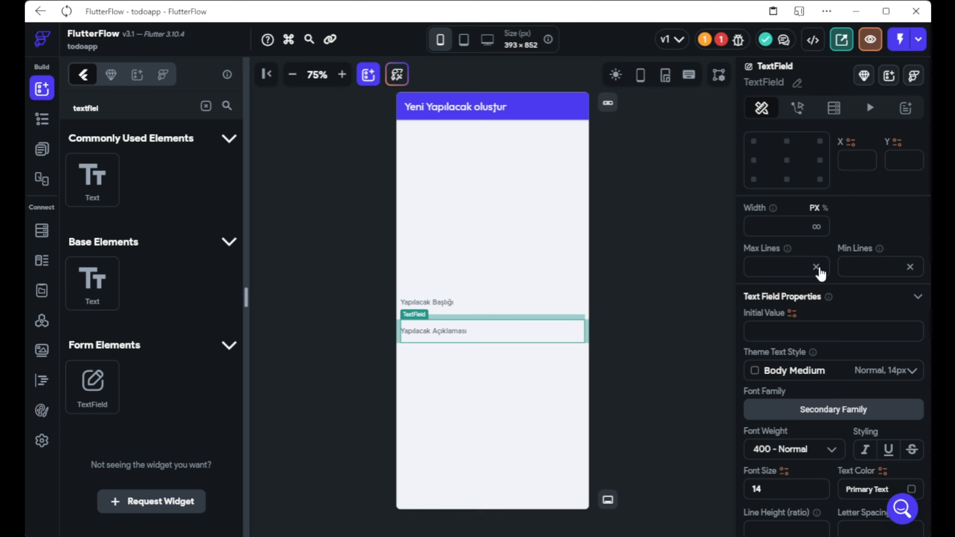
left_click(859, 270)
type("4")
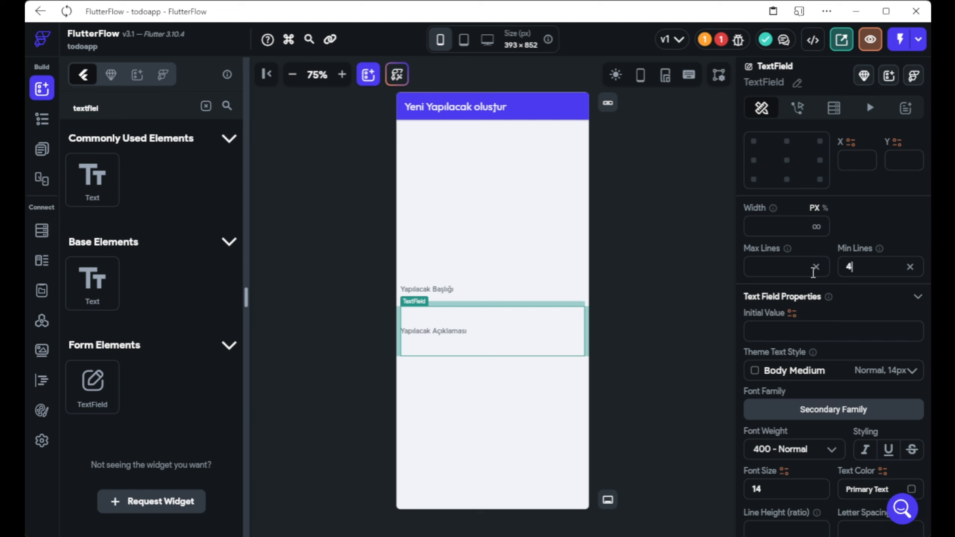
left_click(618, 307)
left_click(573, 331)
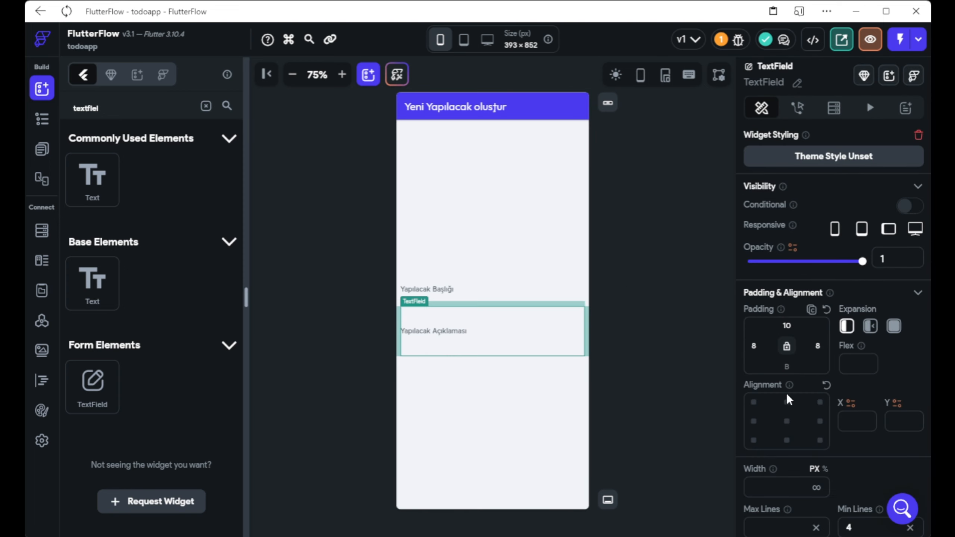
left_click(786, 421)
left_click(826, 385)
Set the description field's Max Lines to 7 and clear the widget search.
scroll(828, 339, "down", 5)
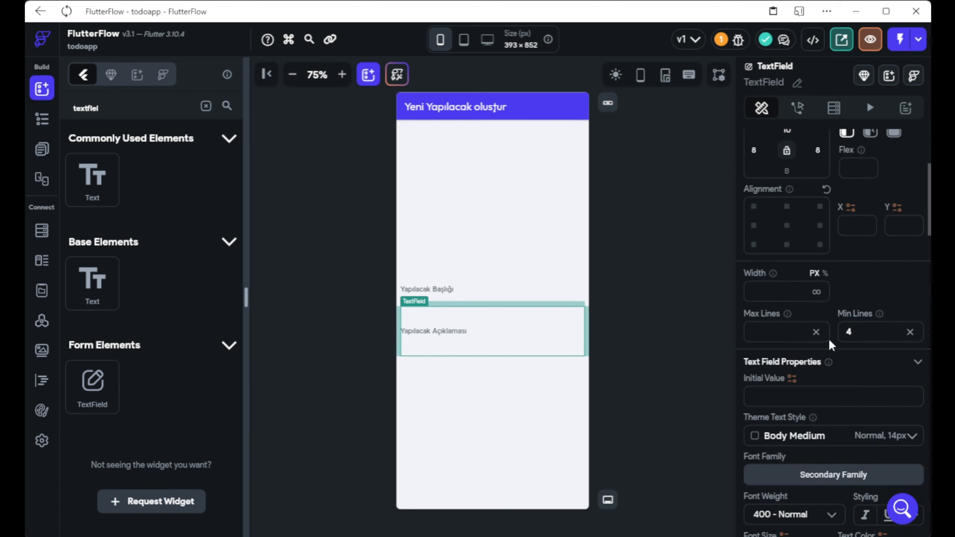
left_click(802, 335)
left_click(714, 312)
left_click(440, 350)
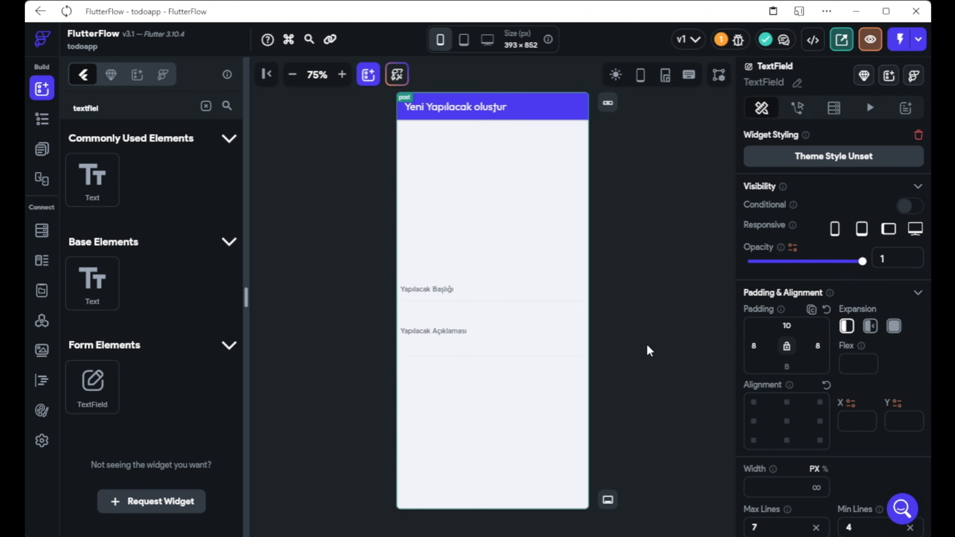
left_click(639, 344)
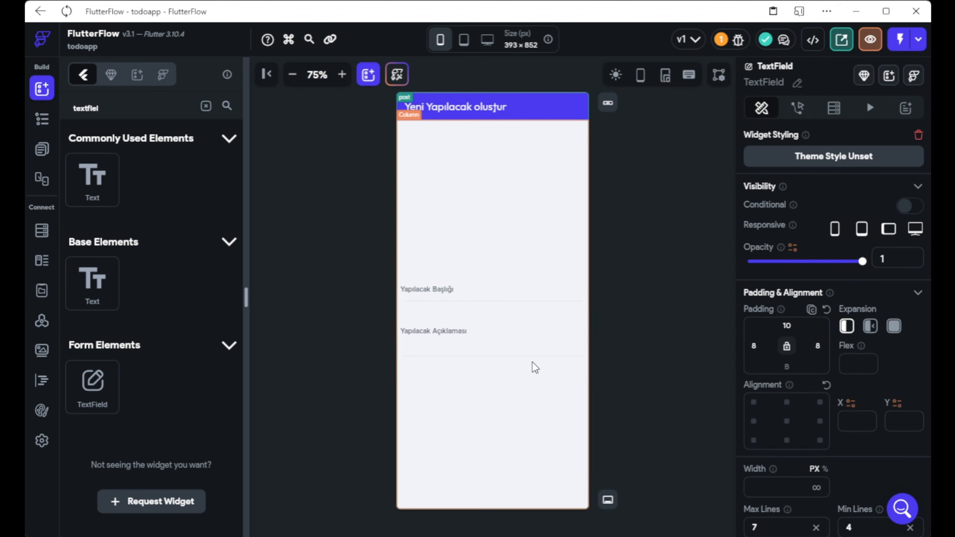
left_click(420, 315)
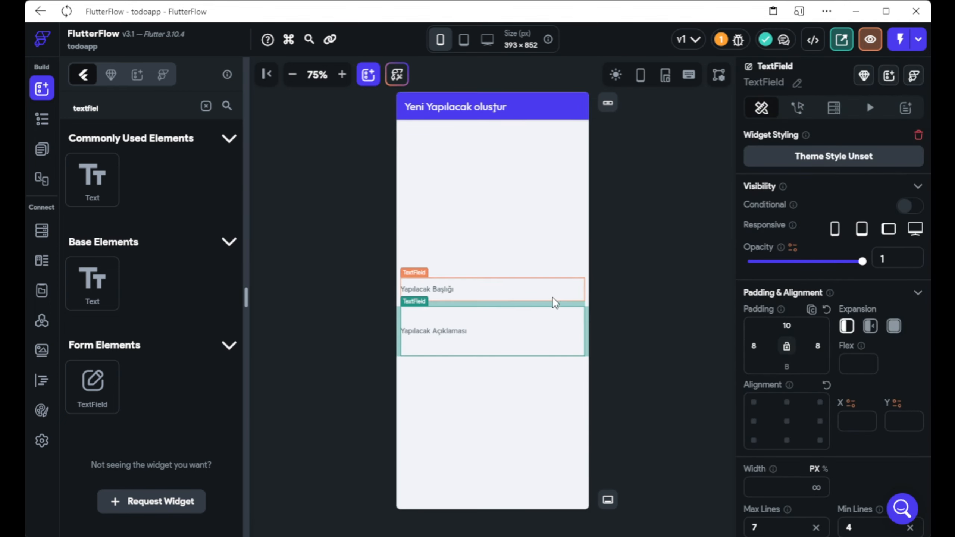
left_click(205, 113)
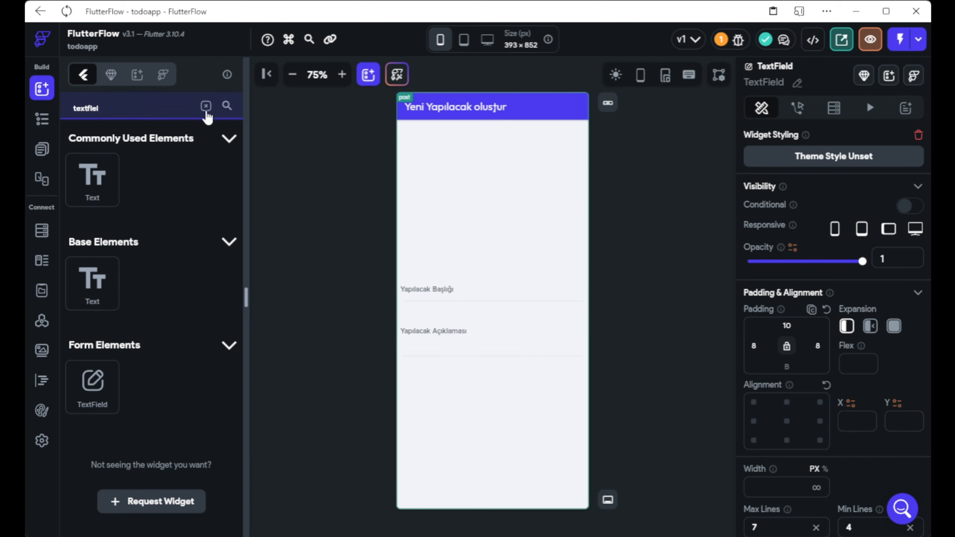
left_click(205, 107)
Add a button below the description field with 10 px top padding, labelled 'Yapılacak Ekle'.
left_click_drag(187, 250, 472, 385)
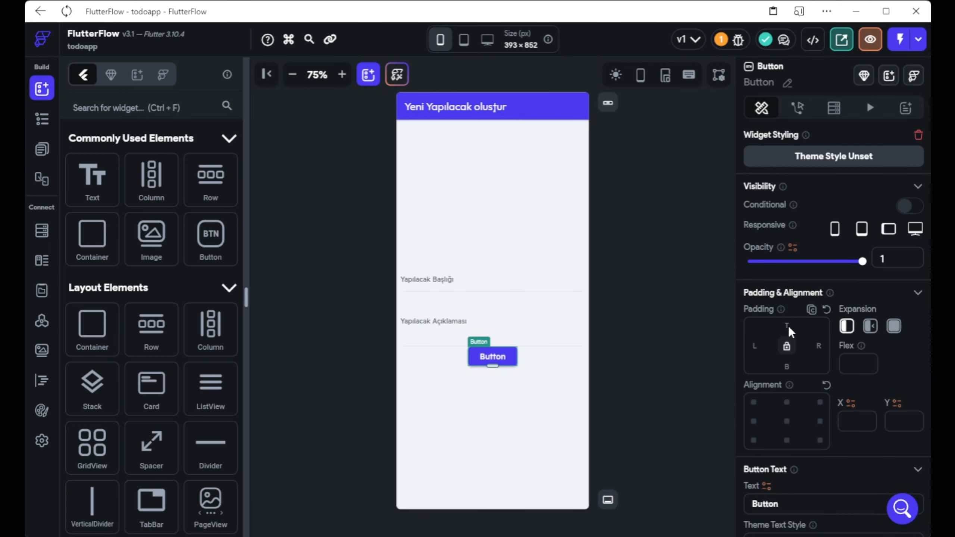
left_click(788, 327)
type("10")
scroll(831, 369, "down", 7)
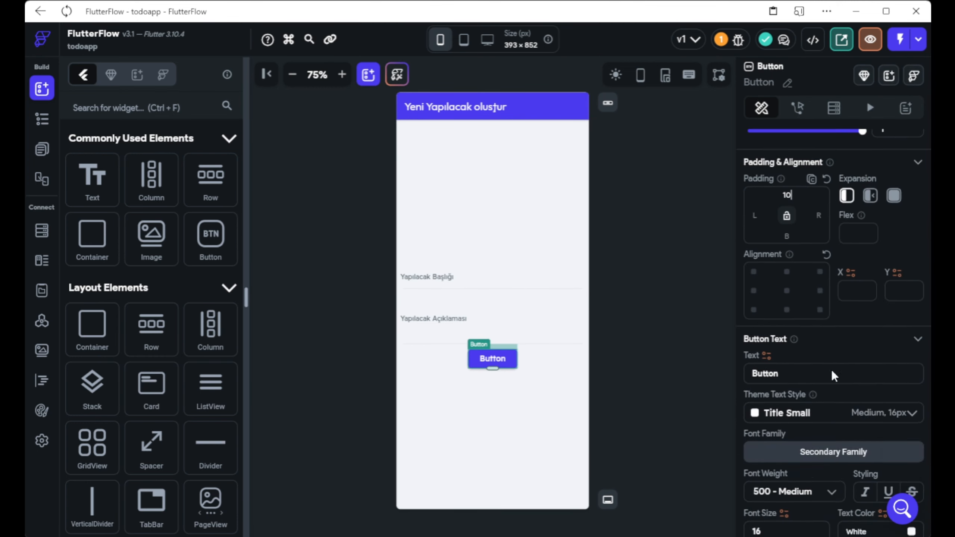
scroll(813, 289, "up", 2)
scroll(814, 297, "down", 3)
scroll(814, 298, "up", 8)
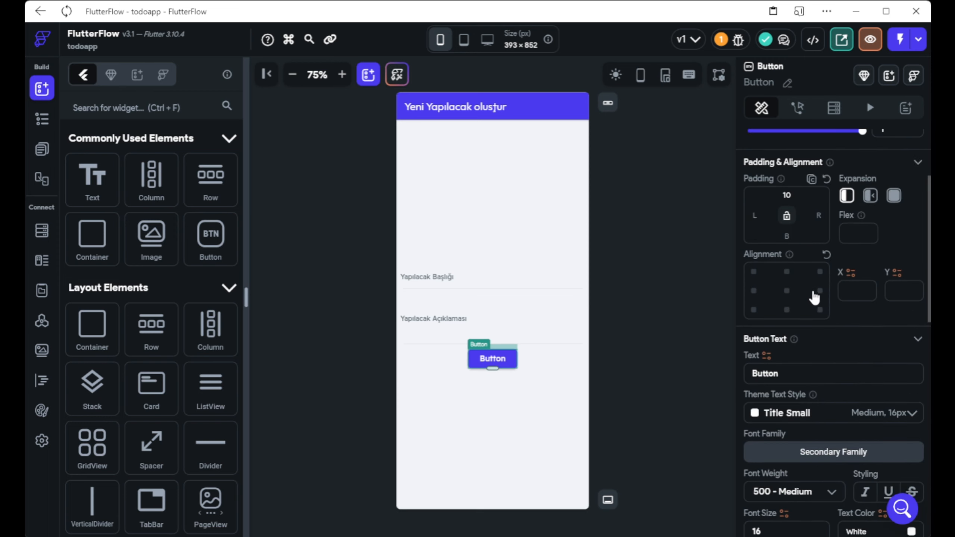
scroll(813, 290, "down", 5)
left_click_drag(813, 300, 662, 312)
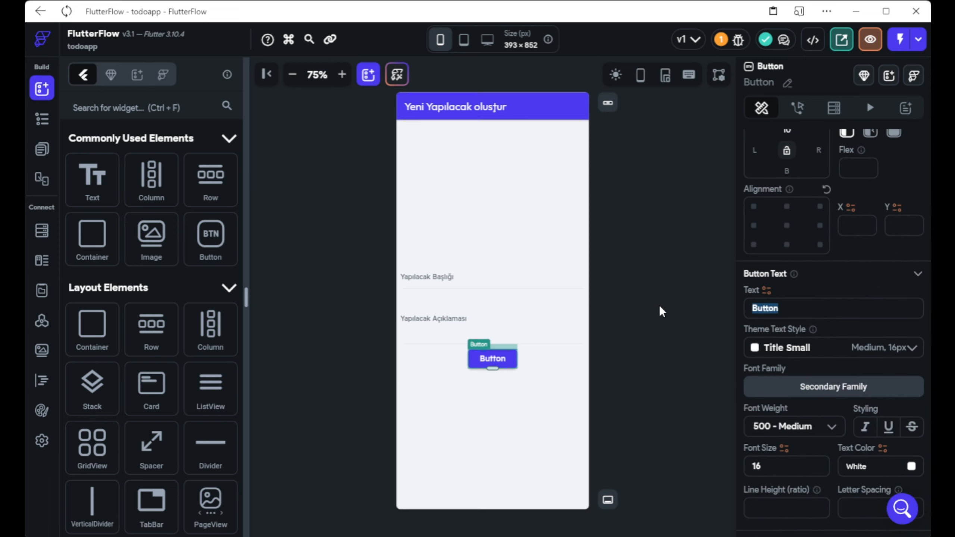
type("Yap")
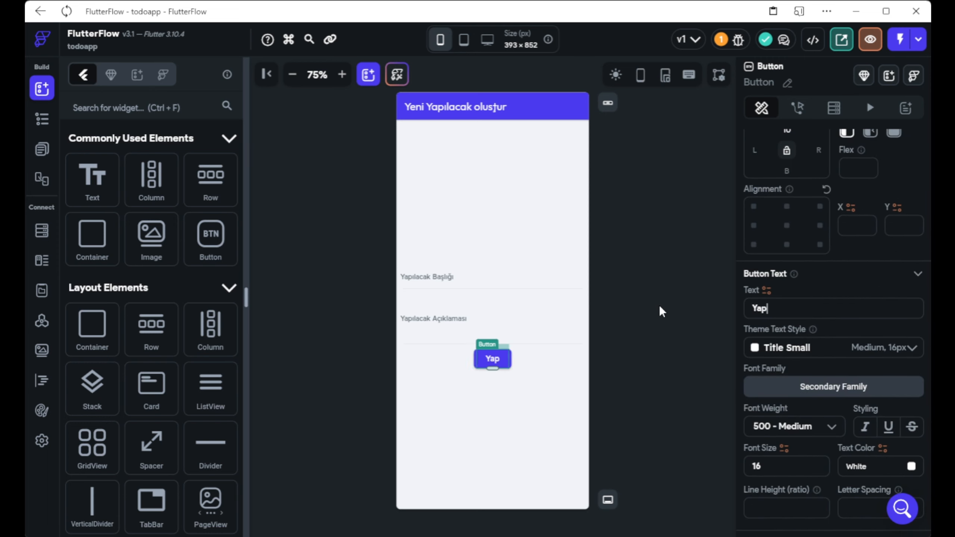
type("ılacak Ekle")
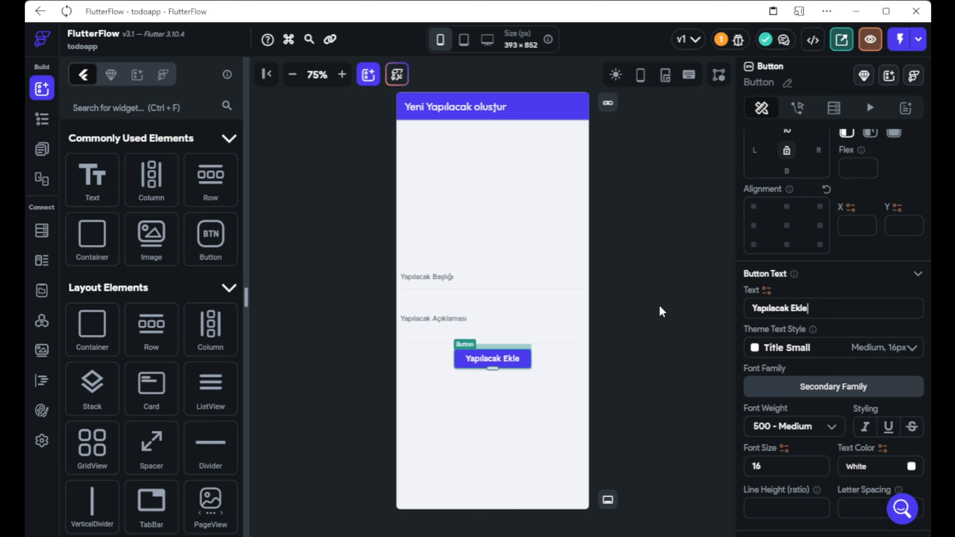
Give the Yapılacak Ekle button a Firestore Create Document action on the todolist collection.
left_click(797, 108)
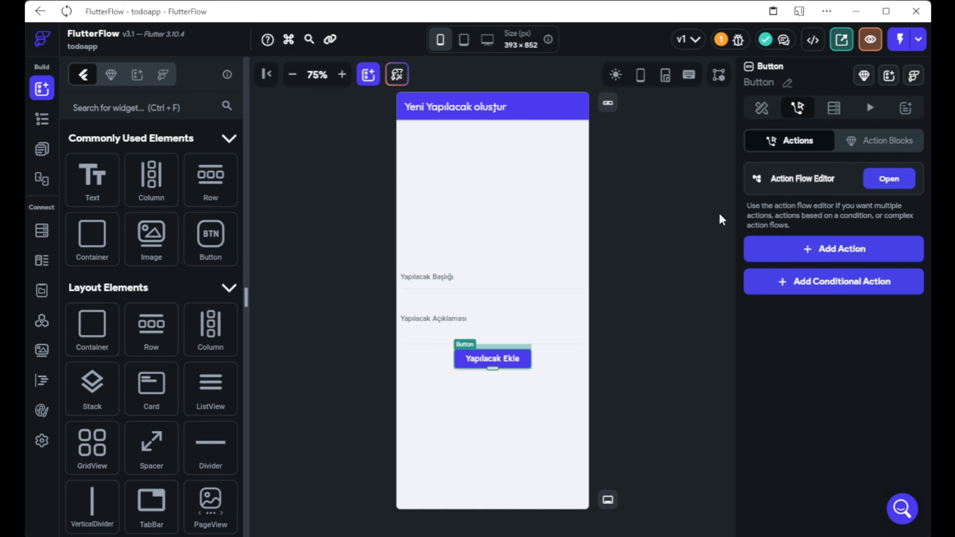
left_click(785, 247)
scroll(805, 293, "down", 5)
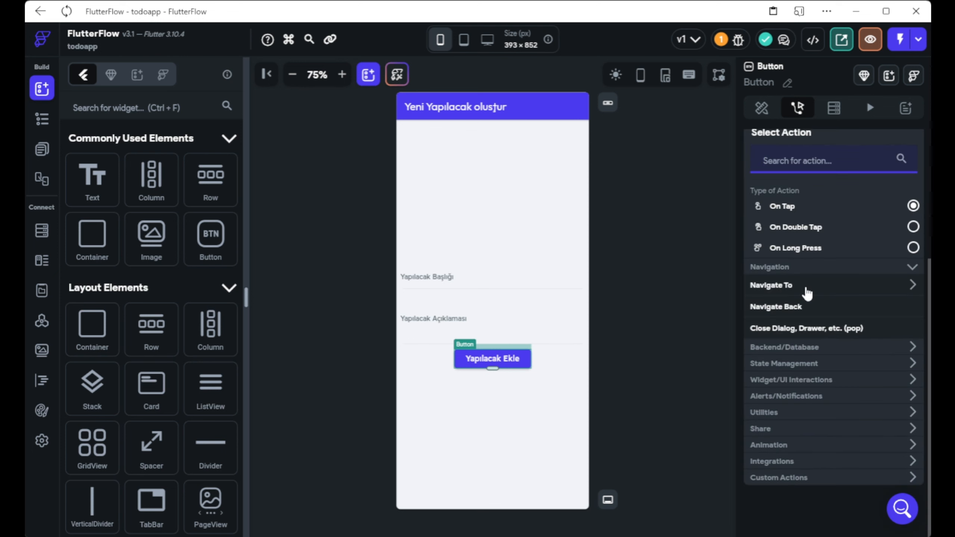
left_click(816, 352)
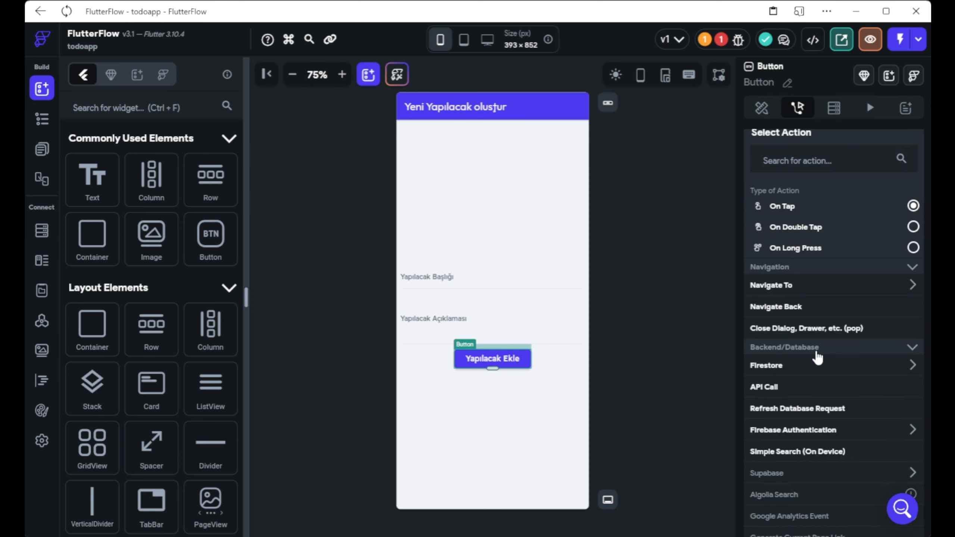
scroll(817, 357, "down", 2)
scroll(817, 357, "down", 2)
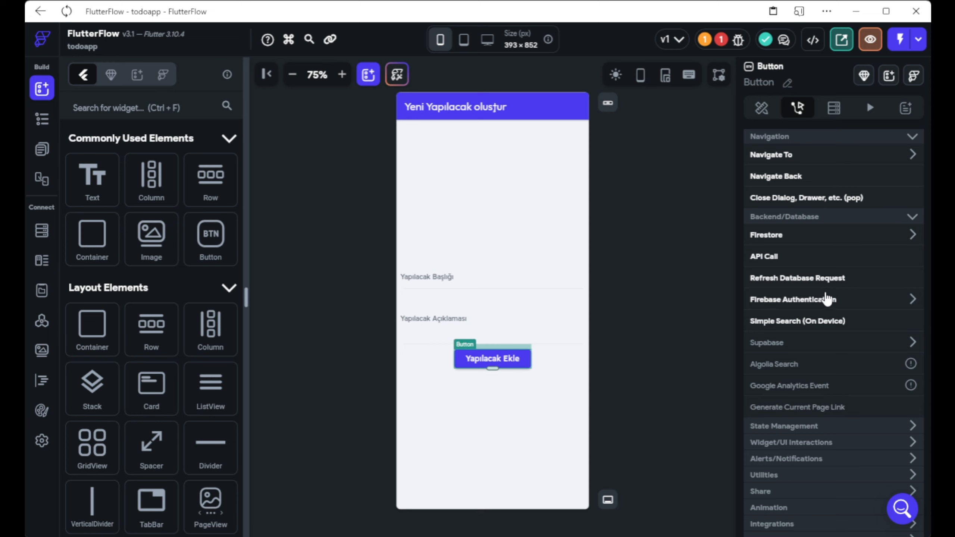
left_click(814, 240)
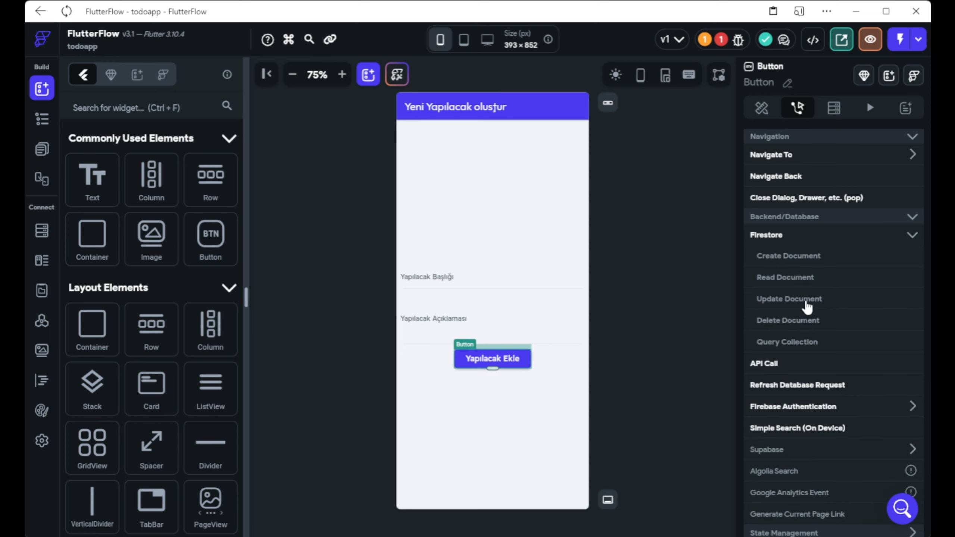
left_click(789, 258)
left_click(811, 351)
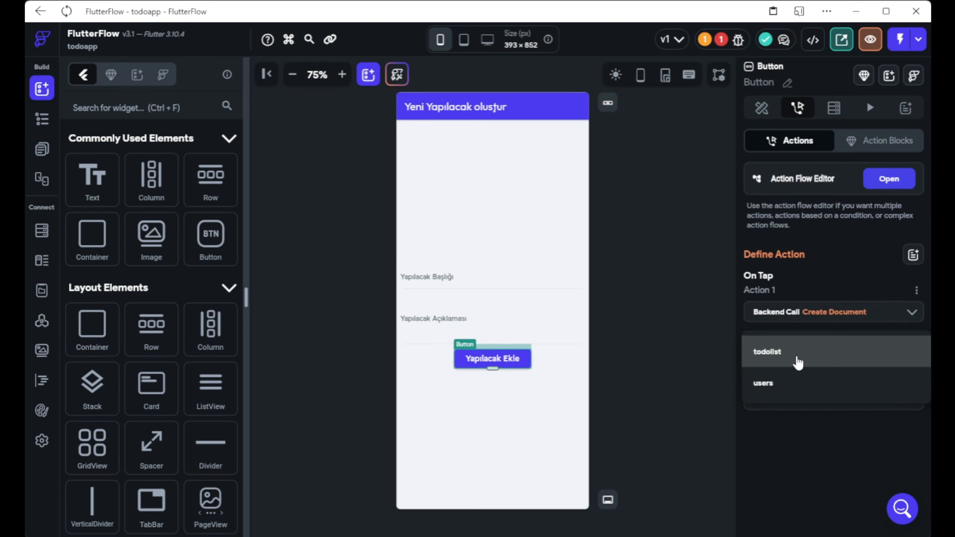
left_click(767, 357)
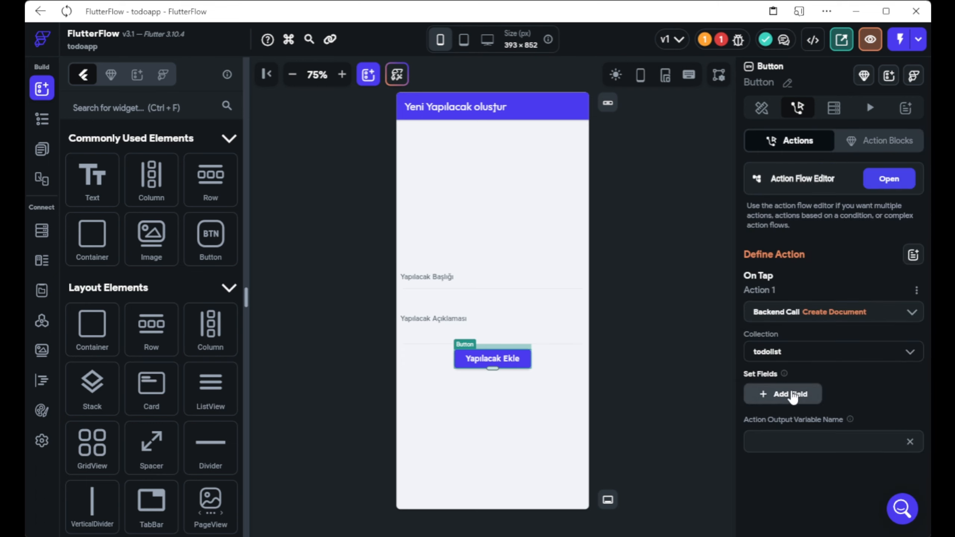
Add title, description and author fields to the created document.
left_click(793, 395)
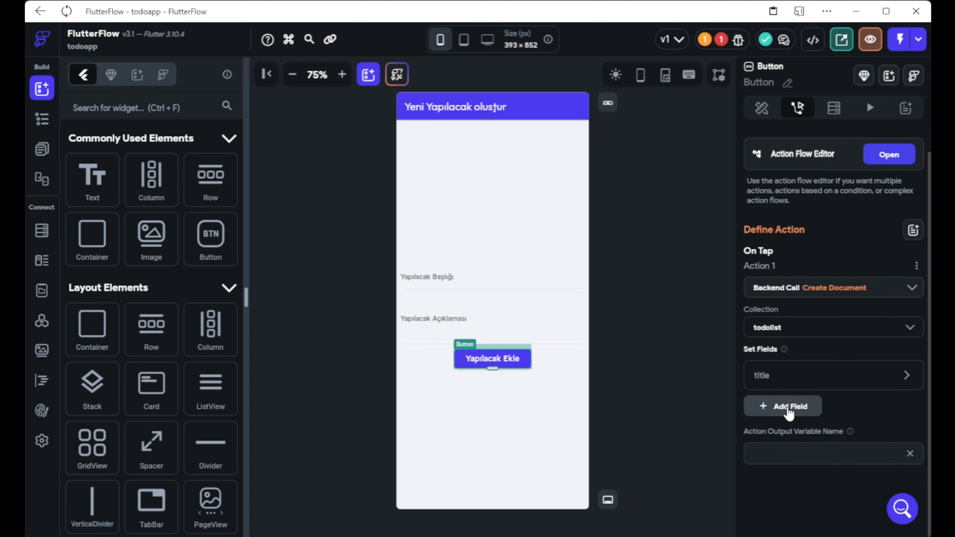
left_click(789, 406)
left_click(789, 405)
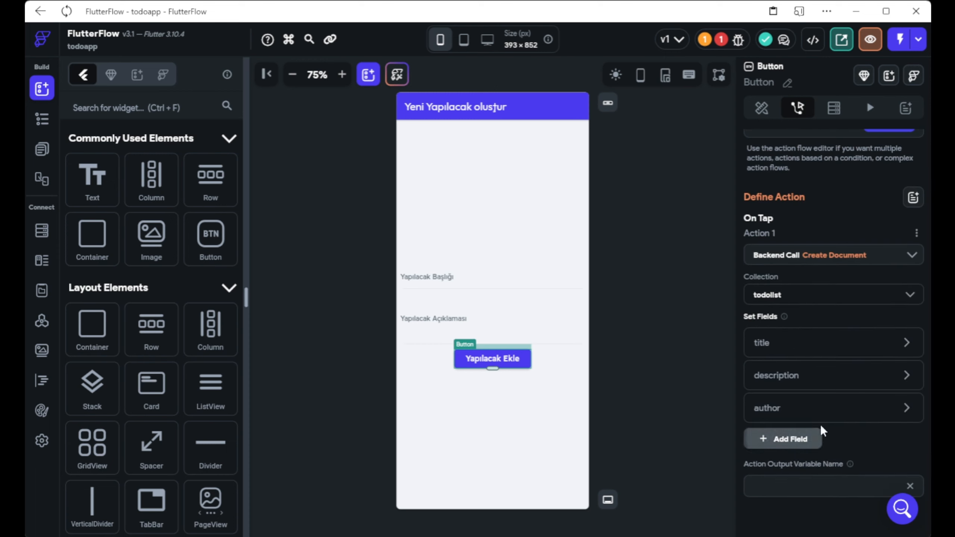
left_click(865, 414)
left_click(806, 409)
left_click(906, 412)
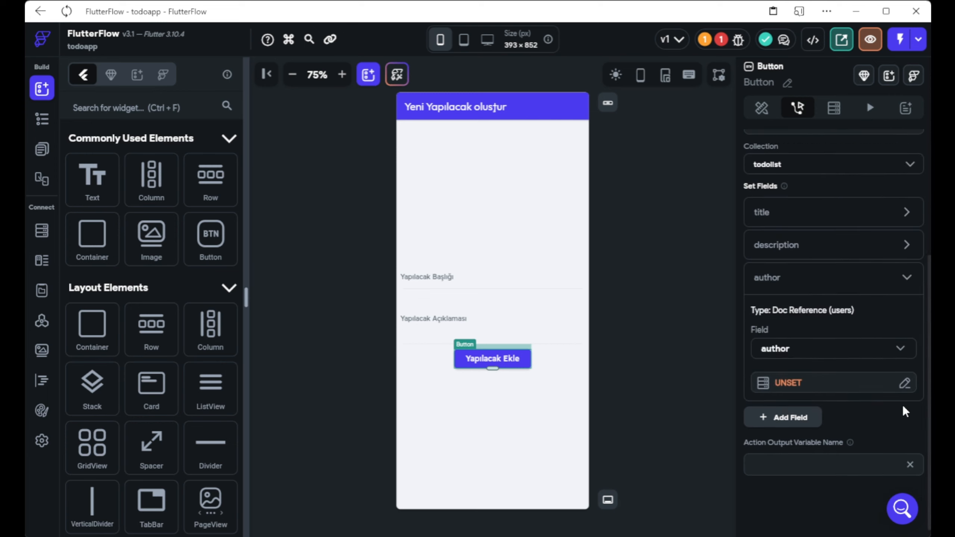
scroll(818, 354, "up", 1)
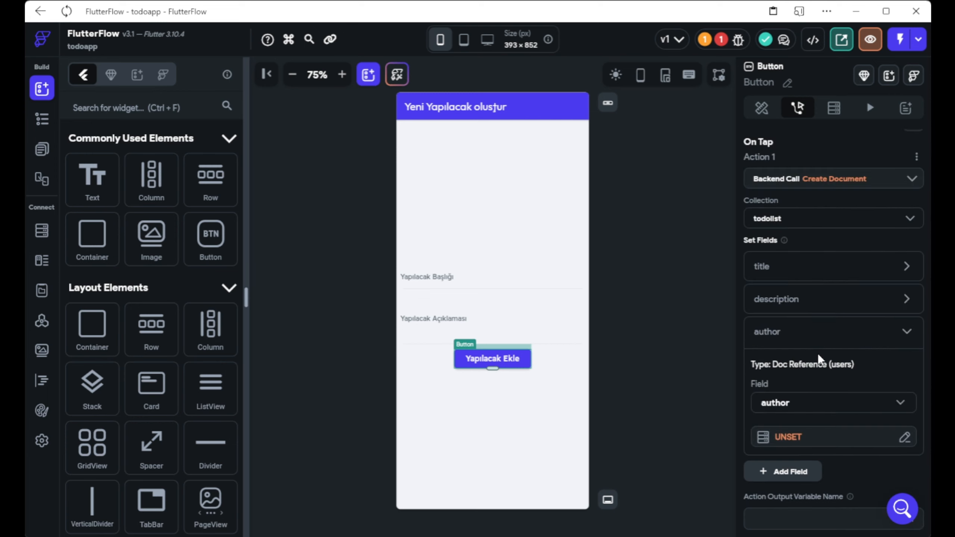
scroll(819, 359, "down", 2)
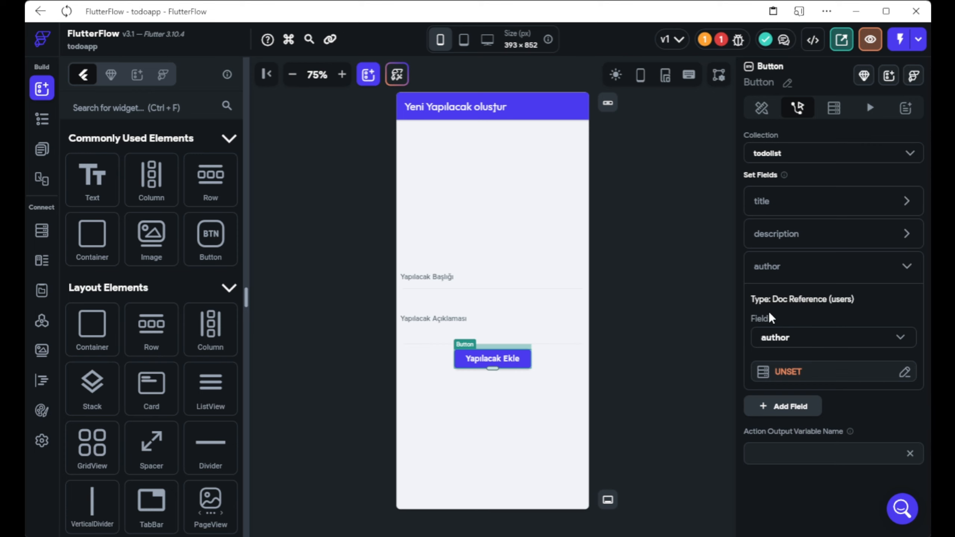
Set the author field to the authenticated user's record reference.
left_click(797, 372)
left_click(698, 351)
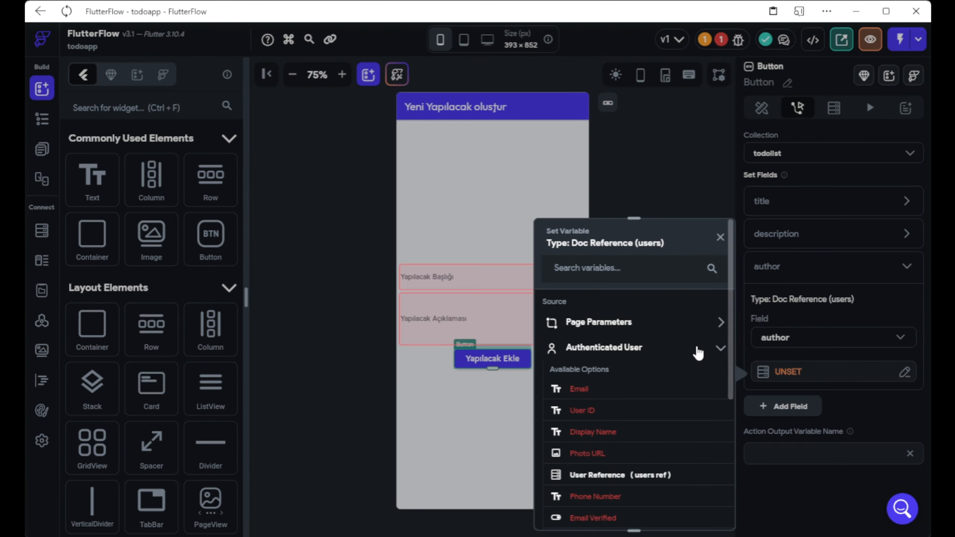
scroll(654, 411, "down", 2)
left_click(620, 412)
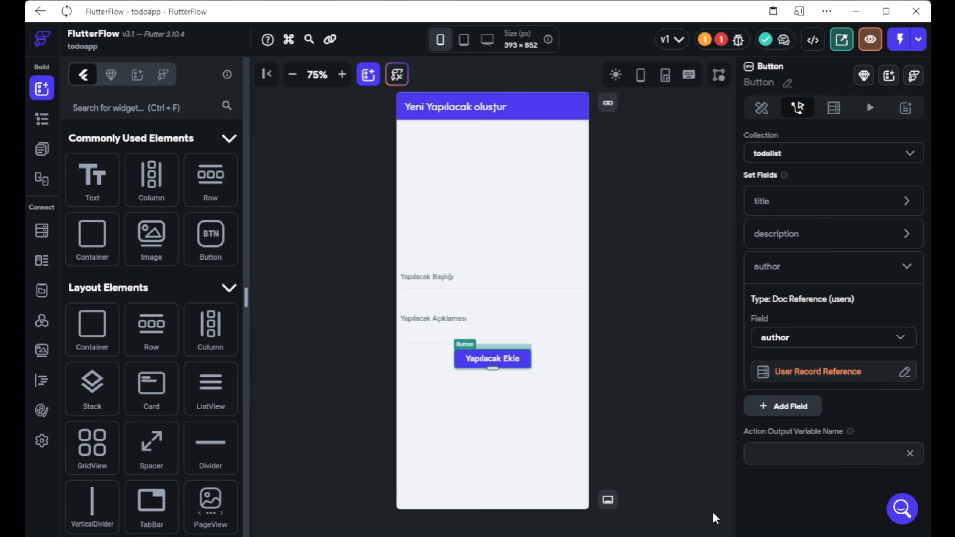
left_click(707, 509)
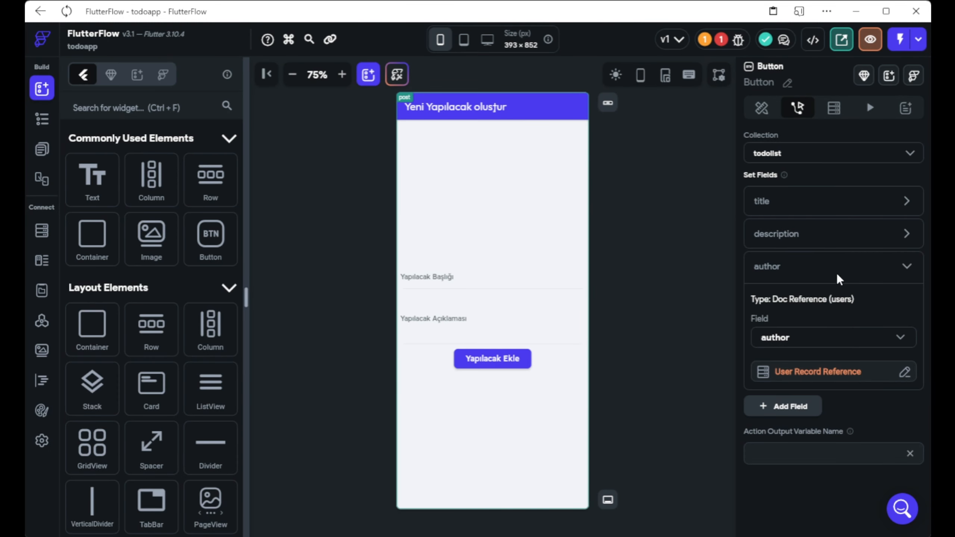
Fill the description field from the TextField 2 (Yapılacak Açıklaması) widget state.
left_click(909, 241)
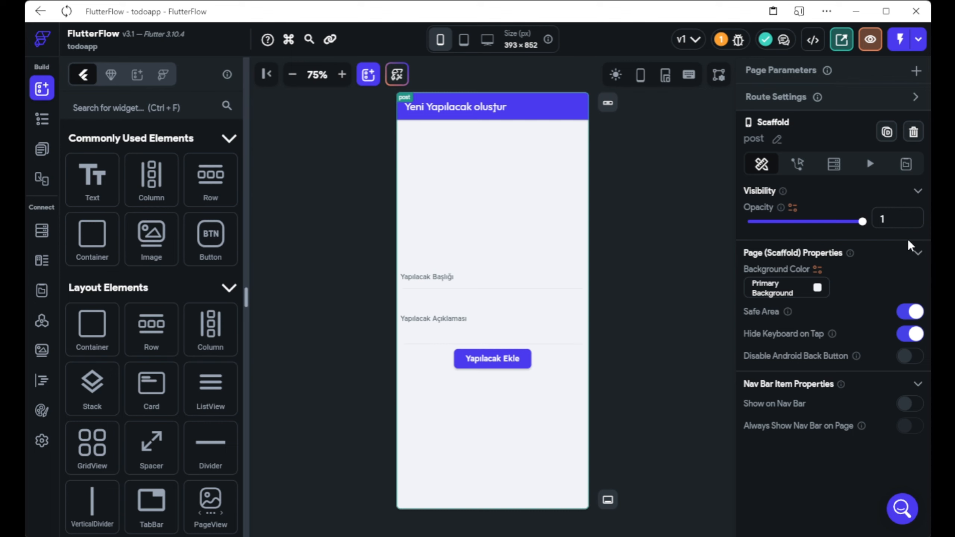
left_click(492, 359)
scroll(913, 350, "down", 2)
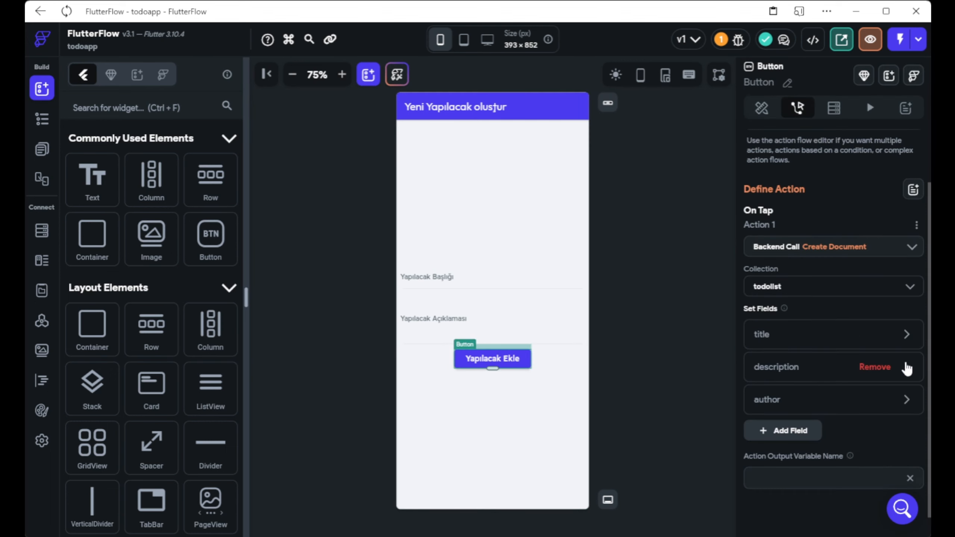
left_click(906, 366)
scroll(799, 320, "down", 2)
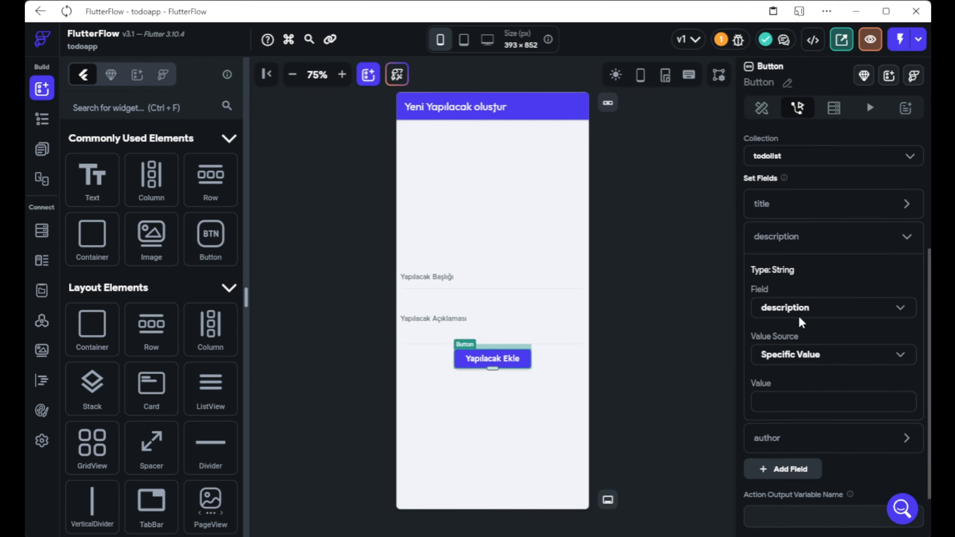
left_click(789, 362)
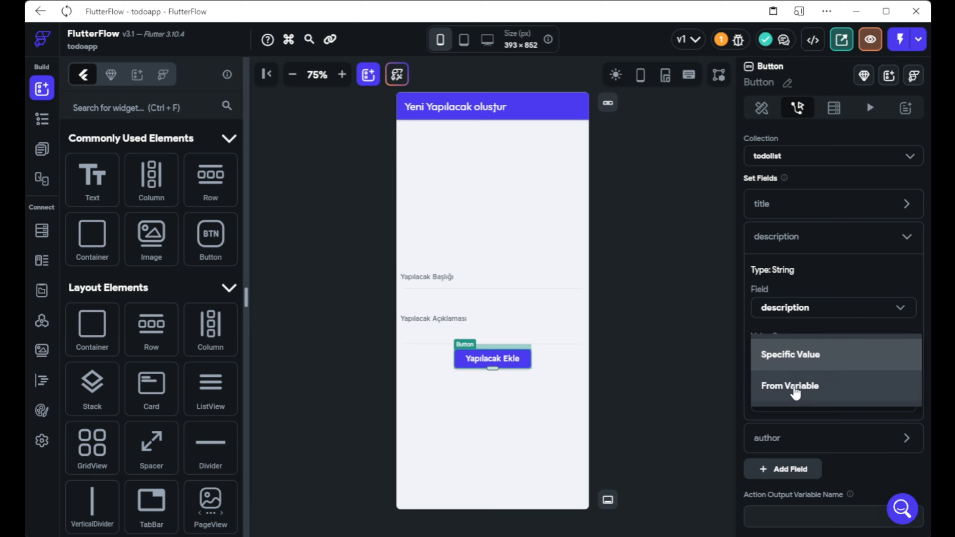
left_click(795, 391)
left_click(812, 389)
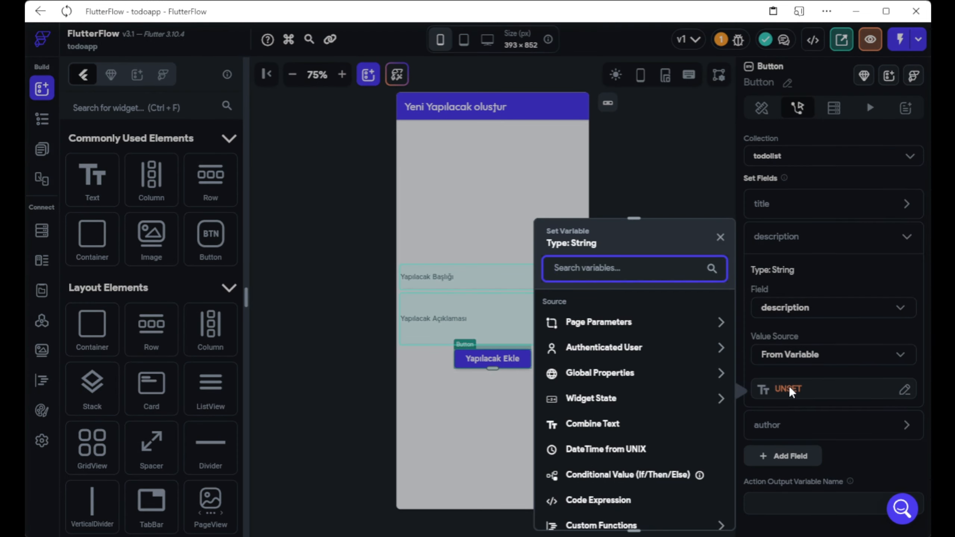
left_click(720, 399)
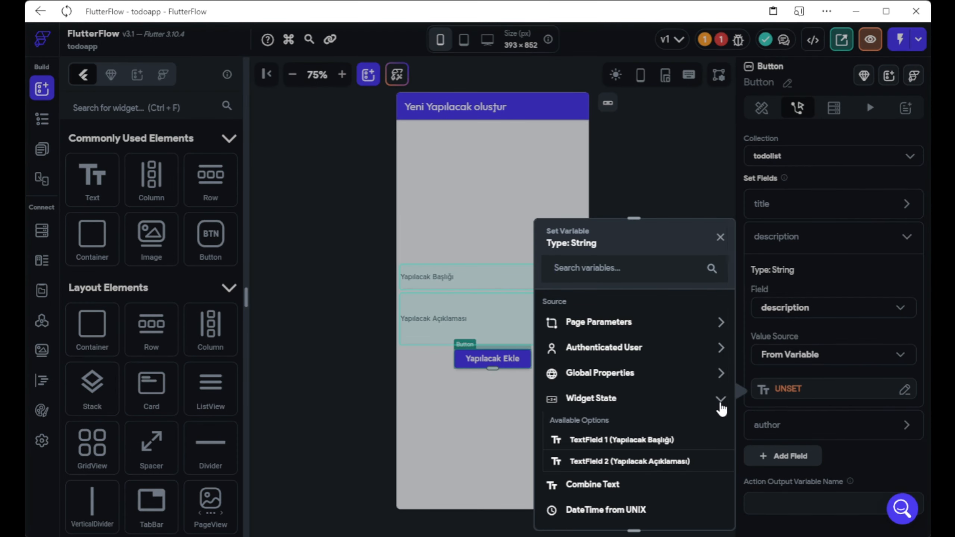
left_click(654, 463)
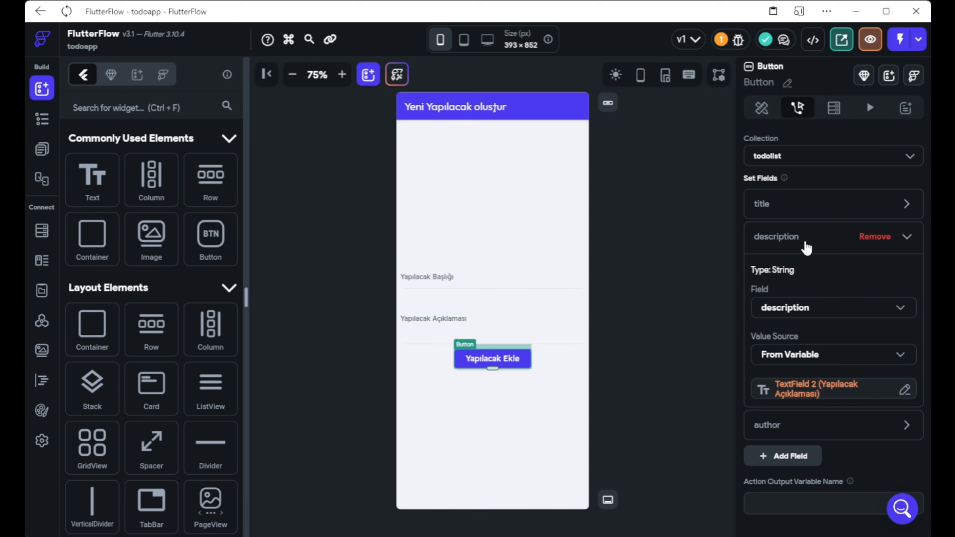
Fill the title field from the TextField 1 (Yapılacak Başlığı) widget state.
scroll(804, 242, "up", 2)
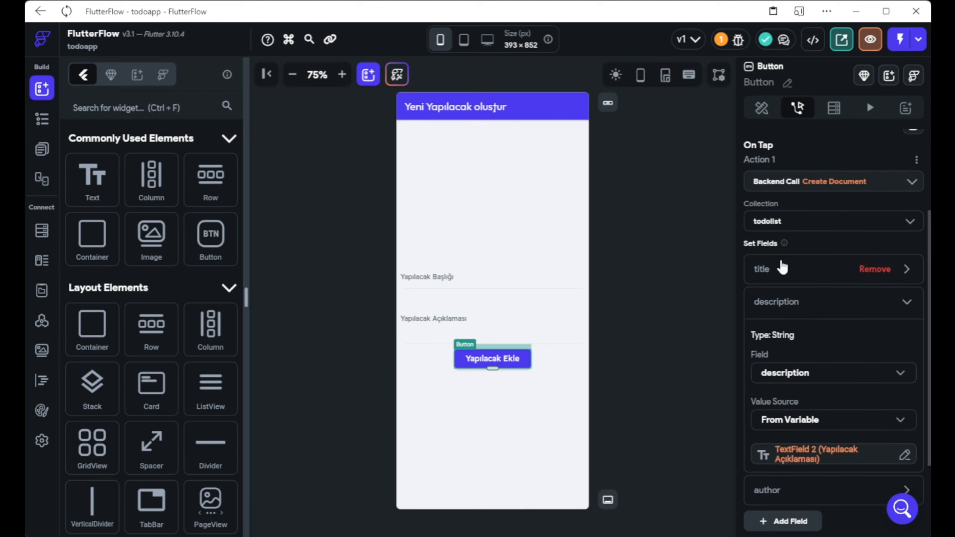
left_click(782, 268)
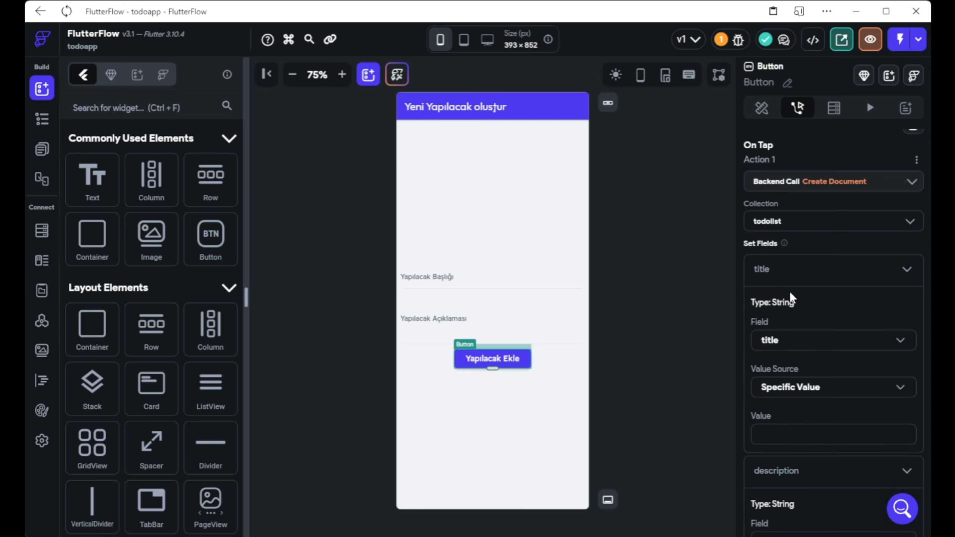
left_click(807, 391)
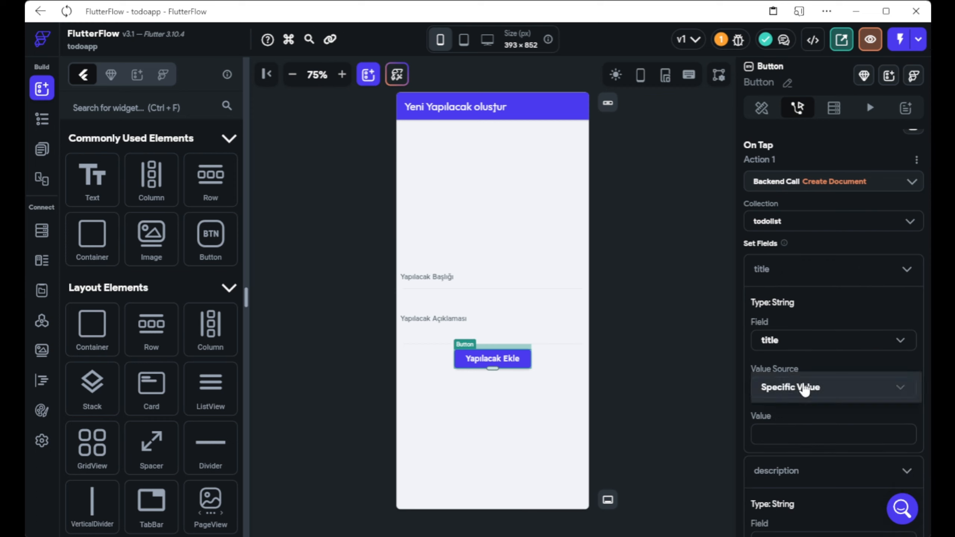
left_click(808, 424)
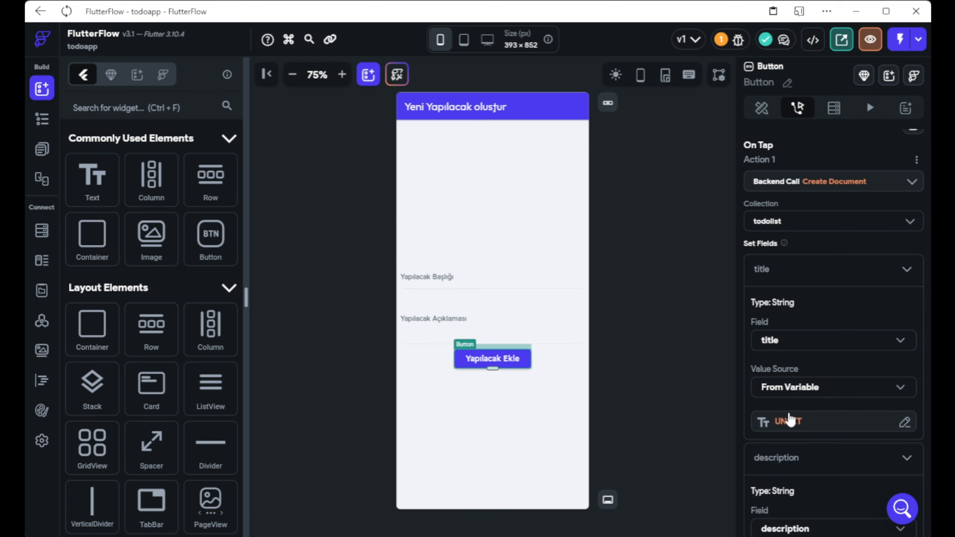
left_click(786, 420)
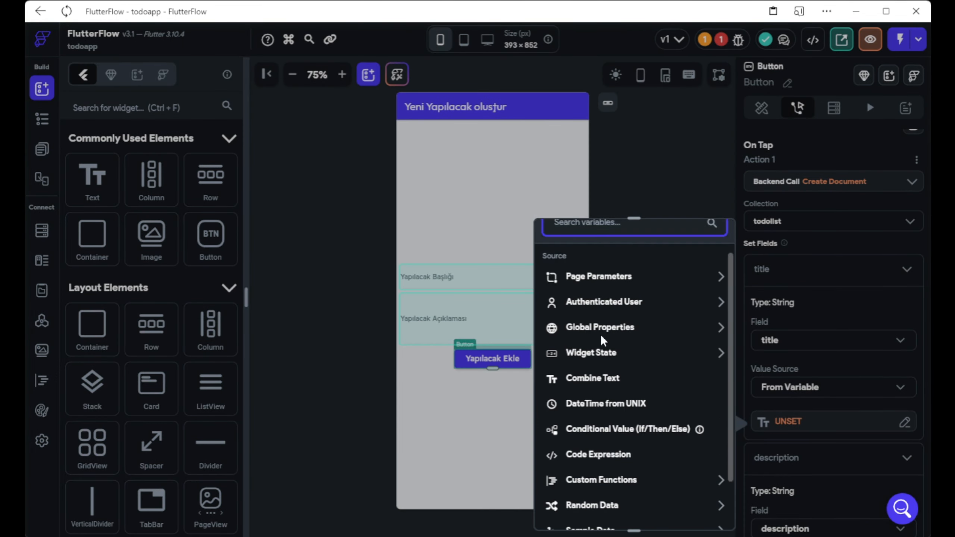
left_click(601, 348)
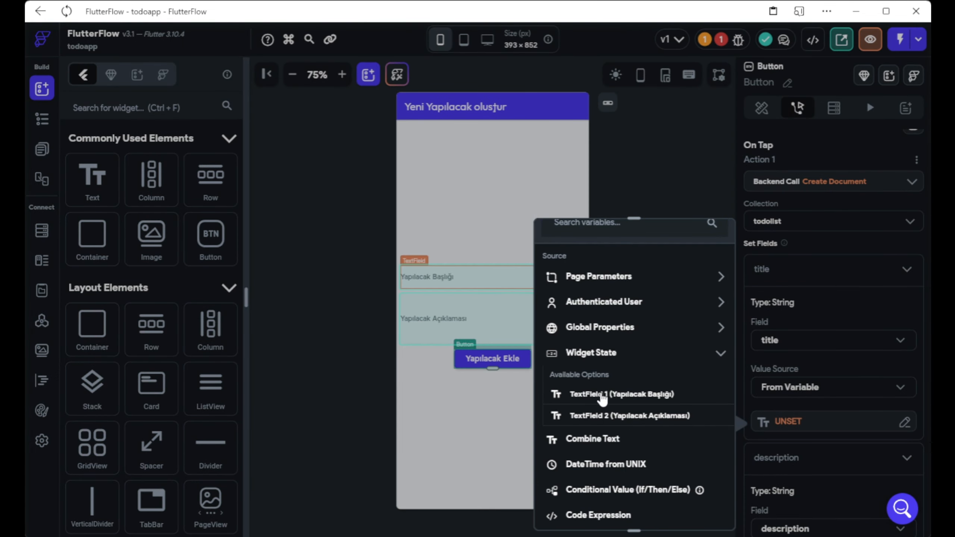
left_click(606, 395)
scroll(761, 401, "down", 5)
scroll(765, 398, "up", 5)
scroll(763, 394, "up", 5)
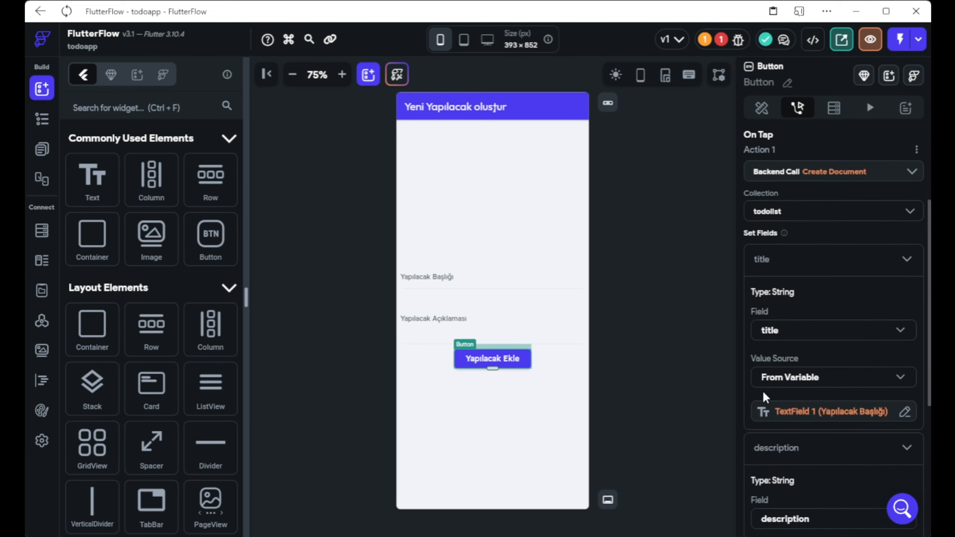
scroll(762, 391, "down", 6)
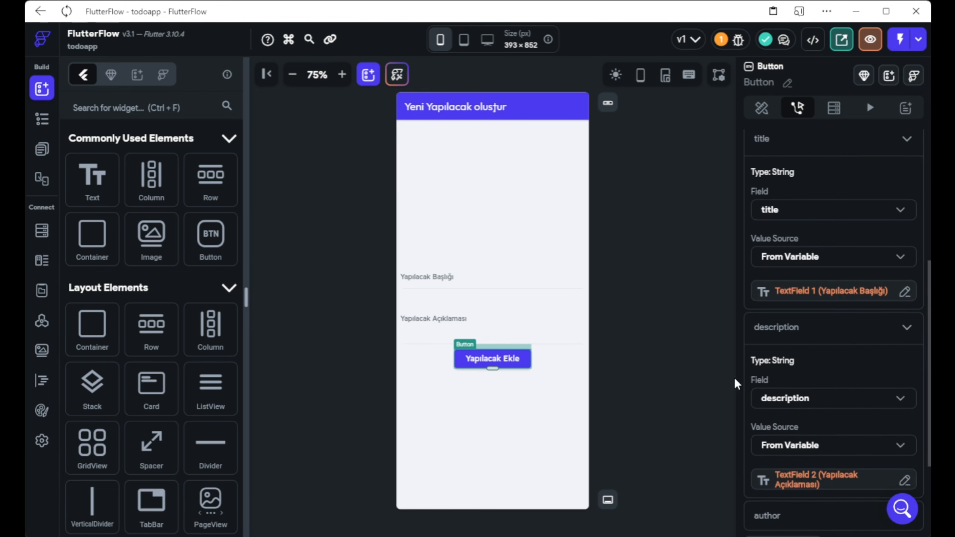
scroll(785, 388, "down", 4)
scroll(787, 380, "up", 6)
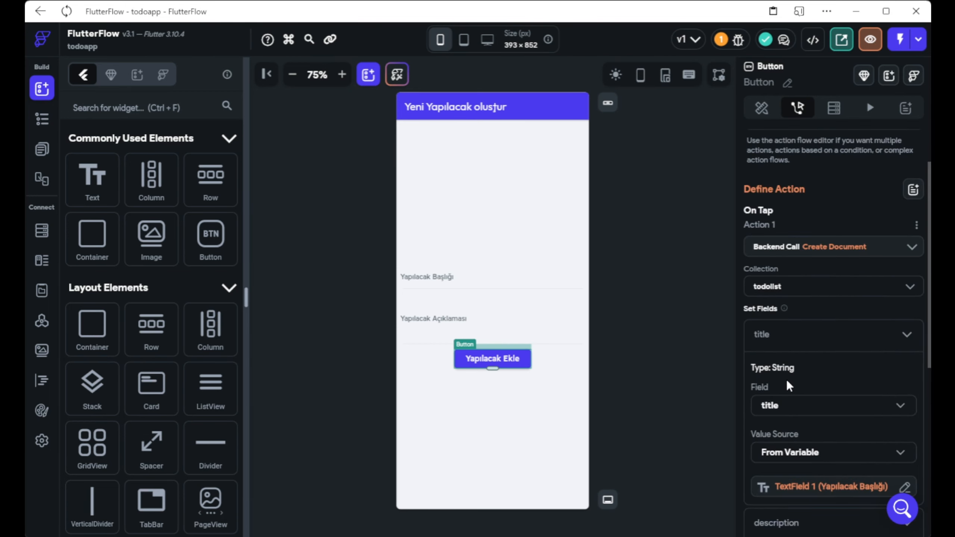
left_click(871, 190)
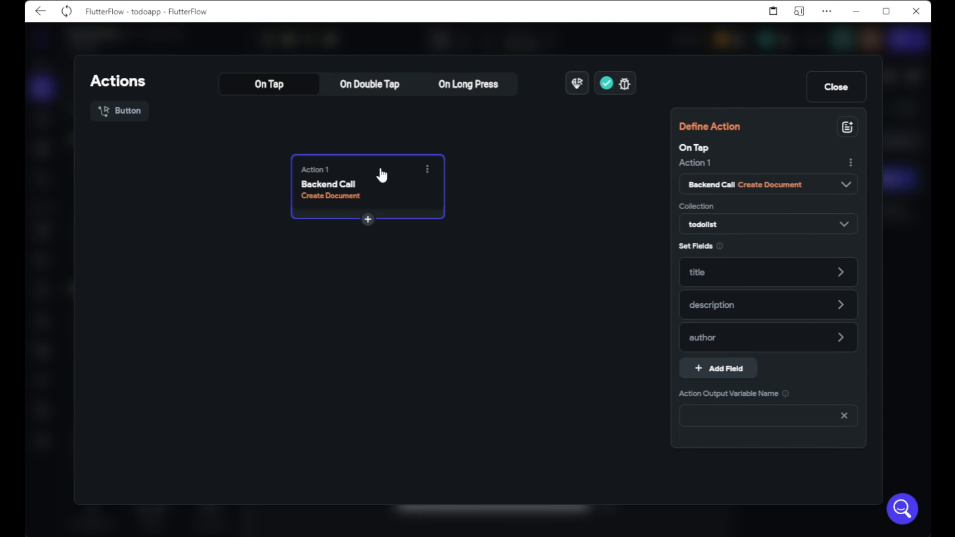
Add a Navigate To homepage action after Create Document and close the flow editor.
left_click(368, 219)
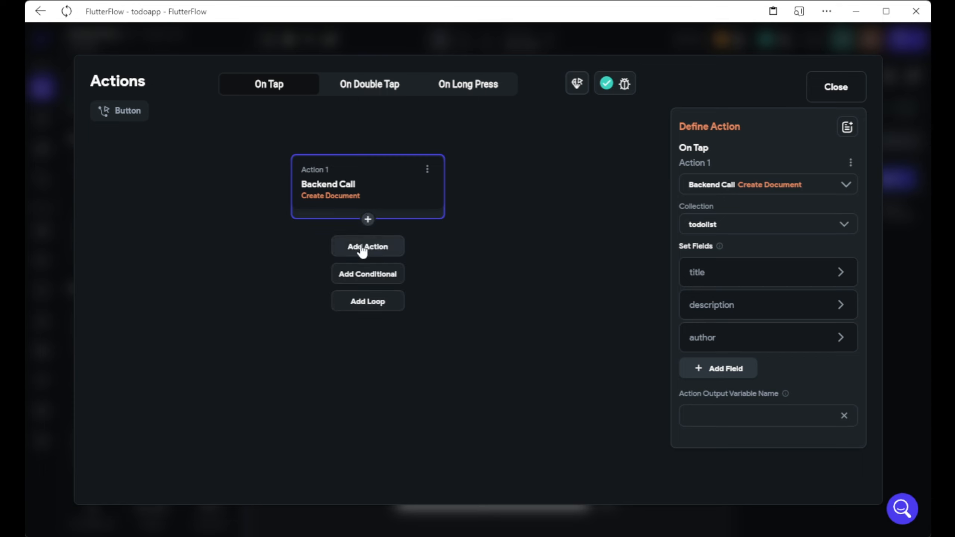
left_click(349, 249)
left_click(734, 272)
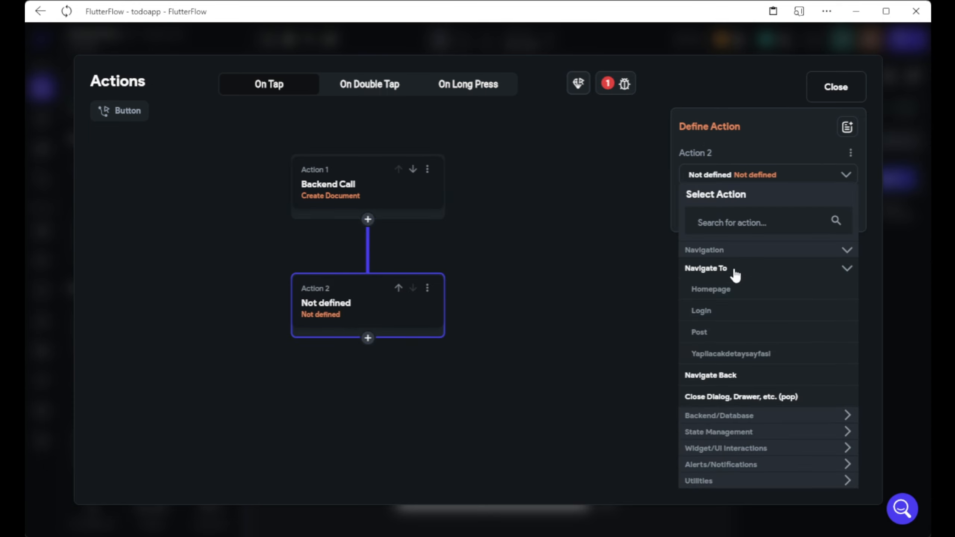
left_click(733, 288)
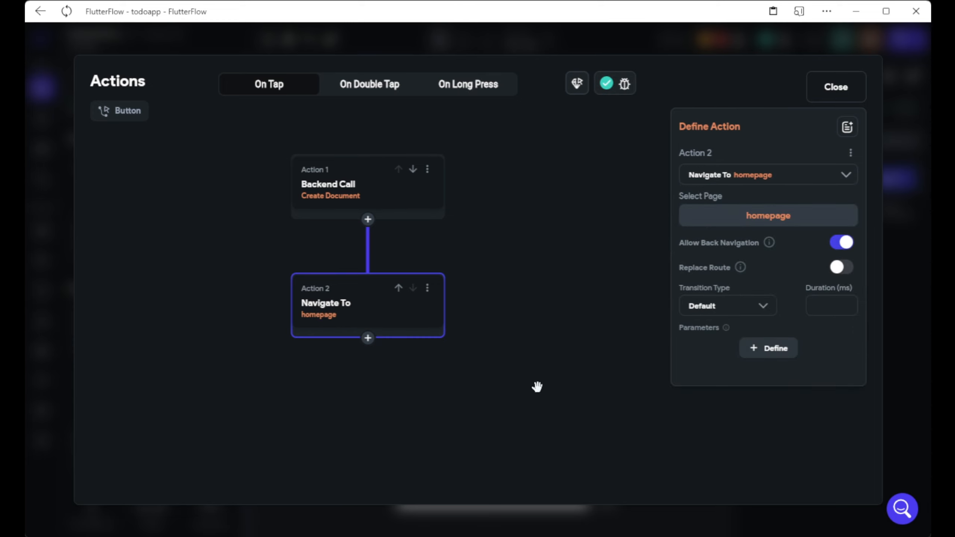
left_click(842, 93)
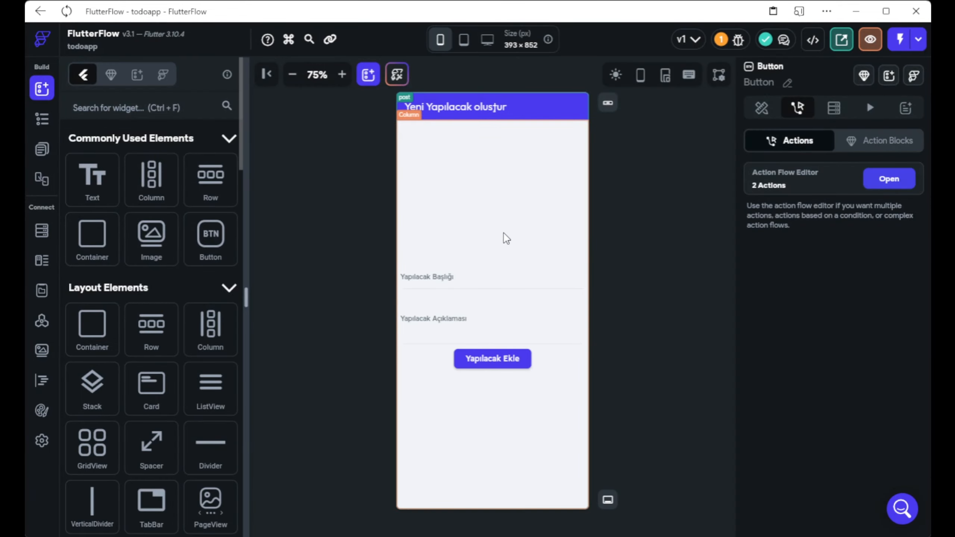
Give the post page's app bar the Back Button with Center Title style.
left_click(363, 248)
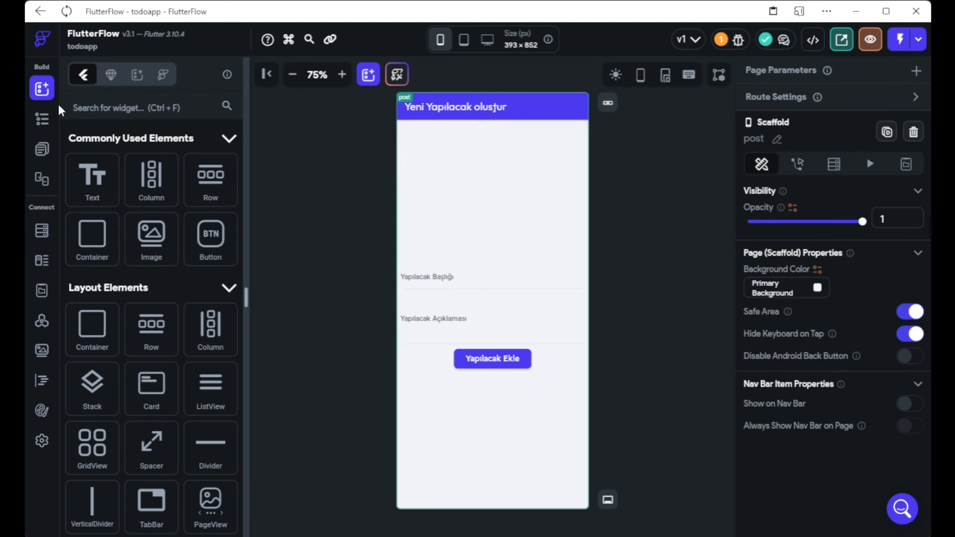
left_click(608, 103)
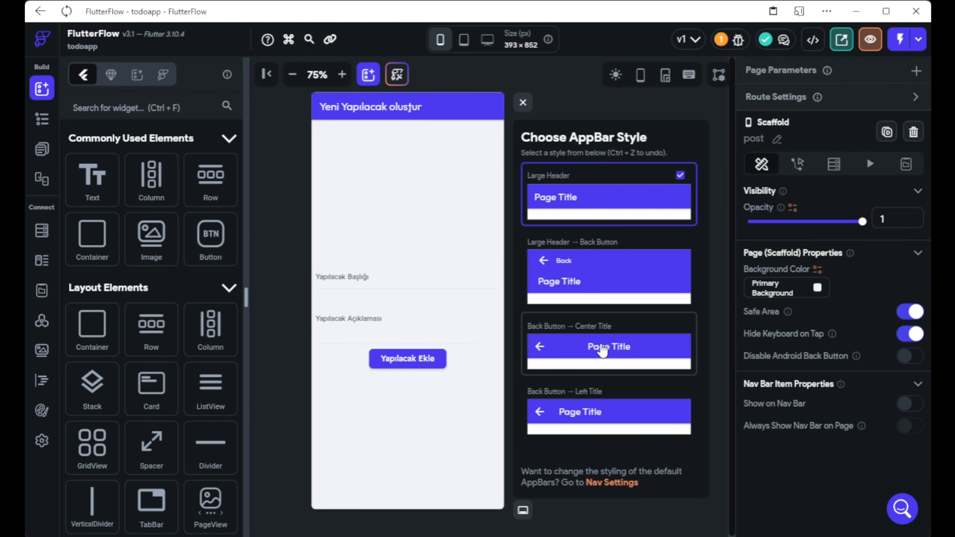
left_click(608, 347)
left_click(523, 102)
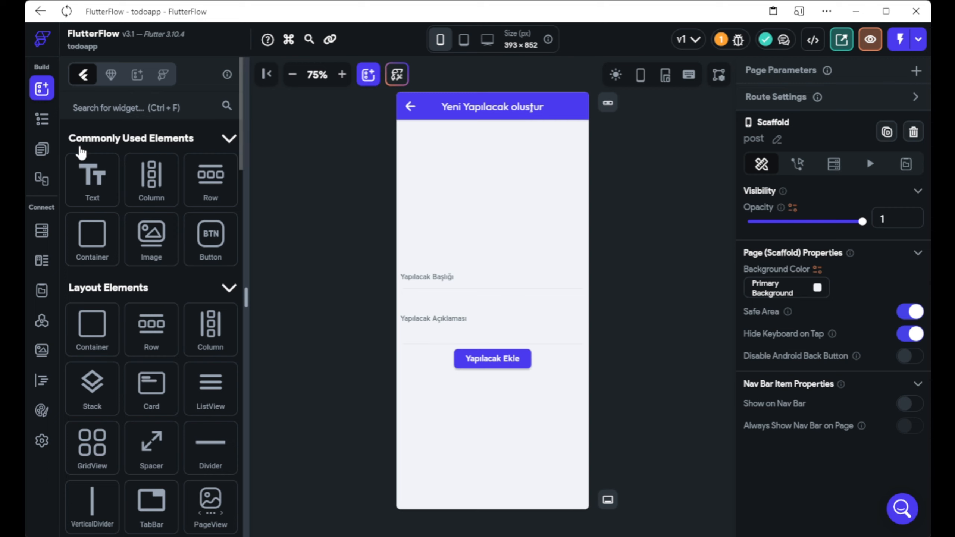
Browse the project pages and open the login page on the canvas.
left_click(42, 149)
left_click(107, 160)
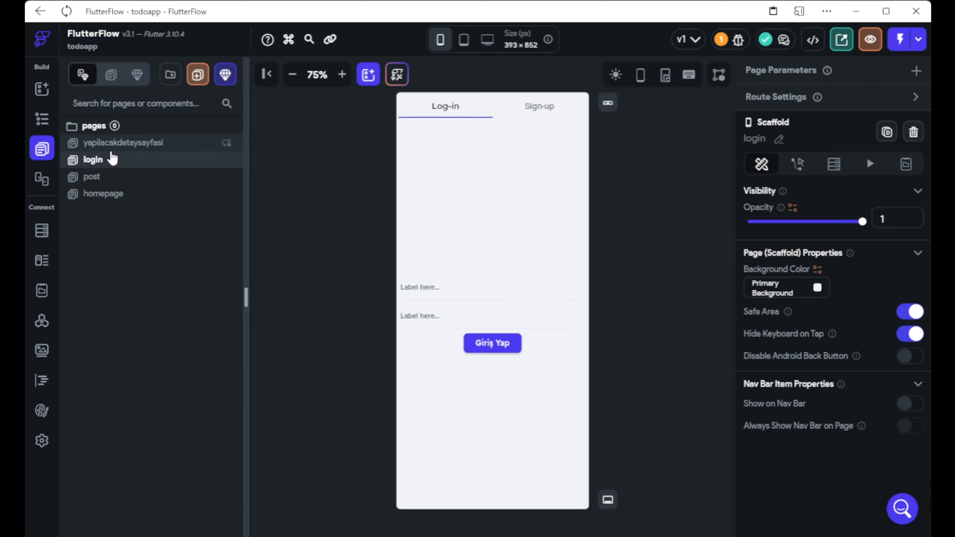
left_click(112, 143)
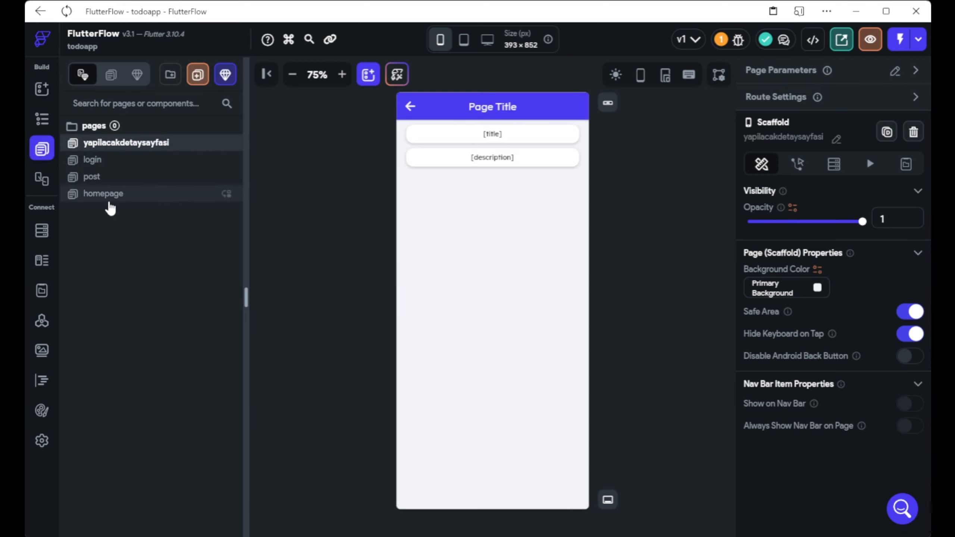
left_click(154, 194)
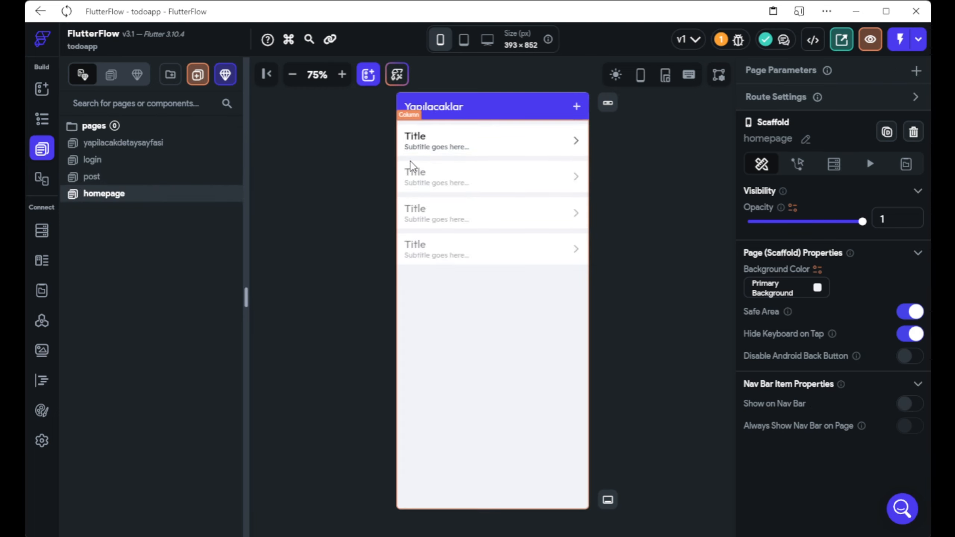
left_click(128, 161)
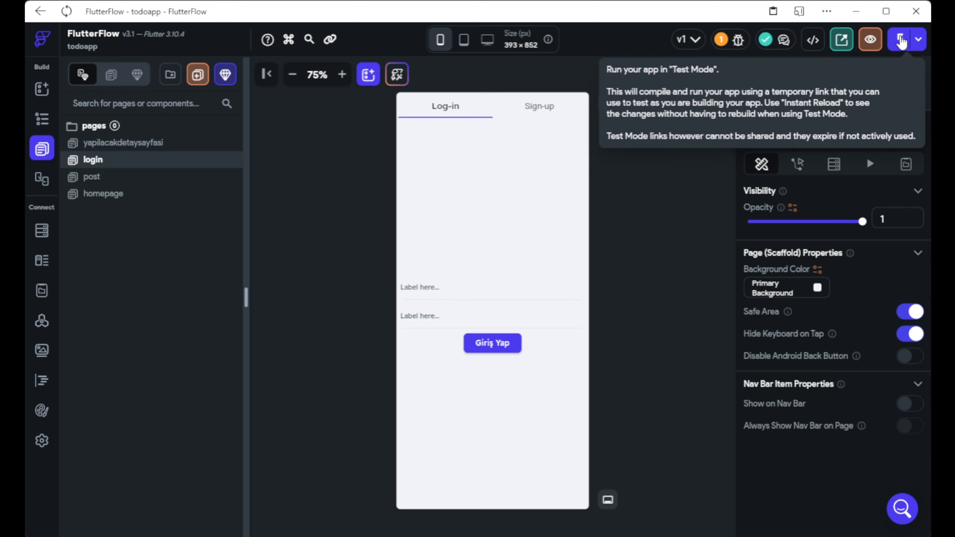
Launch the todoapp in Test Mode.
left_click(901, 41)
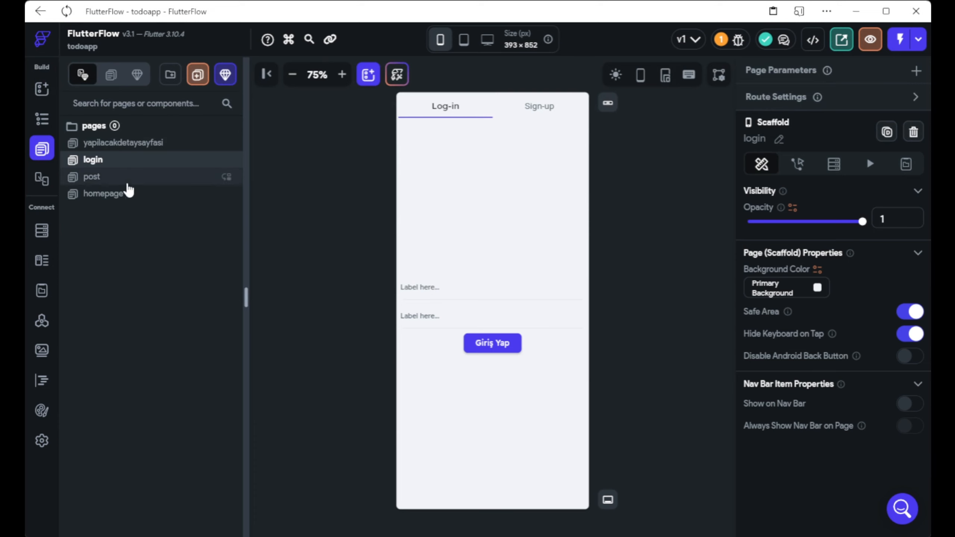
Make the plus button in homepage's app bar navigate to the post page on tap.
left_click(127, 191)
left_click(576, 106)
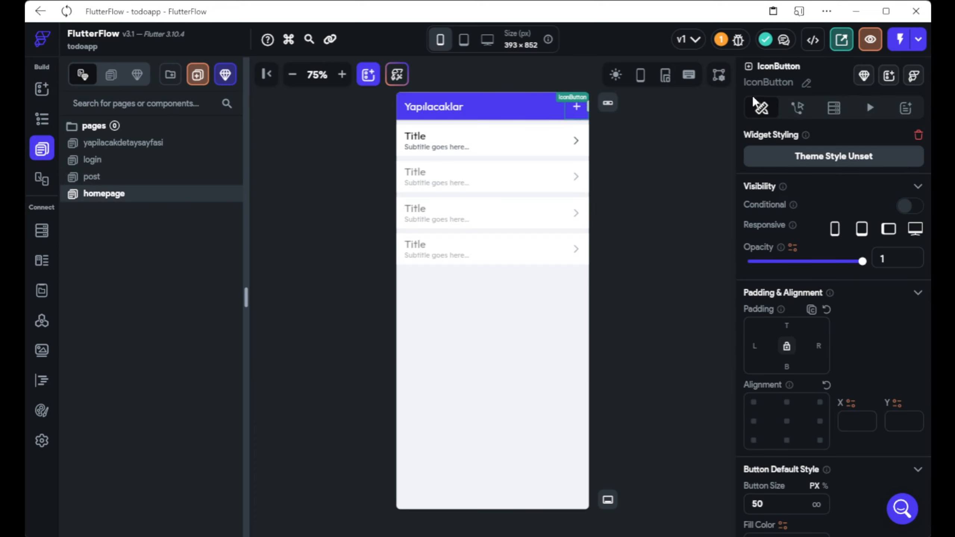
left_click(798, 106)
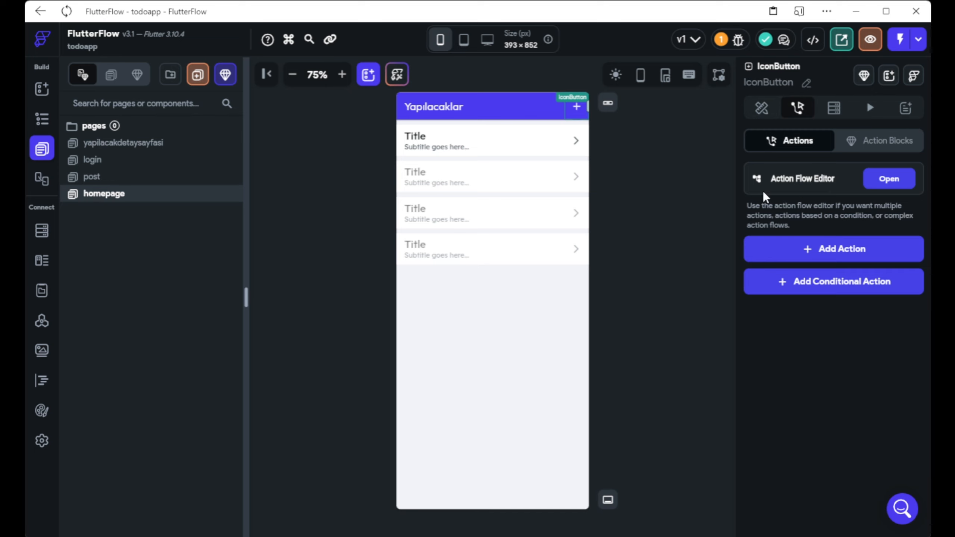
left_click(828, 256)
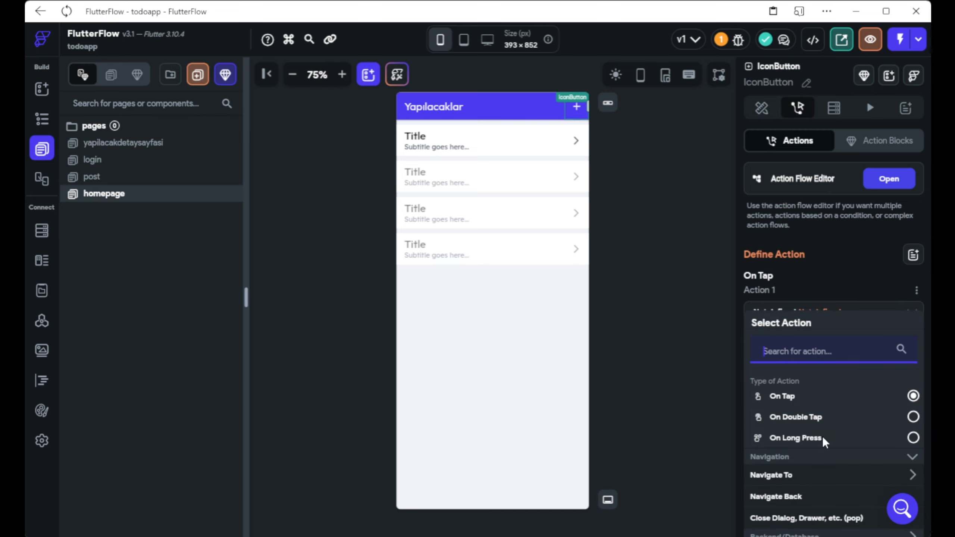
scroll(823, 438, "down", 3)
left_click(780, 347)
scroll(797, 402, "down", 3)
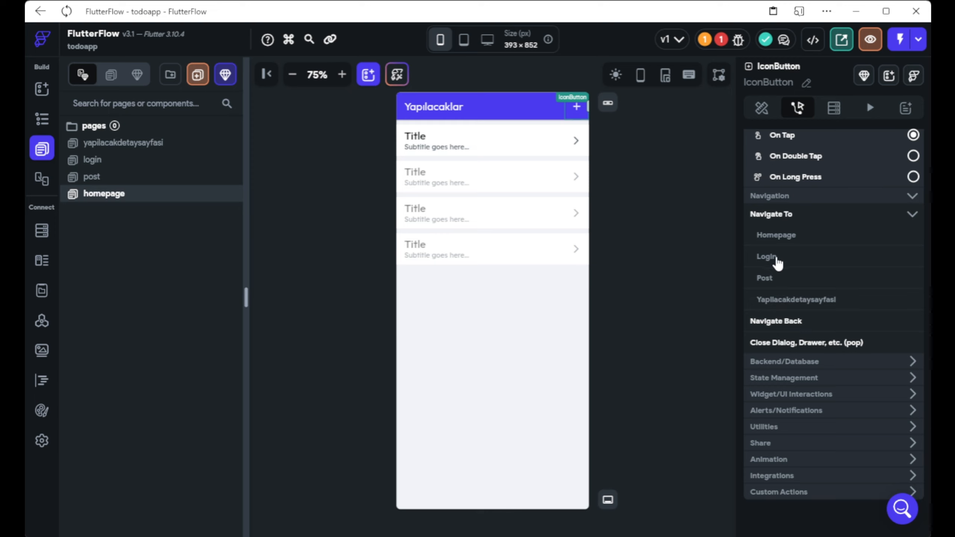
left_click(767, 278)
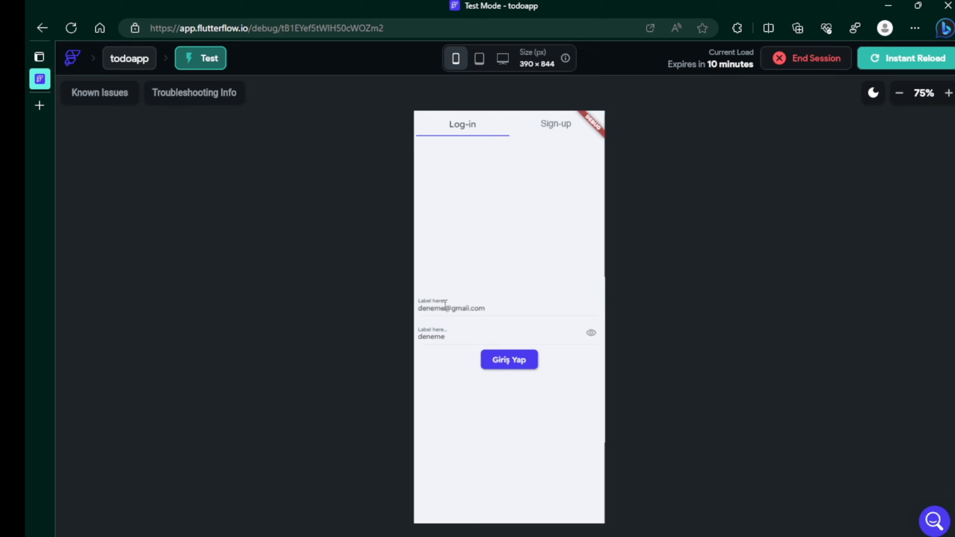
Attempt Giriş Yap login, check Firebase Authentication users, then switch to the Sign-up form.
left_click(501, 365)
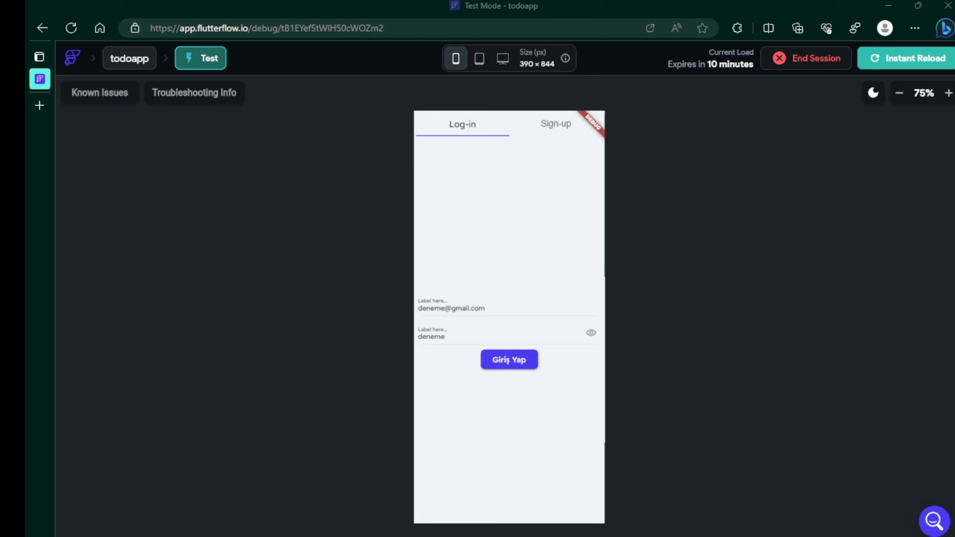
key("alt+Tab")
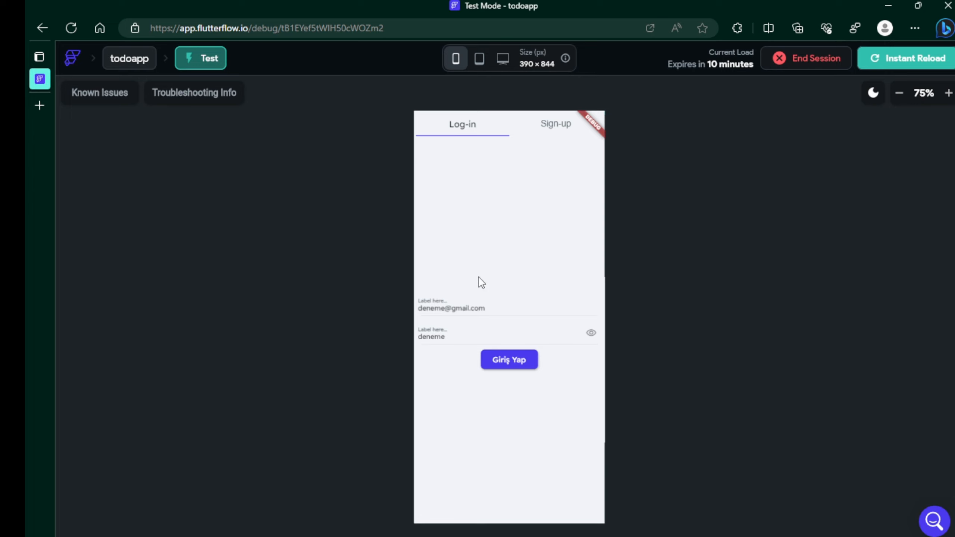
left_click(558, 121)
left_click_drag(512, 168, 416, 160)
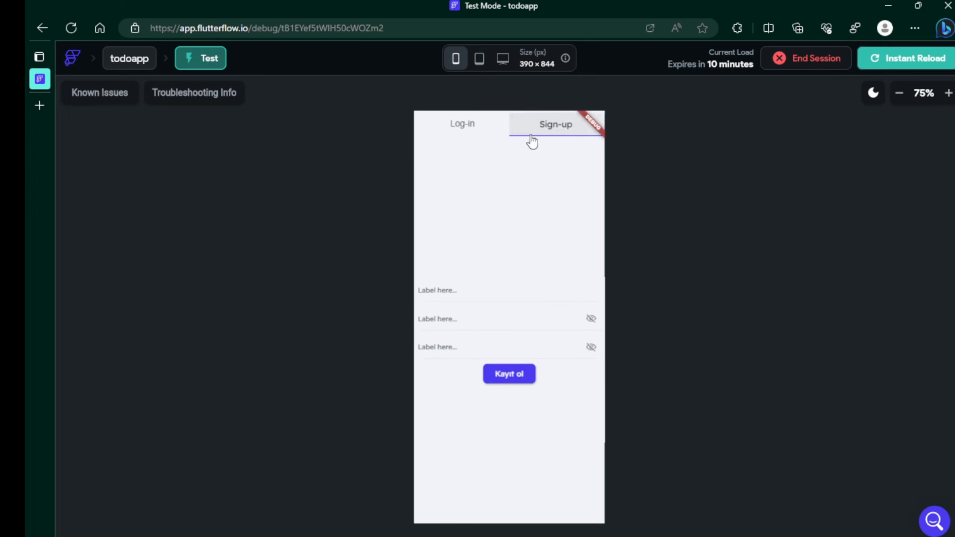
Sign up a test account via Kayıt ol, fixing the mistyped password confirmation.
left_click(450, 293)
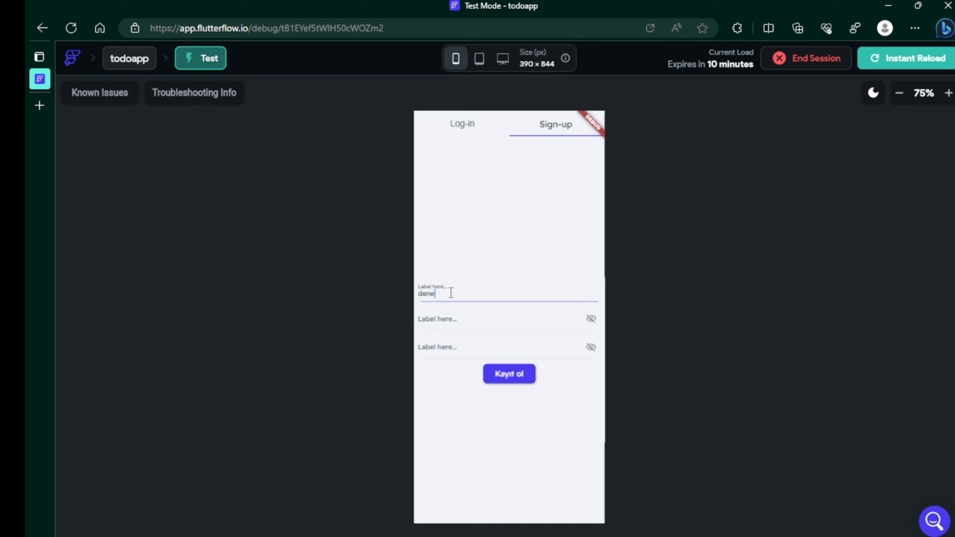
left_click(457, 315)
type("123456")
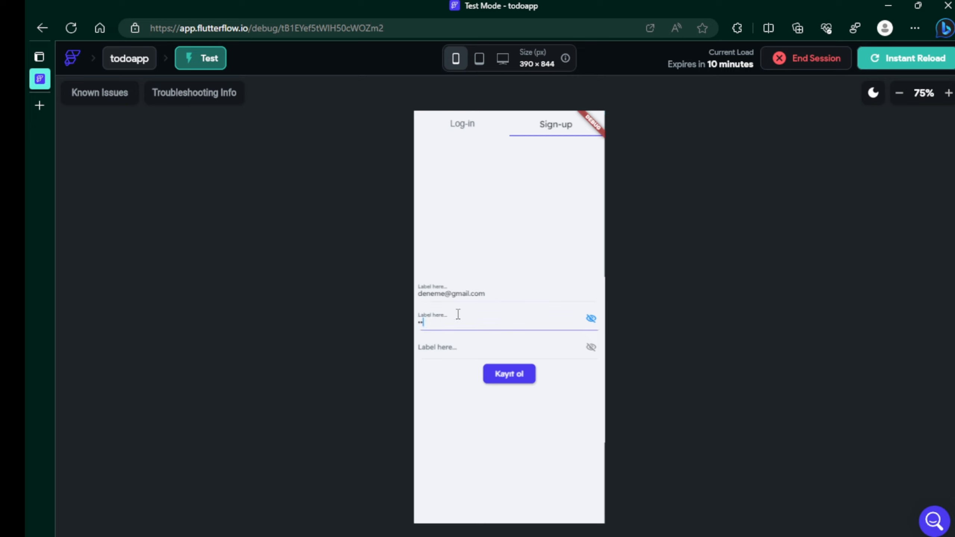
left_click(591, 319)
left_click(555, 339)
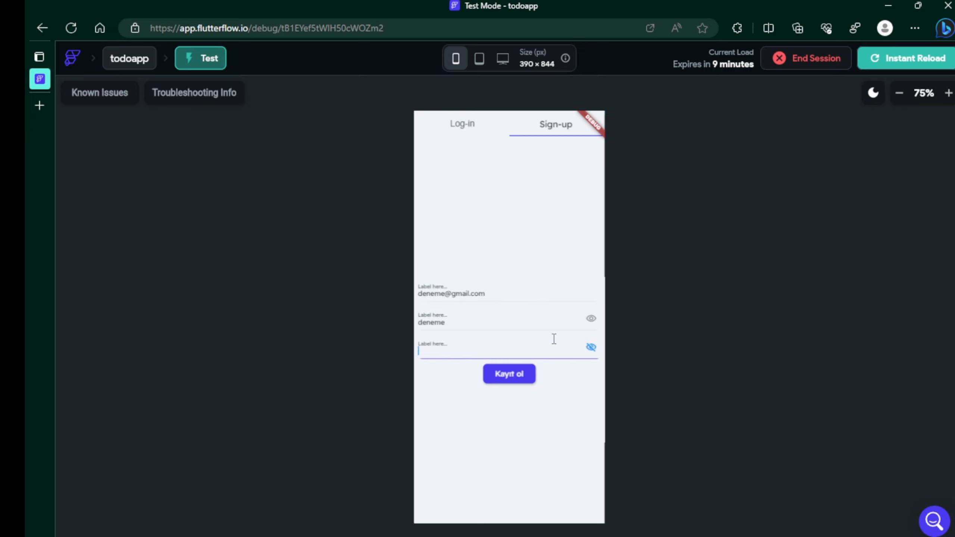
left_click(591, 349)
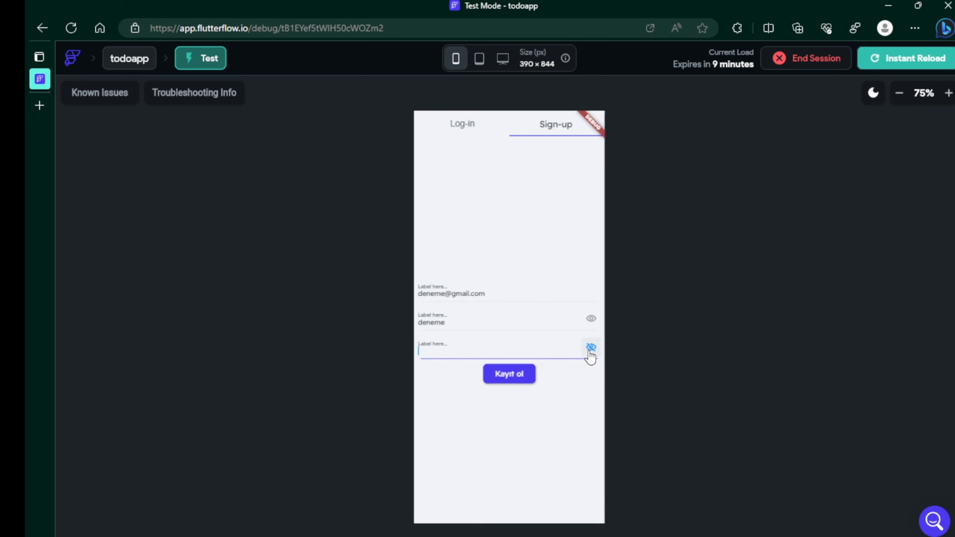
type("debneme")
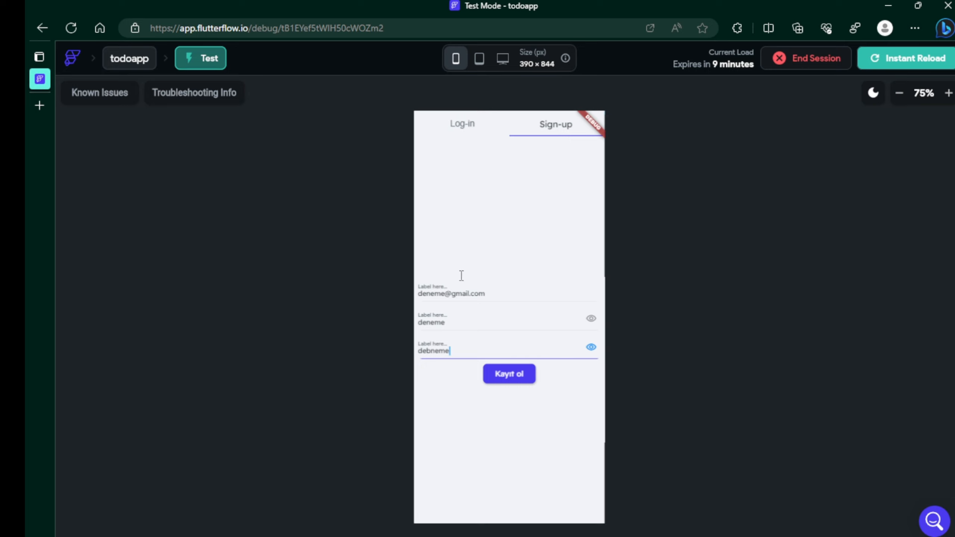
left_click(499, 373)
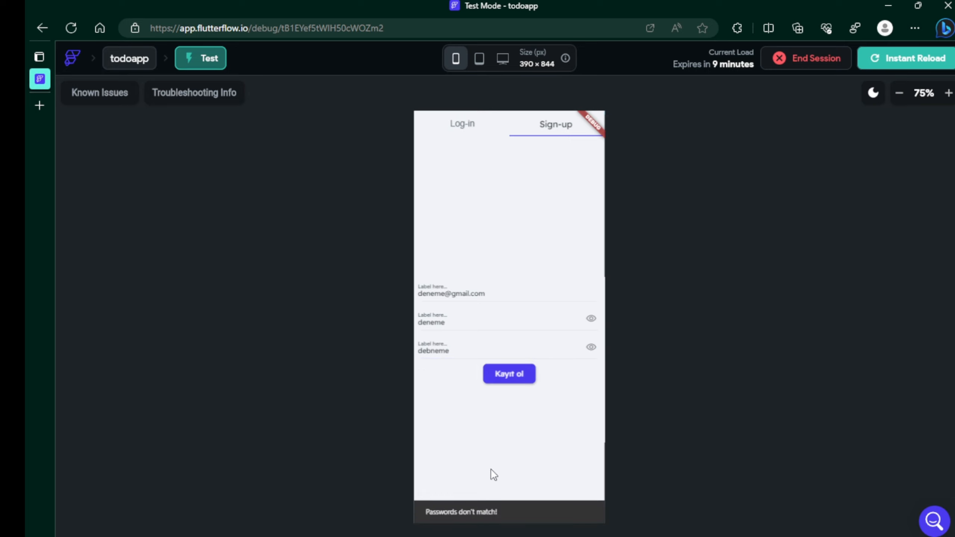
left_click(431, 351)
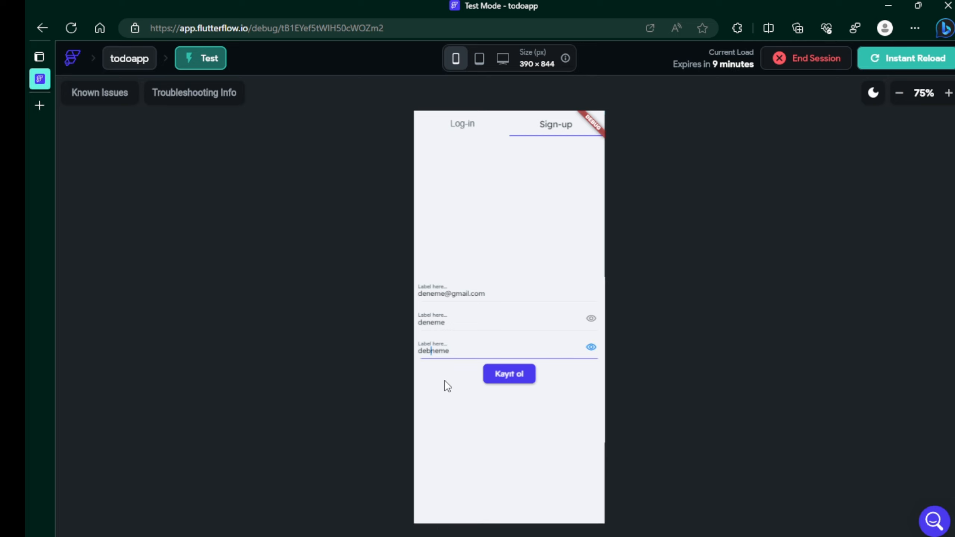
key("BackSpace")
left_click(446, 386)
left_click(513, 379)
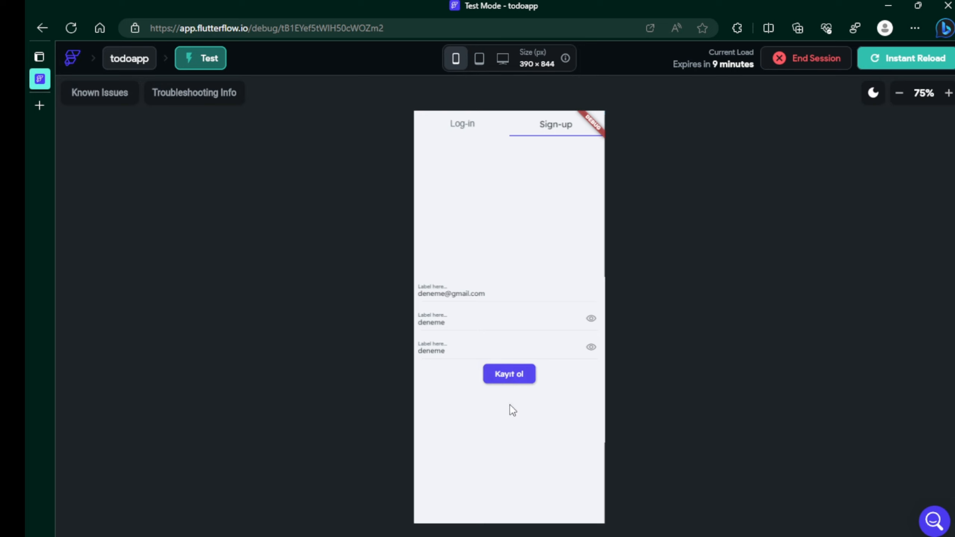
left_click(566, 536)
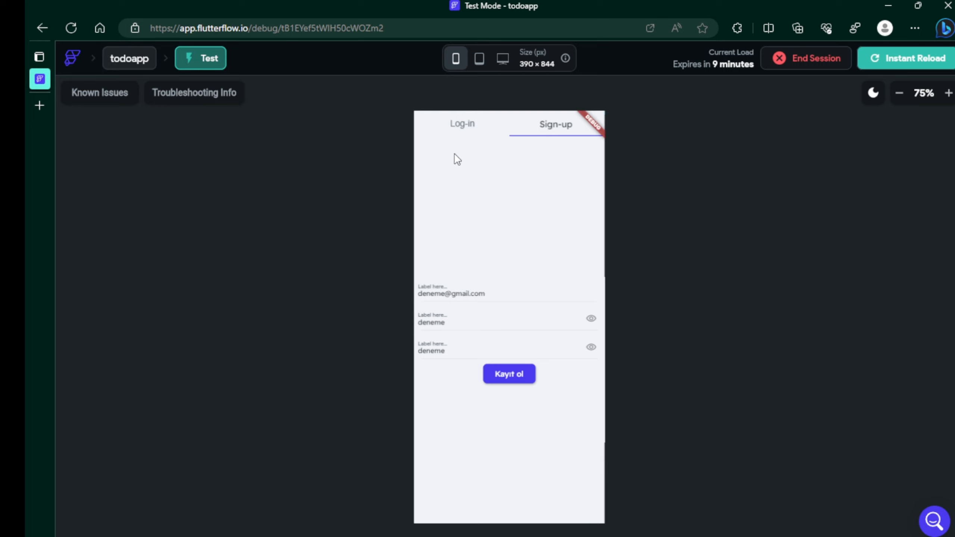
Switch to the Log-in tab and try Giriş Yap with the new account.
left_click(461, 126)
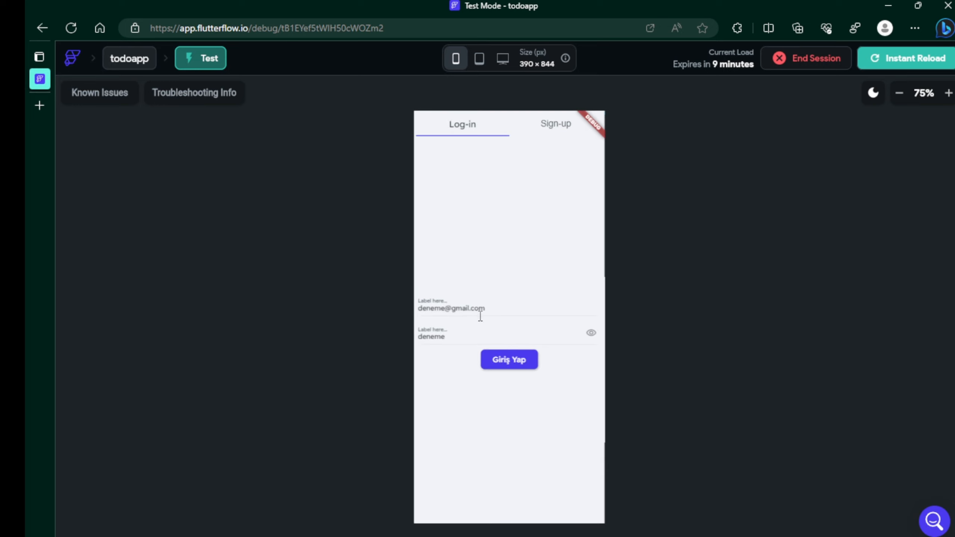
left_click(531, 360)
left_click(490, 365)
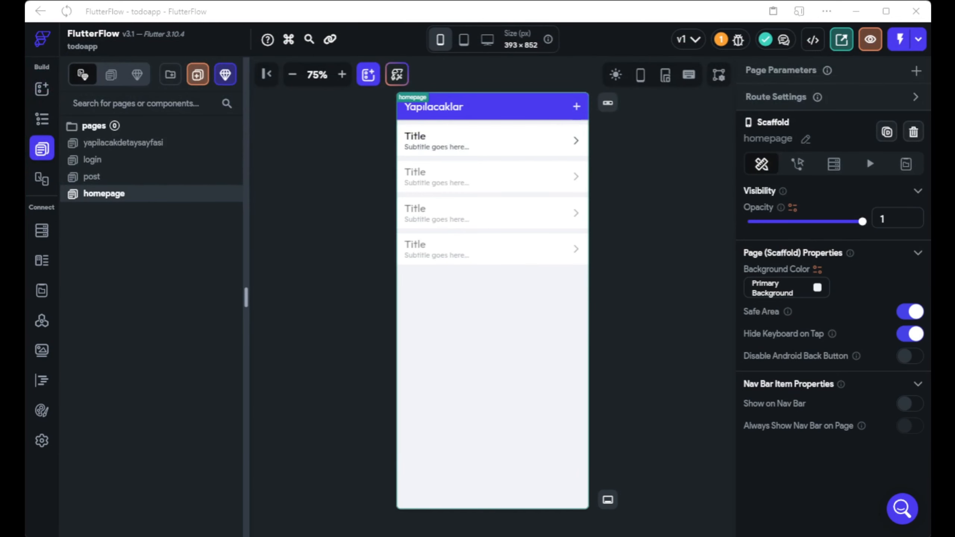
Add a Navigate To homepage action after Log In on the login page's Giriş Yap button.
left_click(94, 160)
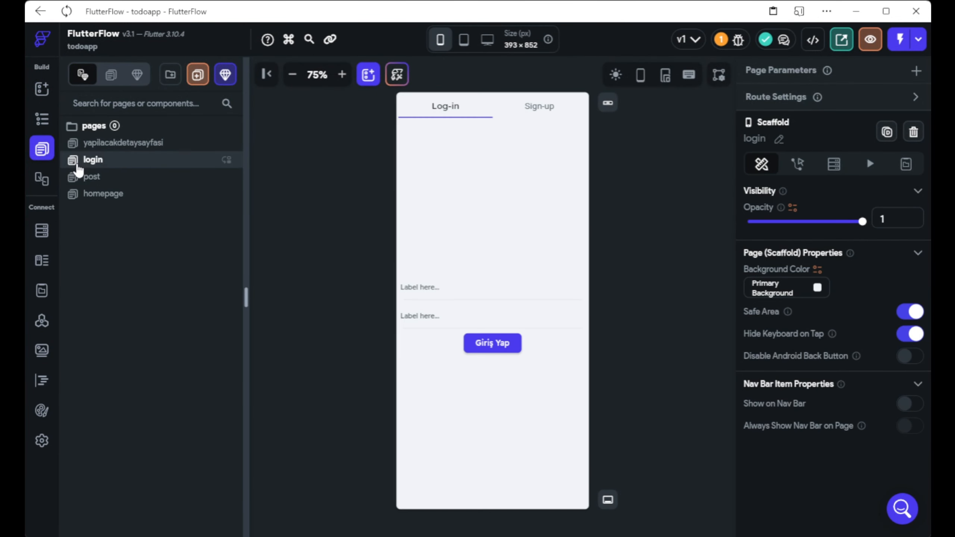
left_click(468, 345)
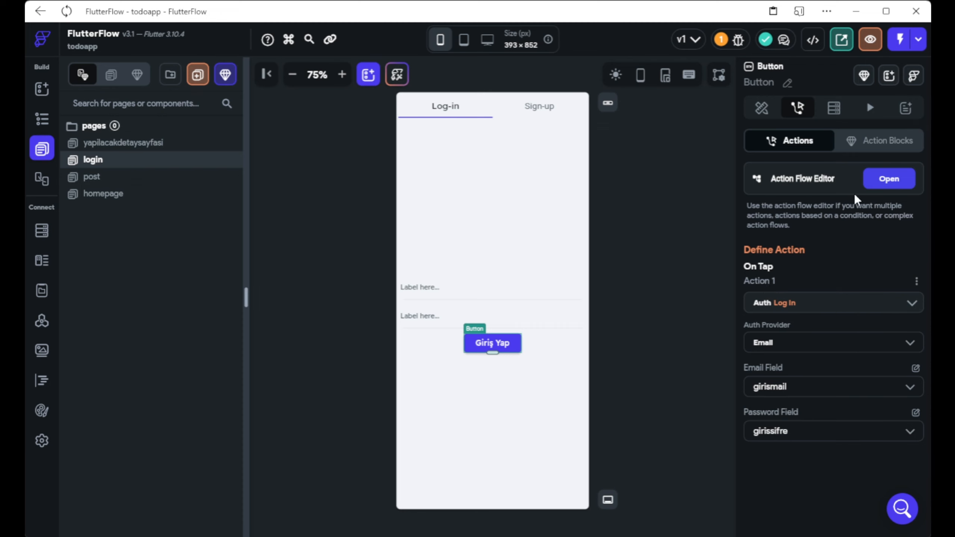
left_click(872, 181)
left_click(368, 220)
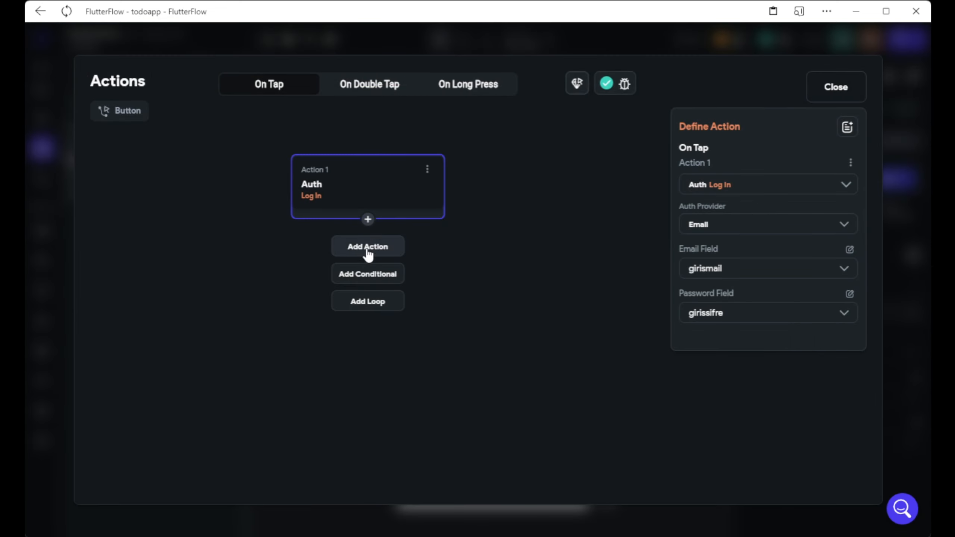
left_click(368, 249)
left_click(769, 273)
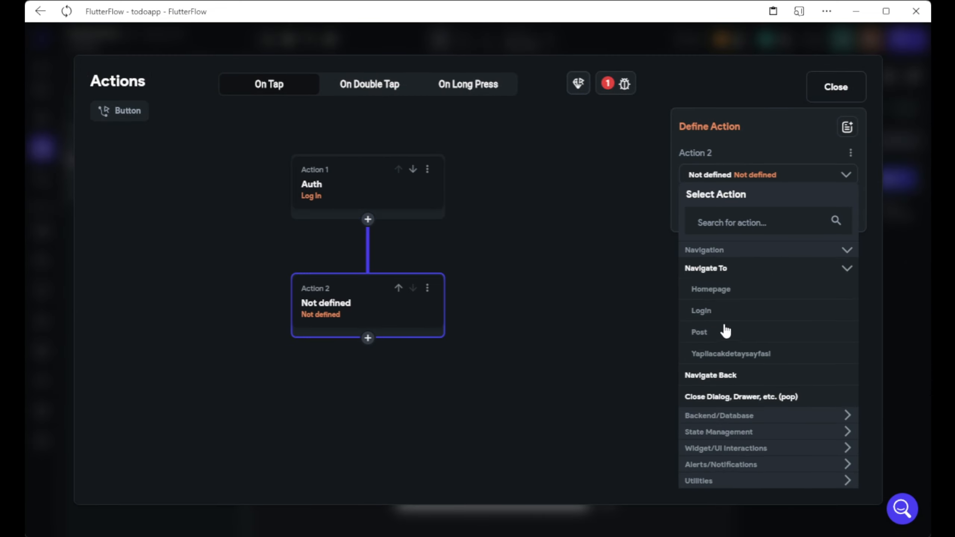
left_click(712, 296)
left_click(551, 366)
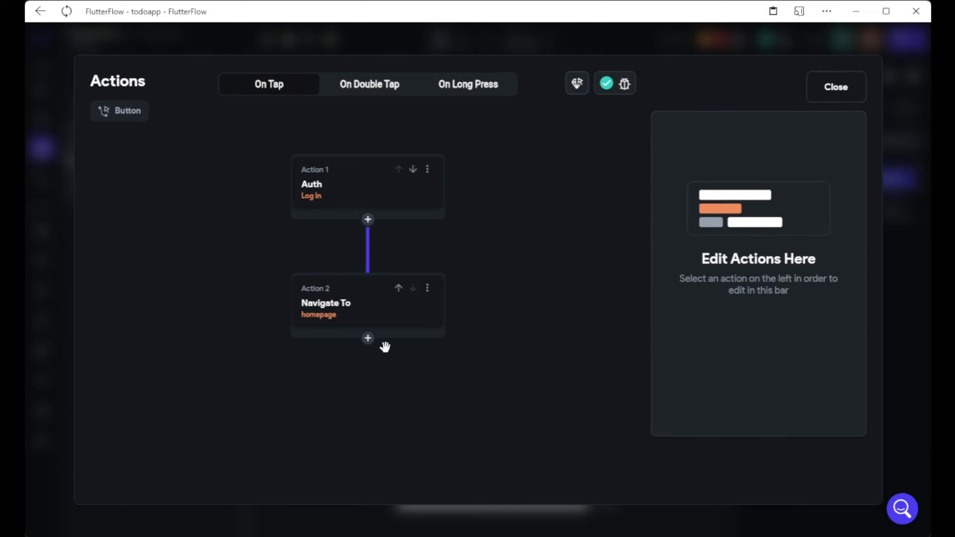
left_click(410, 324)
left_click(534, 349)
left_click(831, 90)
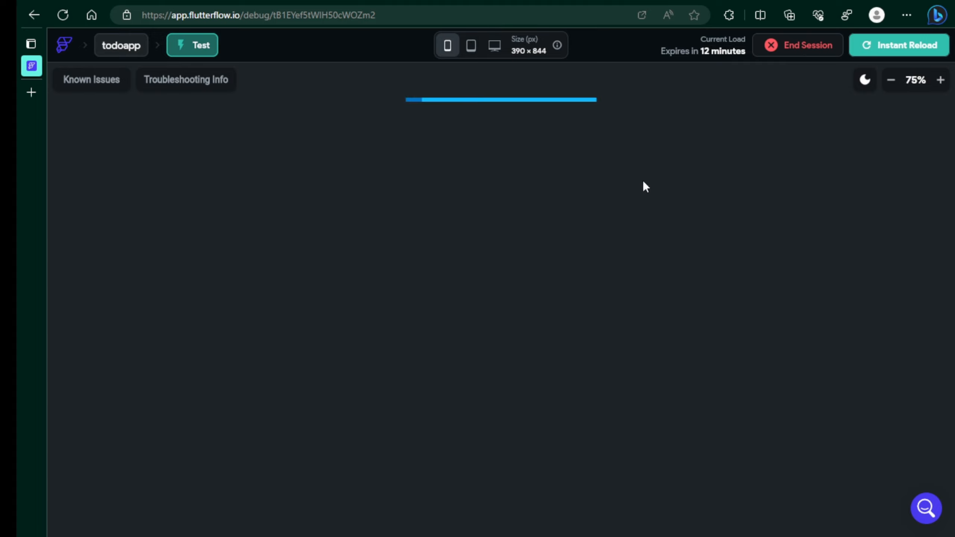
Zoom the Test Mode preview out two levels, then back in to 67%.
left_click(890, 80)
left_click(891, 80)
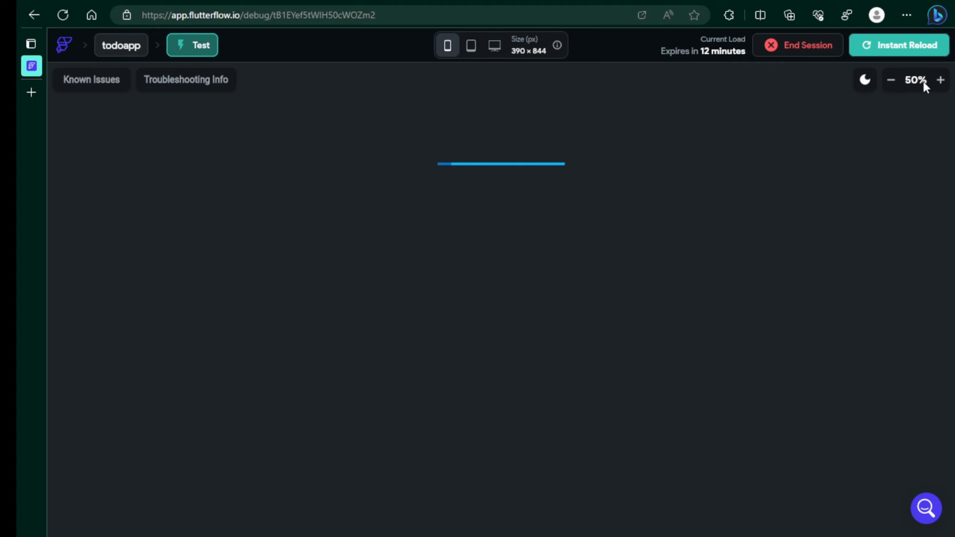
left_click(941, 80)
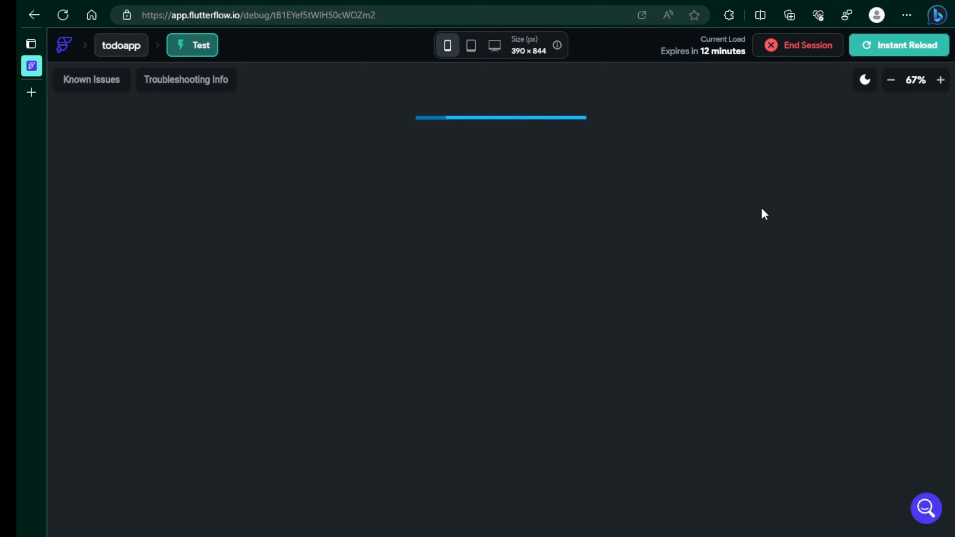
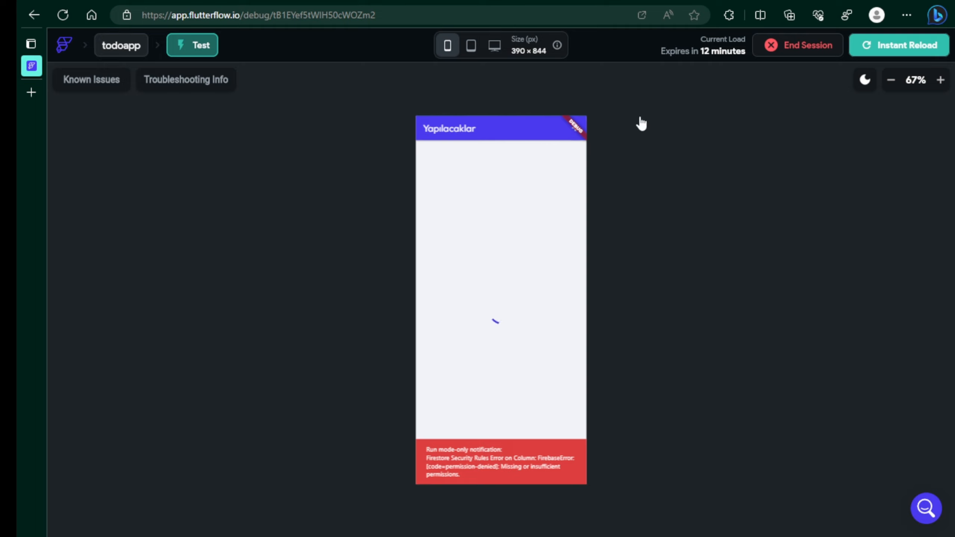
End the Test Mode session and confirm with Yes.
left_click(808, 50)
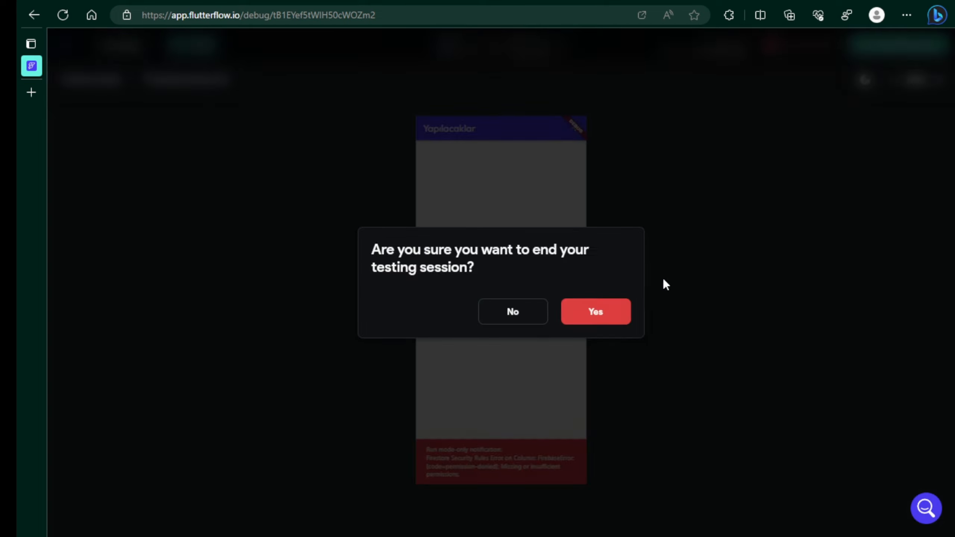
left_click(614, 318)
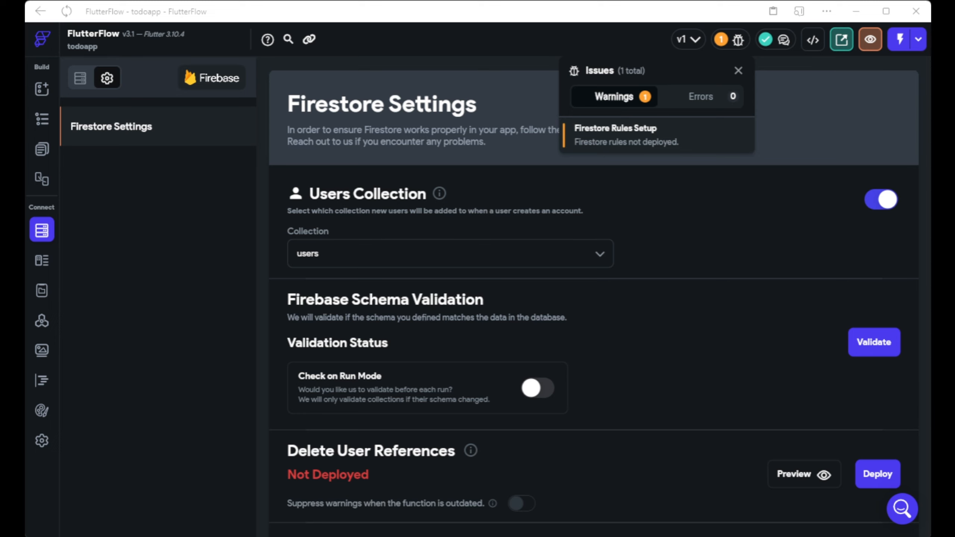
Close the Issues list and scroll down to the Firestore Rules section.
left_click(142, 240)
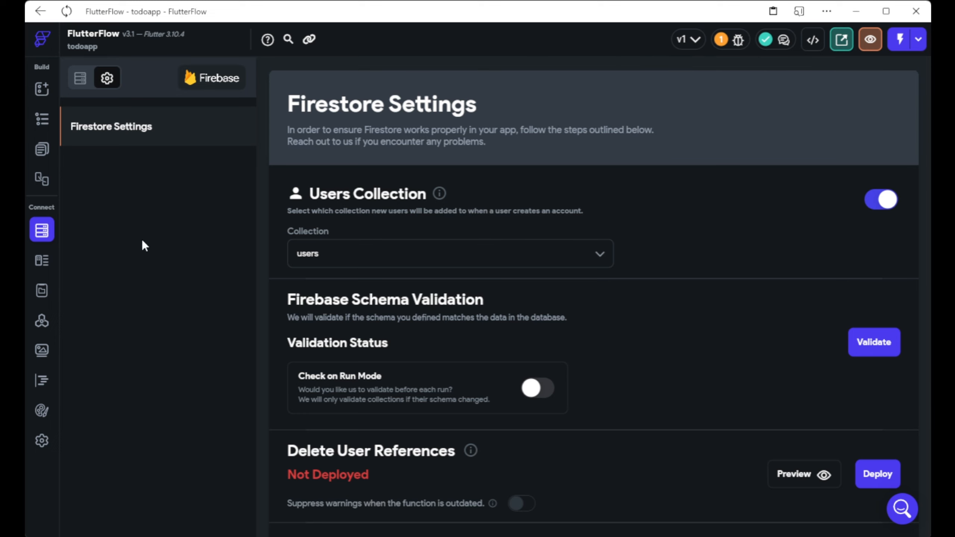
scroll(475, 376, "down", 3)
scroll(475, 376, "down", 5)
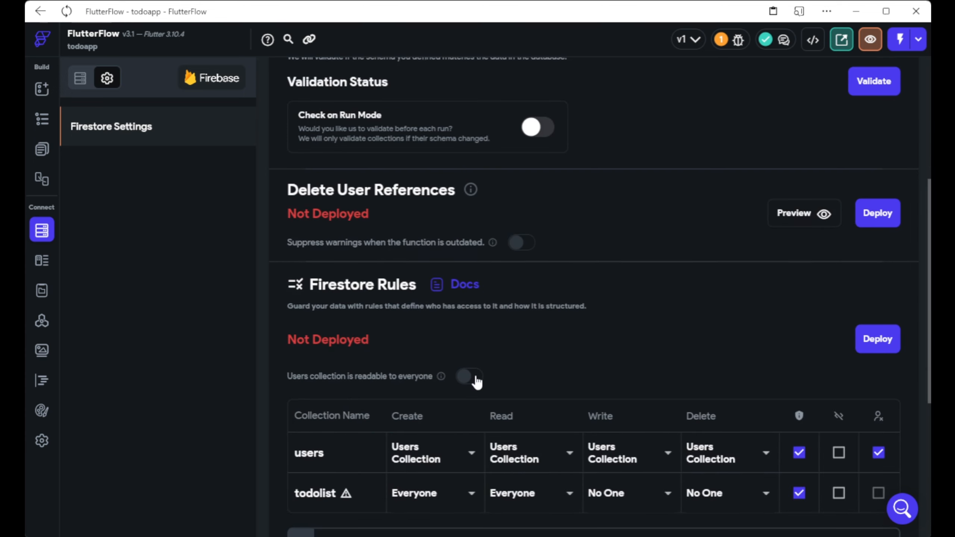
scroll(476, 376, "down", 2)
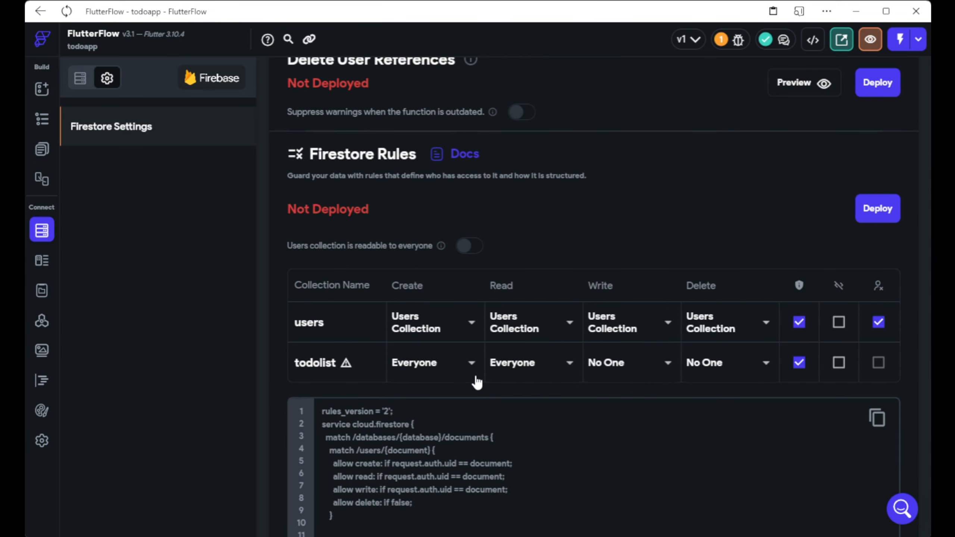
scroll(350, 194, "down", 2)
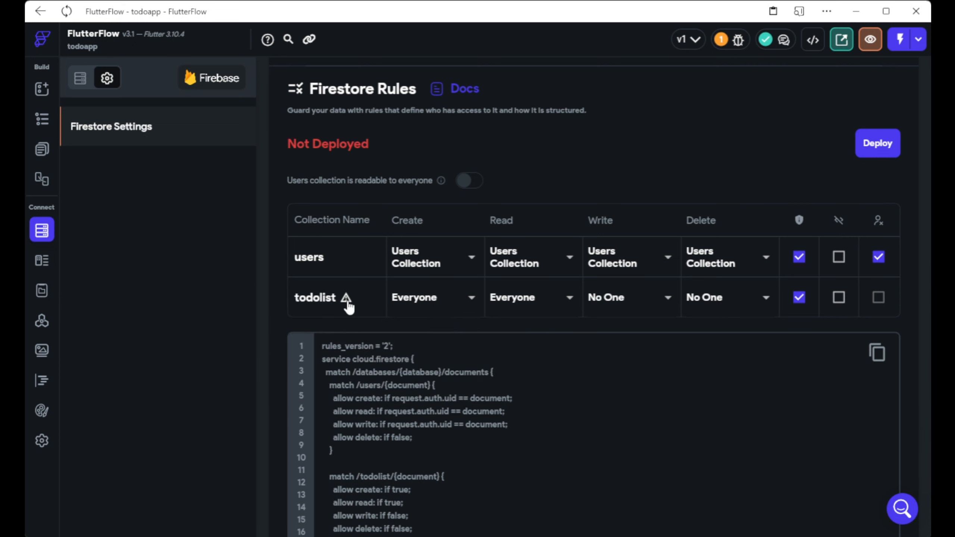
Read the todolist warning that recommends Tagged User access.
mouse_move(348, 306)
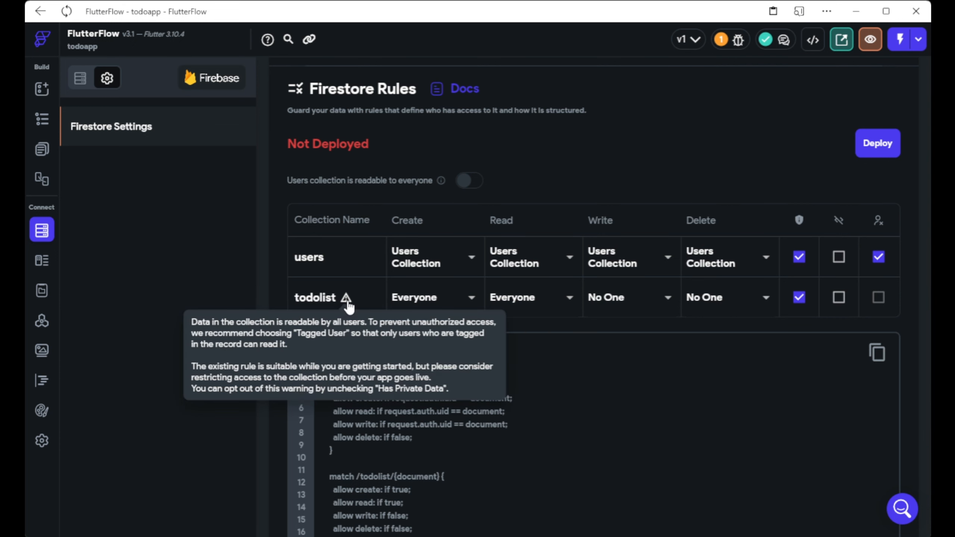
mouse_move(311, 347)
left_mouse_down()
mouse_move(286, 327)
mouse_move(427, 327)
mouse_move(304, 343)
mouse_move(317, 343)
left_mouse_up()
left_click(303, 342)
left_click(317, 343)
left_click_drag(380, 344, 277, 339)
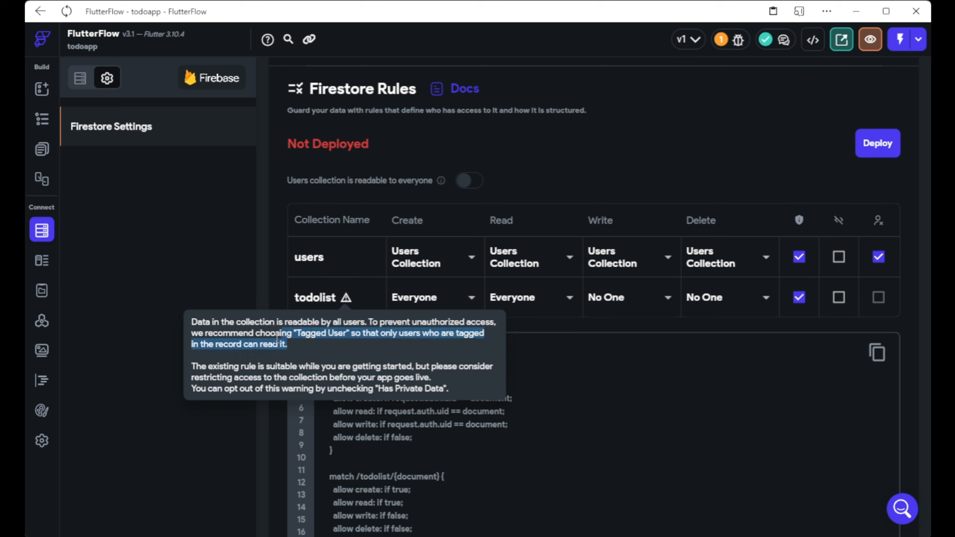
left_click(233, 345)
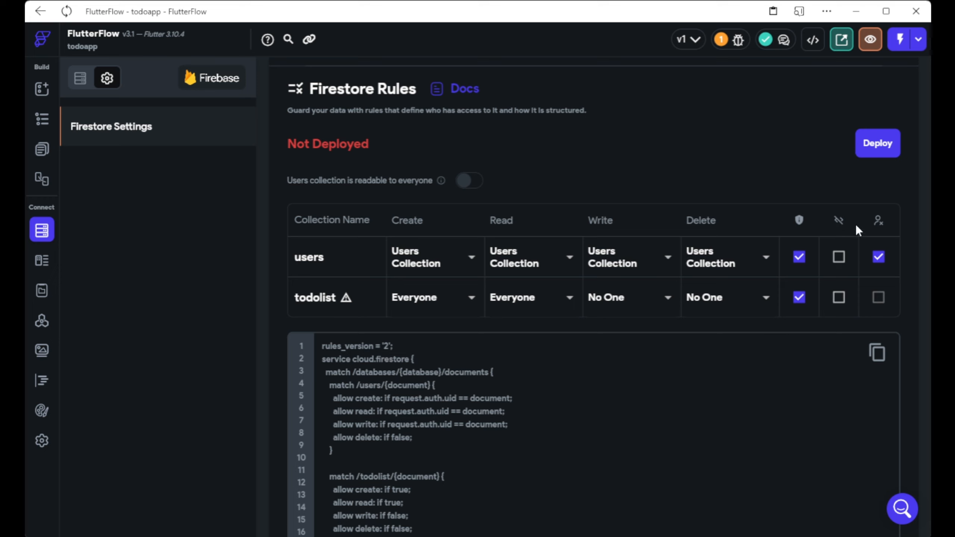
mouse_move(846, 224)
mouse_move(879, 229)
Try restricting todolist Create to Tagged Users, then revert it to Everyone.
left_click(416, 300)
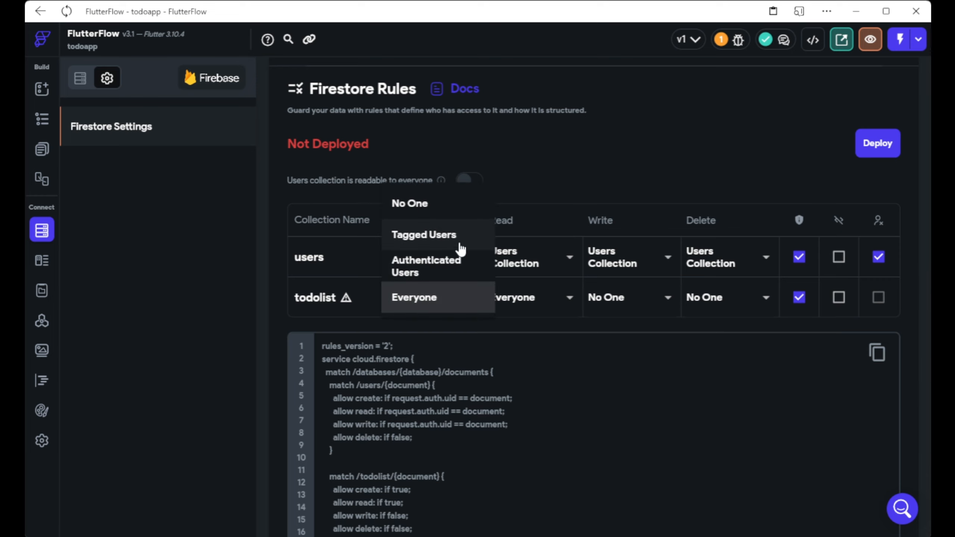
left_click(453, 236)
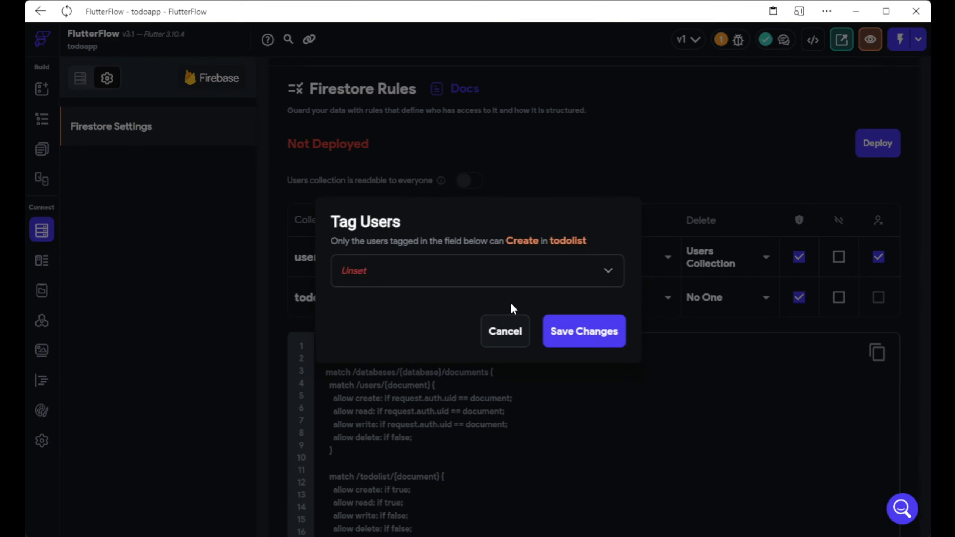
left_click(487, 271)
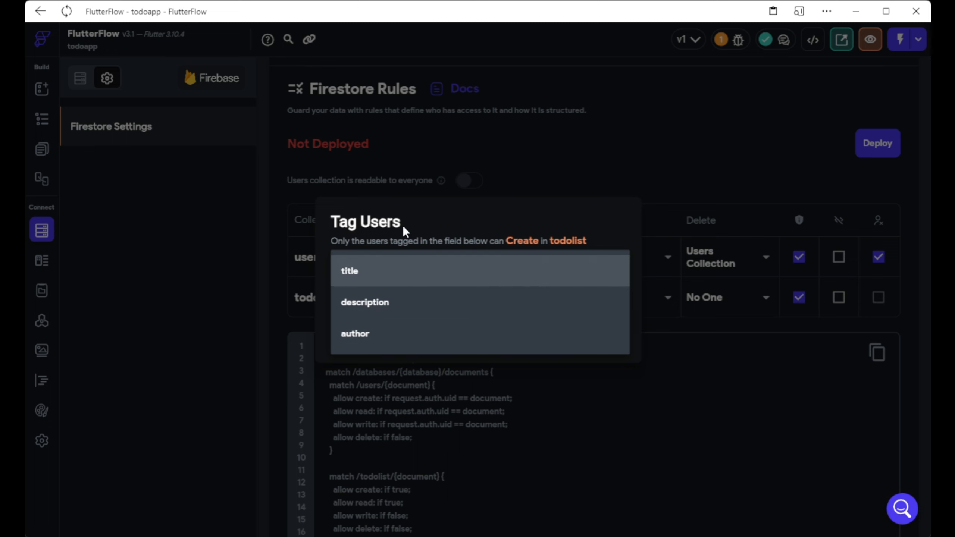
left_click(376, 230)
left_click(502, 336)
left_click(417, 312)
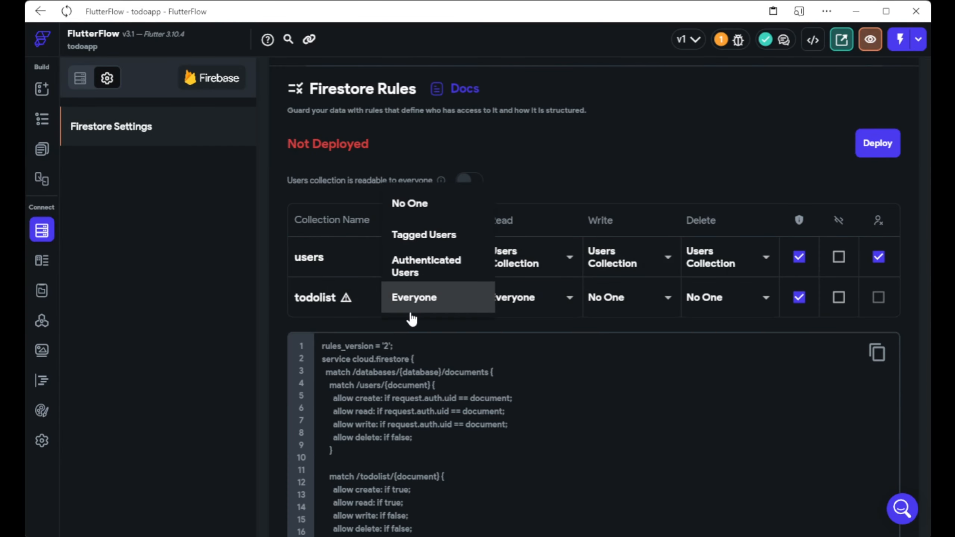
left_click(424, 312)
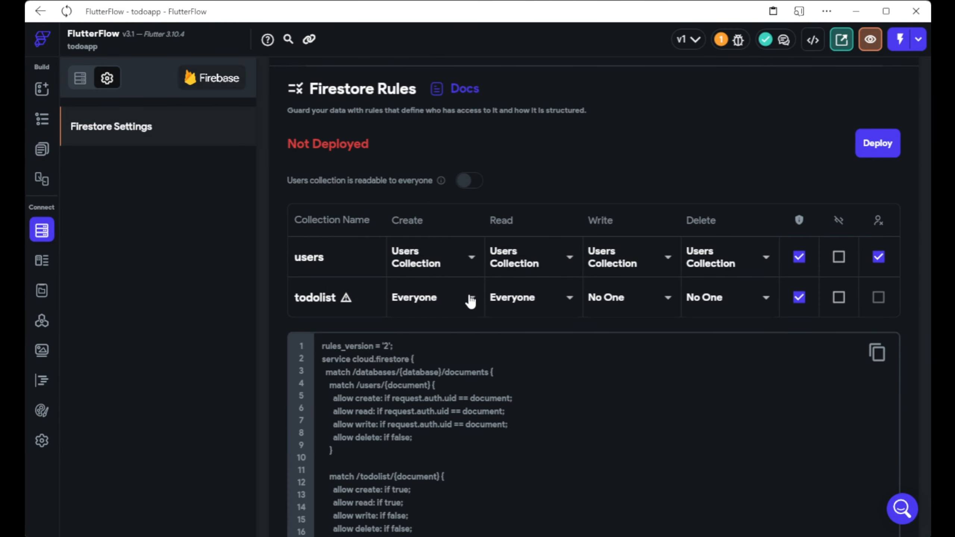
Limit todolist Read to users tagged by the author field, save, and start deploying.
left_click(508, 308)
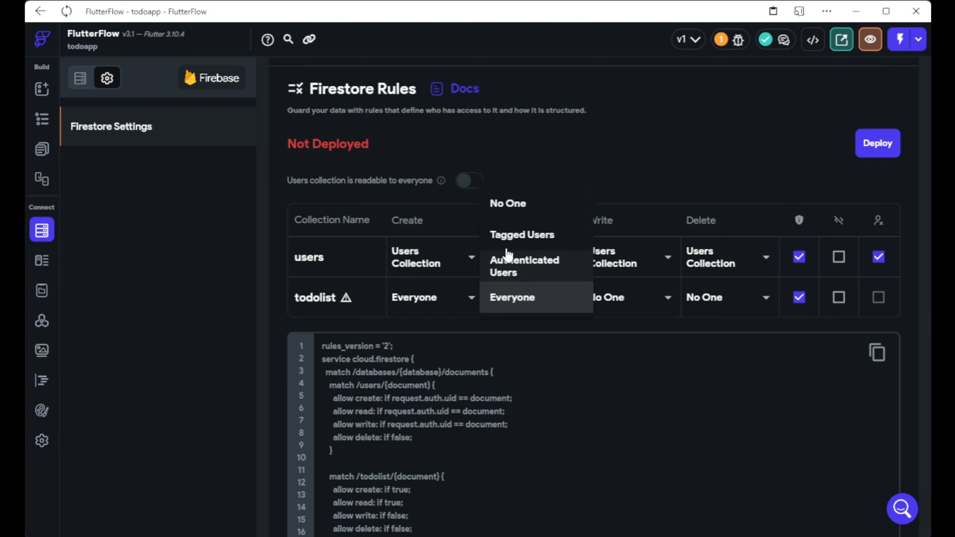
left_click(514, 235)
left_click(470, 271)
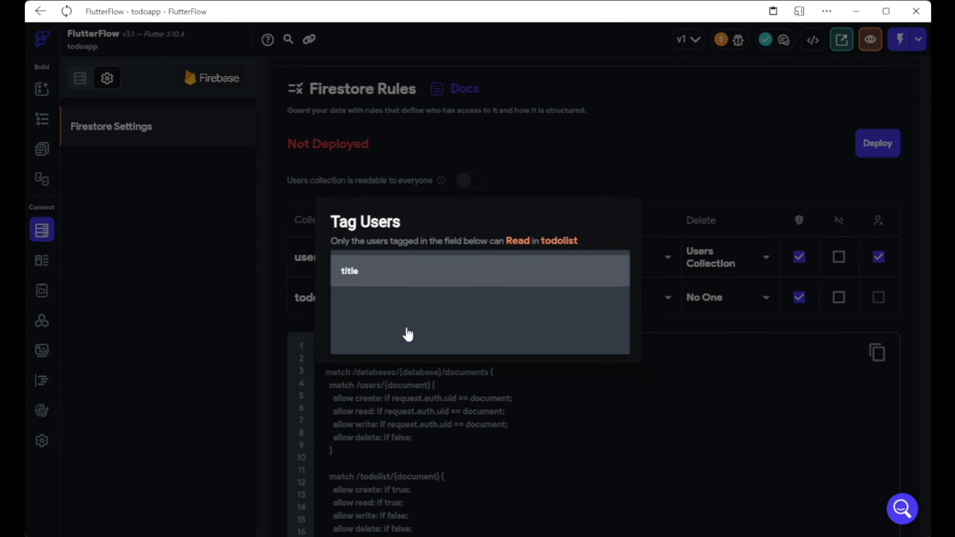
left_click(407, 333)
left_click(602, 335)
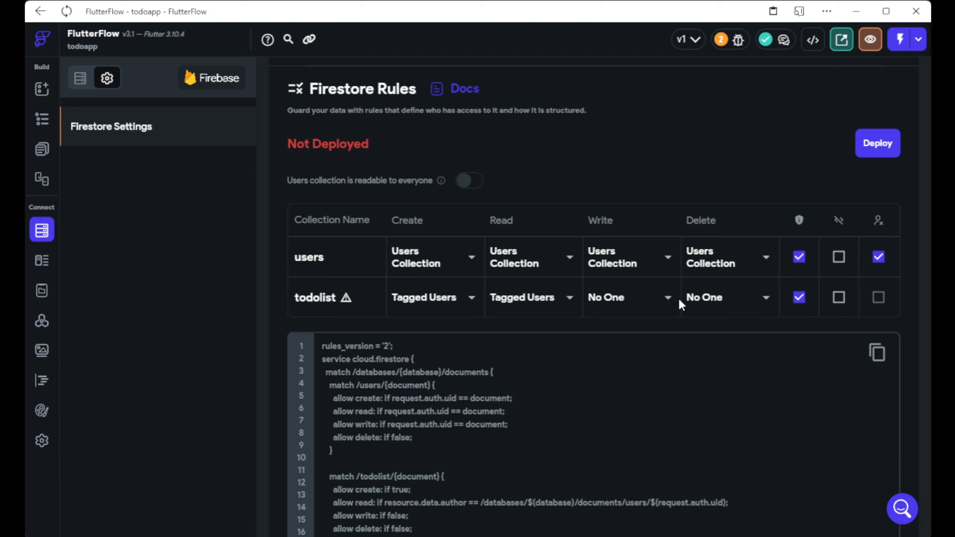
scroll(679, 299, "down", 2)
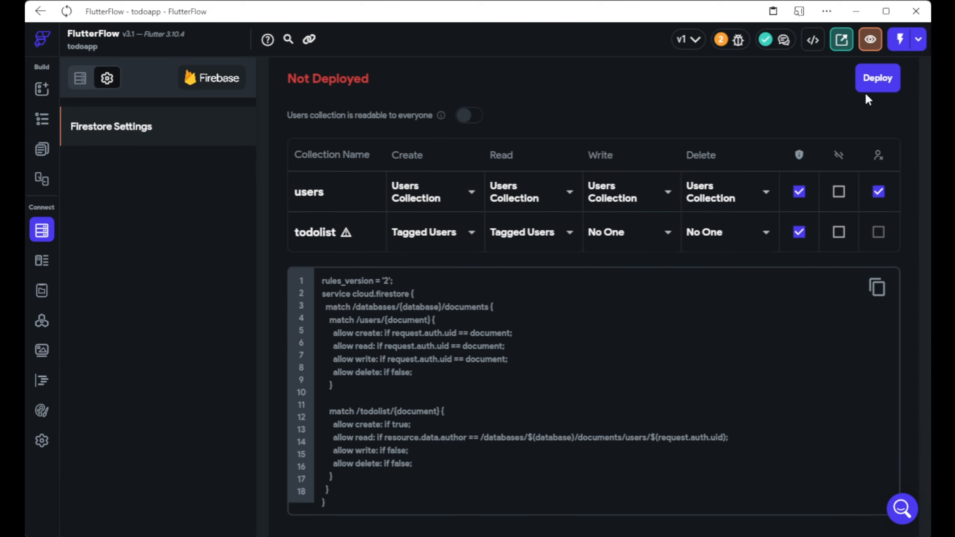
left_click(874, 79)
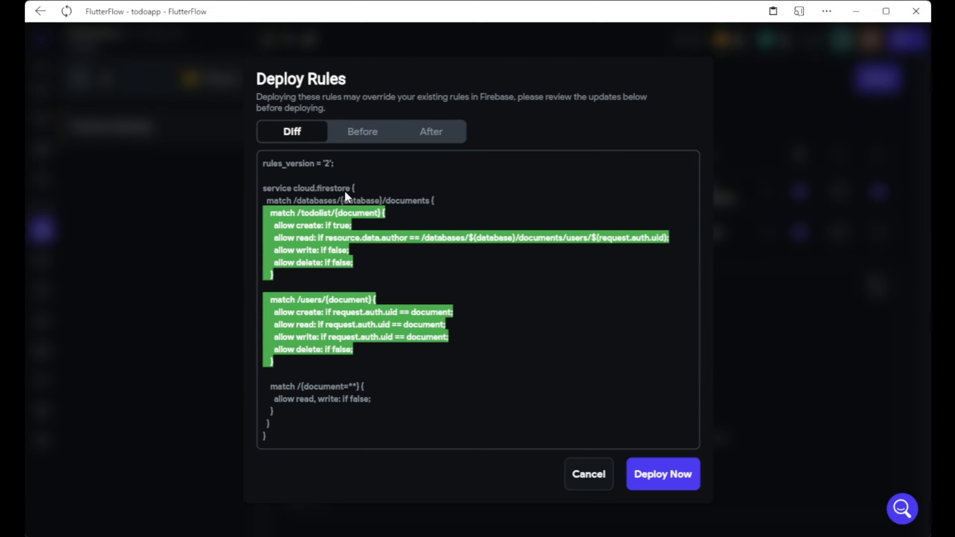
Compare the Before and After rules and deploy them to Firebase.
left_click(379, 136)
left_click(420, 135)
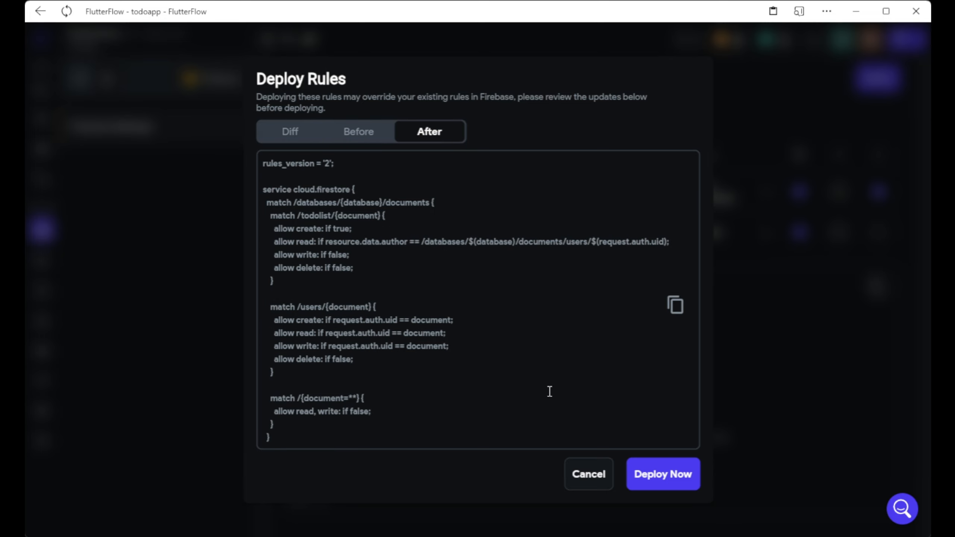
left_click(676, 486)
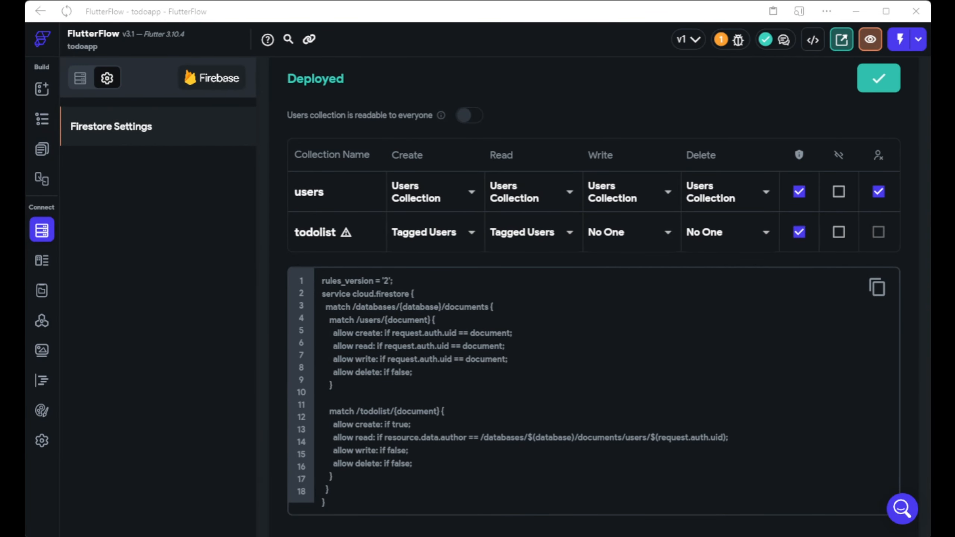
Show the Issues list's Warnings, leaving the rules-may-be-too-open warning.
scroll(594, 263, "up", 3)
left_click(733, 40)
left_click(635, 96)
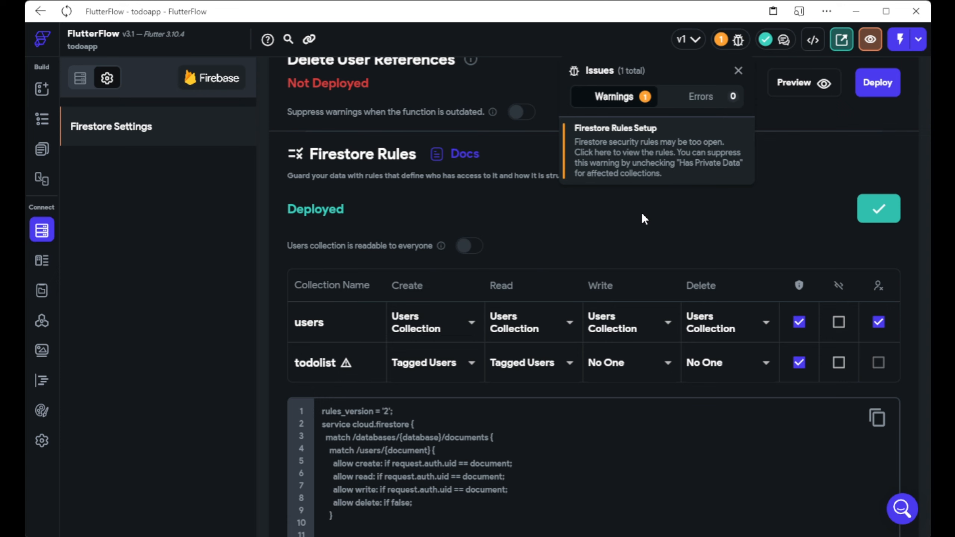
Limit todolist Create to users tagged by author, save, and open the Deploy Rules diff.
left_click(555, 234)
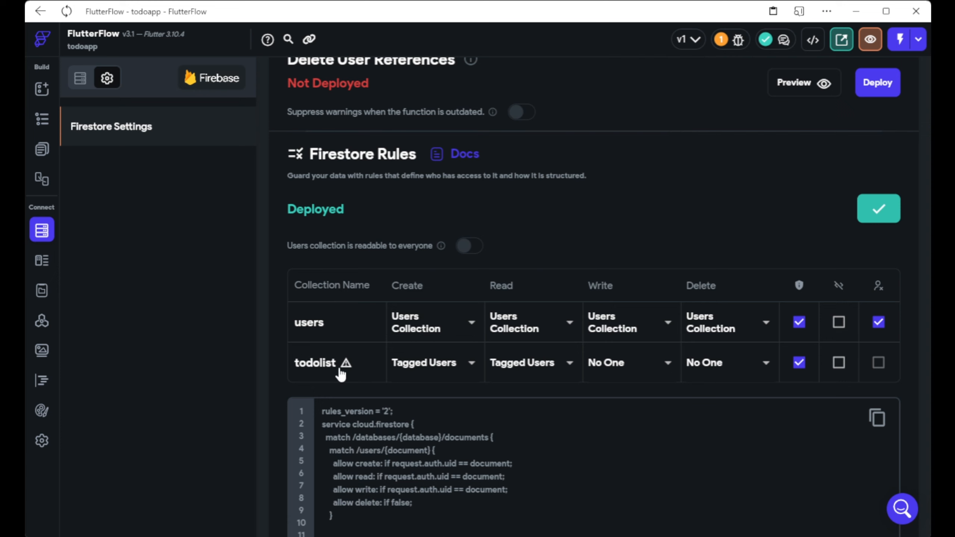
mouse_move(346, 366)
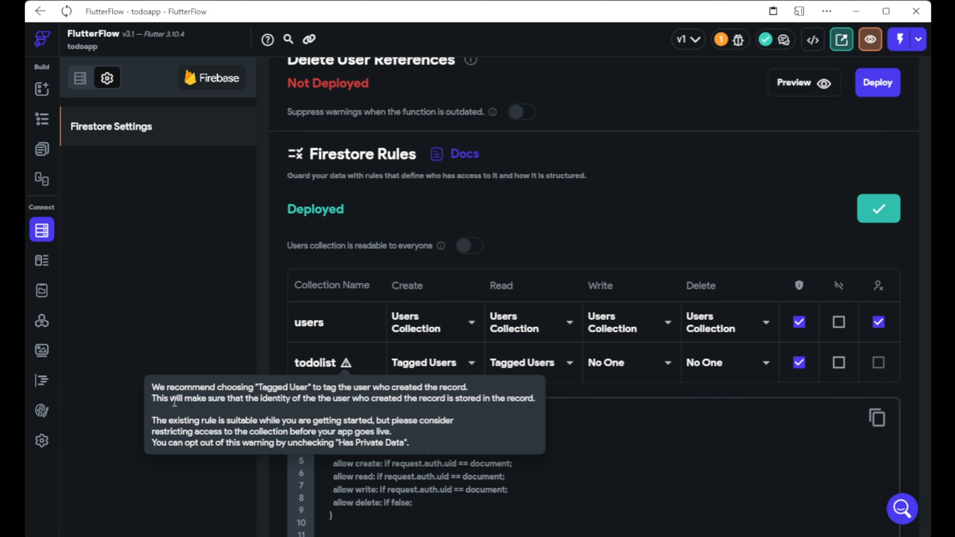
left_click(470, 363)
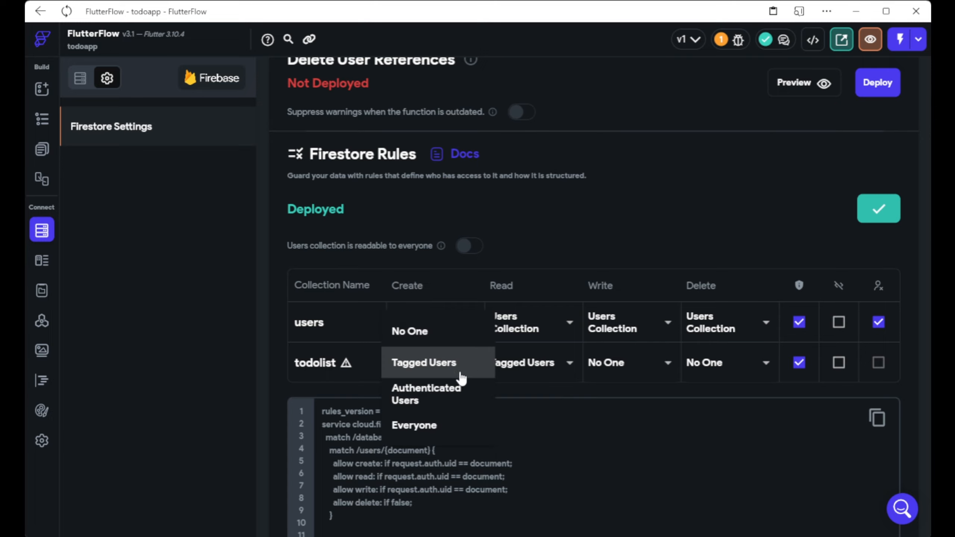
left_click(472, 364)
left_click(515, 272)
left_click(367, 331)
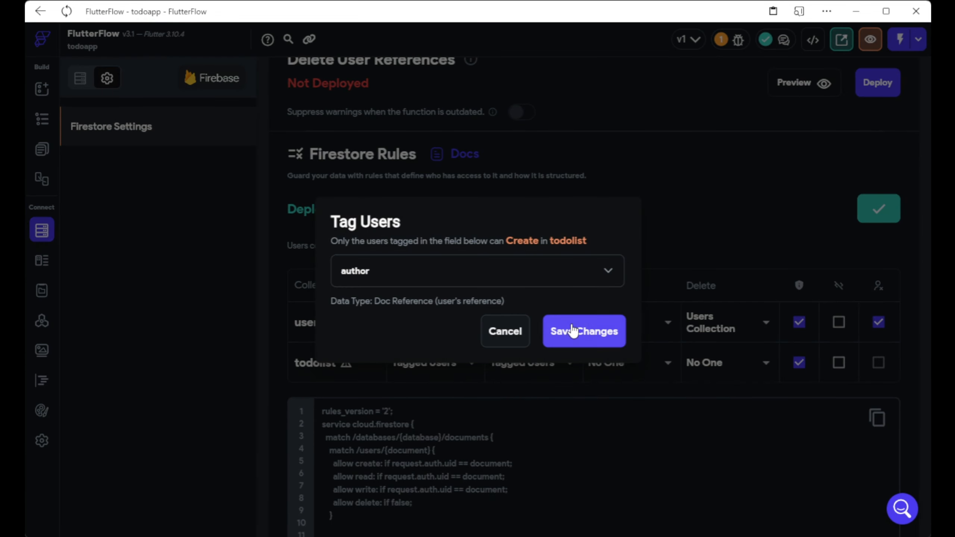
left_click(573, 331)
left_click(876, 205)
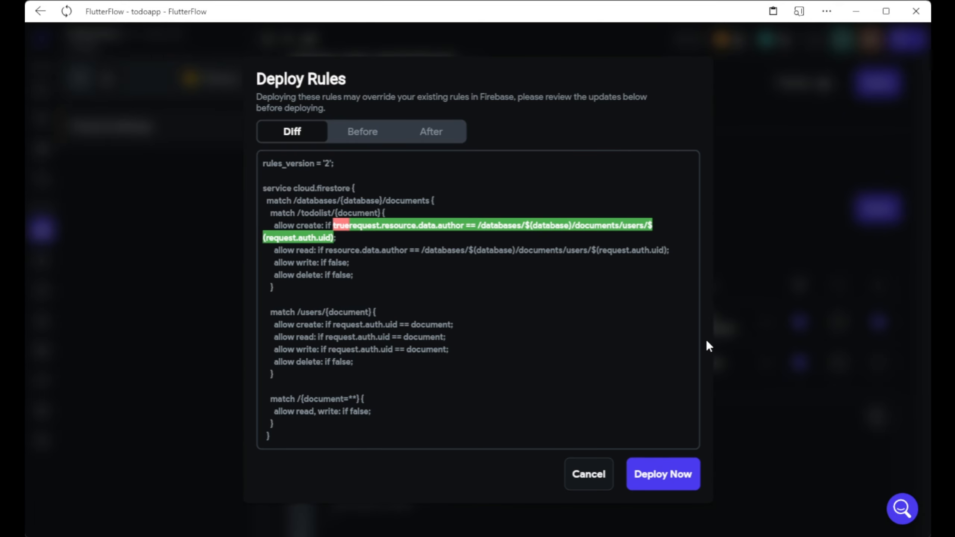
Deploy the rules and preview the app on iPhone 14 Pro Max at 67% zoom.
left_click(673, 467)
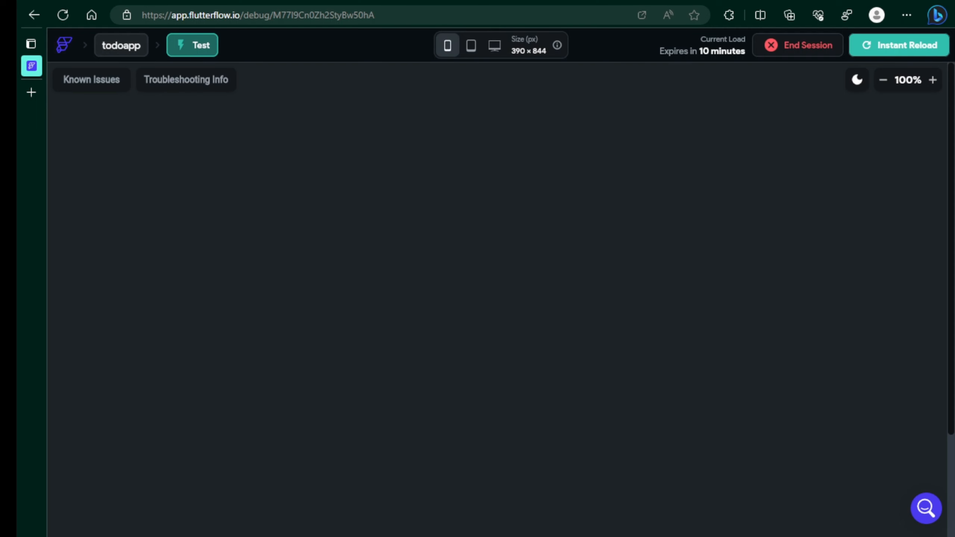
left_click(882, 79)
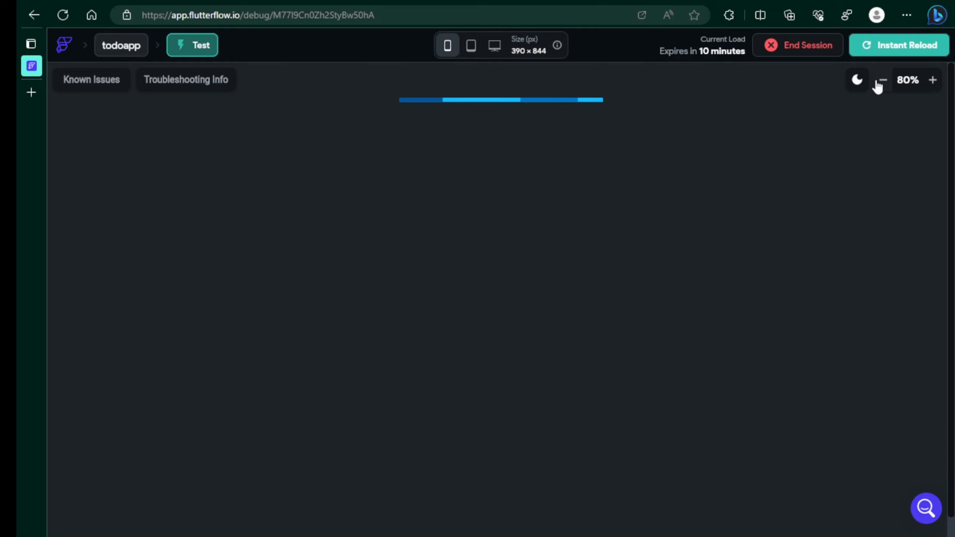
left_click(880, 80)
left_click(441, 45)
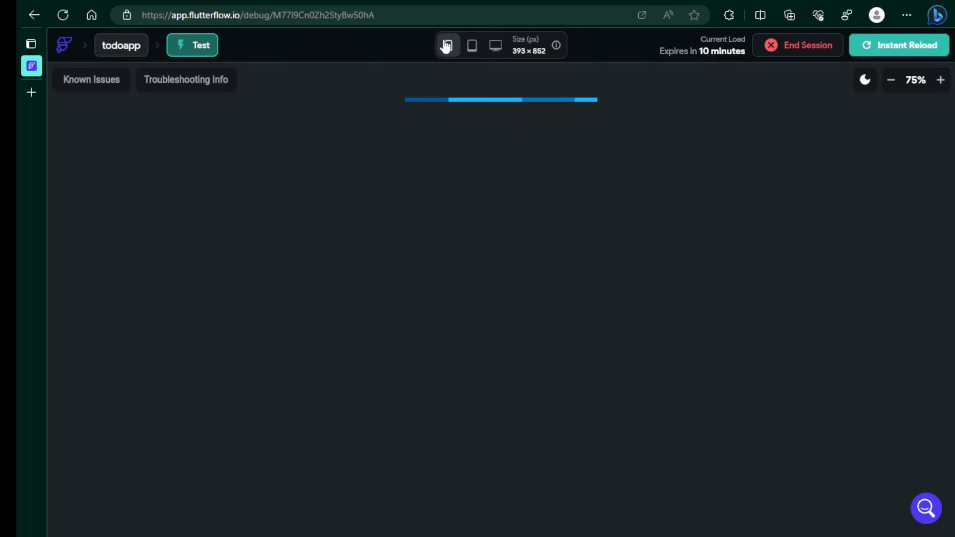
left_click(444, 44)
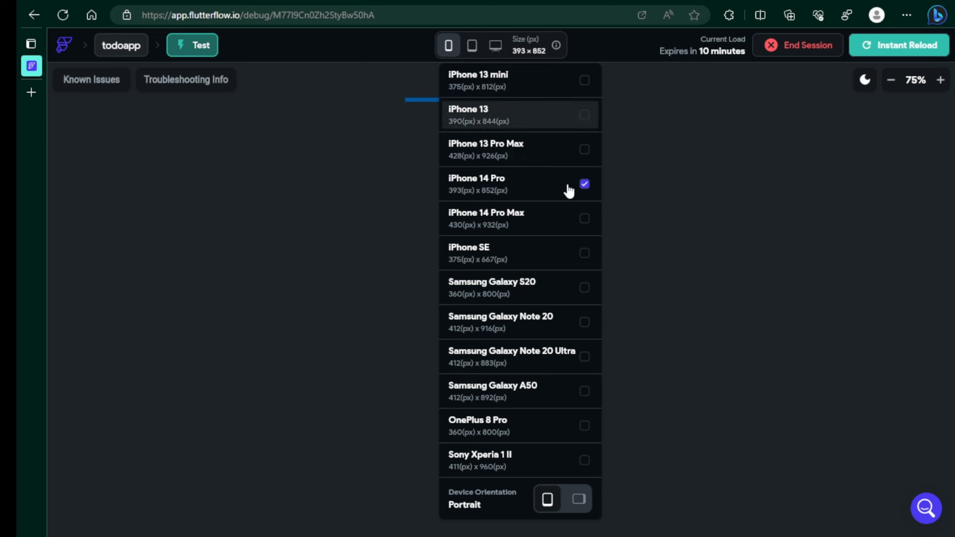
left_click(585, 219)
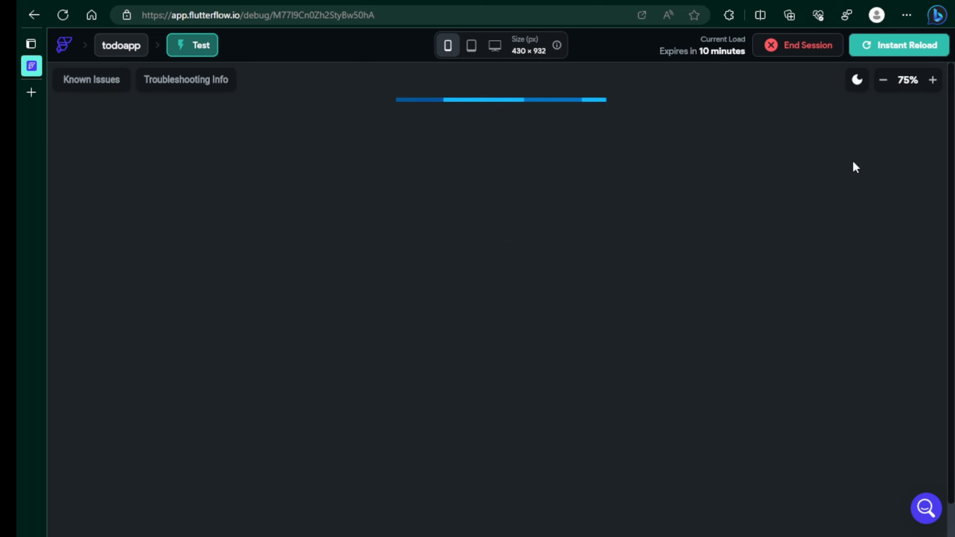
left_click(884, 80)
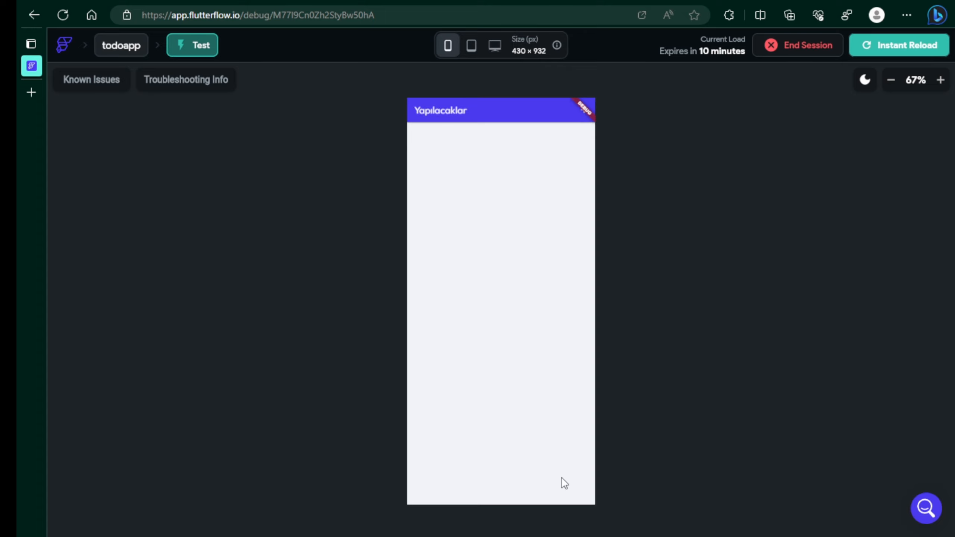
Add a todo titled 'Deneme yapılacak' with a description, open it, and return.
left_click(582, 121)
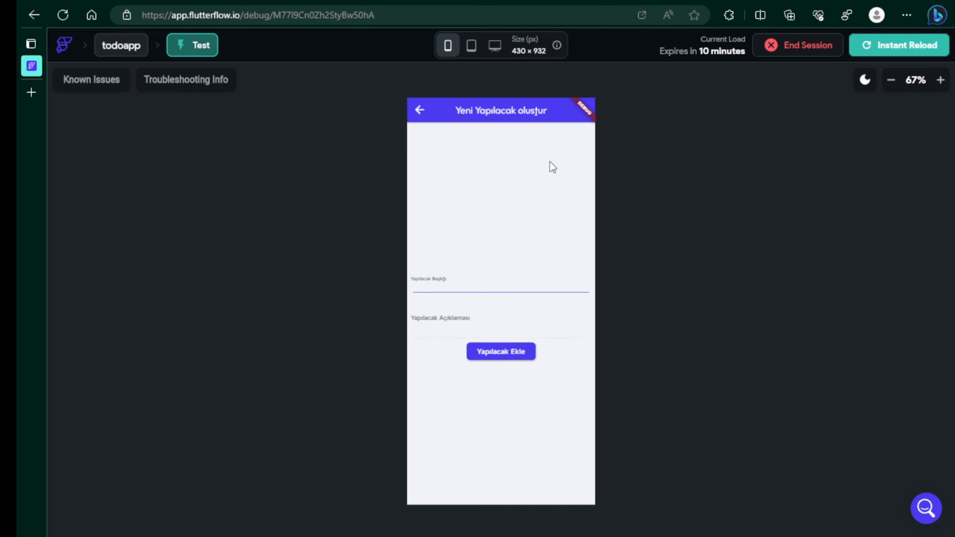
left_click(489, 282)
left_click(421, 111)
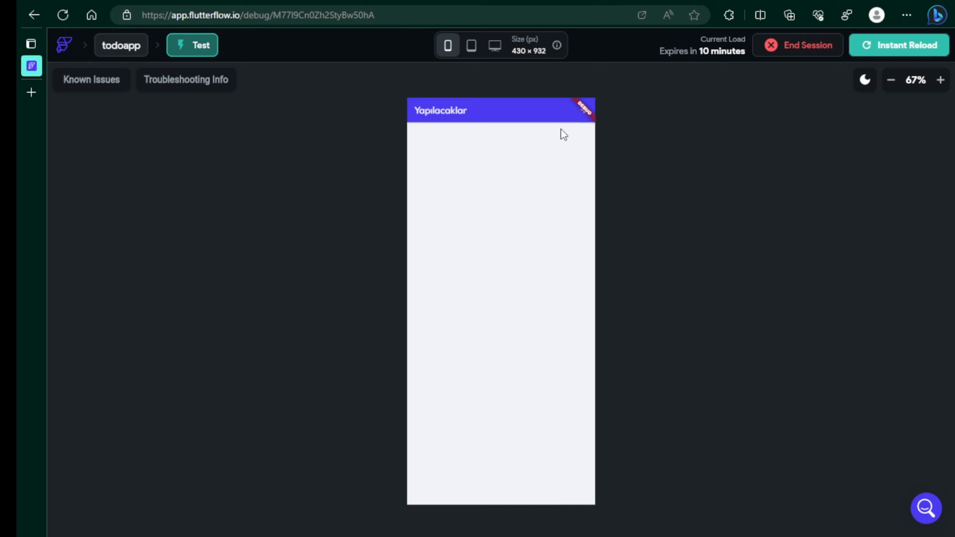
left_click(584, 110)
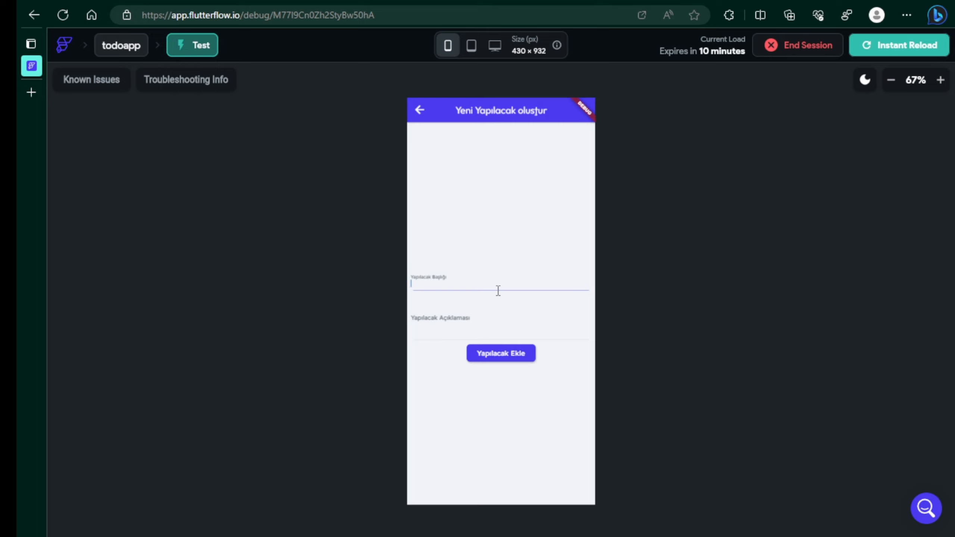
type("Deneme yapılacak")
left_click(475, 313)
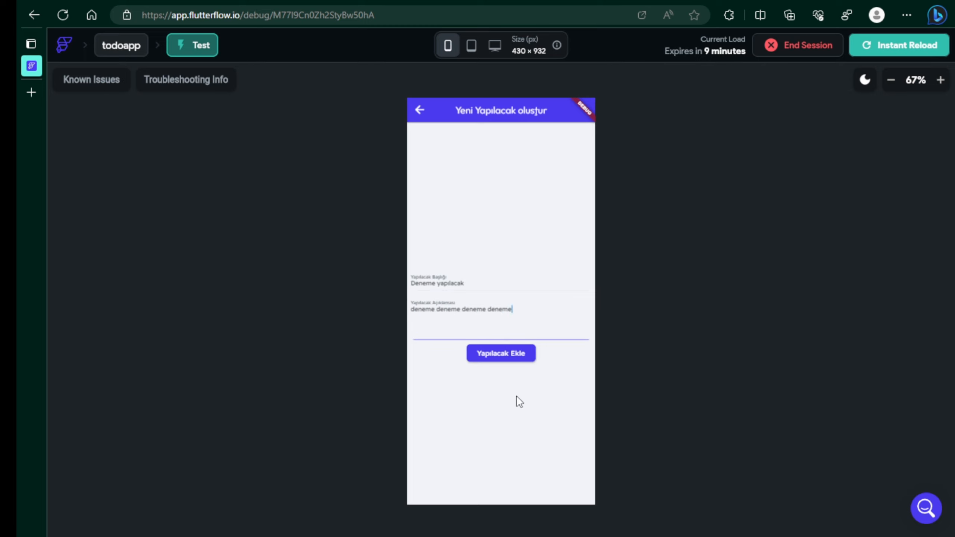
left_click(500, 359)
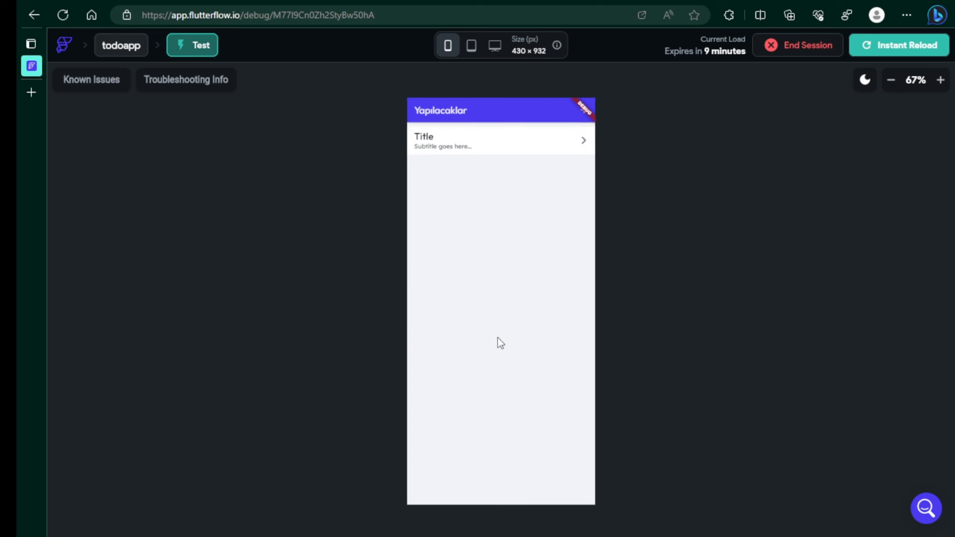
left_click(433, 139)
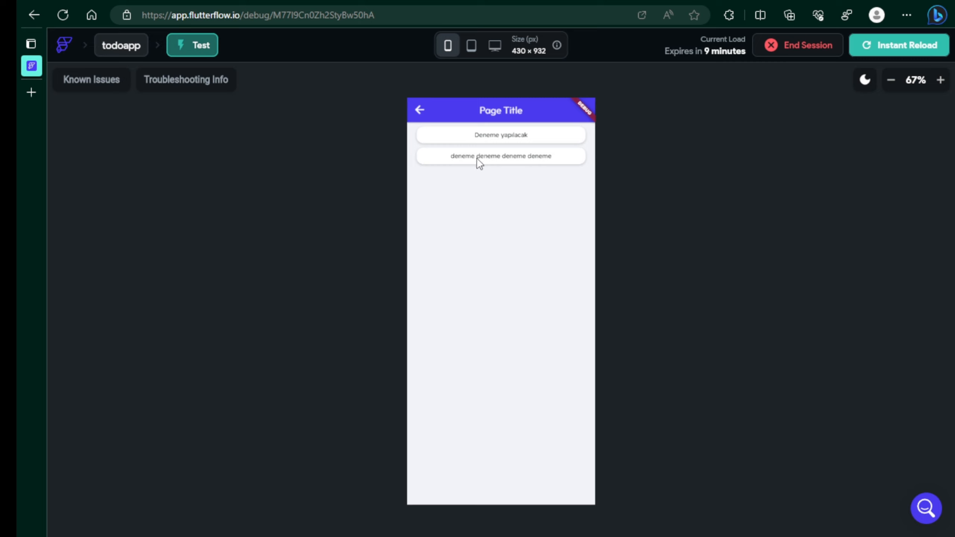
left_click(419, 110)
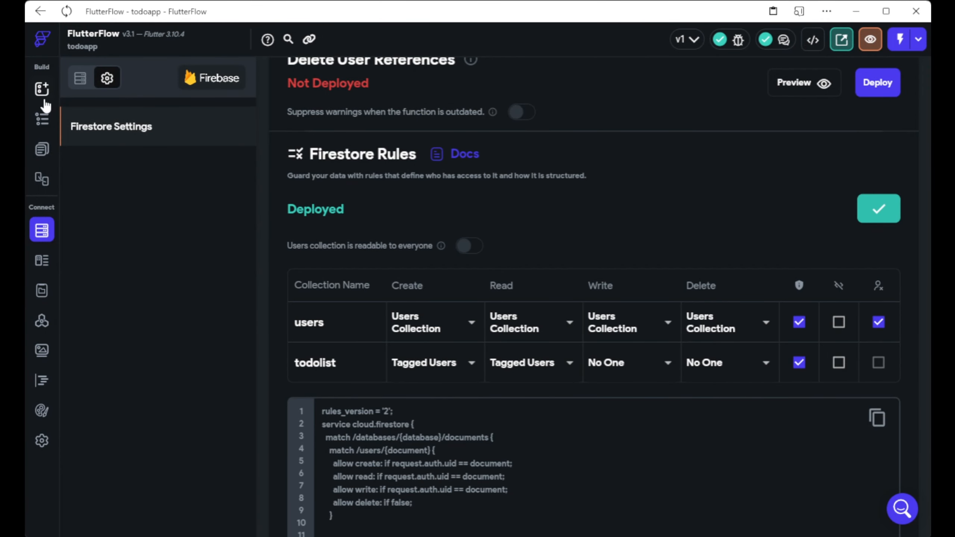
On the homepage, bind the list tile title to each todo's title field.
left_click(42, 89)
left_click(42, 149)
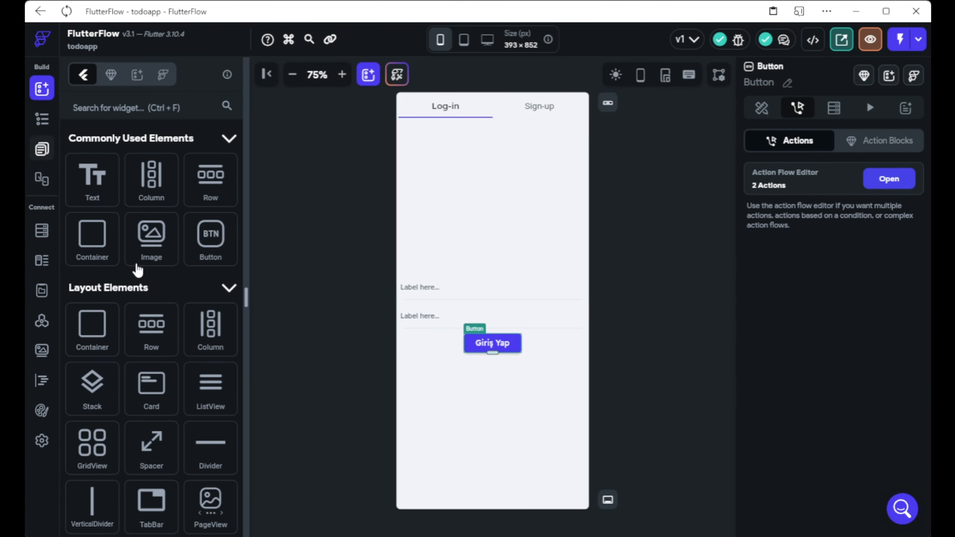
left_click(112, 193)
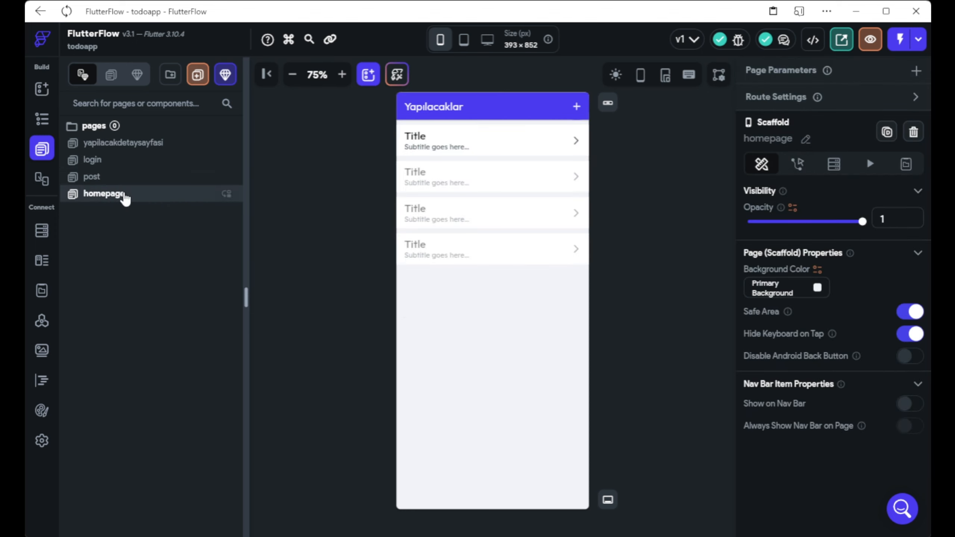
left_click(465, 150)
scroll(761, 300, "down", 6)
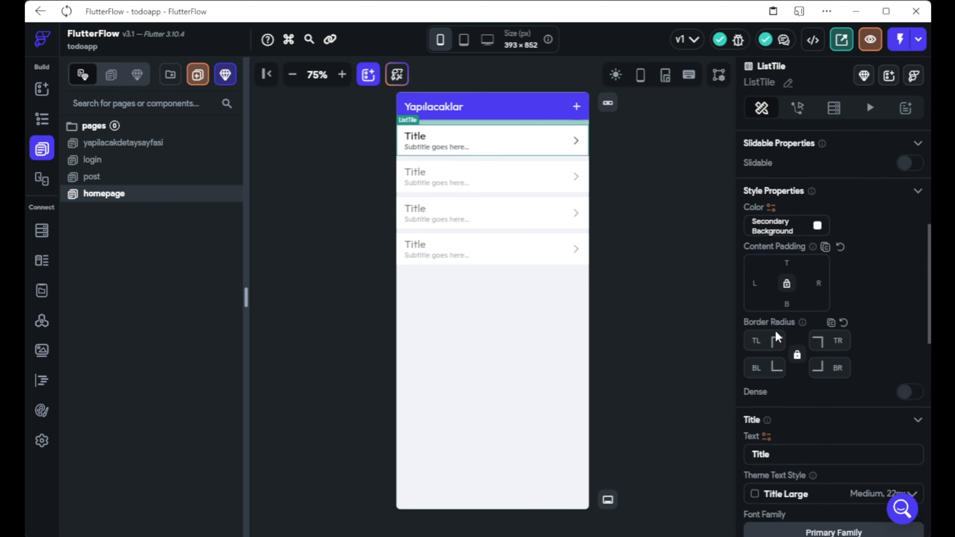
scroll(776, 337, "down", 4)
left_click(766, 307)
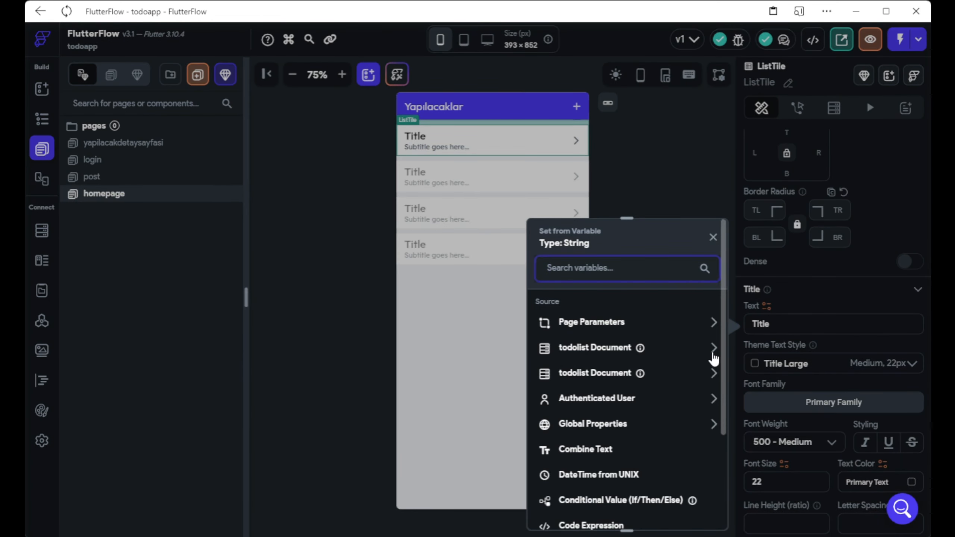
left_click(714, 350)
left_click(714, 355)
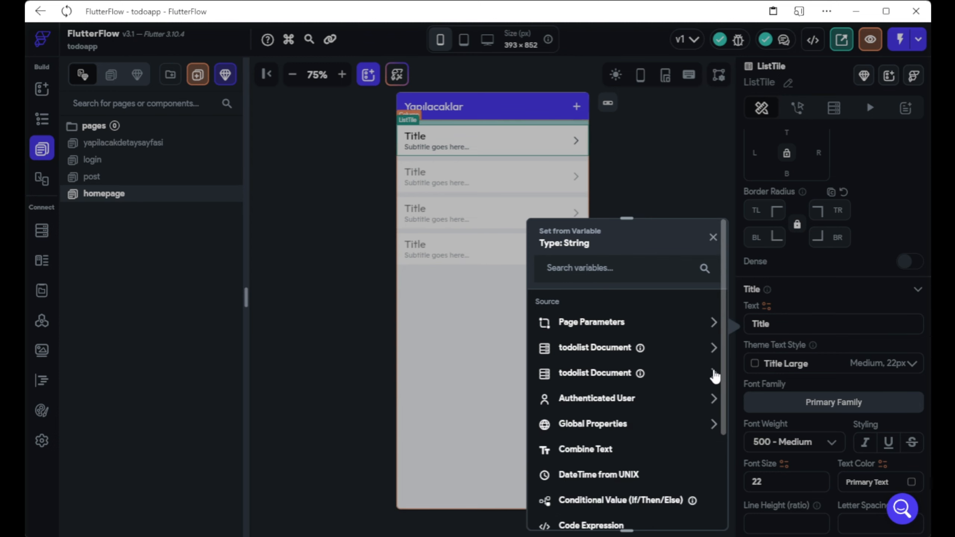
left_click(714, 372)
left_click(614, 414)
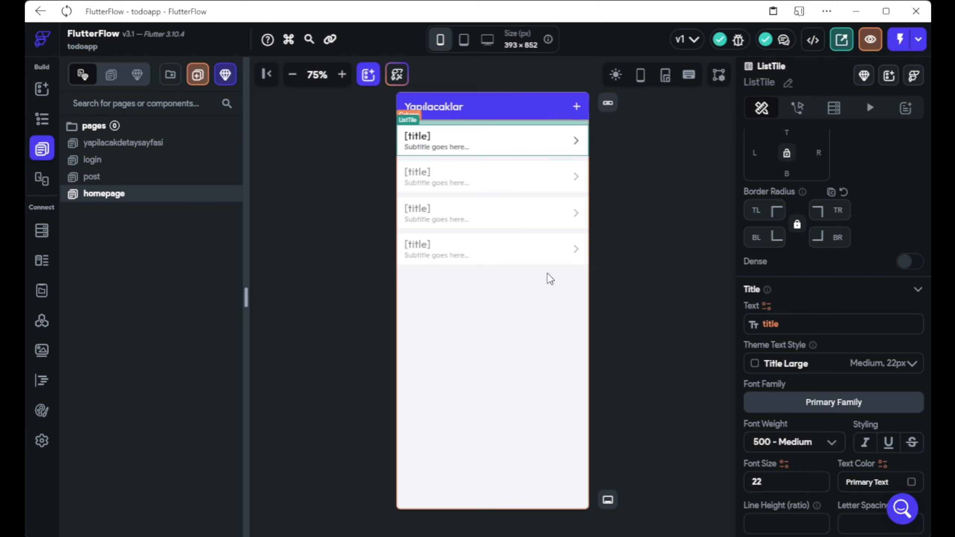
Bind the list tile subtitle to each todo's description.
scroll(806, 357, "down", 5)
scroll(808, 362, "down", 3)
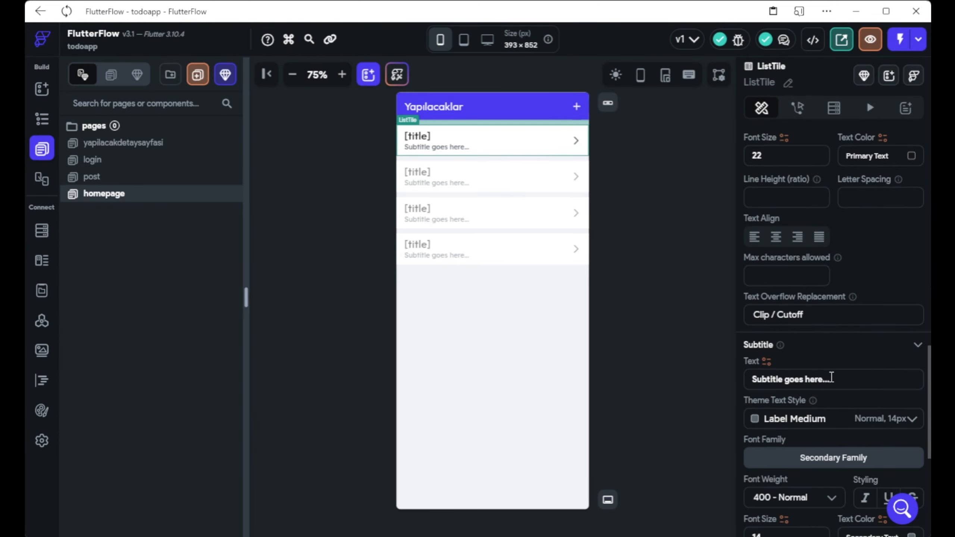
left_click(767, 362)
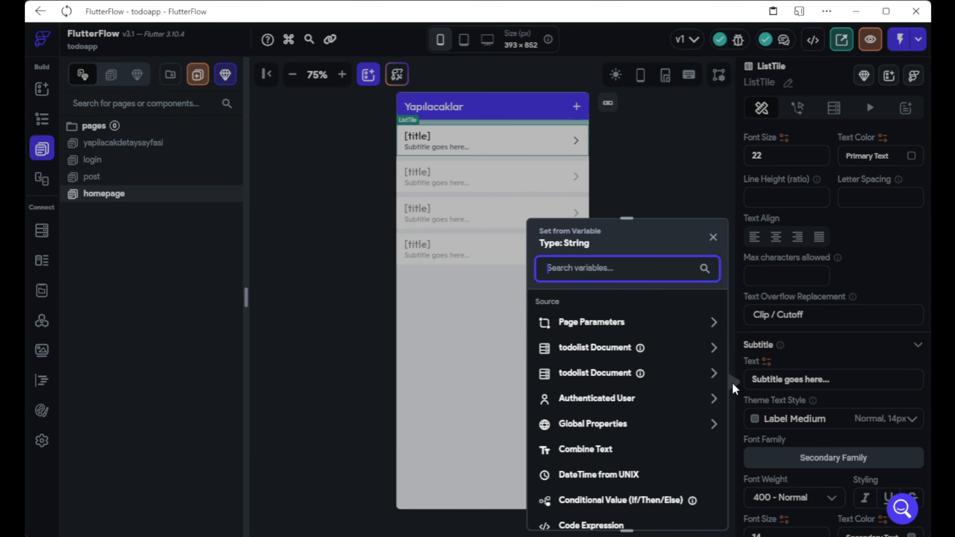
left_click(711, 378)
left_click(602, 436)
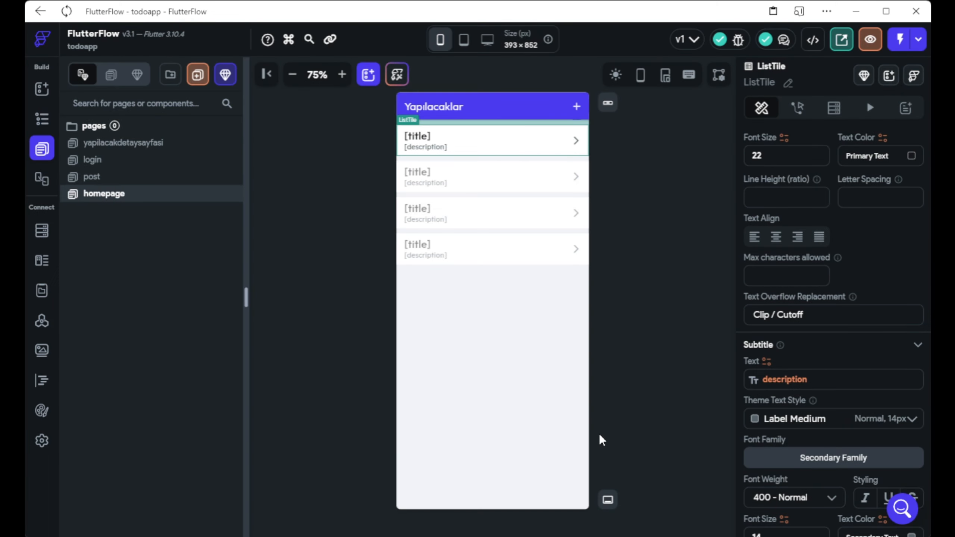
Cap the tile text at 20 characters with Ellipsis (...) overflow.
scroll(880, 382, "down", 5)
scroll(880, 382, "down", 2)
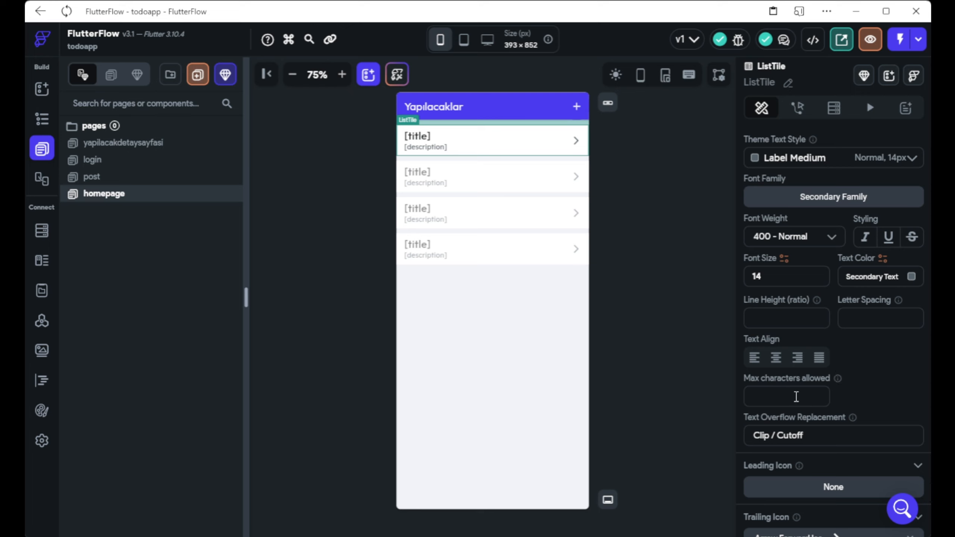
left_click(797, 397)
type("20")
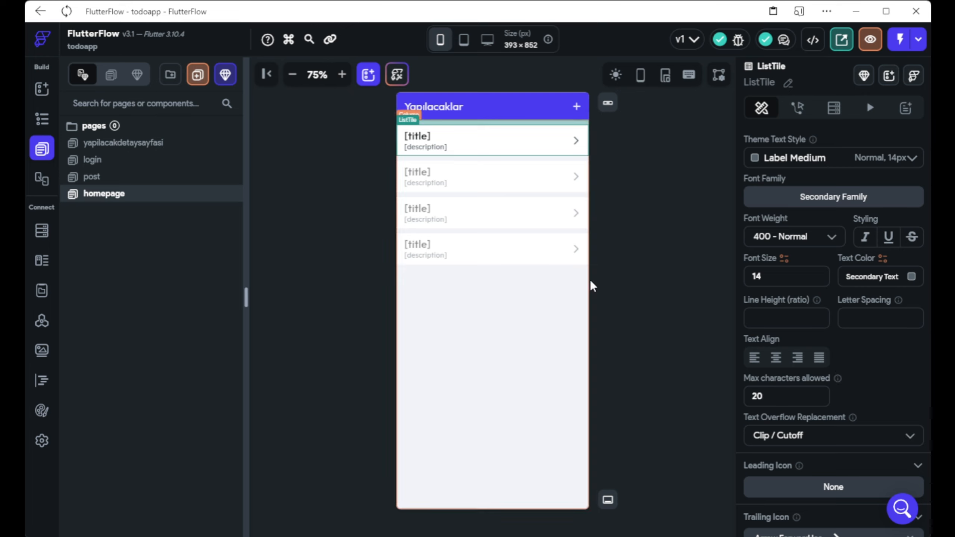
left_click(774, 436)
left_click(767, 467)
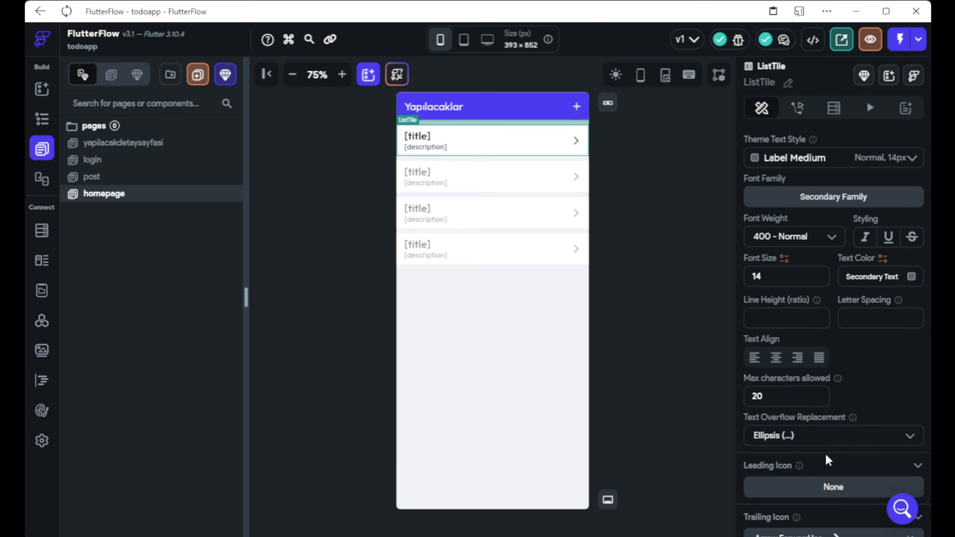
scroll(753, 460, "down", 2)
left_click(442, 160)
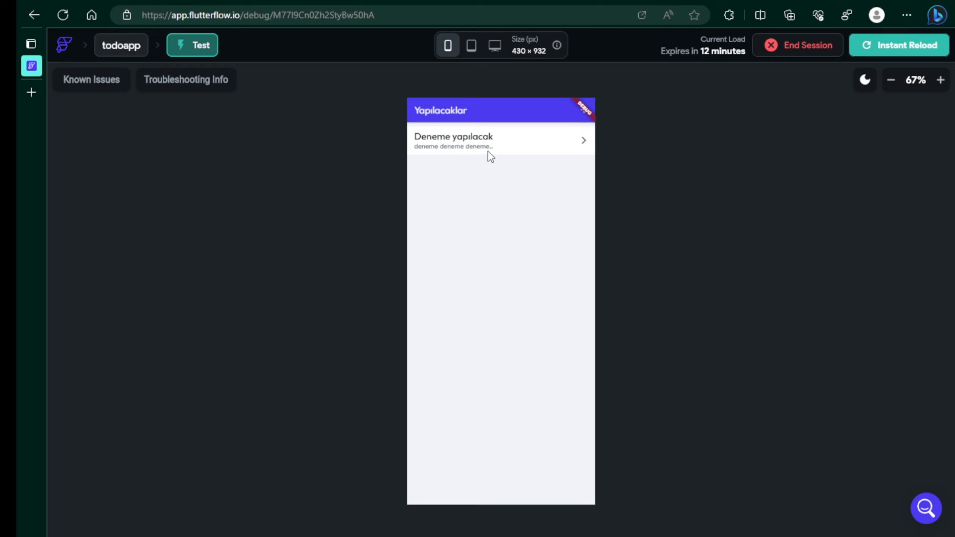
Add todo 'deneme 2' with 'deneme' pasted repeatedly as its description, then open it.
left_click(451, 141)
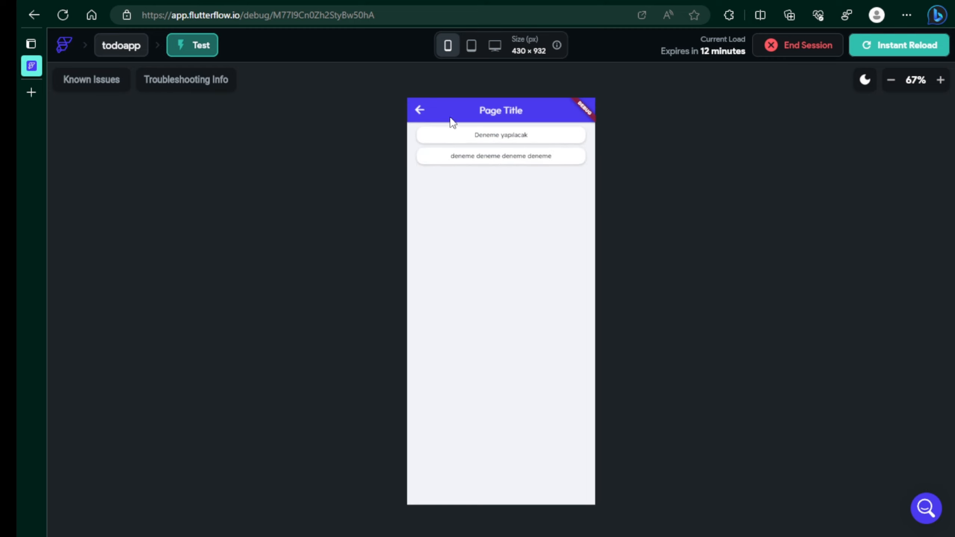
left_click(420, 110)
left_click(580, 111)
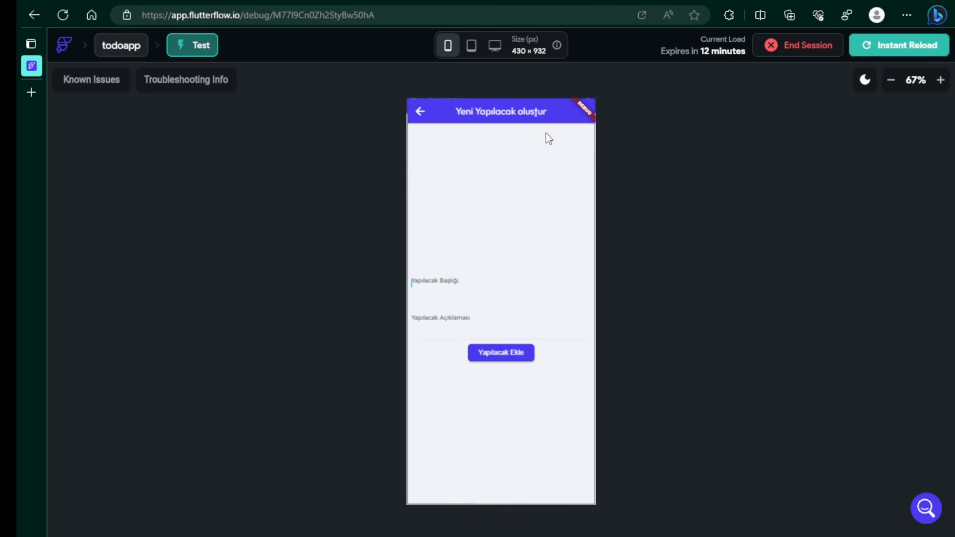
left_click(438, 277)
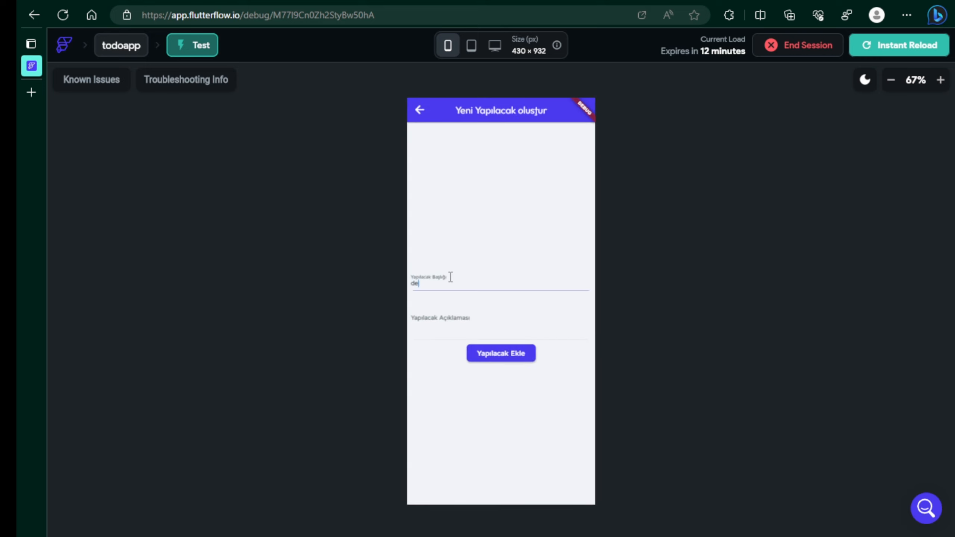
left_click_drag(436, 281, 345, 286)
key("ctrl+c")
left_click(488, 326)
key("ctrl+v")
key("ctrl+v")
key("ctrl+v")
key("ctrl+v")
key("ctrl+v")
key("ctrl+v")
key("ctrl+v")
key("ctrl+v")
key("ctrl+v")
key("ctrl+v")
key("ctrl+v")
key("ctrl+v")
key("ctrl+v")
key("ctrl+v")
key("ctrl+v")
key("ctrl+v")
key("ctrl+v")
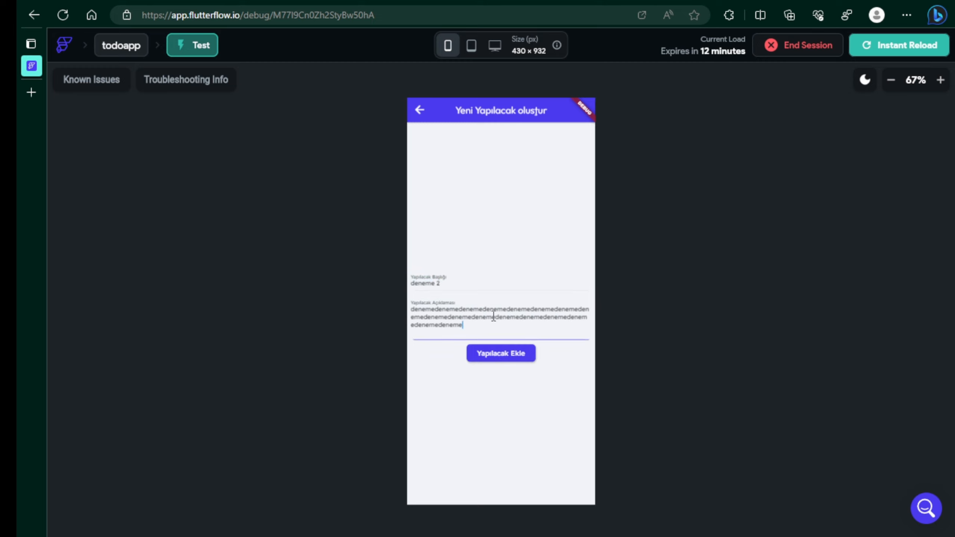
left_click(484, 352)
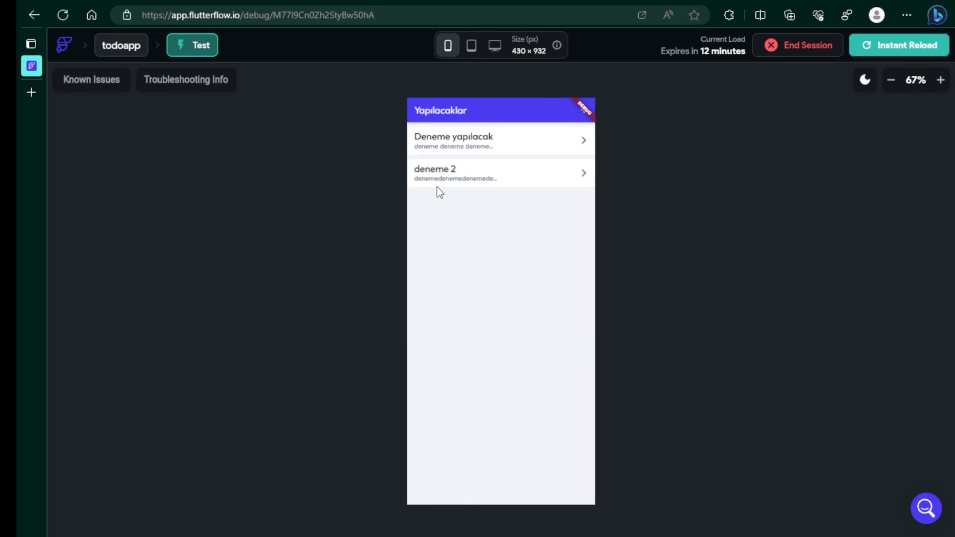
left_click(506, 174)
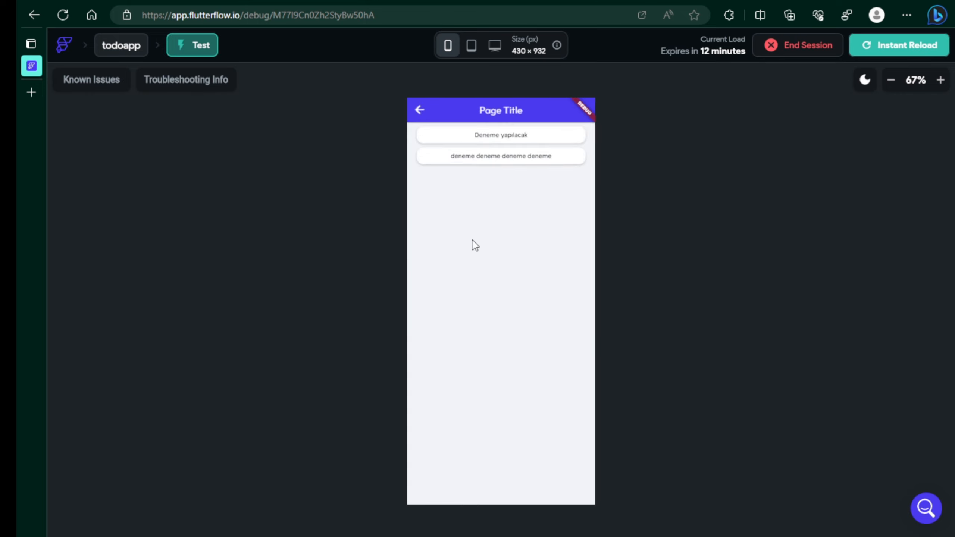
left_click(418, 110)
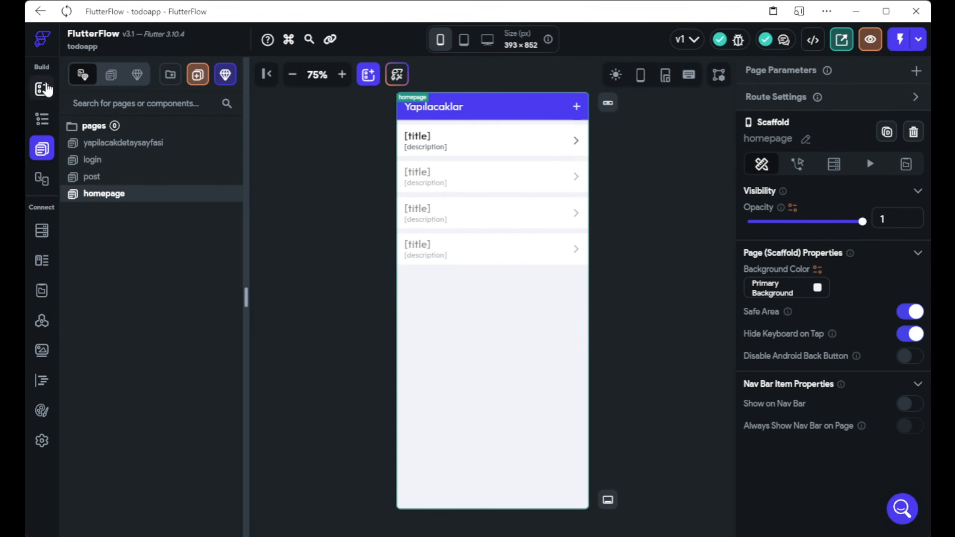
Place an IconButton from the Icon palette search into the homepage app bar, size 50.
left_click(42, 90)
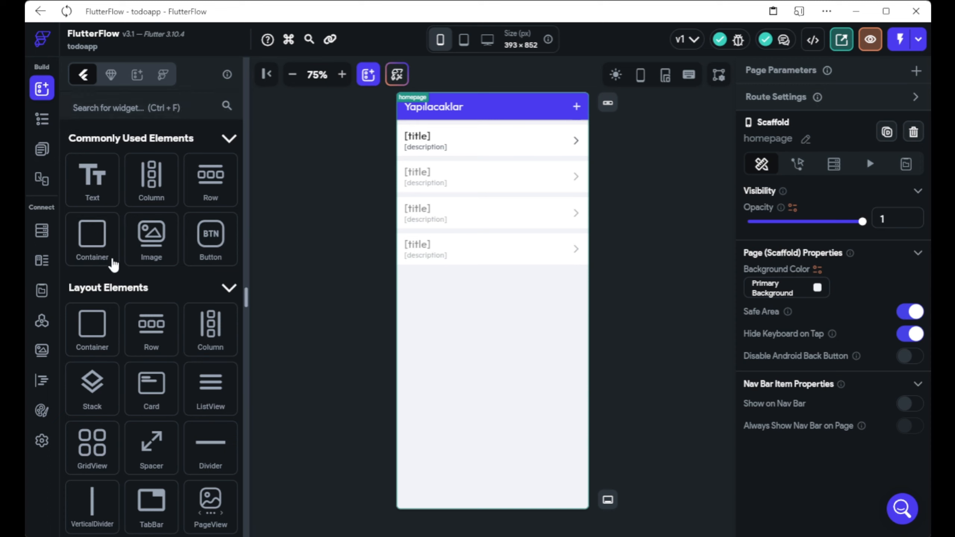
left_click(137, 102)
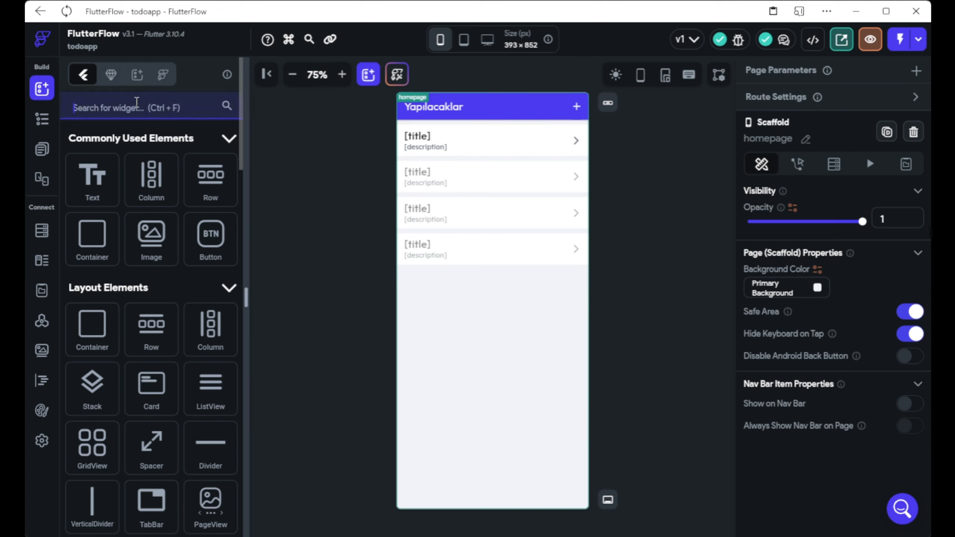
type("Icon")
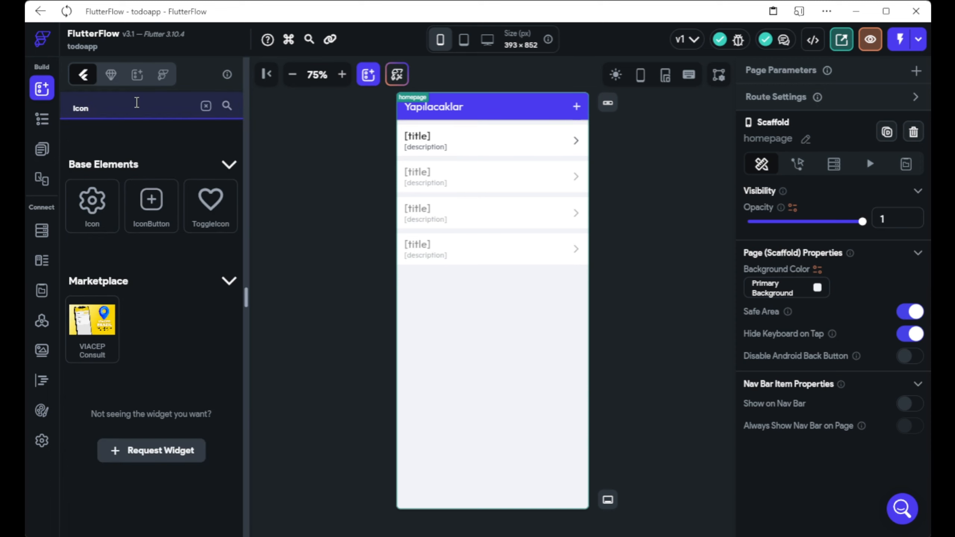
left_click_drag(151, 205, 557, 115)
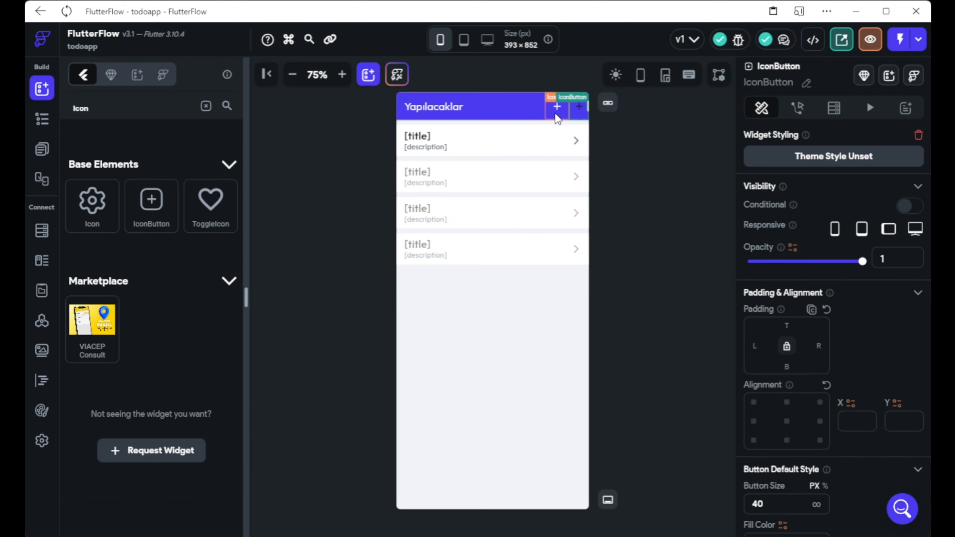
scroll(816, 442, "down", 5)
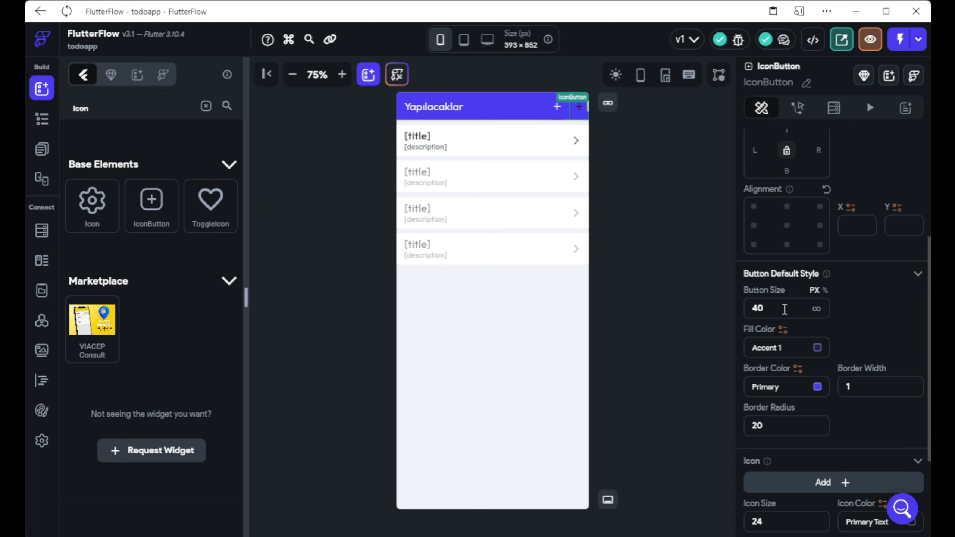
left_click_drag(784, 309, 739, 316)
type("50")
scroll(835, 303, "down", 3)
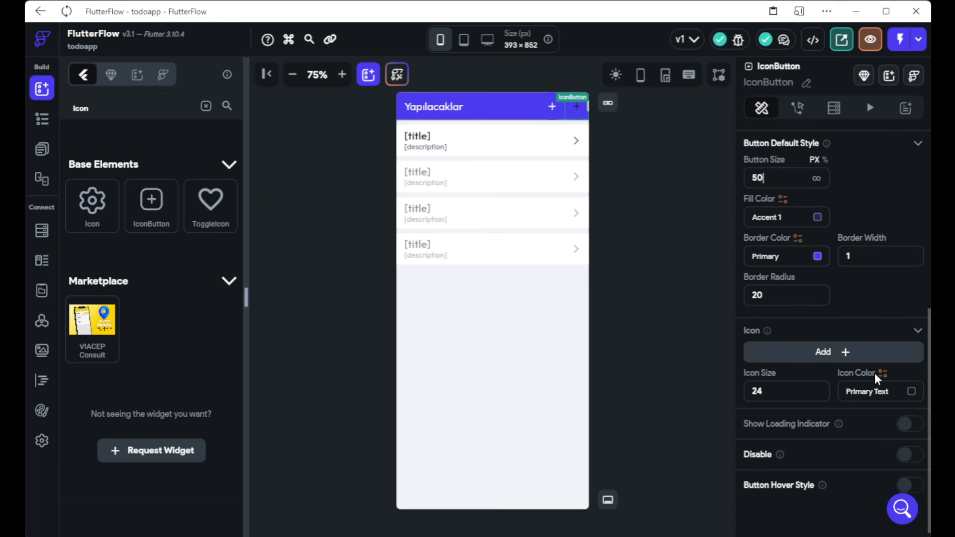
Give the button a Primary Background logout icon and padding of 50.
left_click(917, 390)
left_click(547, 297)
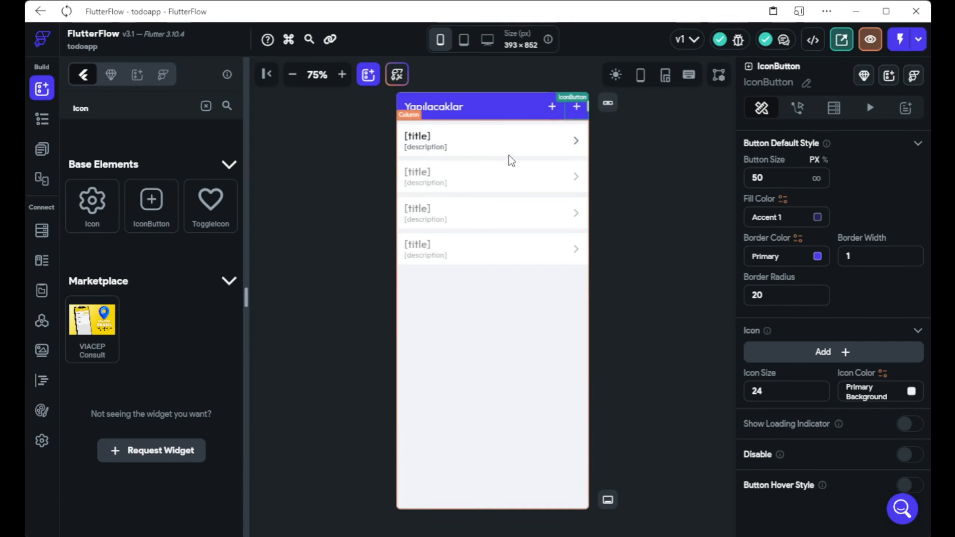
scroll(817, 401, "down", 1)
scroll(821, 438, "up", 2)
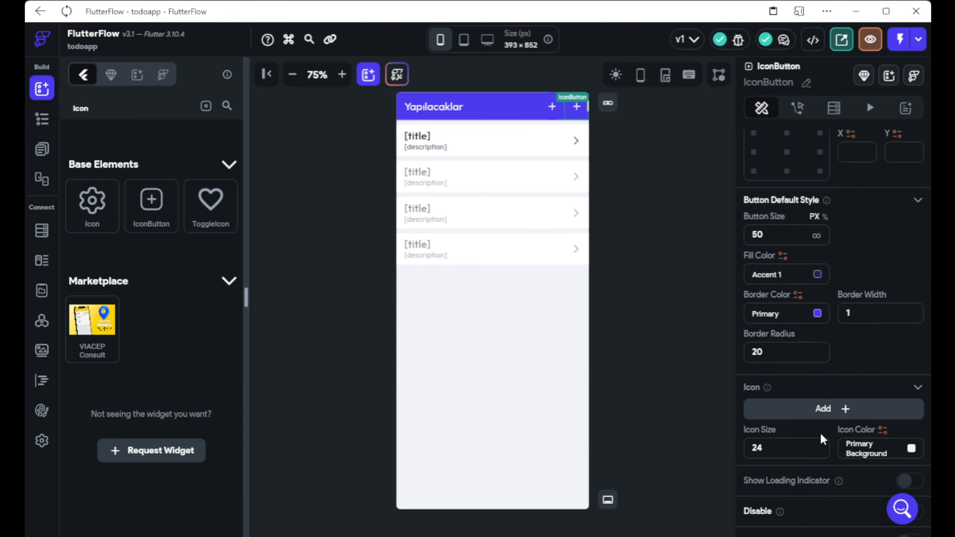
left_click(824, 414)
type("logou")
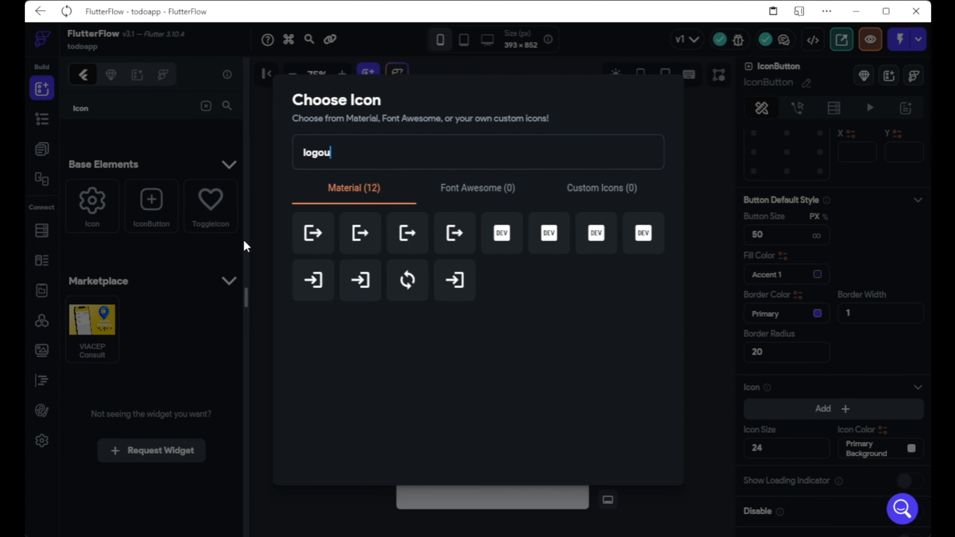
left_click(313, 233)
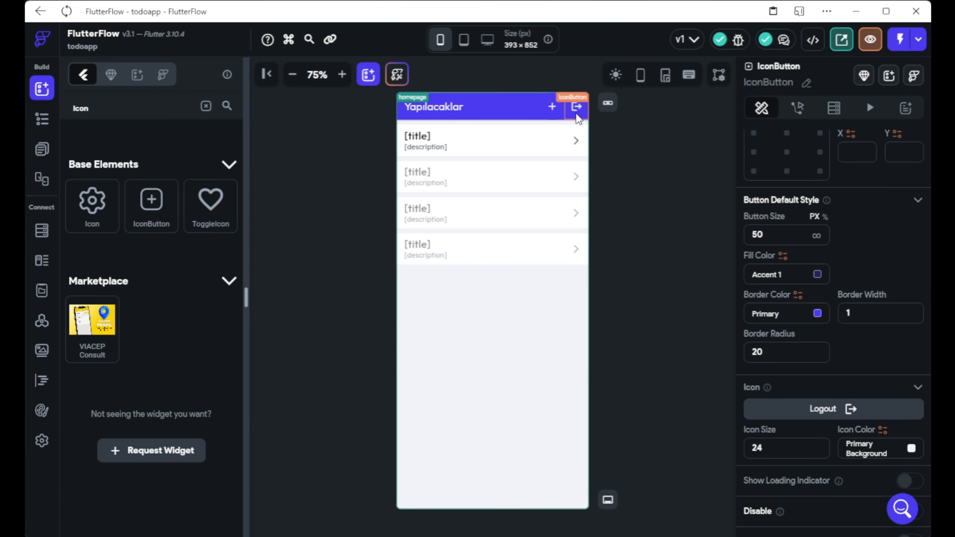
scroll(751, 252, "up", 3)
scroll(751, 252, "up", 2)
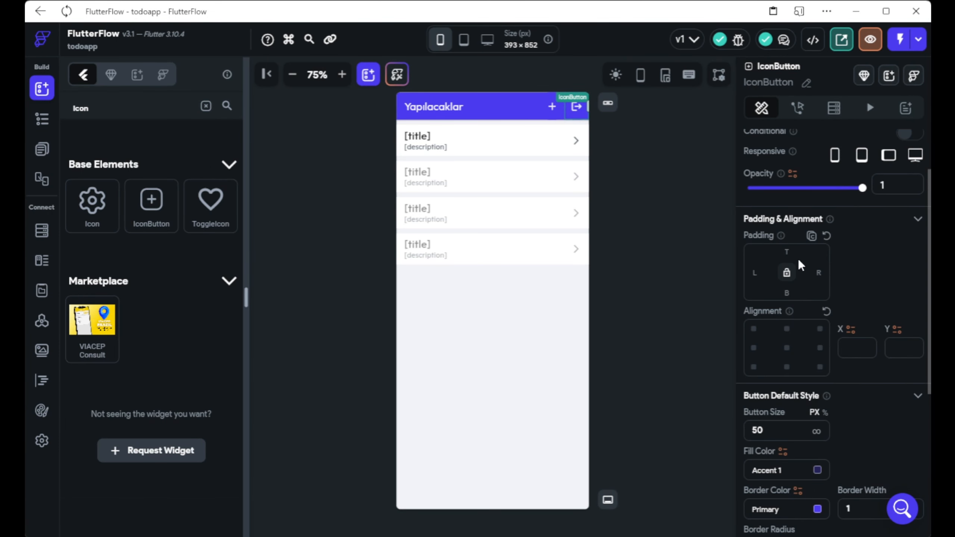
type("50")
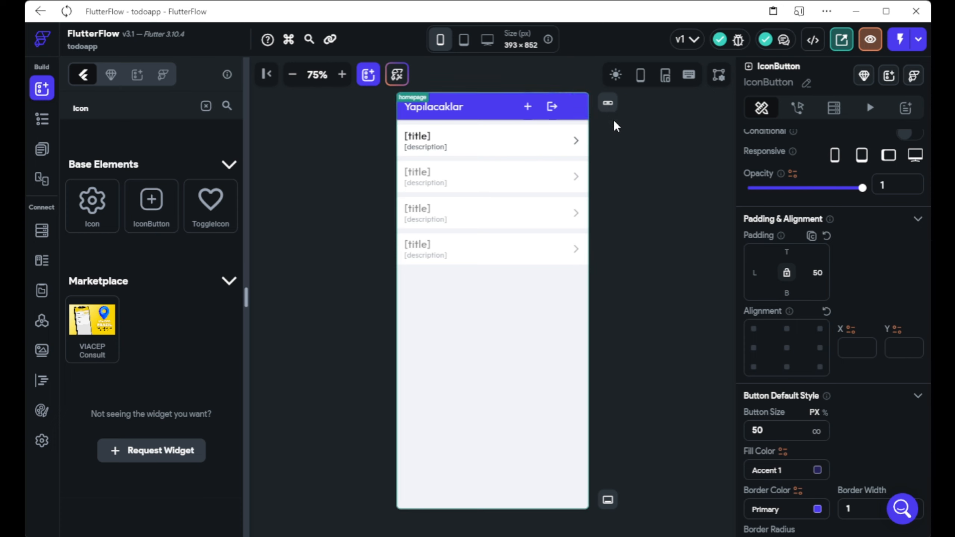
left_click(734, 320)
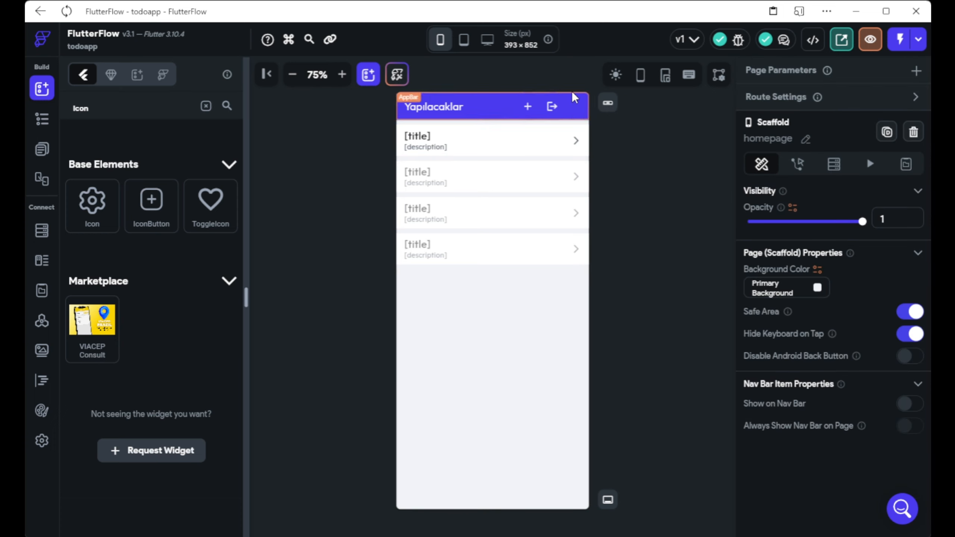
Add a Firebase Authentication Log Out action to the logout button's On Tap.
left_click(552, 107)
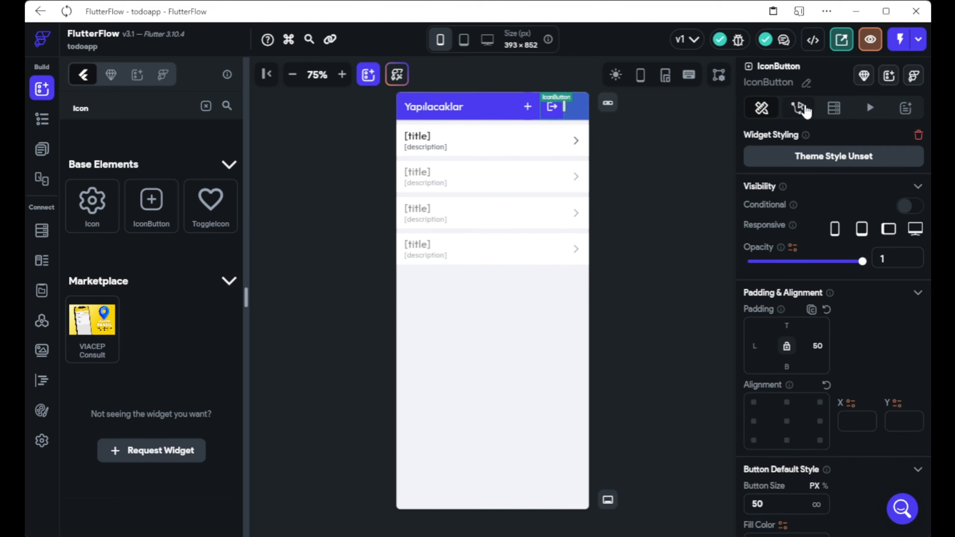
left_click(797, 108)
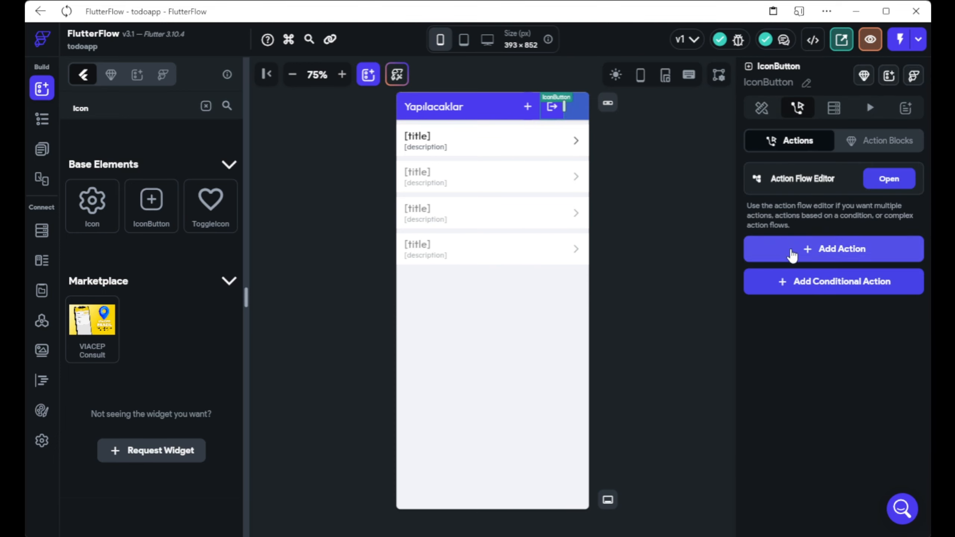
left_click(838, 257)
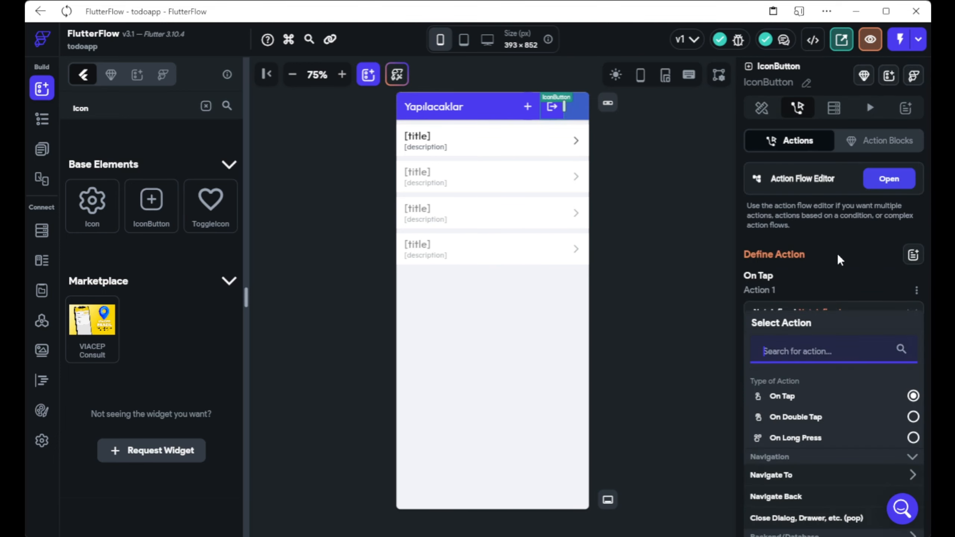
type("log out")
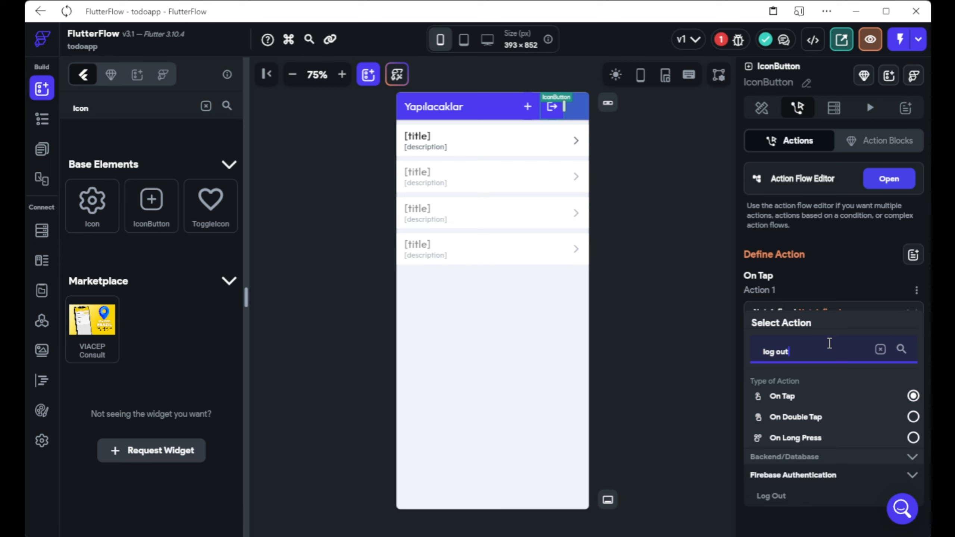
scroll(829, 343, "down", 1)
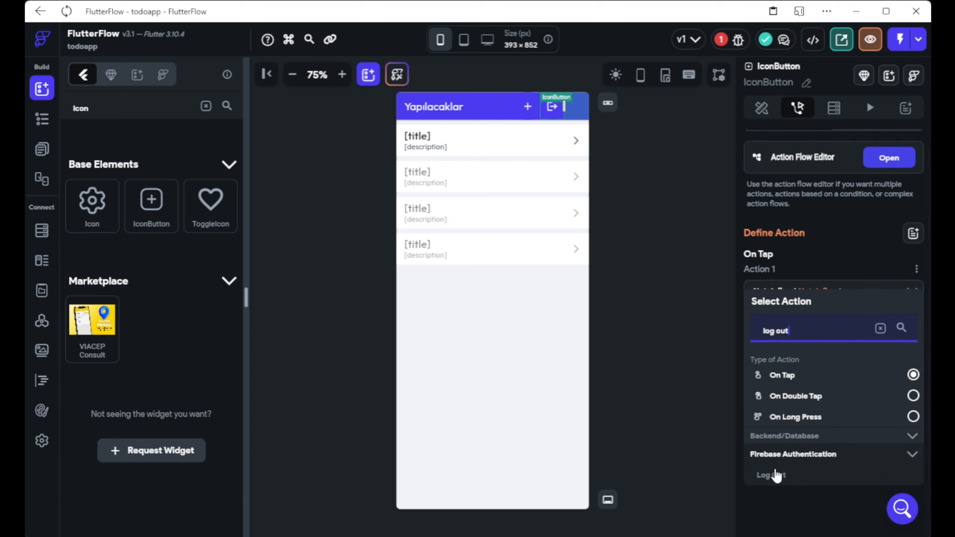
left_click(771, 475)
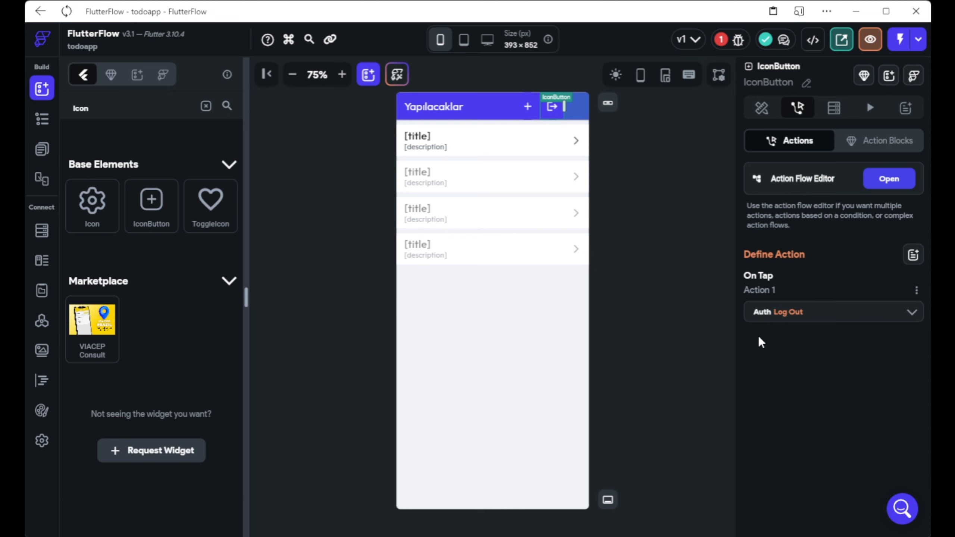
left_click(673, 221)
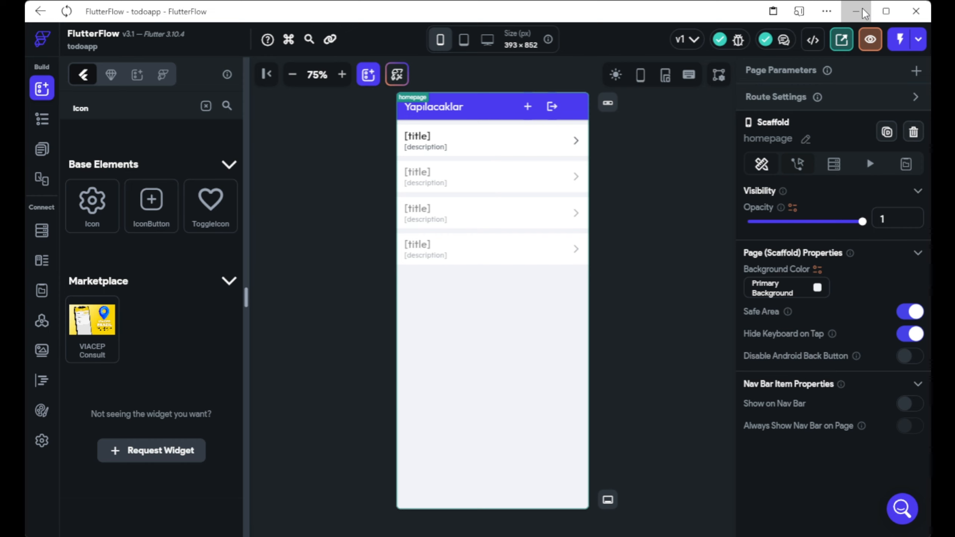
Hide the editor, close the duplicate Test Mode tab, and zoom out the test preview.
left_click(856, 11)
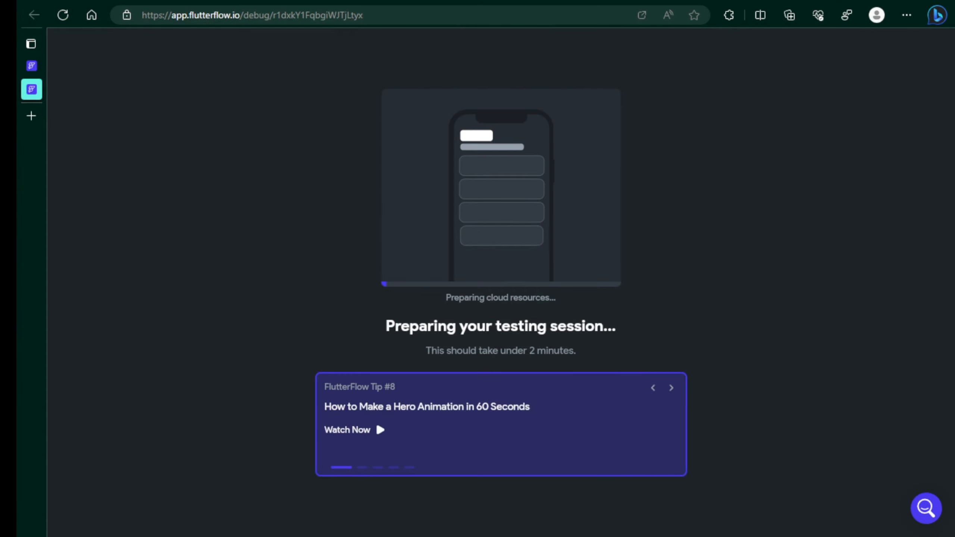
mouse_move(32, 66)
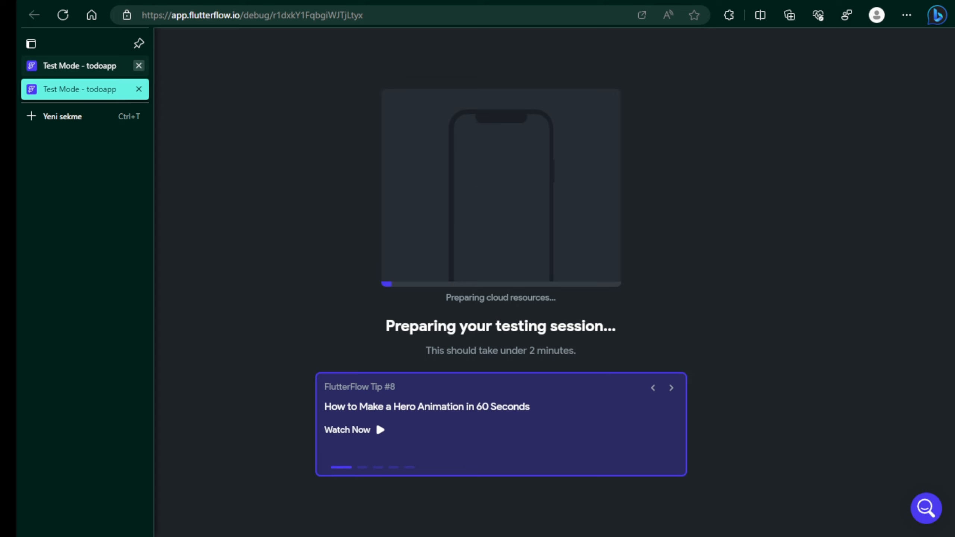
left_click(139, 66)
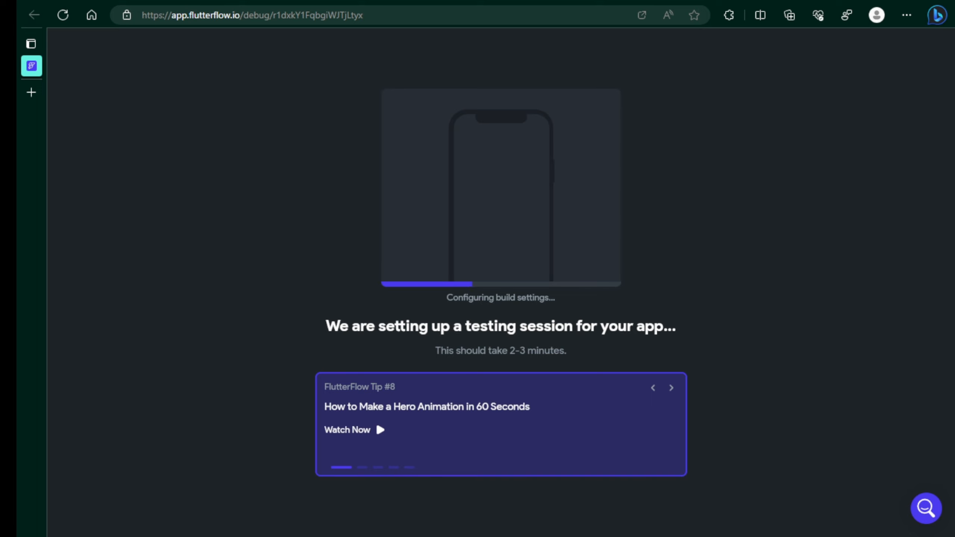
left_click(884, 86)
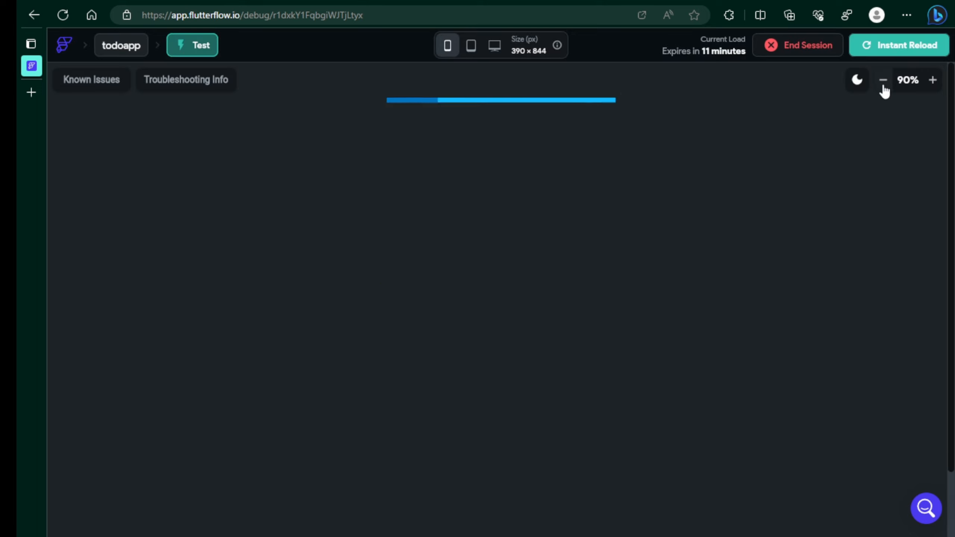
Shrink the test preview to 67% and log out of the running test app.
left_click(883, 86)
left_click(884, 86)
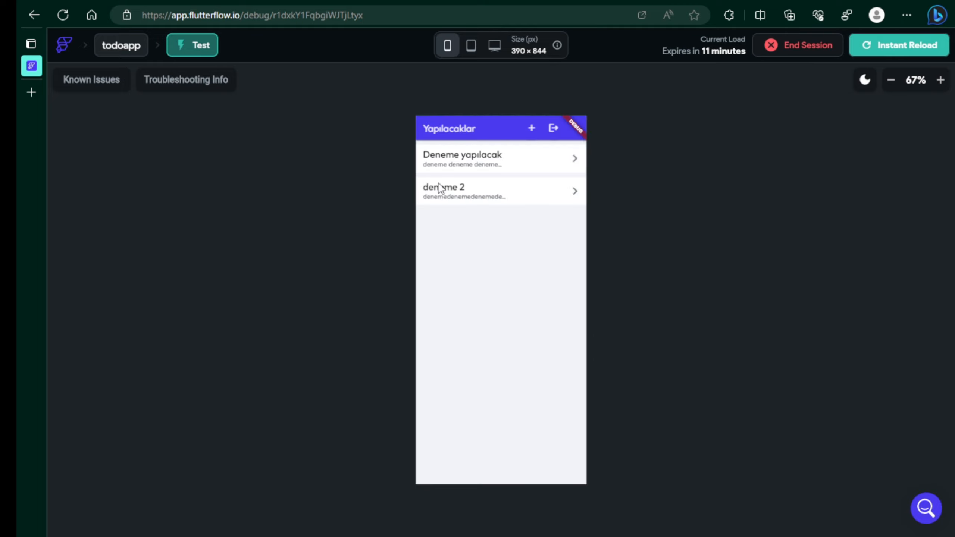
left_click(552, 130)
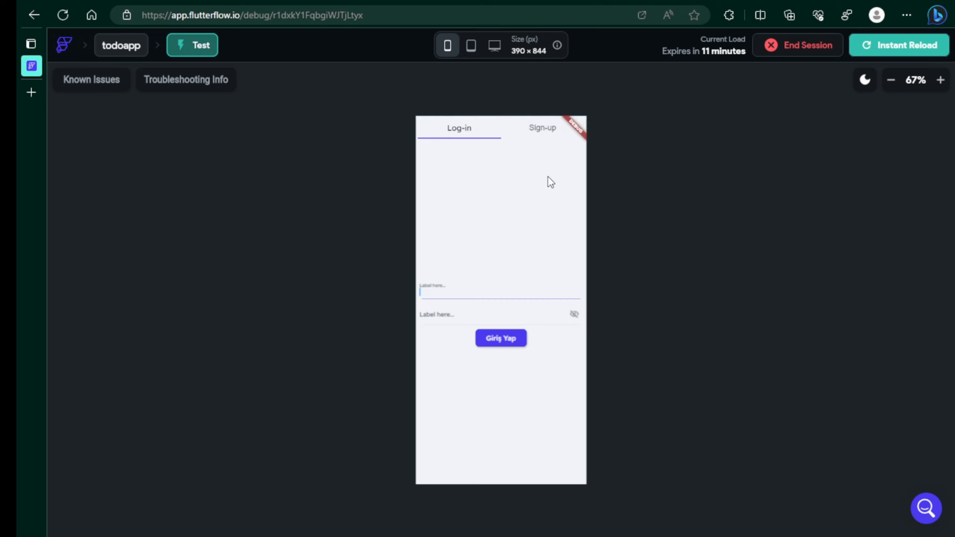
Sign up a second account with a new e-mail and password, confirming the password.
left_click_drag(538, 185, 462, 226)
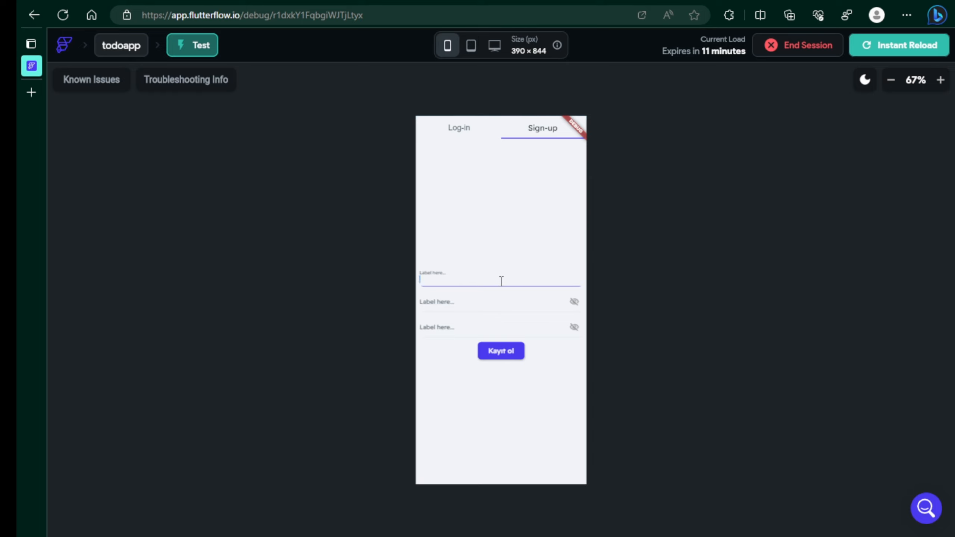
key("Tab")
type("1234")
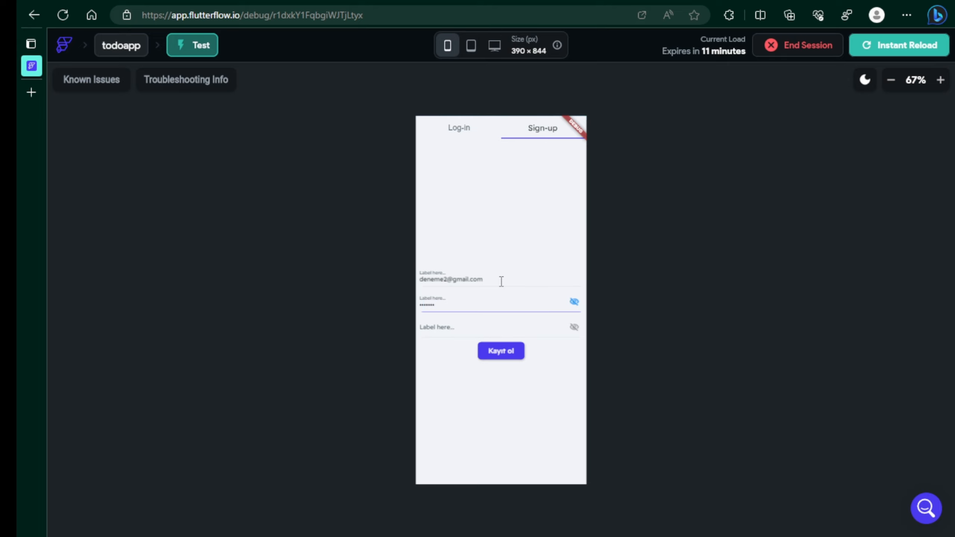
key("Tab")
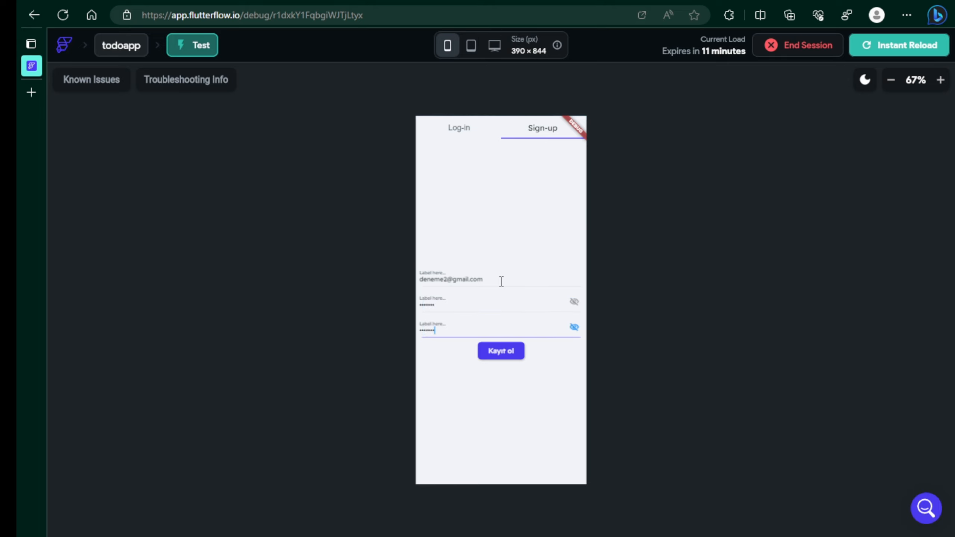
left_click(574, 301)
left_click(574, 327)
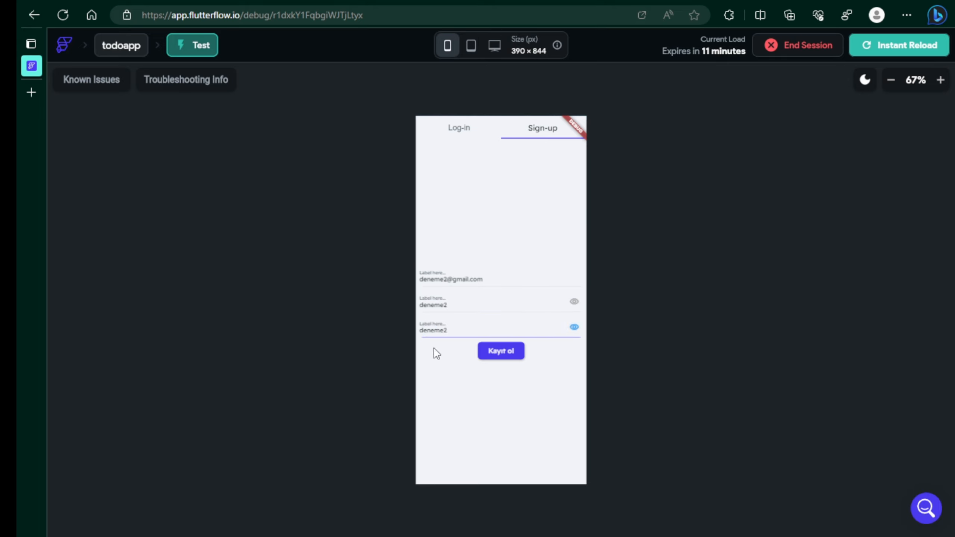
left_click(497, 356)
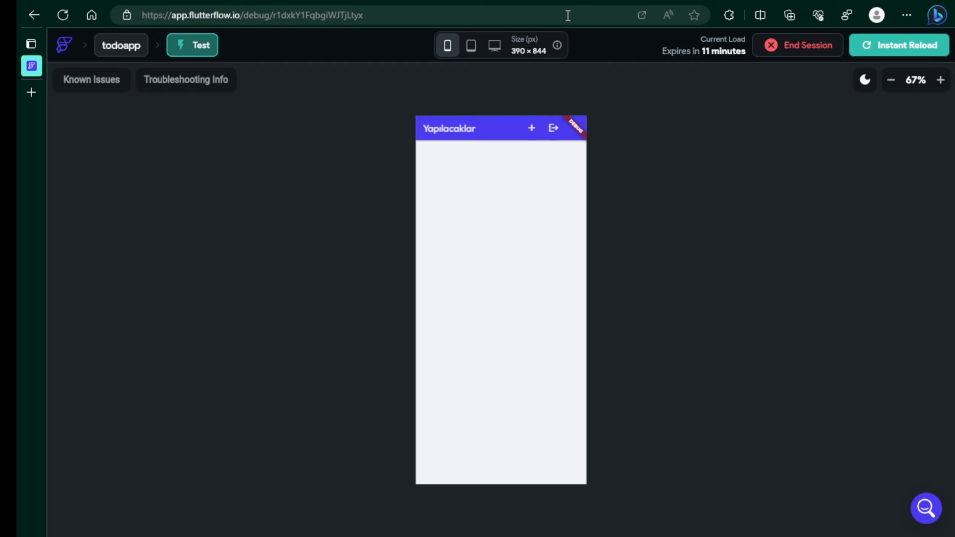
Add the todo 'ikinci kullanıcının denemesi', reusing the title as its description.
left_click(531, 129)
left_click(439, 278)
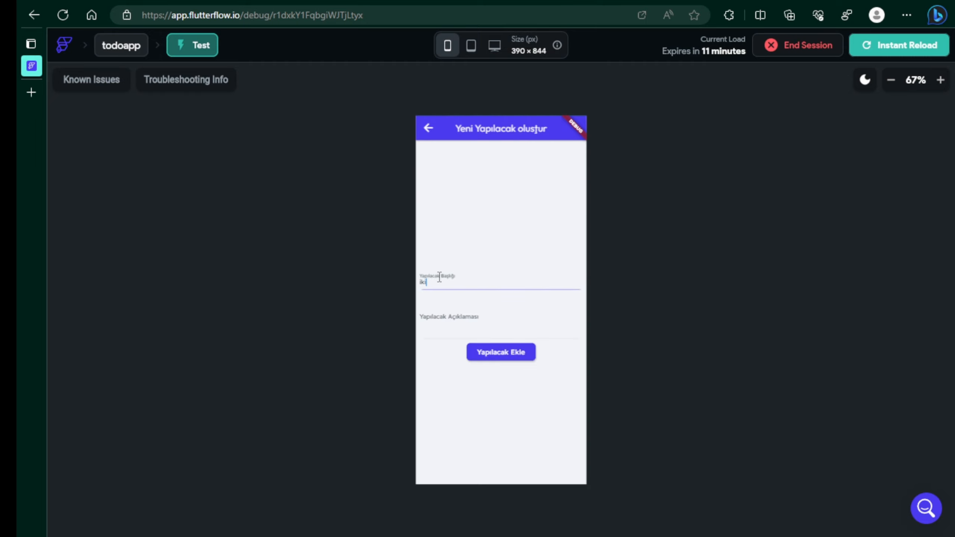
type("ikinci kullanıcının deneme")
left_click_drag(504, 273, 448, 295)
key("ctrl+c")
left_click(485, 309)
key("ctrl+v")
key("ctrl+v")
key("ctrl+v")
key("ctrl+v")
key("ctrl+v")
key("ctrl+v")
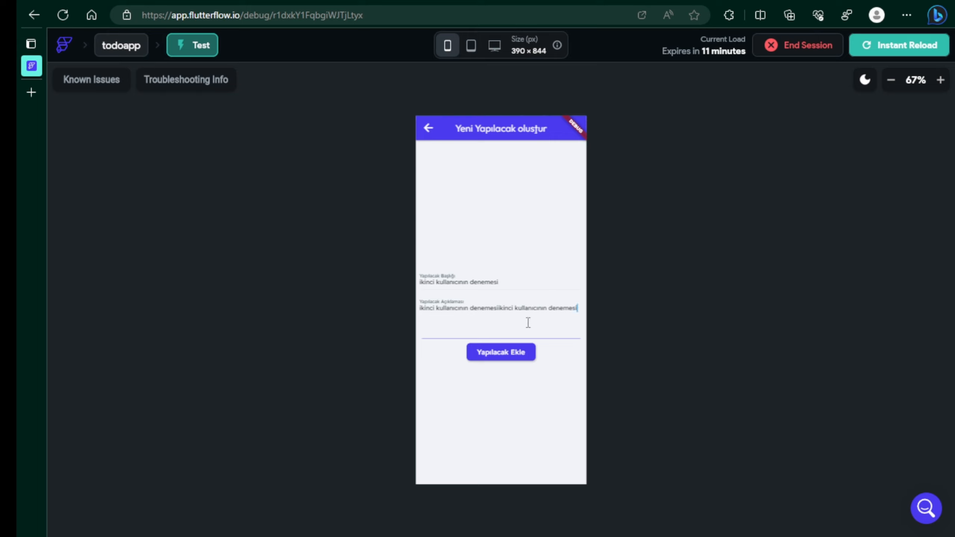
left_click(512, 351)
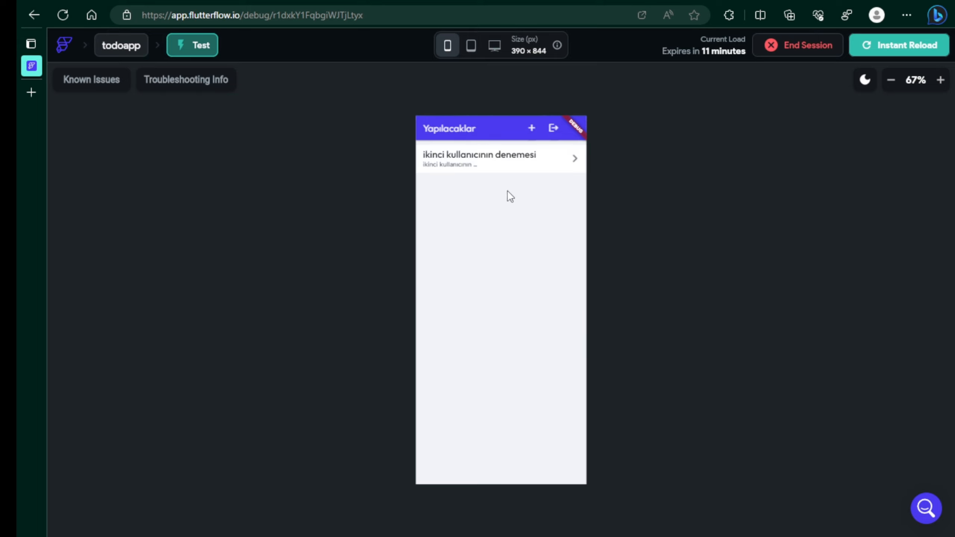
View the new todo's details, log out, and log back in as the first account.
left_click(497, 162)
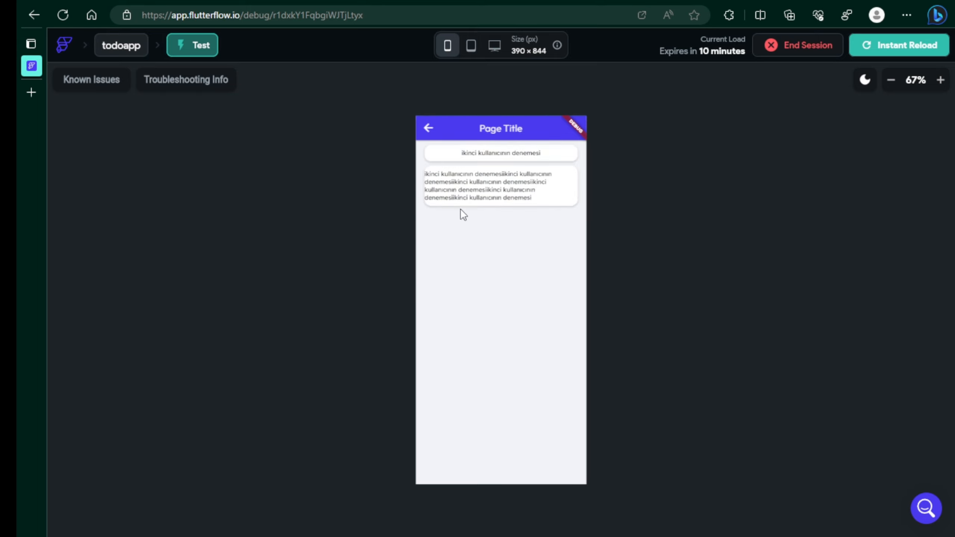
left_click(428, 129)
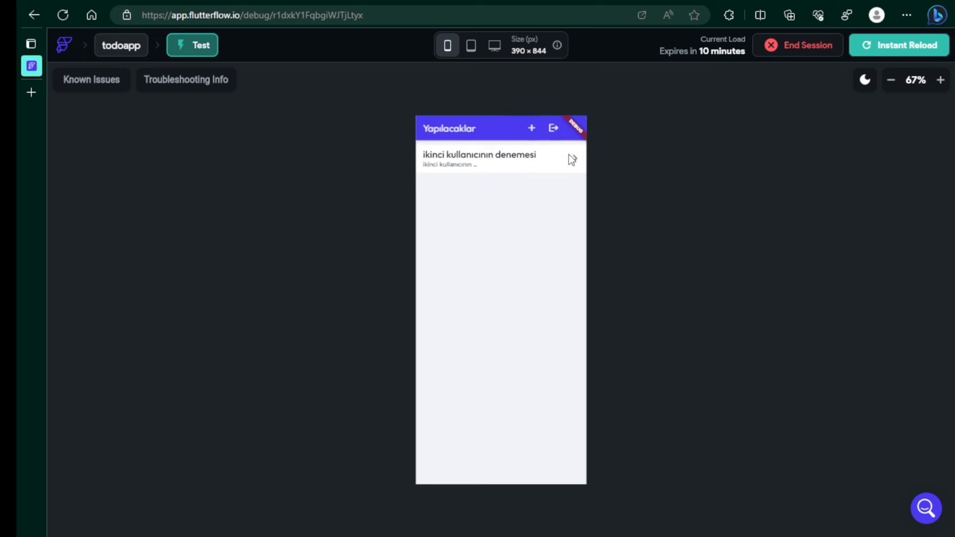
left_click(552, 131)
left_click(441, 298)
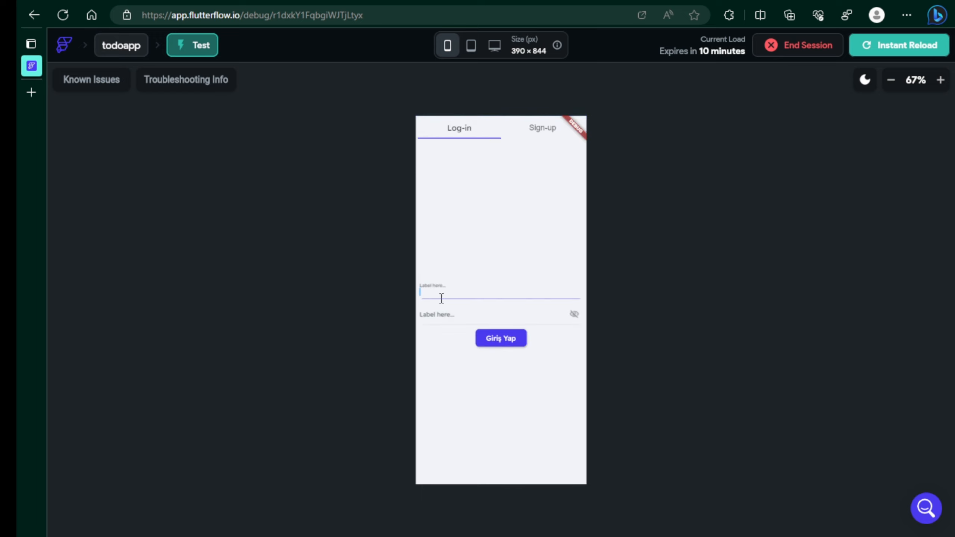
key("Tab")
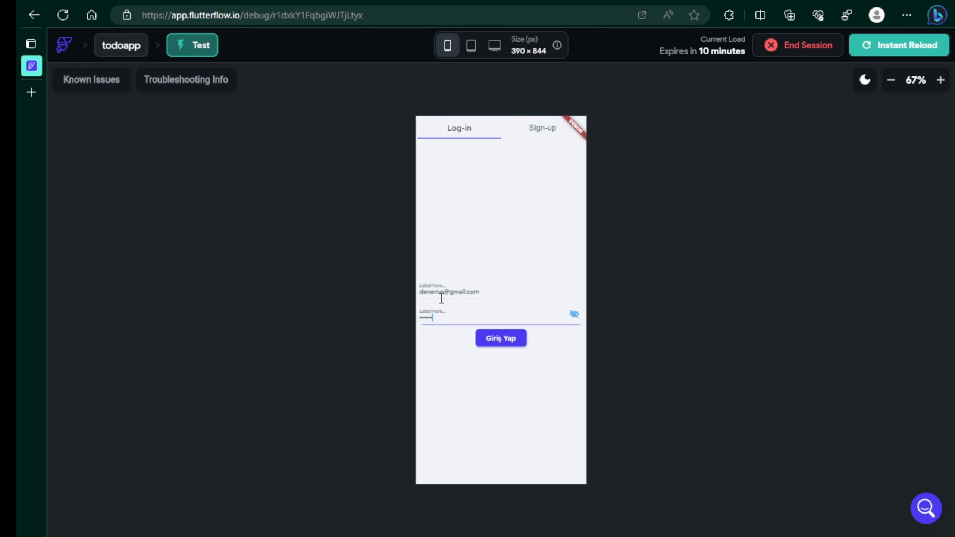
type("deneme")
left_click(574, 314)
left_click(506, 339)
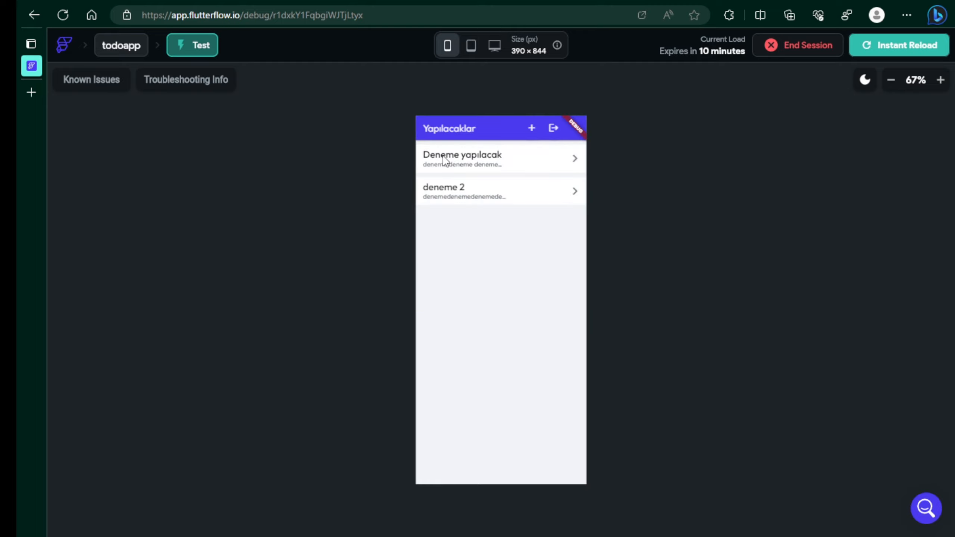
Open the Deneme yapılacak and deneme 2 todos to confirm they belong to the first user.
left_click(443, 160)
left_click(429, 128)
left_click(457, 198)
left_click(427, 128)
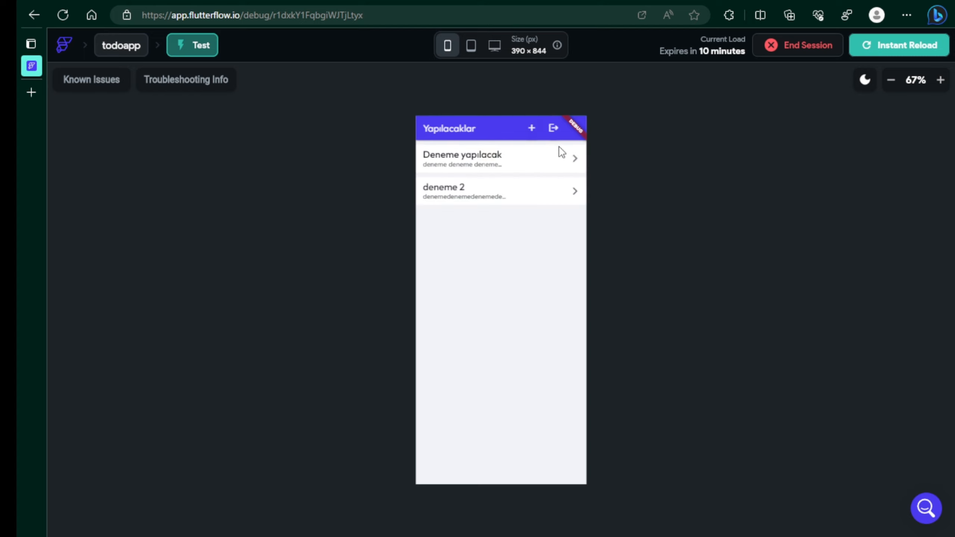